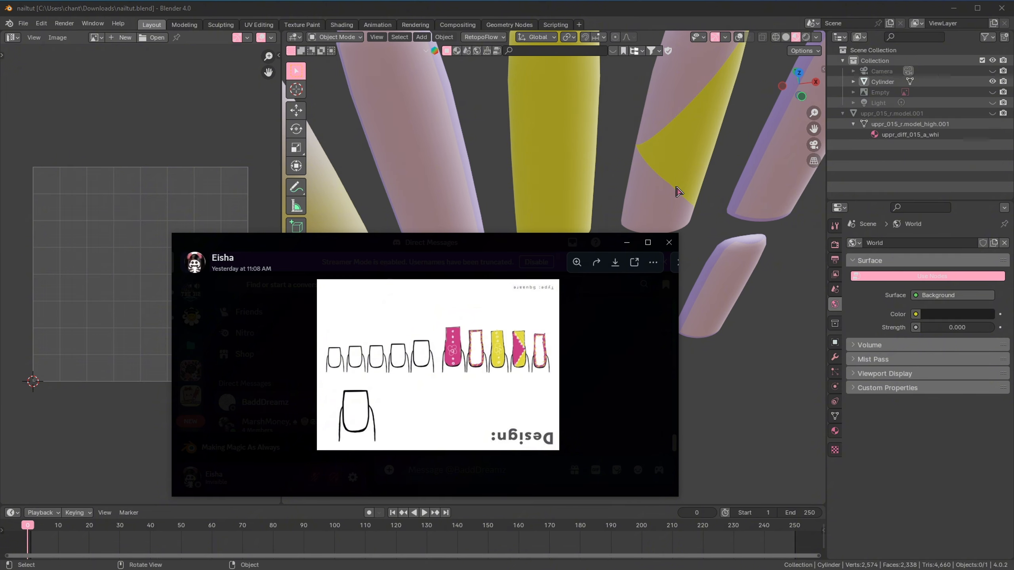
Step: Dismiss the nail design reference image and show the nail set in front view
left_click(678, 191)
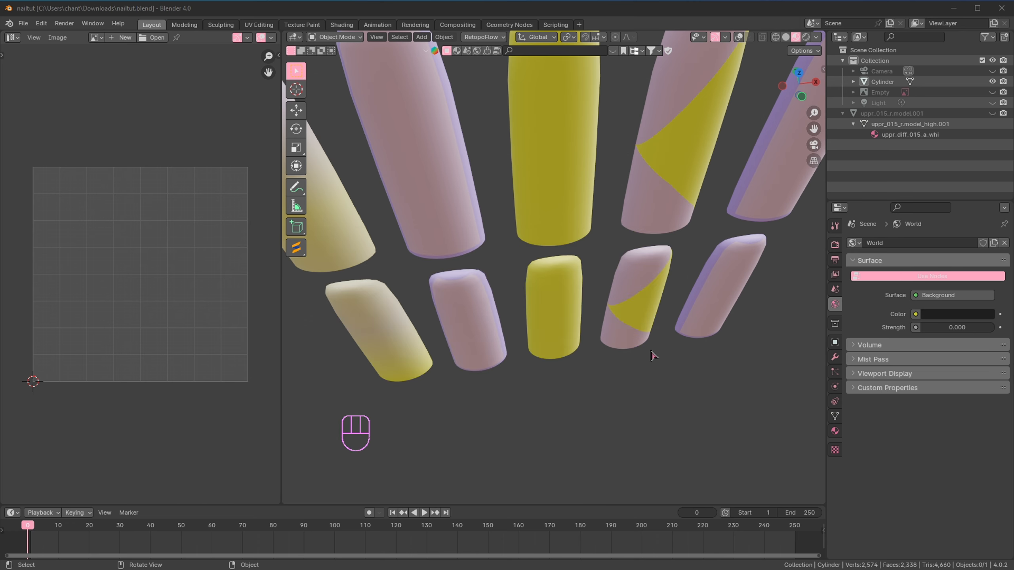
key("KP_1")
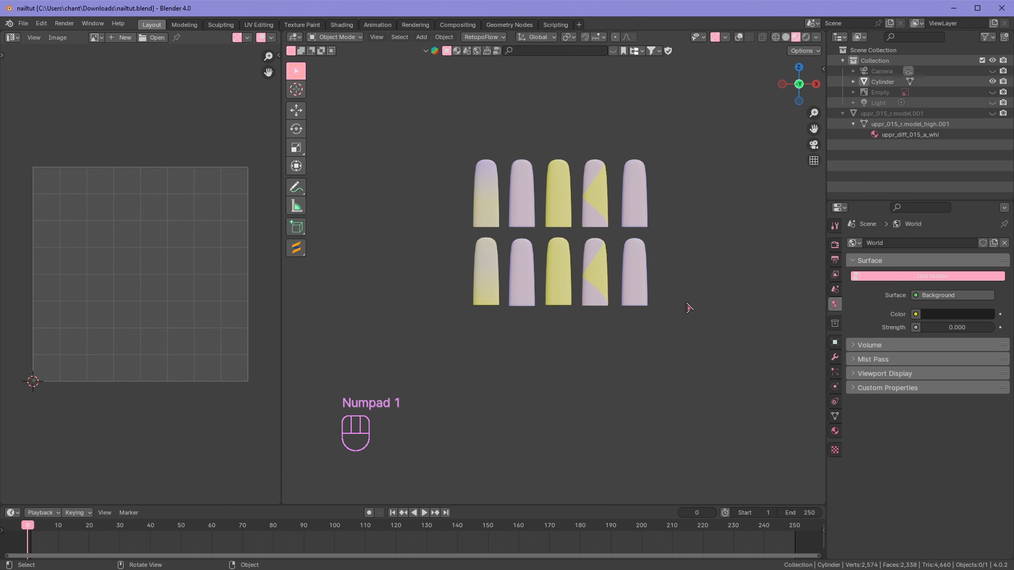
scroll(689, 308, "up", 2)
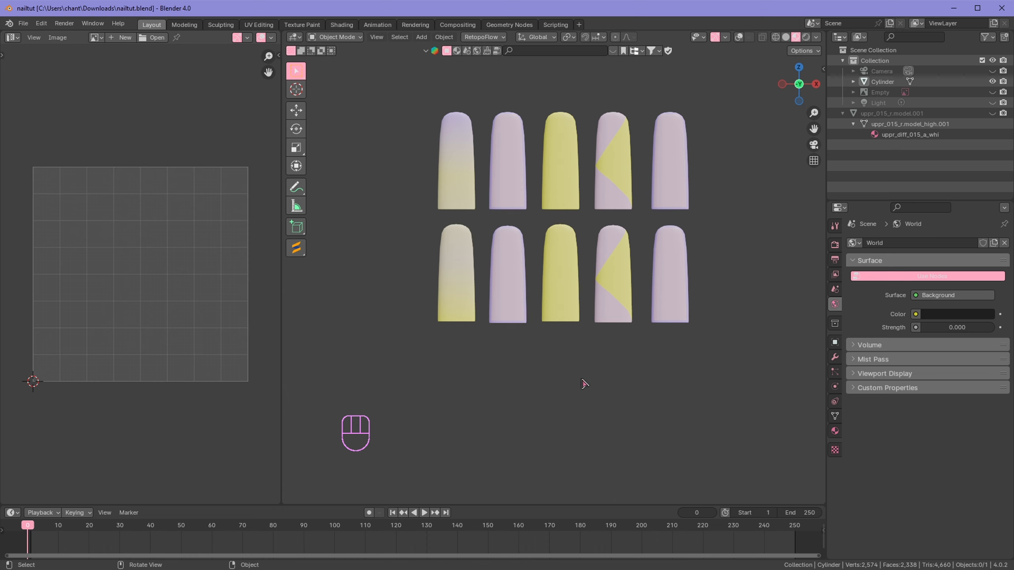
Step: Search the add-on preferences for "ext" and examine the details of Add Curve: Extra Objects and Add Mesh: Extra Objects
key("shift+a")
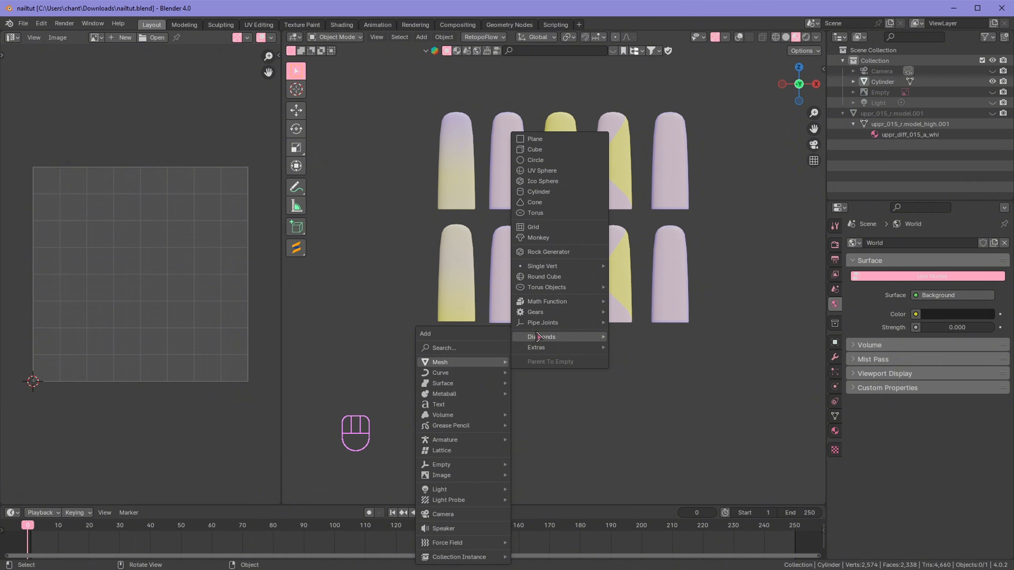
left_click(41, 23)
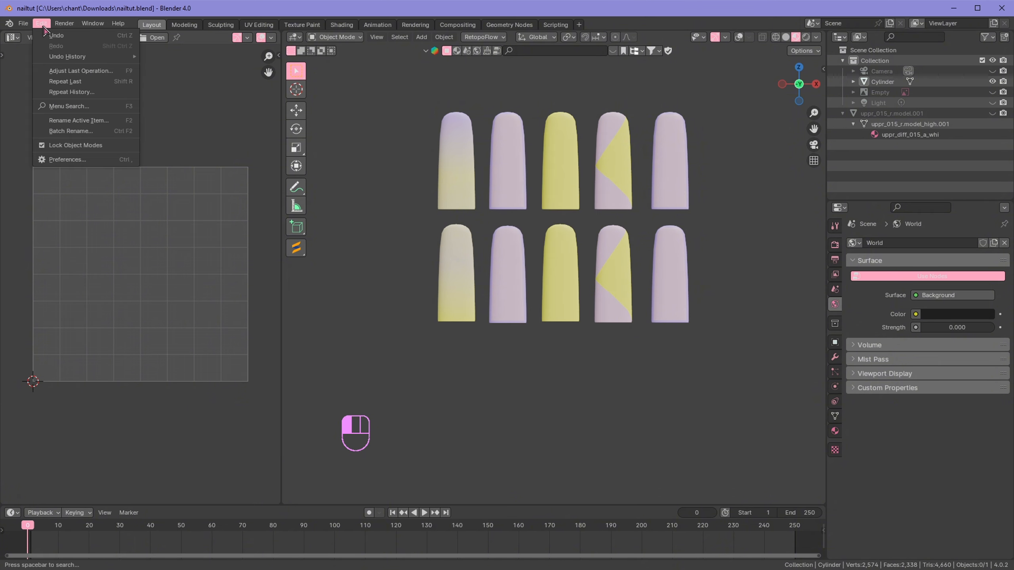
left_click(59, 158)
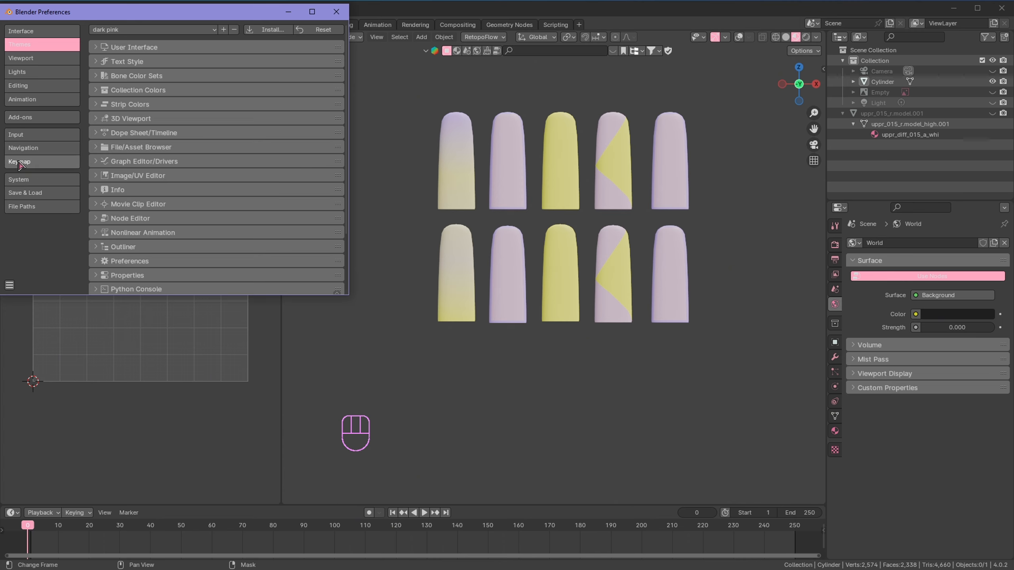
left_click(22, 121)
left_click(300, 43)
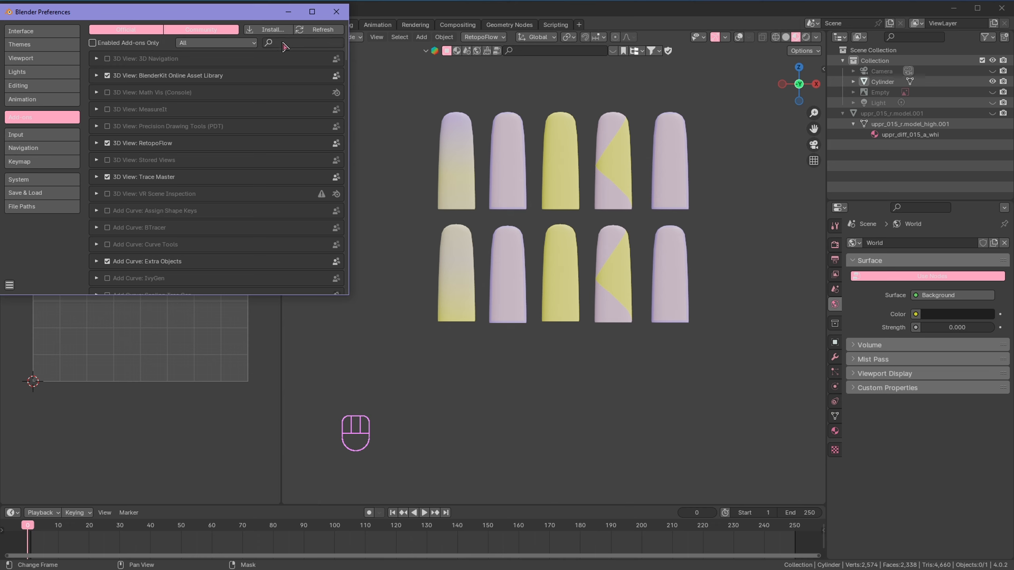
type("ext")
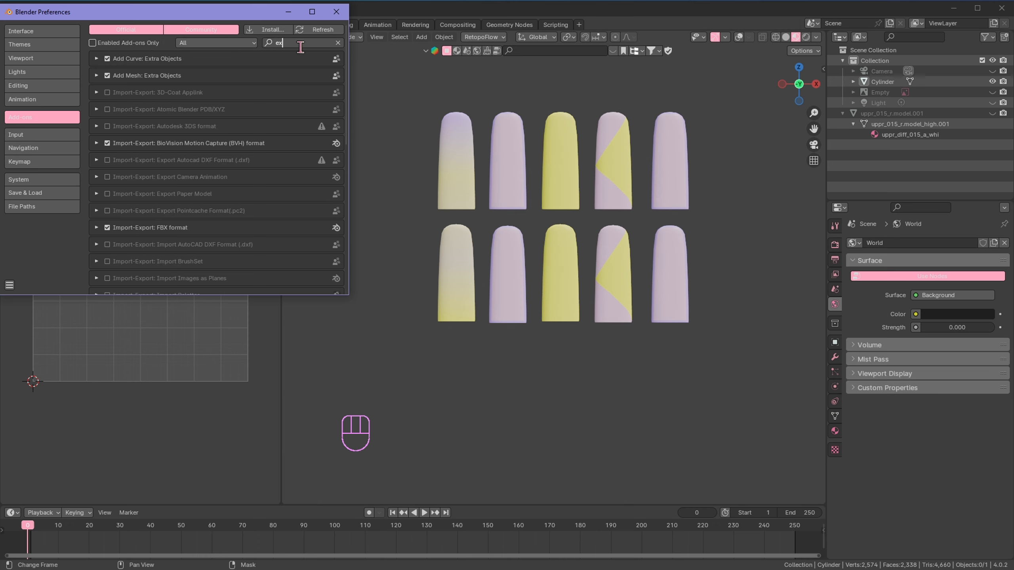
left_click(97, 58)
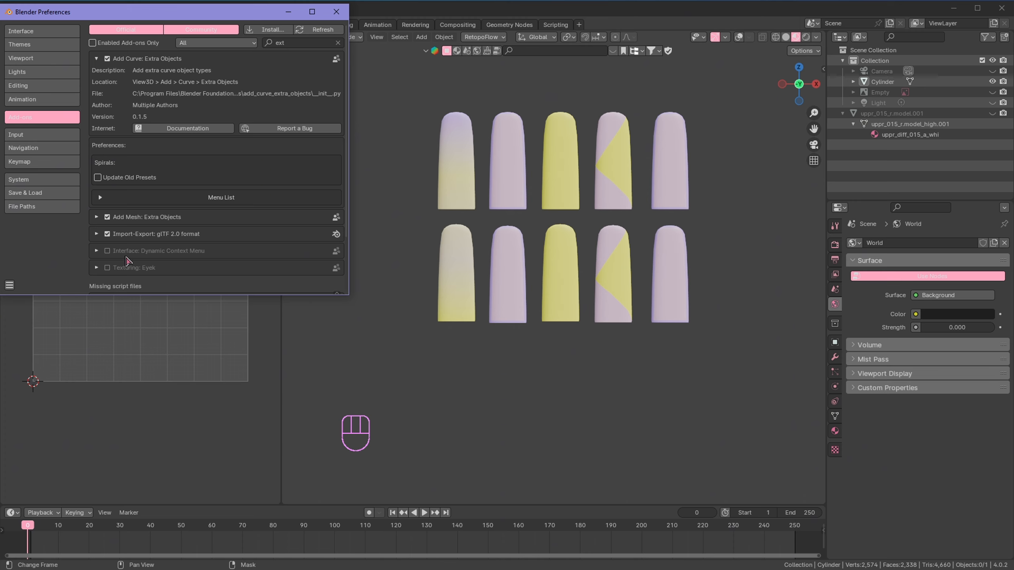
left_click(97, 217)
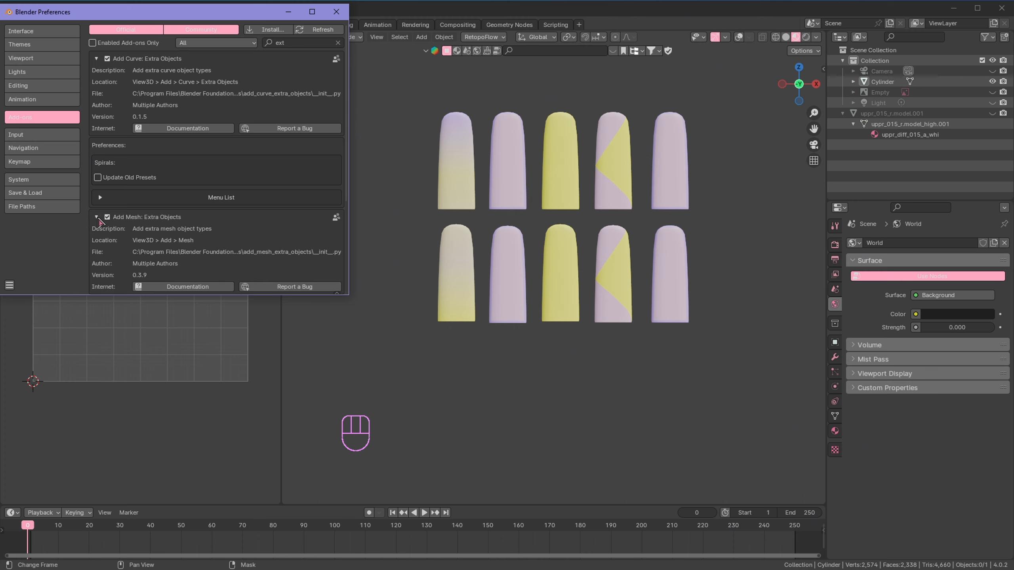
scroll(133, 239, "down", 2)
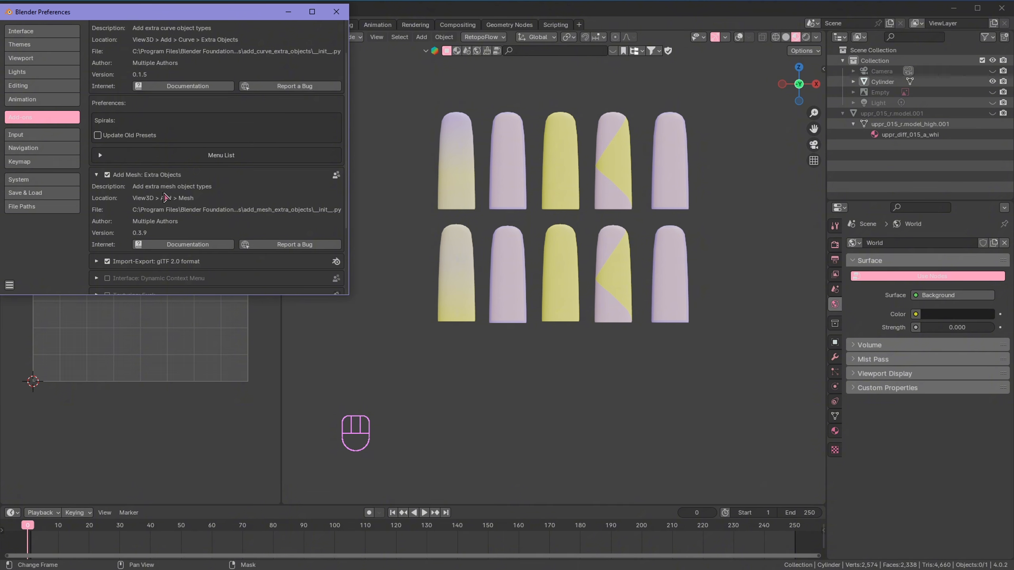
scroll(172, 180, "up", 2)
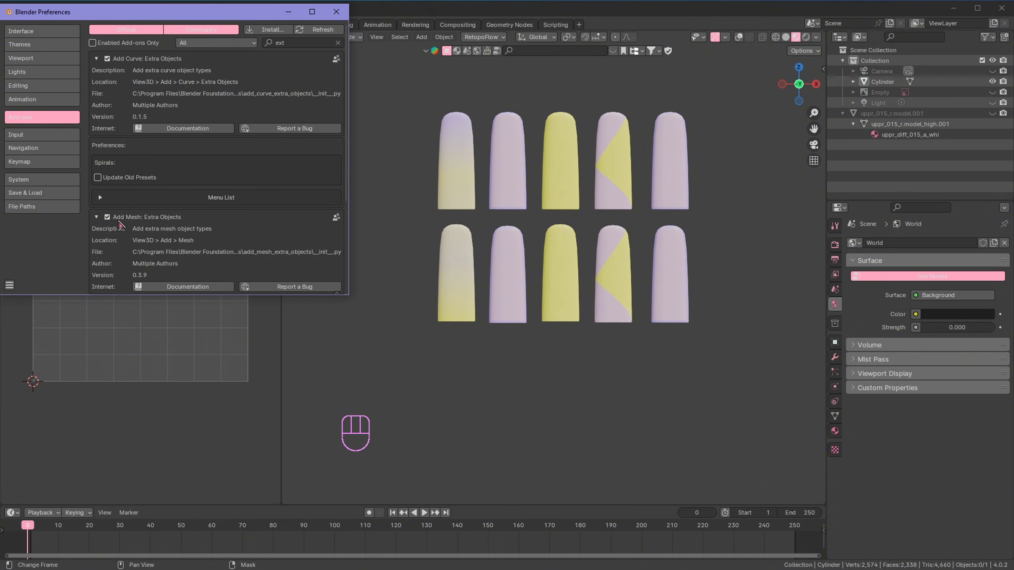
left_click(337, 12)
Step: Look at the JewelCraft add-on's gem tools in the 3D viewport sidebar and hide the sidebar again
scroll(528, 222, "down", 1)
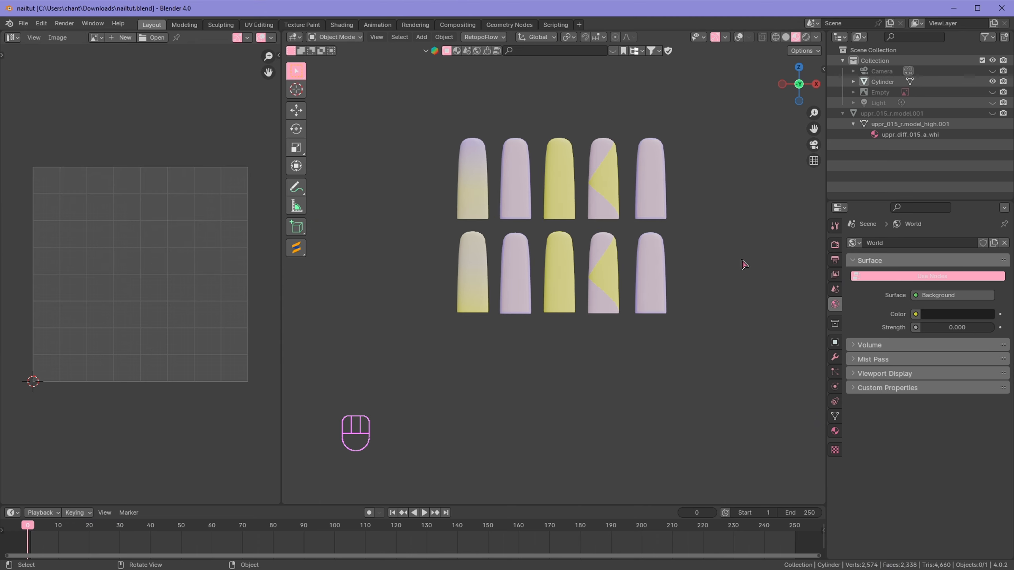
middle_click_drag(715, 230, 655, 233, "shift")
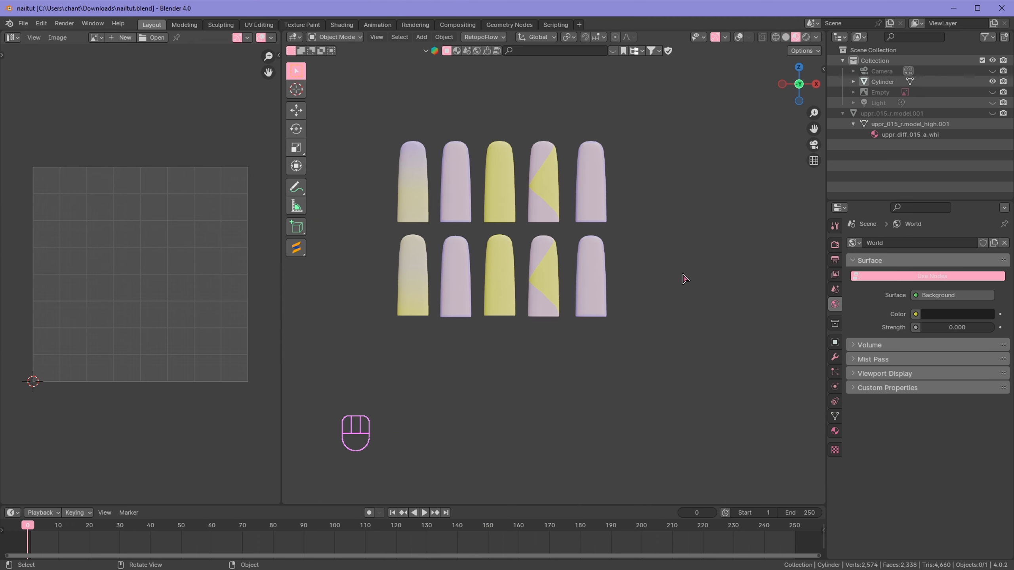
left_click(823, 68)
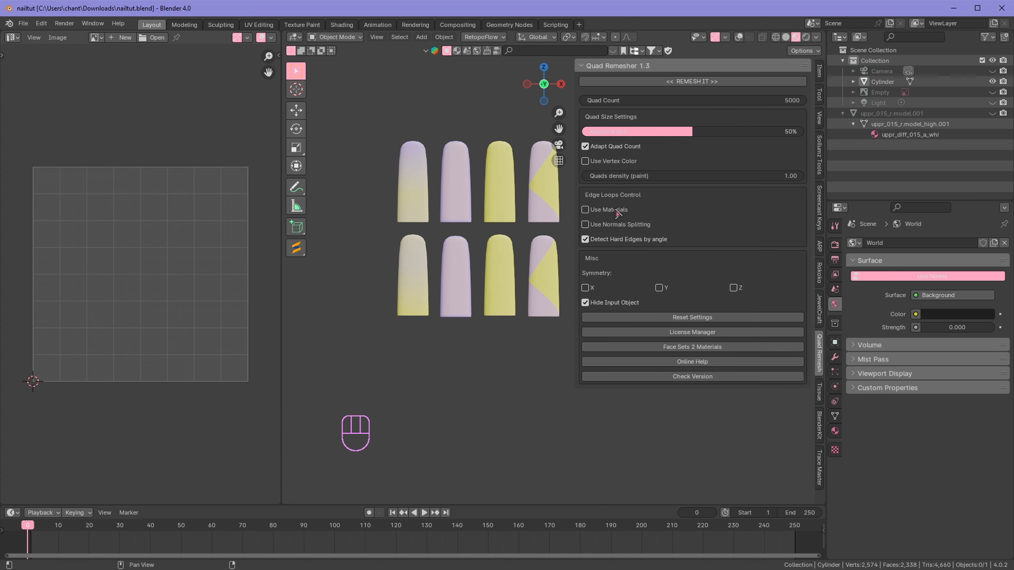
left_click(819, 319)
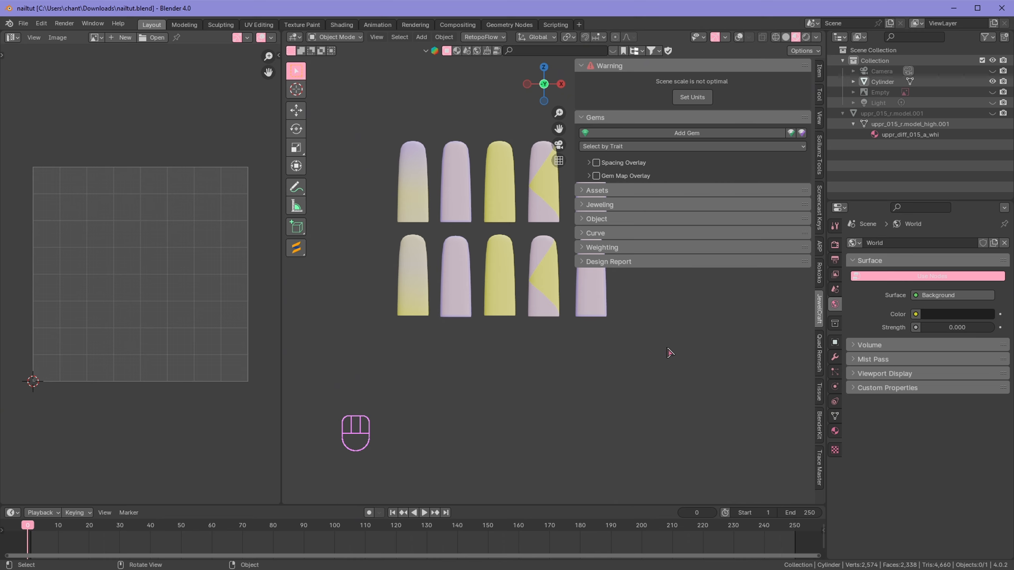
left_click_drag(574, 144, 927, 136)
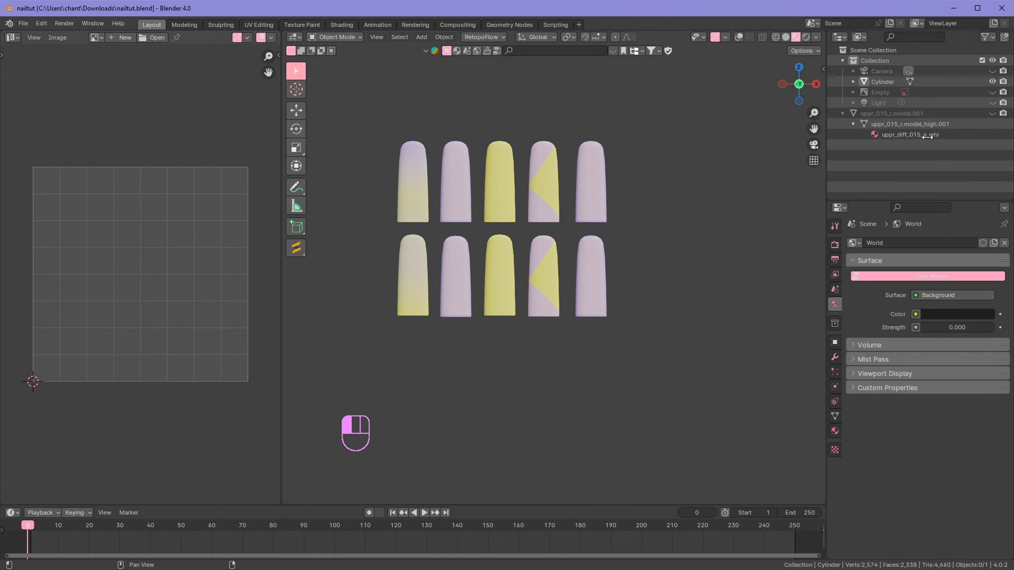
Step: Add a Brilliant Diamond mesh to the scene at the world origin
scroll(663, 239, "down", 4)
scroll(664, 241, "up", 4)
key("shift+a")
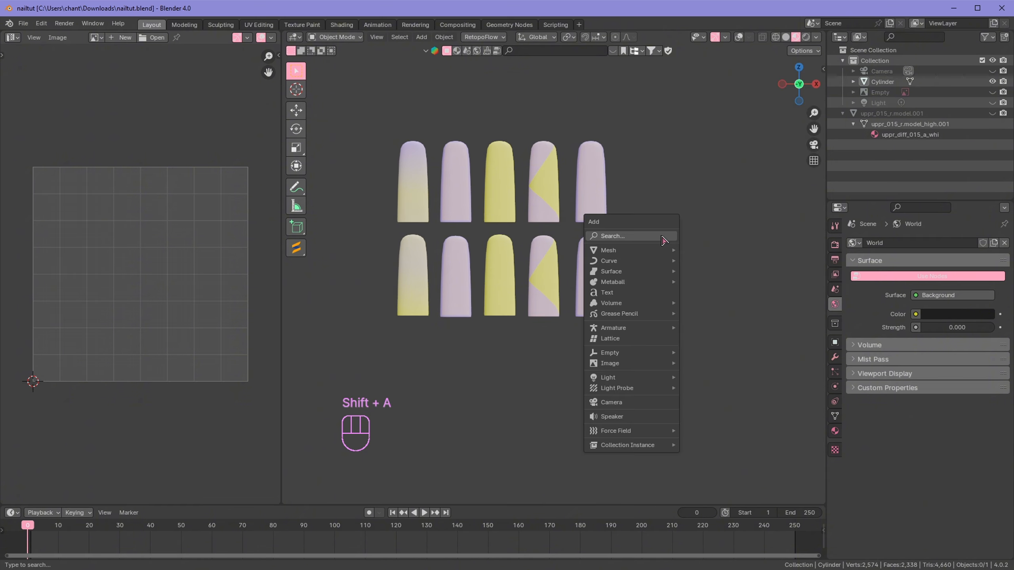
mouse_move(615, 250)
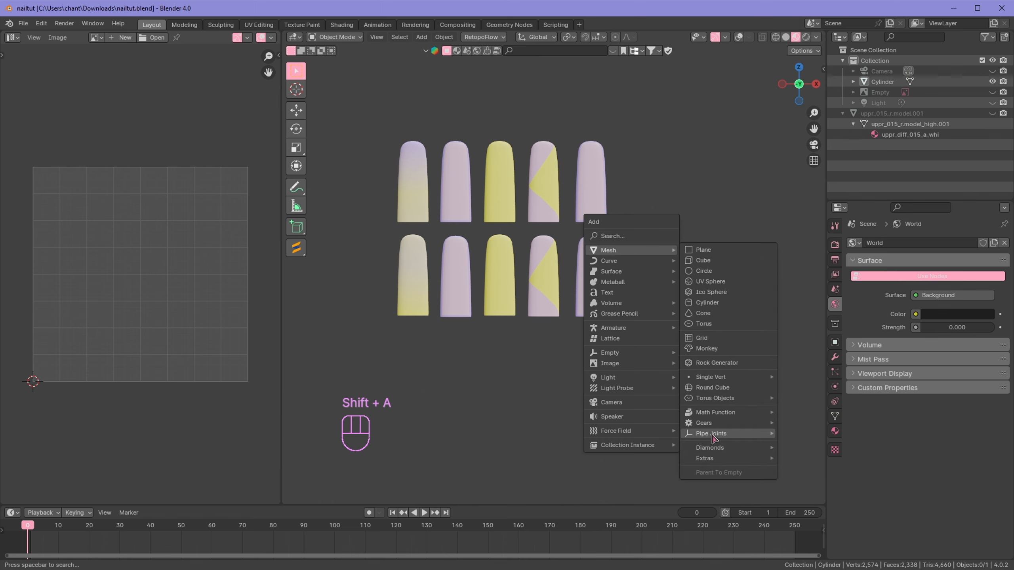
mouse_move(742, 448)
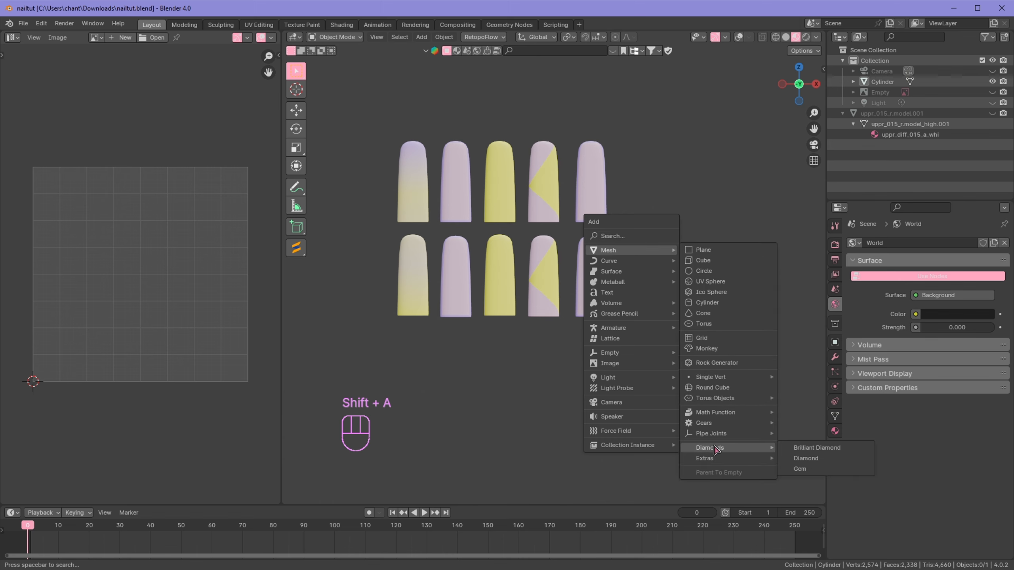
left_click(810, 448)
scroll(611, 356, "down", 6)
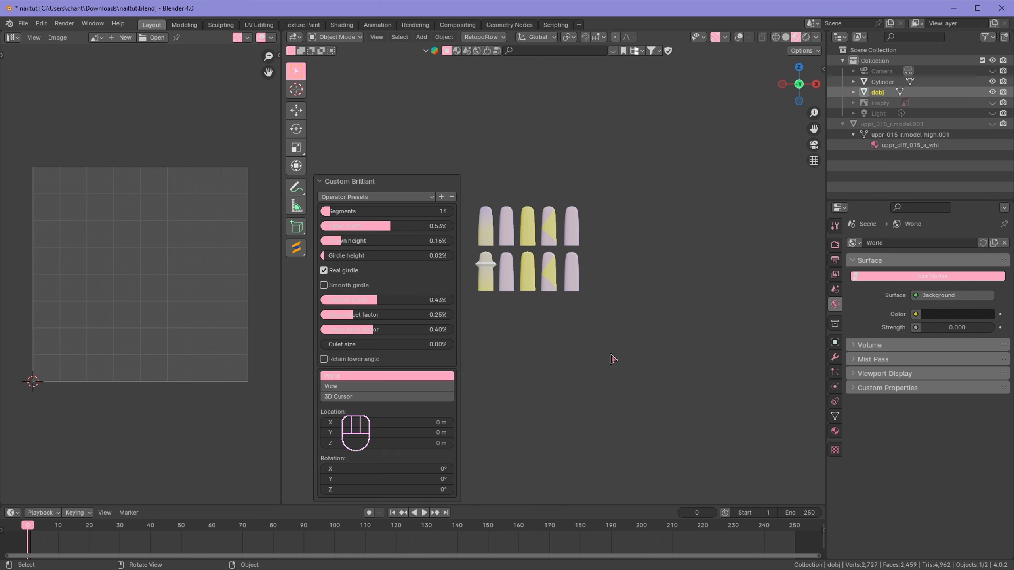
scroll(610, 356, "up", 6)
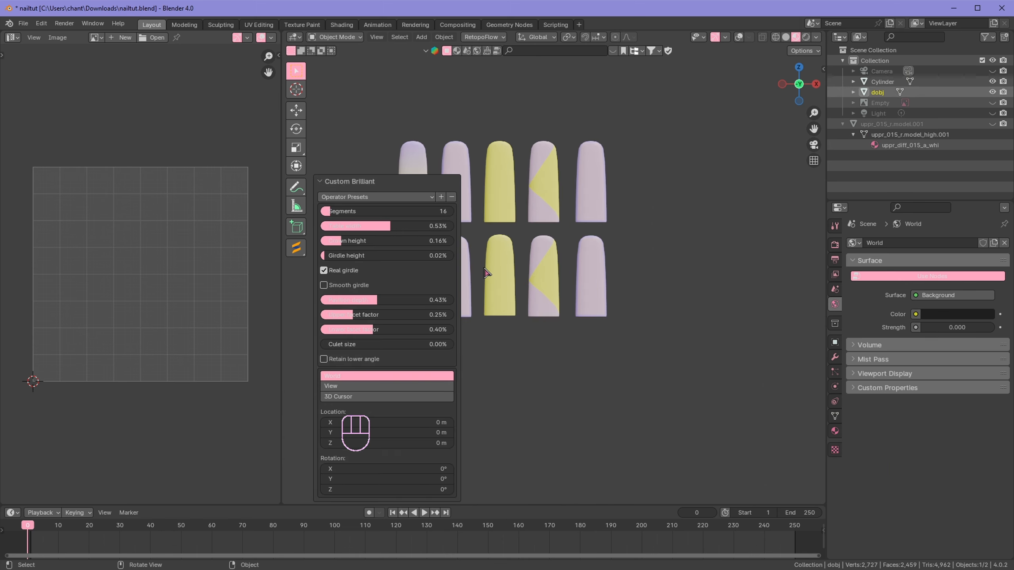
middle_click_drag(569, 294, 643, 322, "shift")
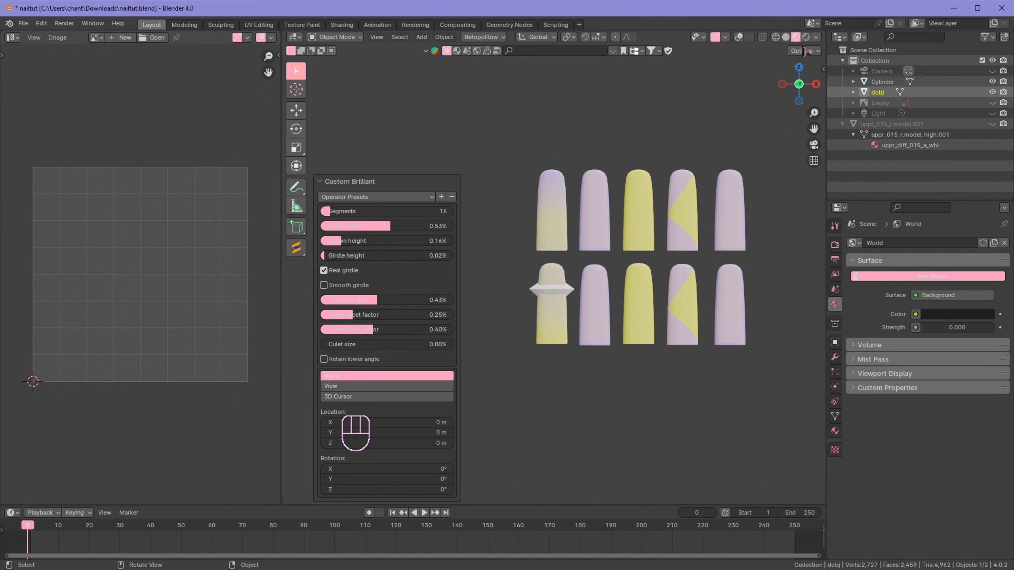
Step: Turn on the viewport overlays and hide the Cylinder nails to isolate the diamond
left_click(740, 36)
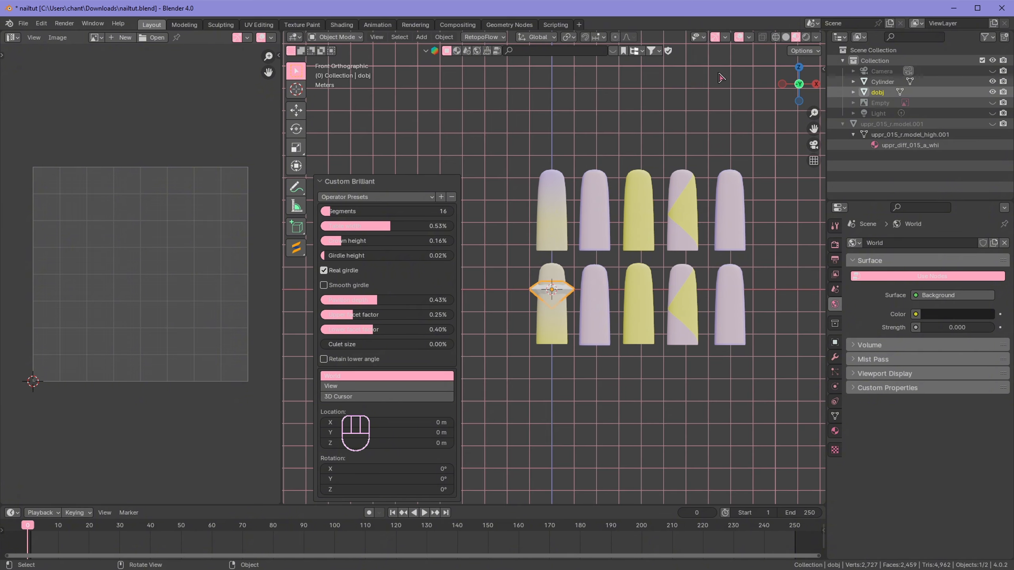
scroll(602, 317, "up", 2)
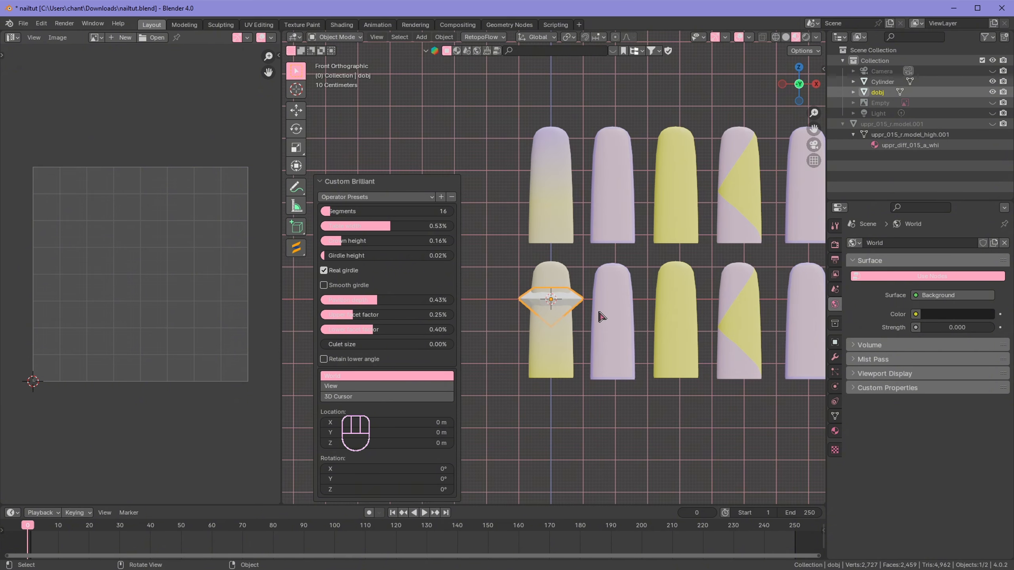
middle_click_drag(561, 285, 598, 201)
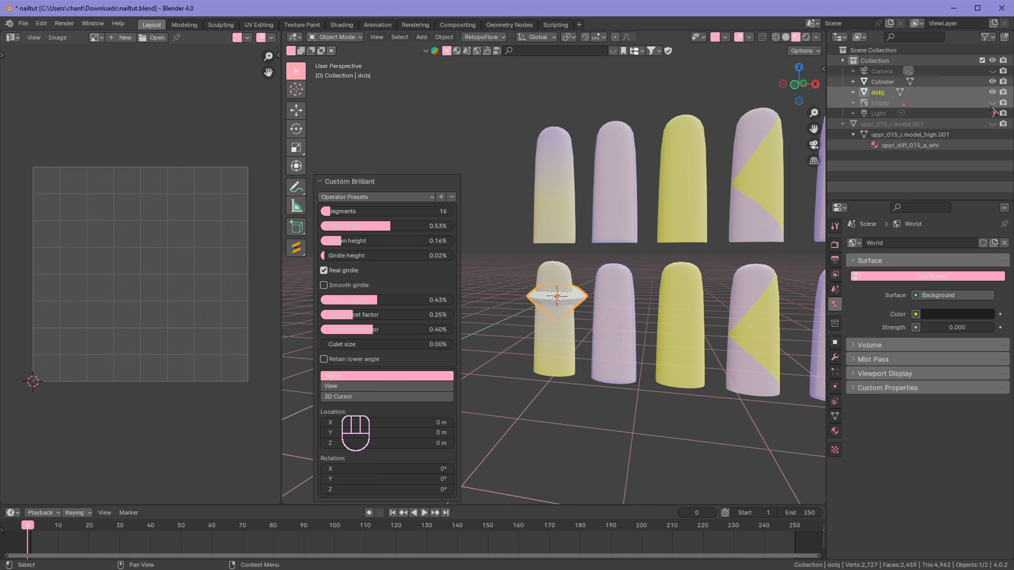
left_click(993, 82)
middle_click_drag(577, 291, 662, 296)
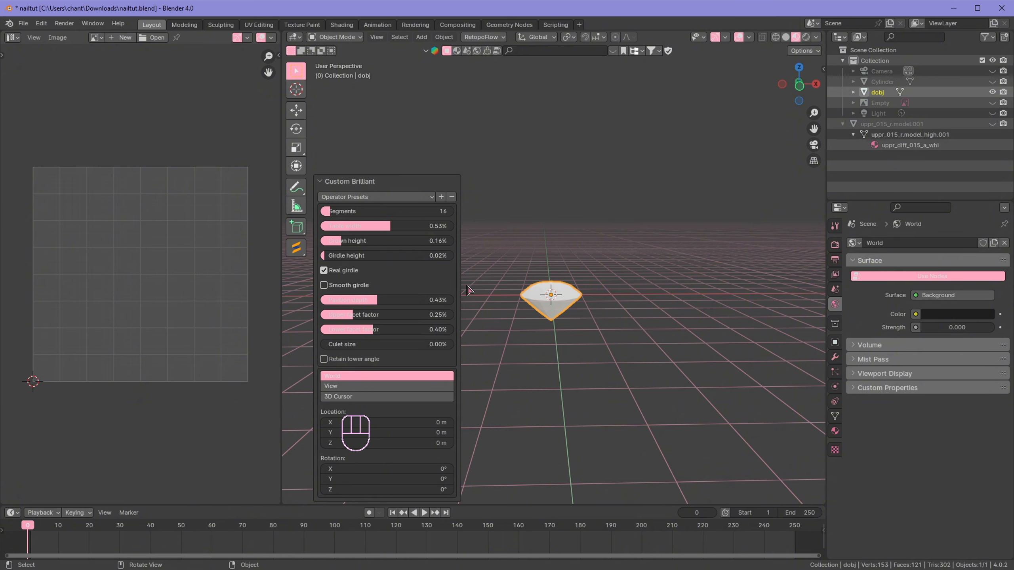
scroll(556, 311, "up", 5)
middle_click_drag(534, 385, 555, 360)
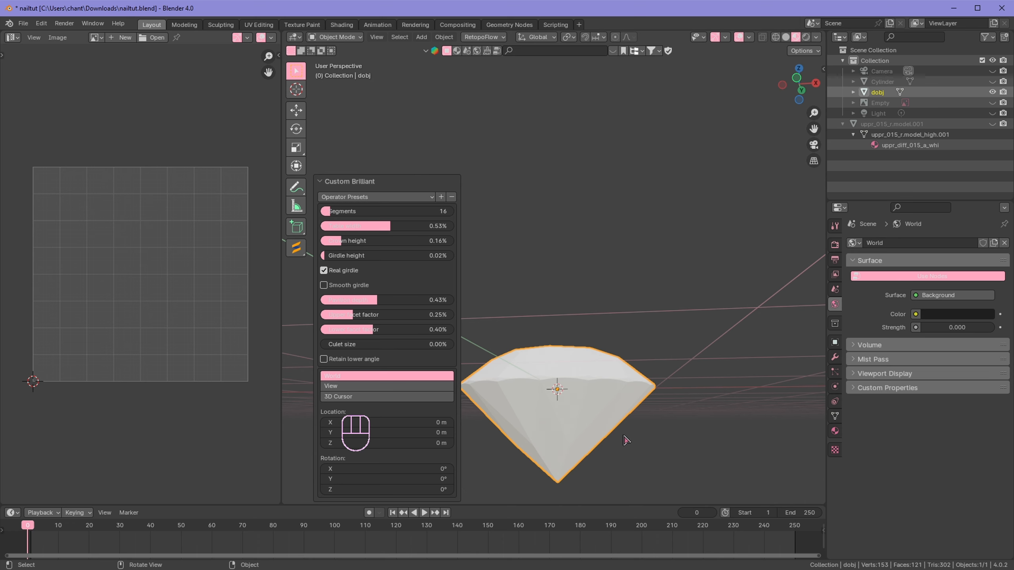
Step: Set the diamond's crown height to 0.15% and its girdle height to 0.00%
scroll(517, 328, "up", 2)
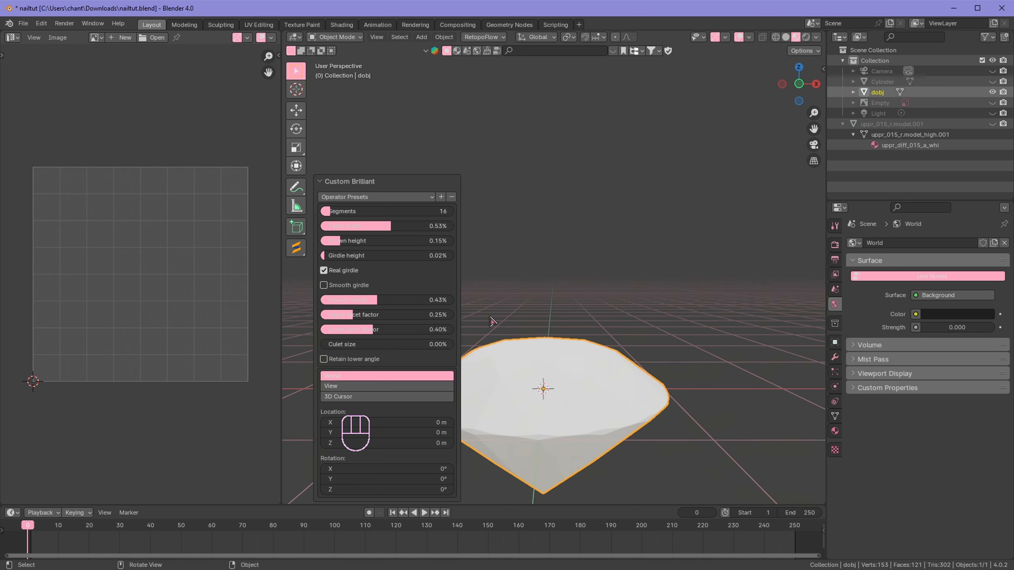
scroll(492, 318, "down", 2)
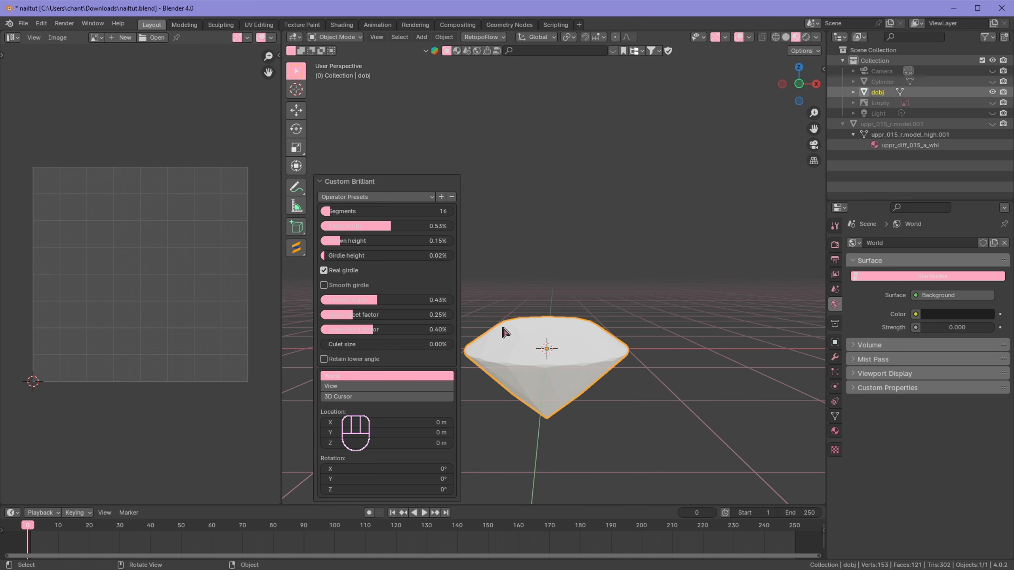
left_click_drag(339, 262, 316, 269)
scroll(579, 403, "up", 3)
scroll(582, 408, "down", 3)
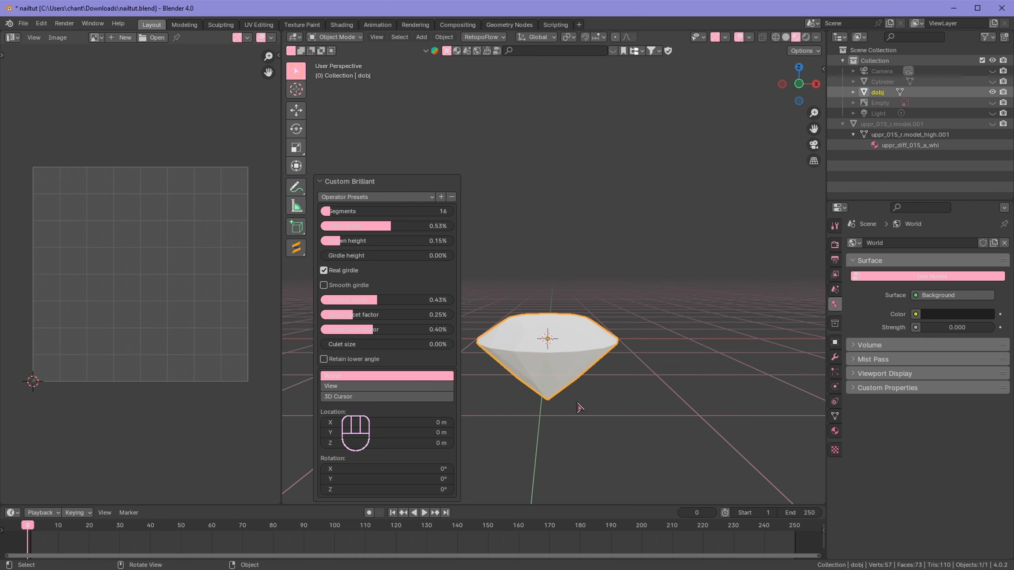
scroll(499, 411, "up", 1)
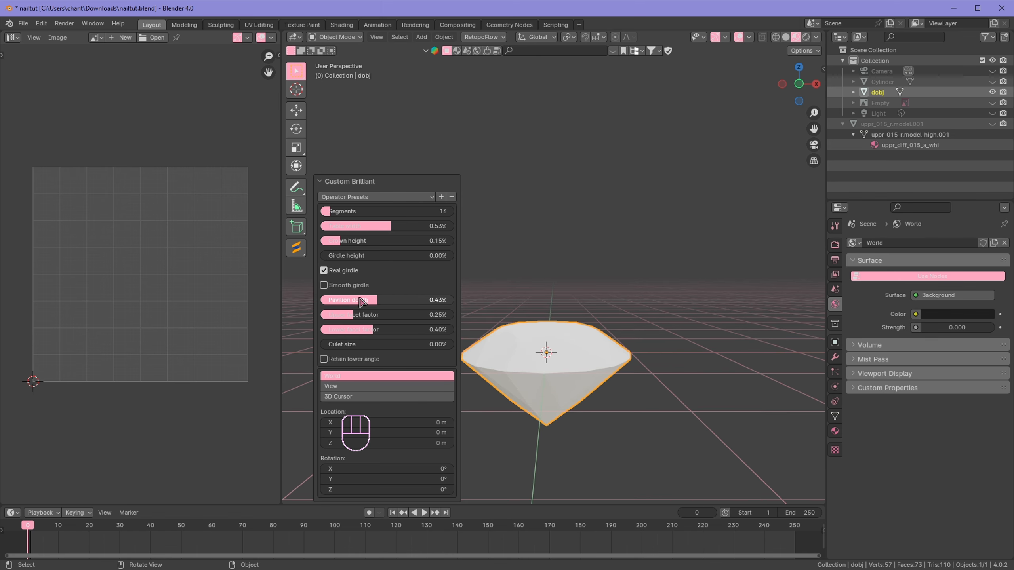
left_click(562, 421)
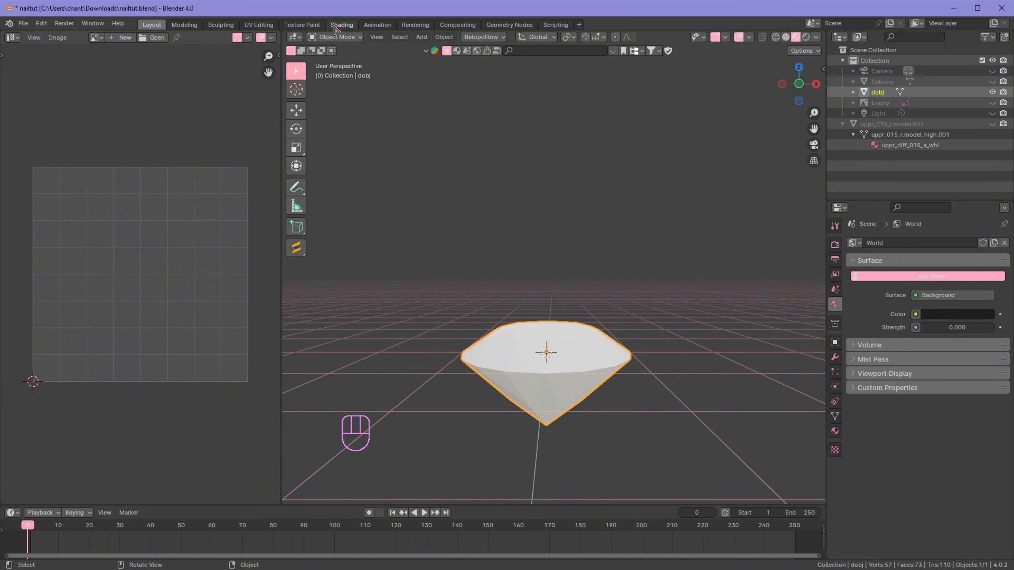
Step: Switch the diamond to Edit Mode and view its underside facets
left_click(340, 39)
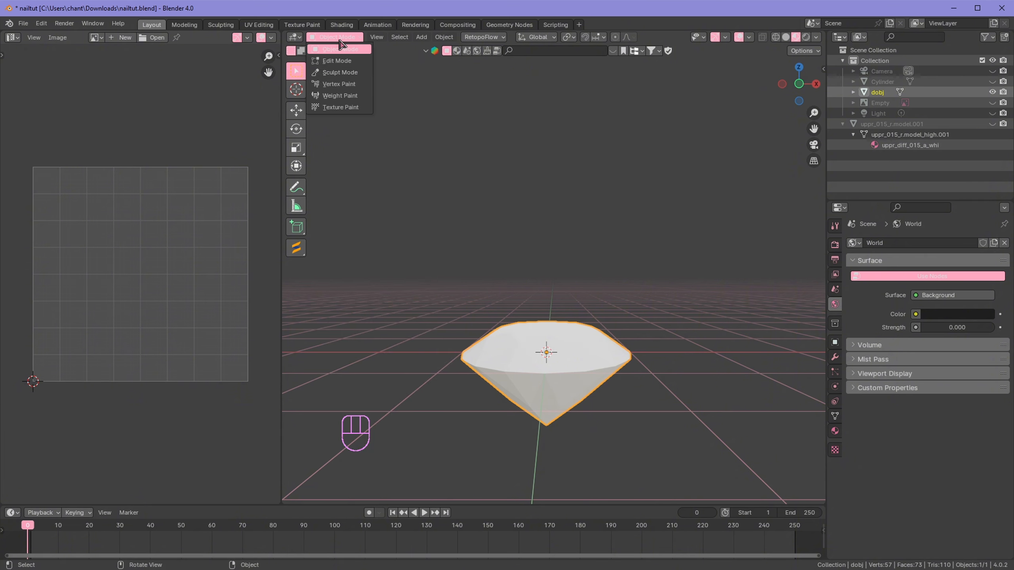
left_click(339, 62)
middle_click_drag(539, 406, 540, 380)
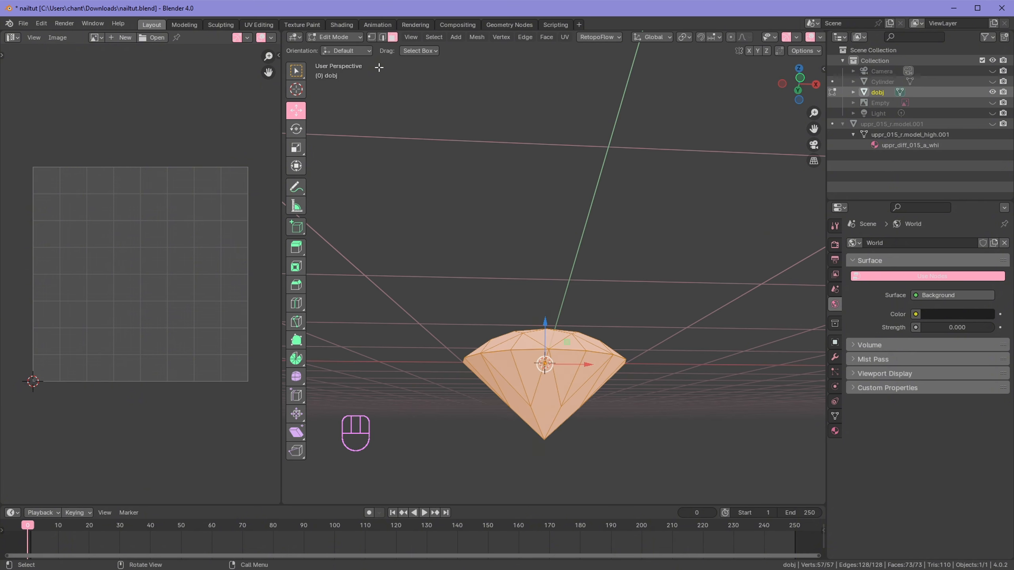
Step: Delete the diamond's lower pavilion vertices, selecting them through the mesh with X-ray from the front view in vertex mode
left_click(371, 39)
left_click_drag(680, 472, 609, 425)
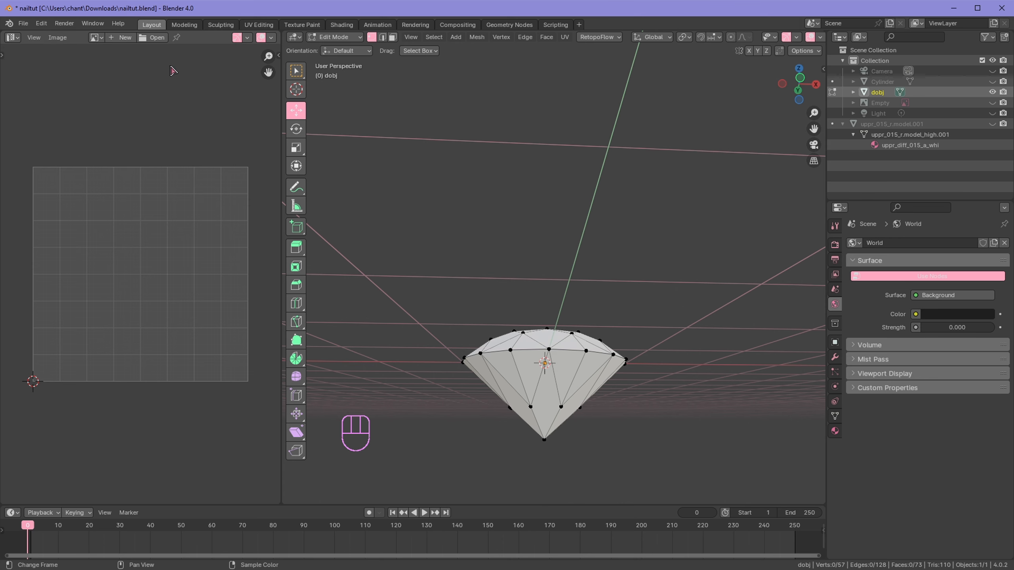
left_click_drag(281, 109, 34, 113)
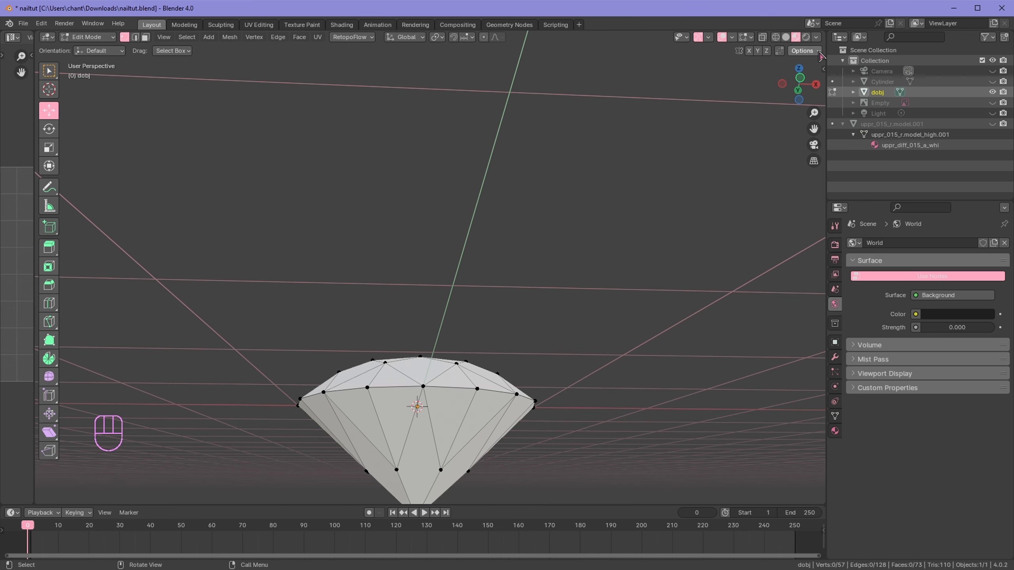
left_click(775, 38)
middle_click_drag(585, 215, 478, 327)
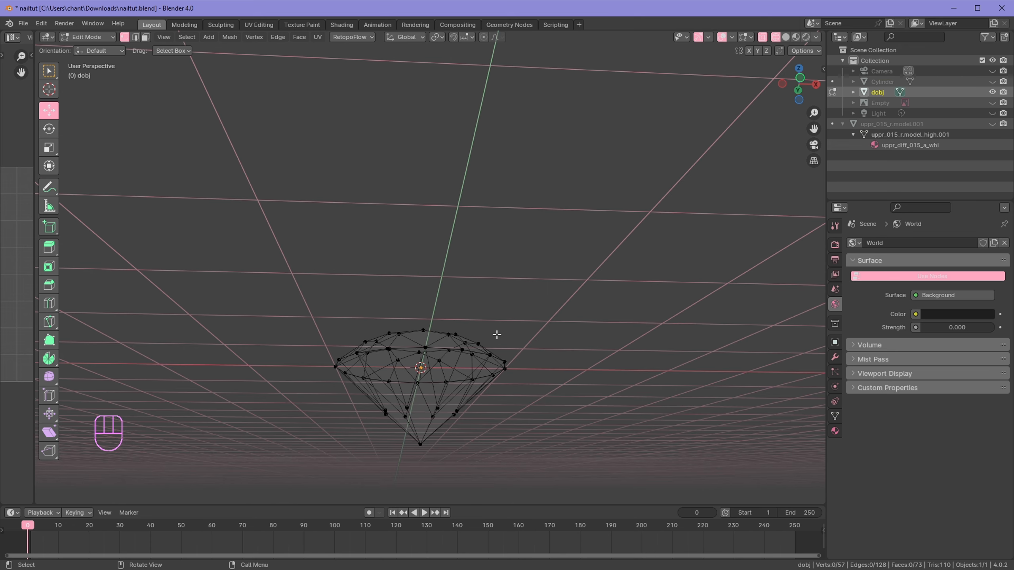
key("KP_1")
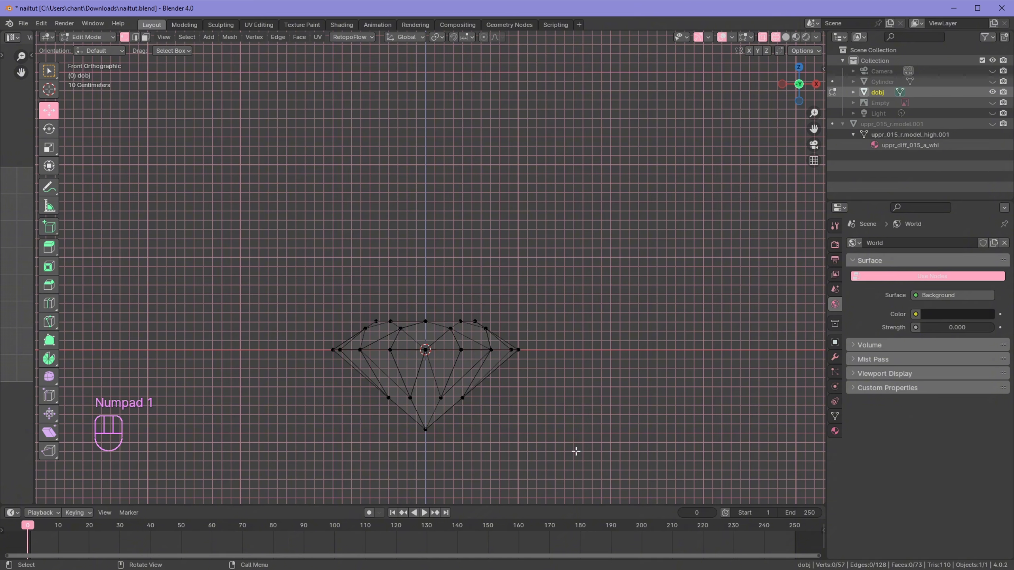
left_click_drag(576, 451, 244, 366)
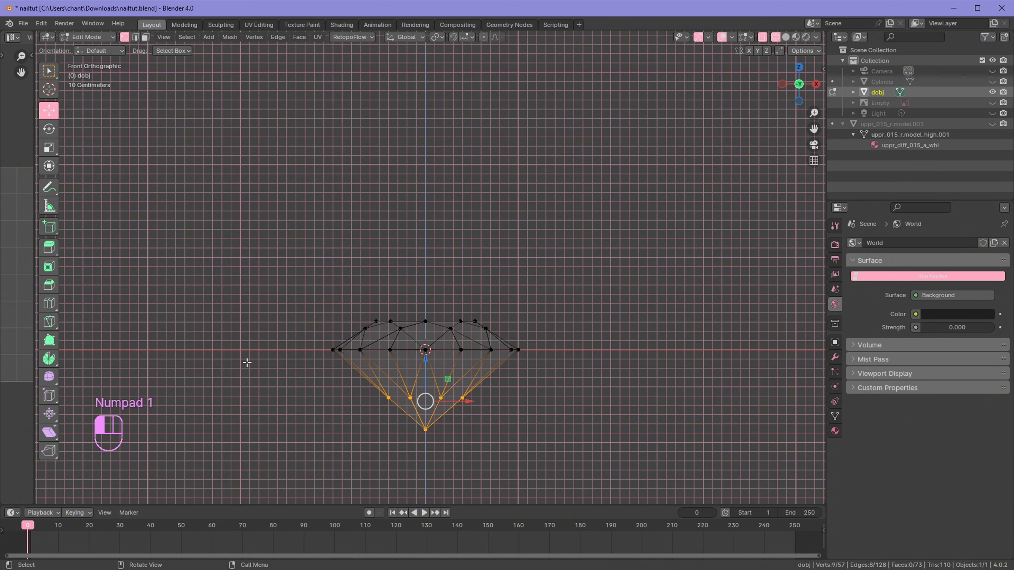
key("Delete")
left_click(288, 362)
middle_click_drag(417, 308, 417, 221)
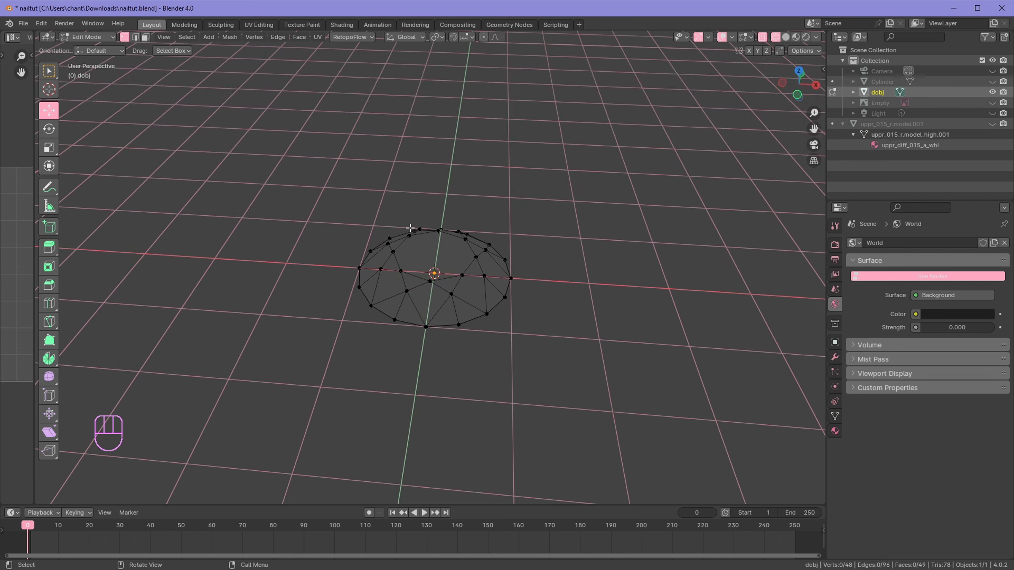
Step: Return the trimmed diamond to Object Mode and display it with solid shading
left_click(93, 37)
left_click(88, 49)
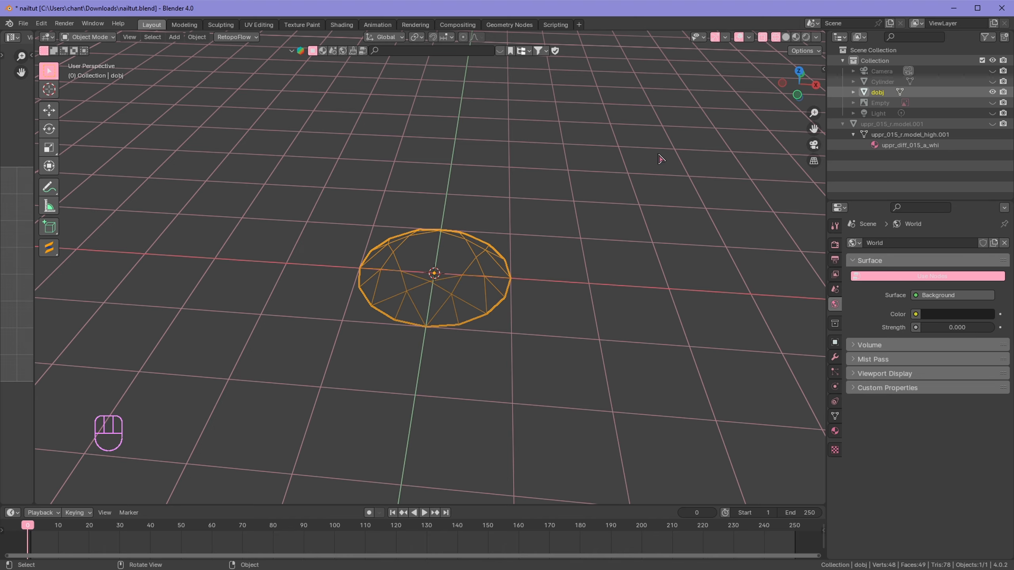
left_click(796, 37)
mouse_move(512, 270)
middle_mouse_down()
mouse_move(569, 201)
mouse_move(443, 280)
mouse_move(475, 295)
middle_mouse_up()
scroll(482, 335, "up", 3)
middle_click_drag(482, 335, 445, 318)
scroll(445, 318, "down", 5)
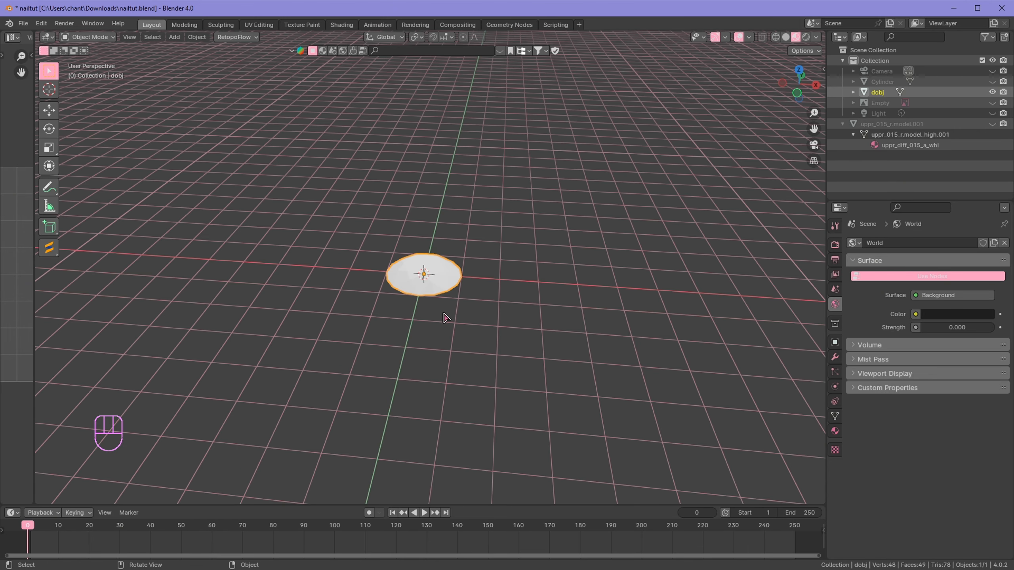
Step: Unwrap all of the diamond's faces in Edit Mode and scale its UV island down slightly within the UV tile
left_click(88, 37)
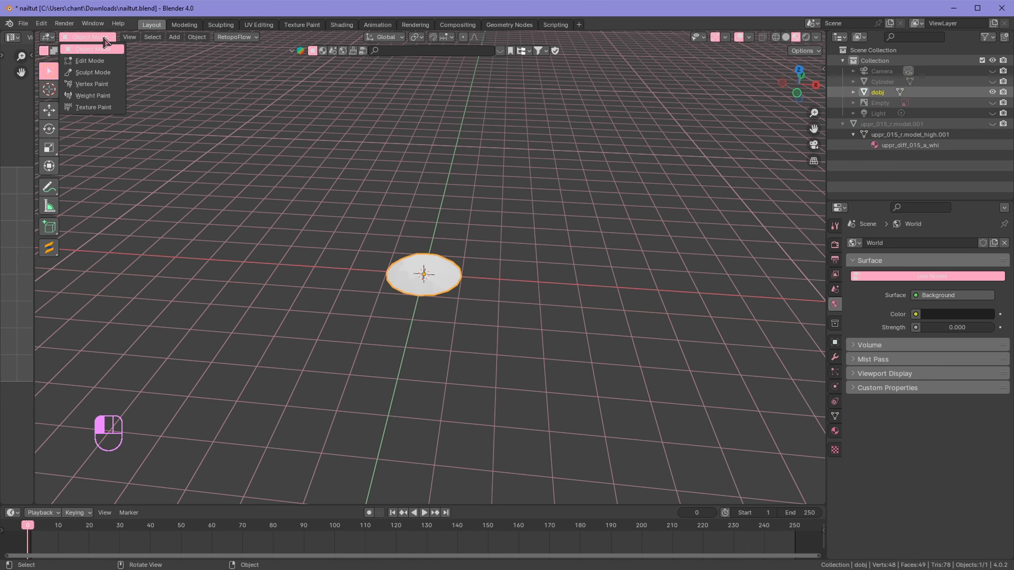
left_click(90, 61)
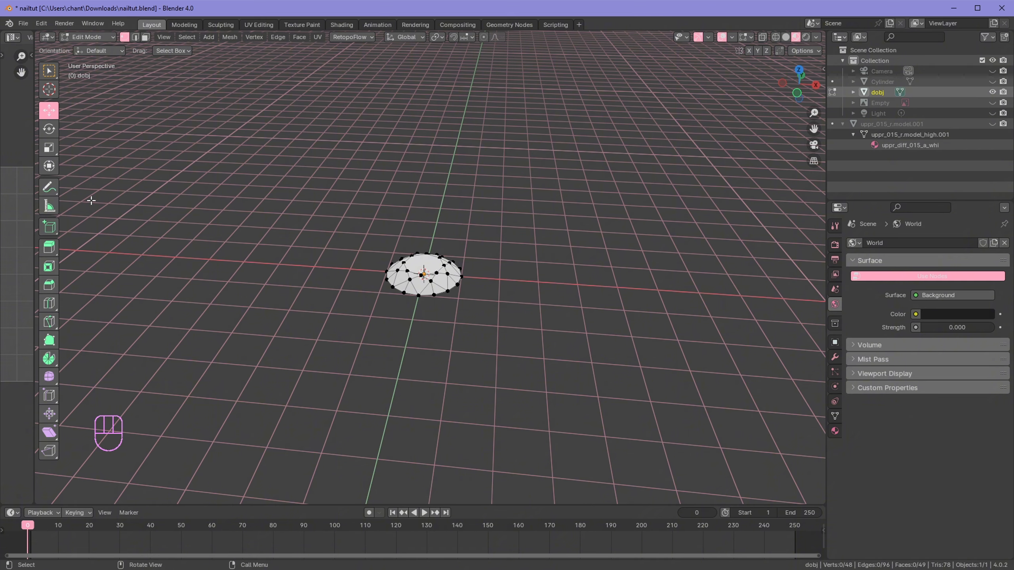
left_click_drag(35, 151, 302, 151)
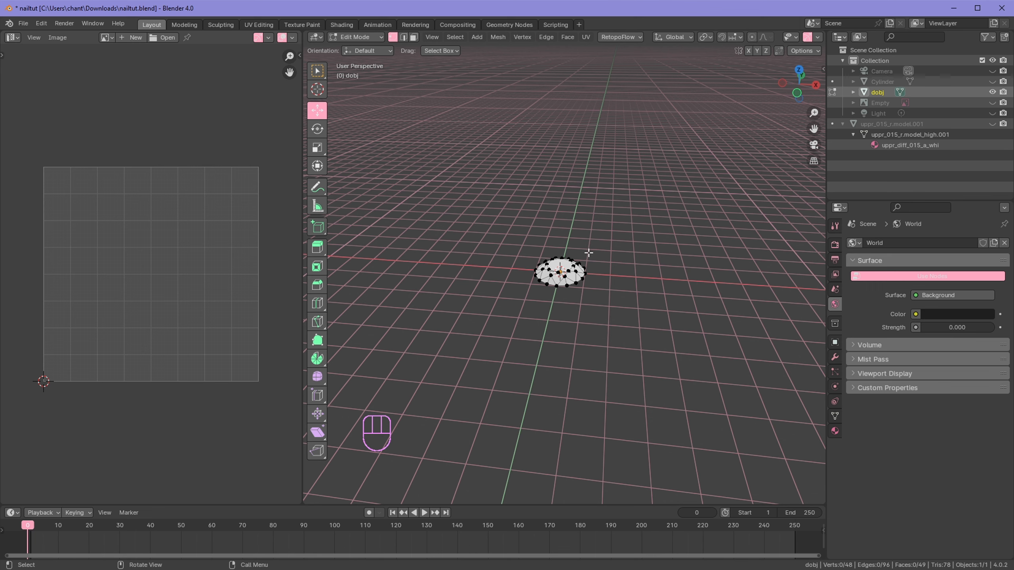
key("a")
key("u")
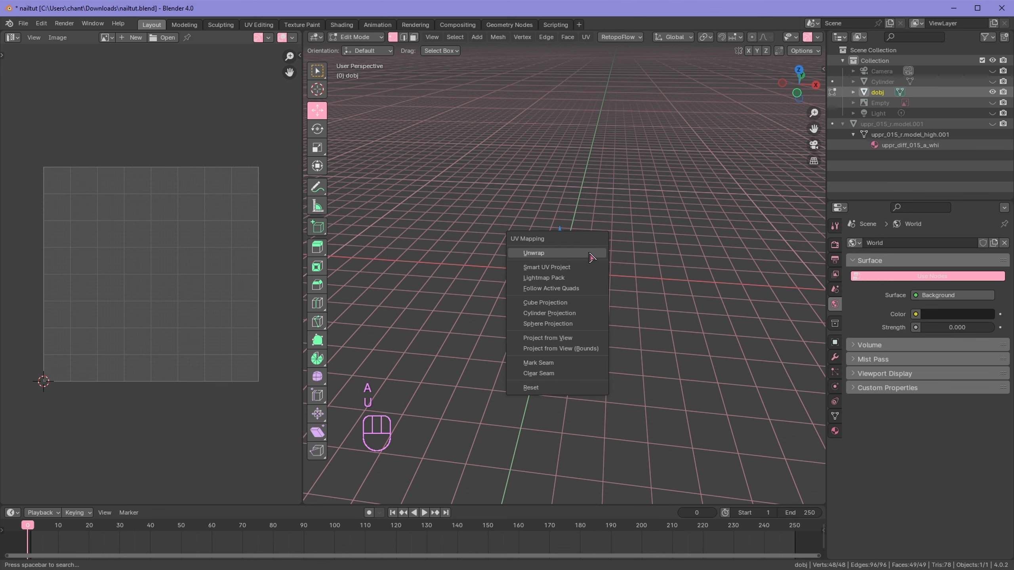
left_click(588, 252)
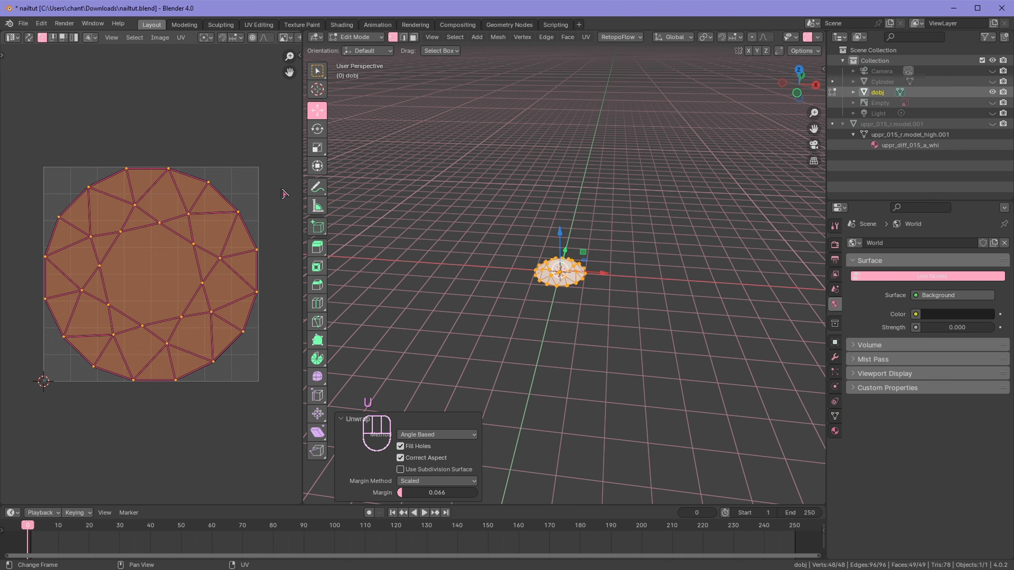
key("s")
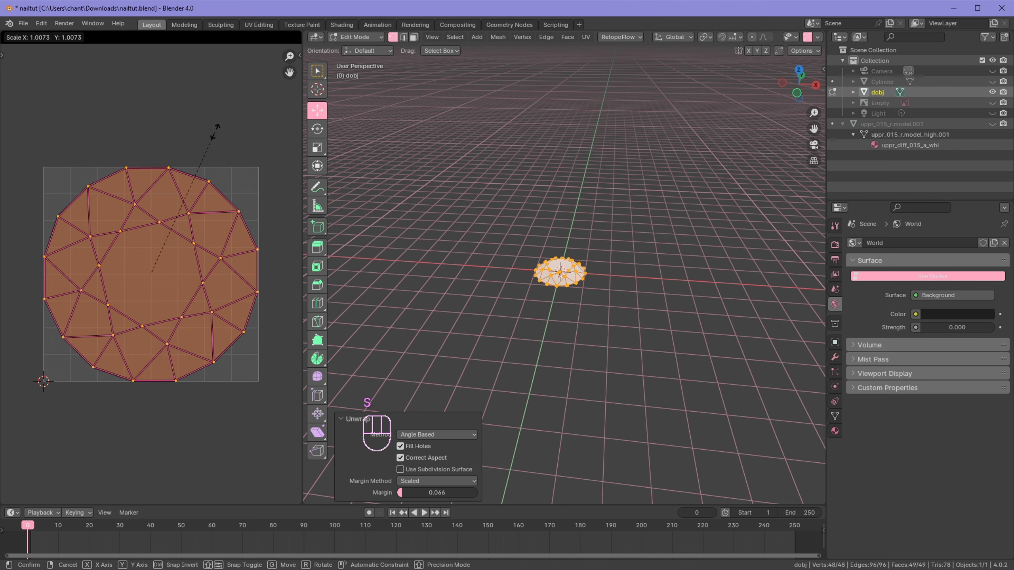
left_click(205, 165)
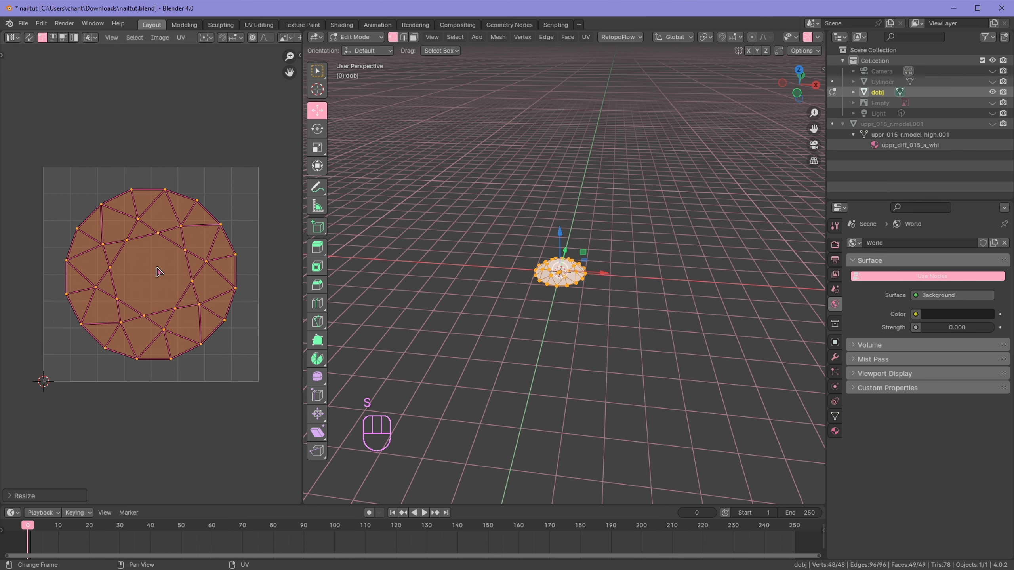
Step: Return the diamond to Object Mode and unhide the Cylinder nails
middle_click_drag(561, 282, 581, 247)
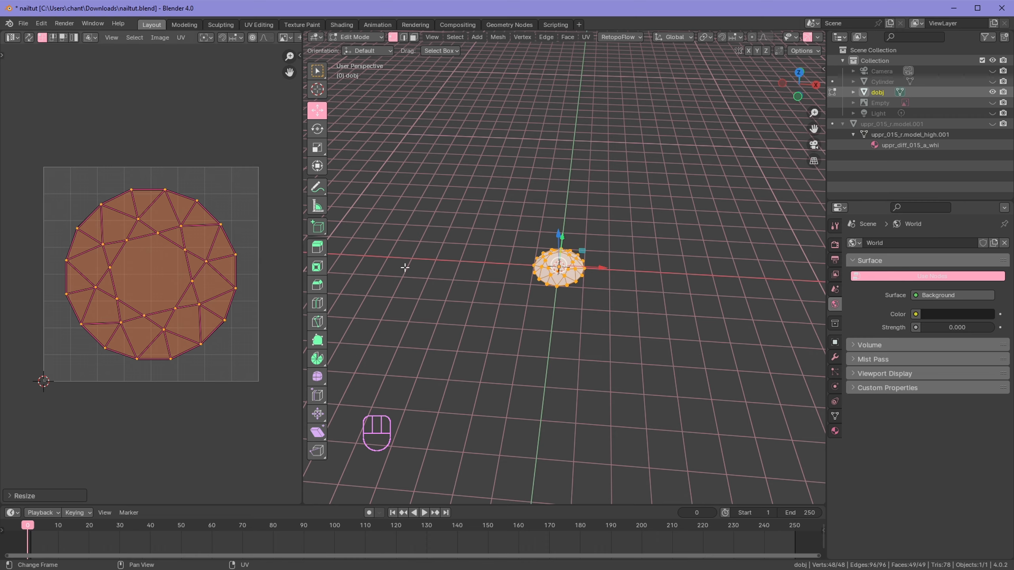
middle_click_drag(401, 267, 613, 274)
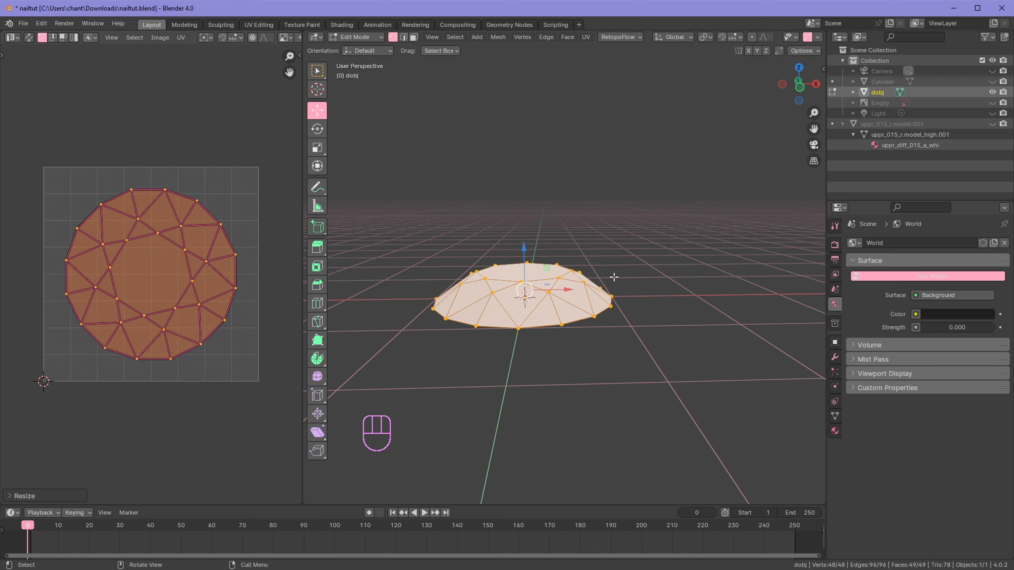
scroll(614, 277, "down", 5)
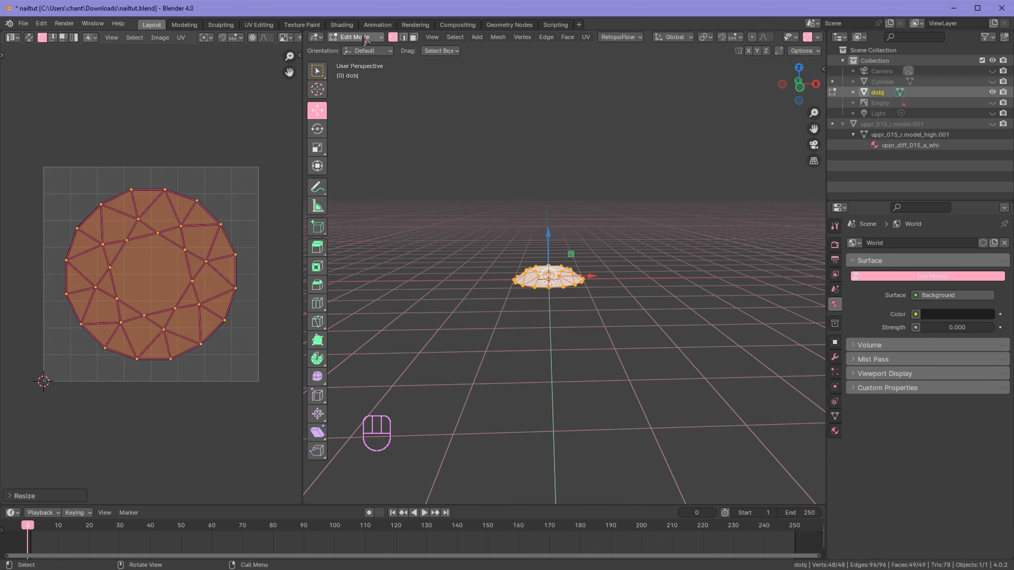
left_click(342, 40)
left_click(351, 49)
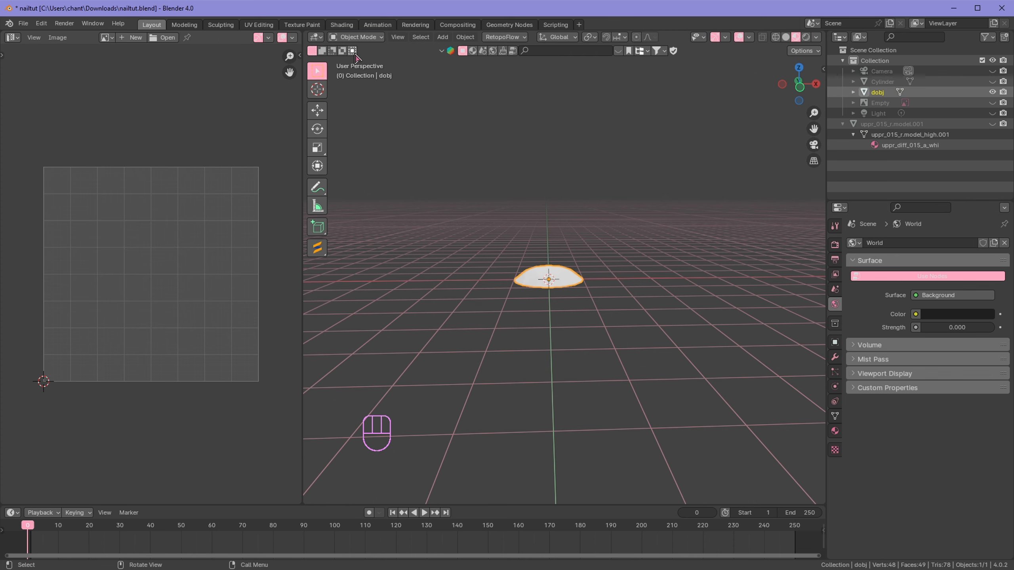
scroll(603, 251, "down", 3)
scroll(621, 245, "up", 5)
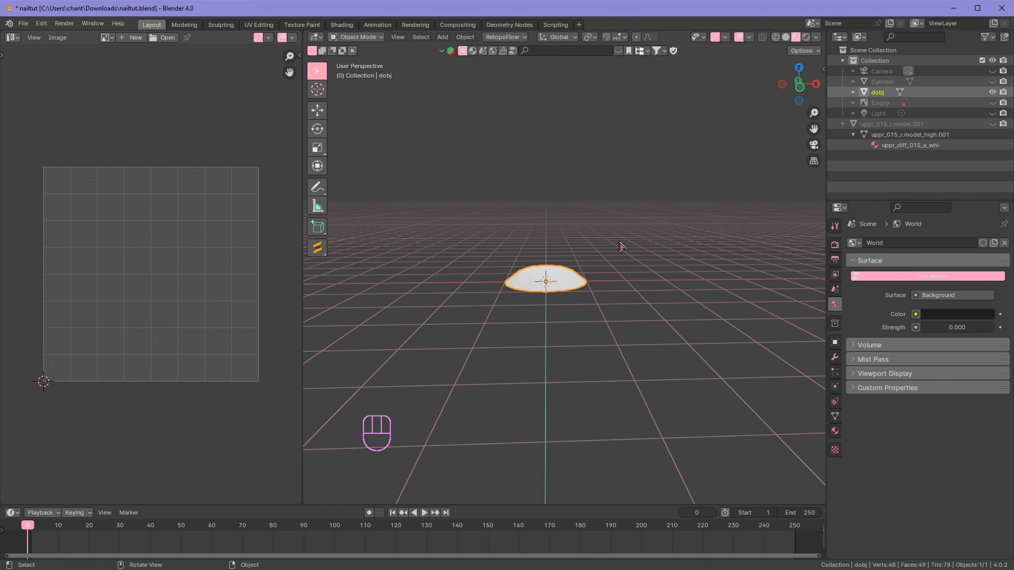
left_click(992, 81)
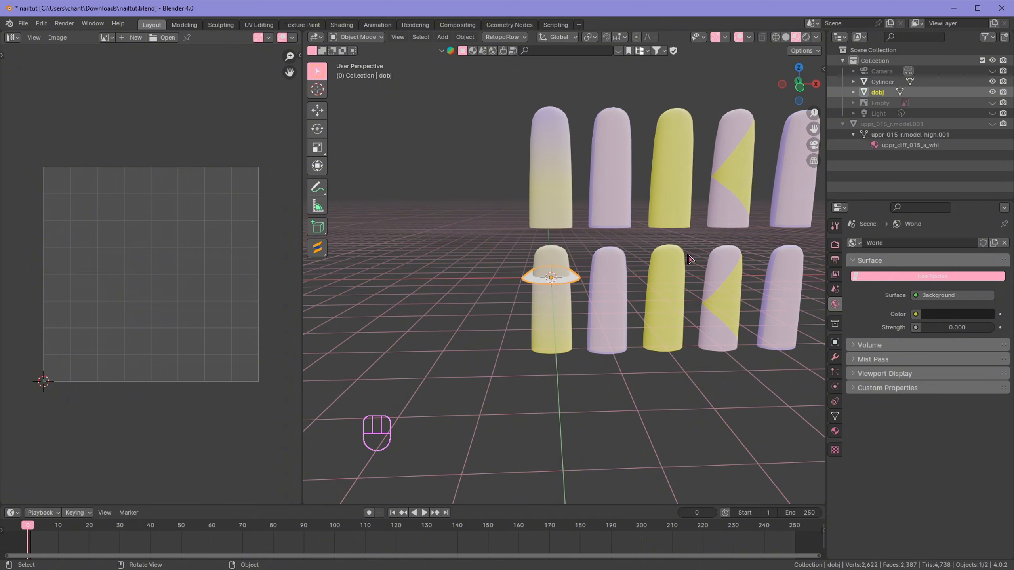
middle_click_drag(690, 259, 544, 265, "shift")
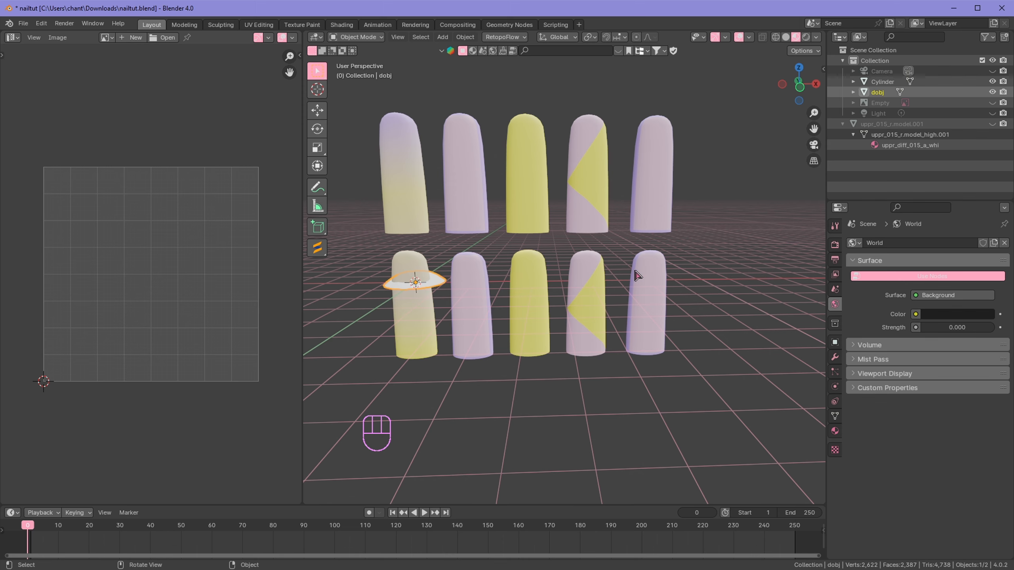
Step: Set snapping to snap with Center to Face, with Align Rotation to Target and Backface Culling enabled
scroll(414, 307, "up", 2)
scroll(416, 303, "down", 2)
left_click(623, 37)
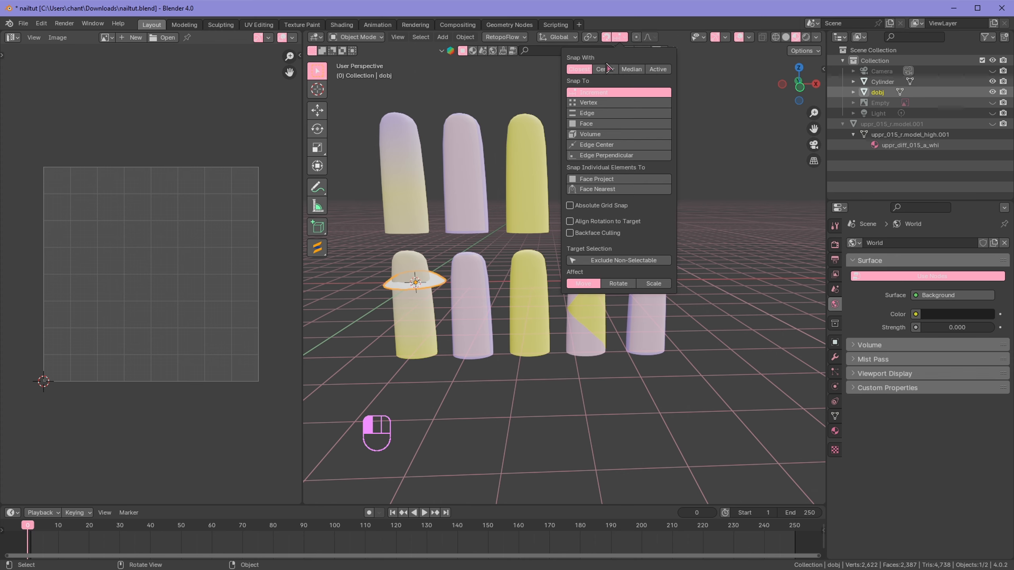
left_click(606, 70)
left_click(585, 124)
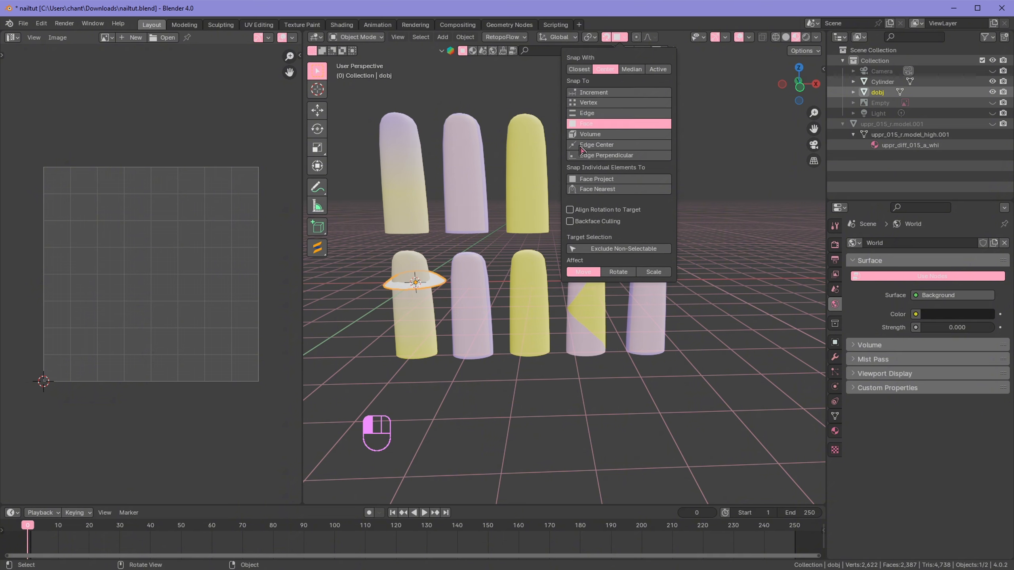
left_click(570, 209)
left_click(571, 223)
left_click(587, 275)
left_click(579, 273)
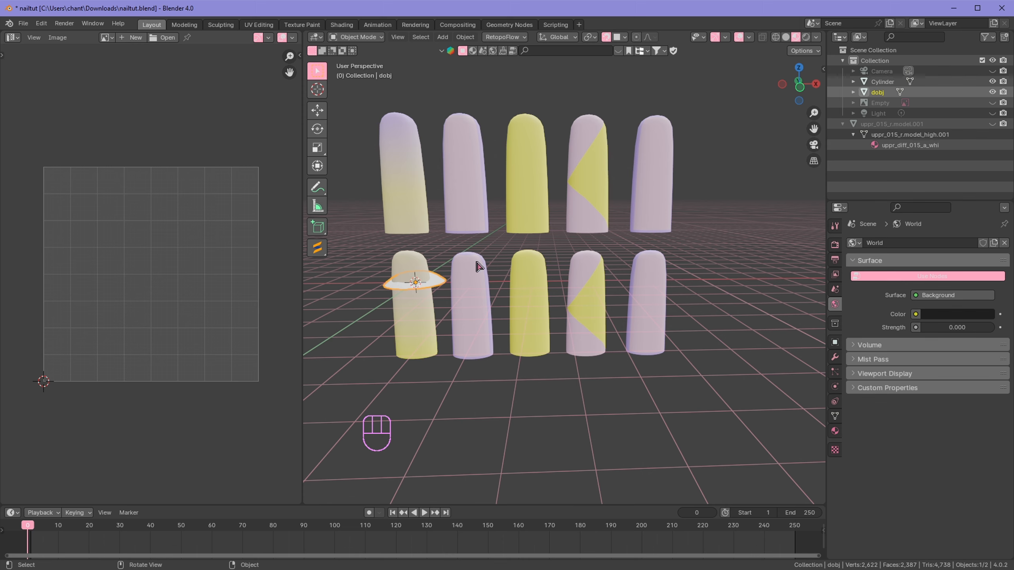
Step: Snap the diamond onto the front of the second nail in the upper row and scale it to 0.173
key("r")
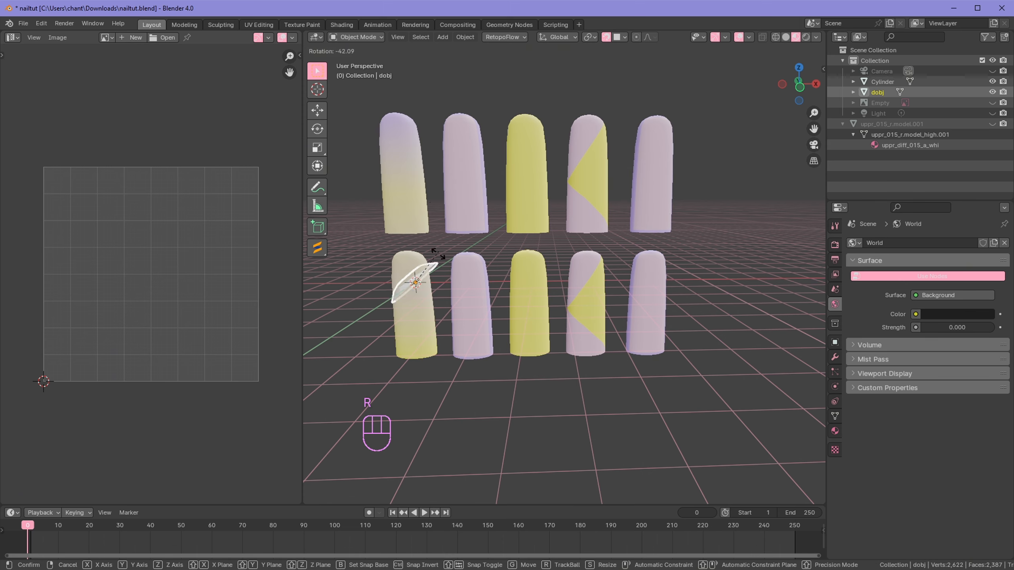
right_click(467, 189)
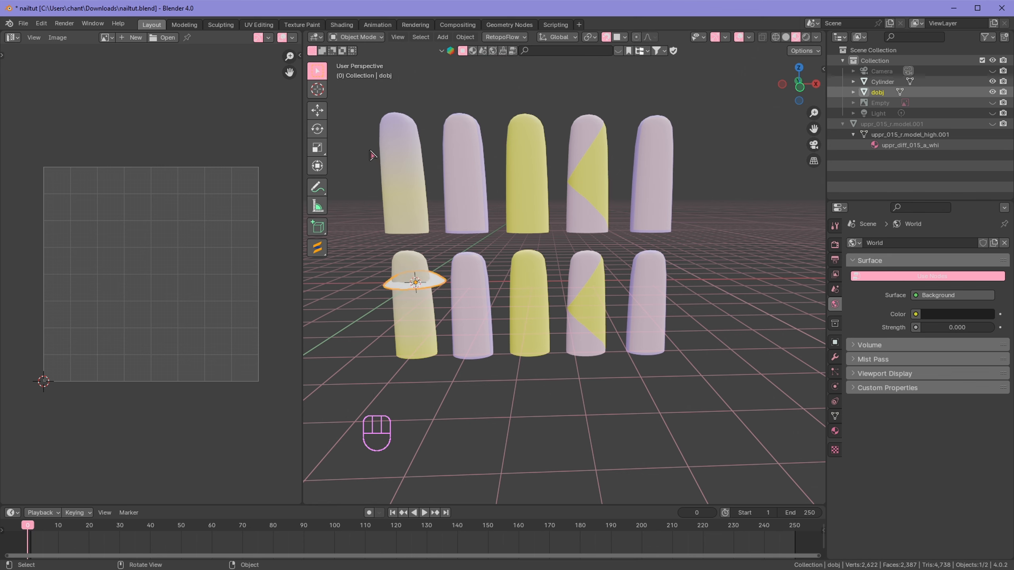
key("g")
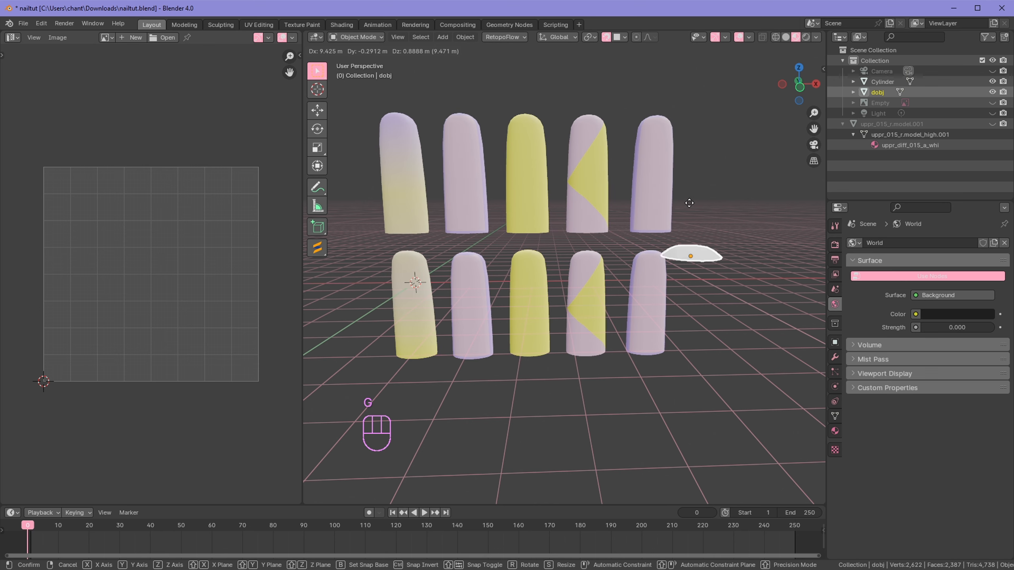
left_click(467, 188)
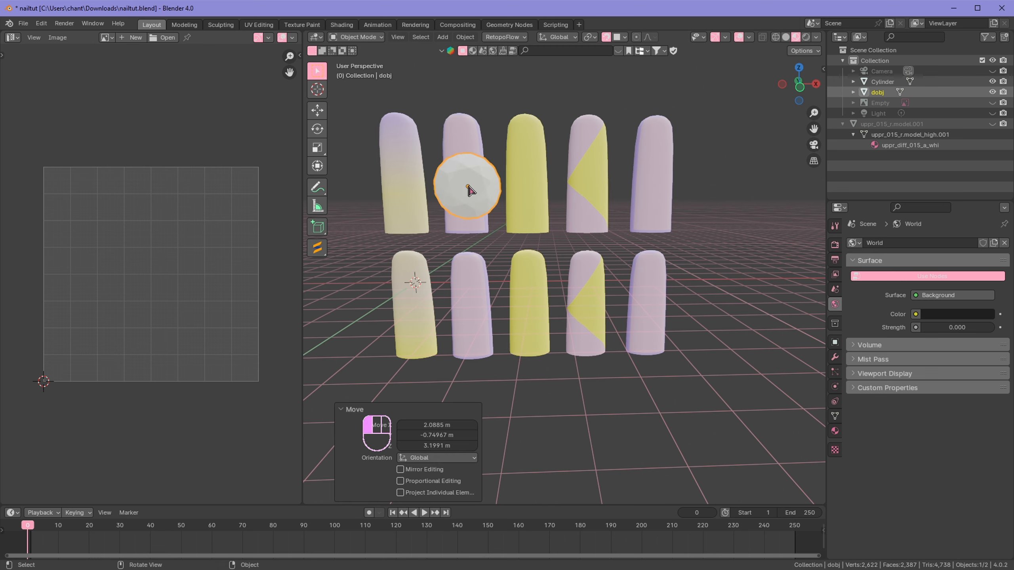
key("s")
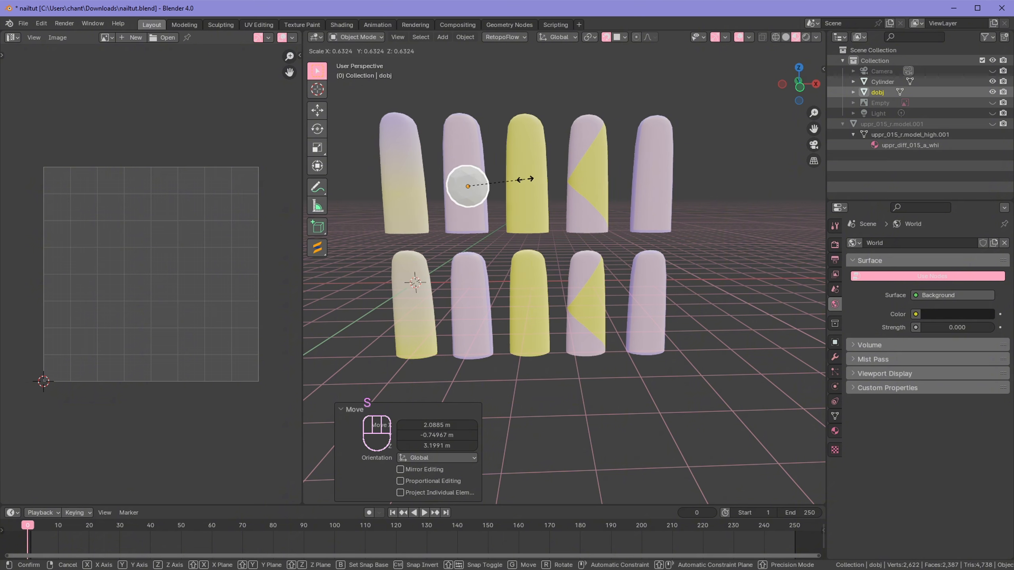
left_click(486, 186)
Step: Slide the snapped diamond across the second upper nail's surface to its curved side edge, slightly higher up
key("KP_1")
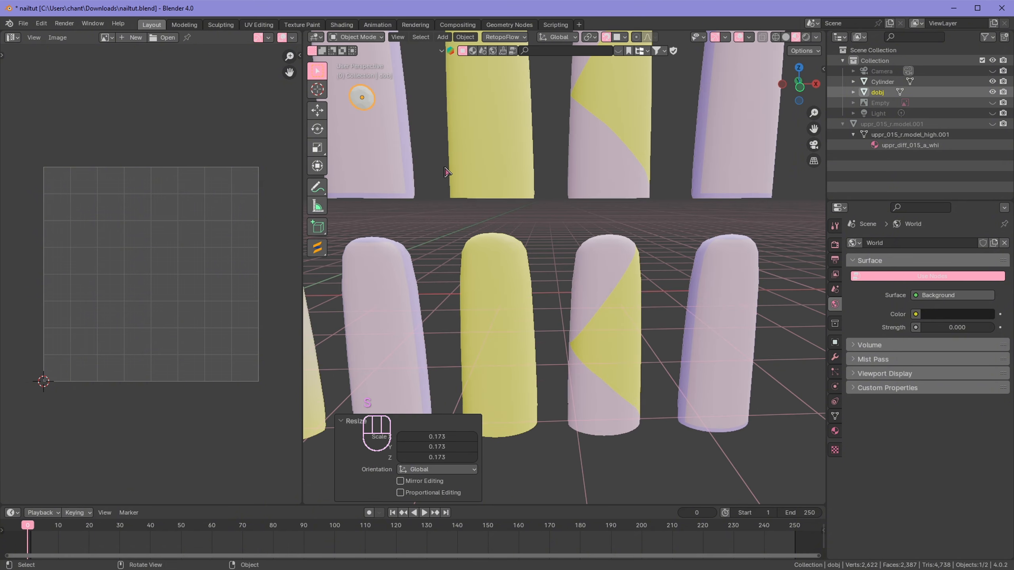
key("shift")
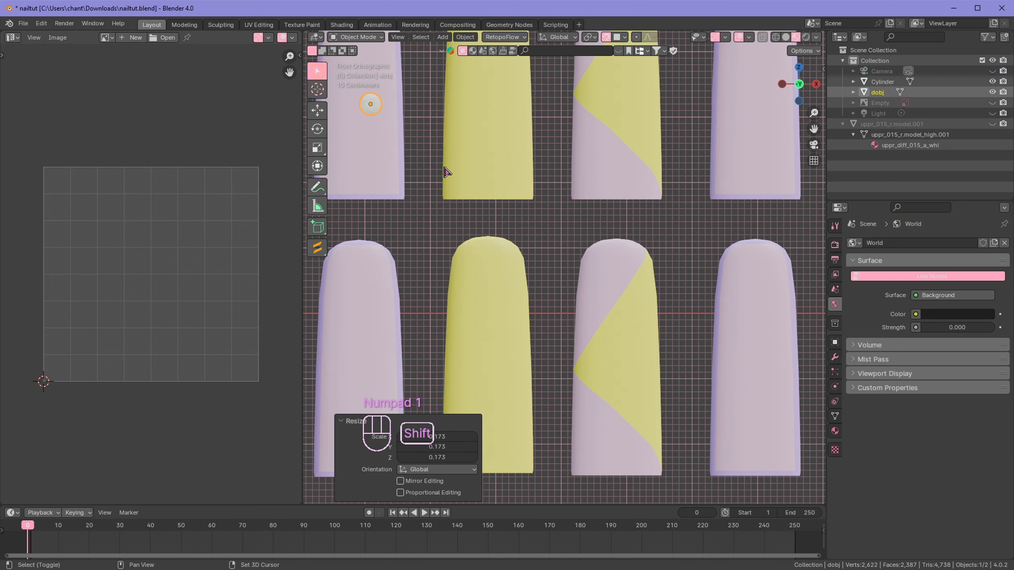
middle_click_drag(391, 228, 451, 187)
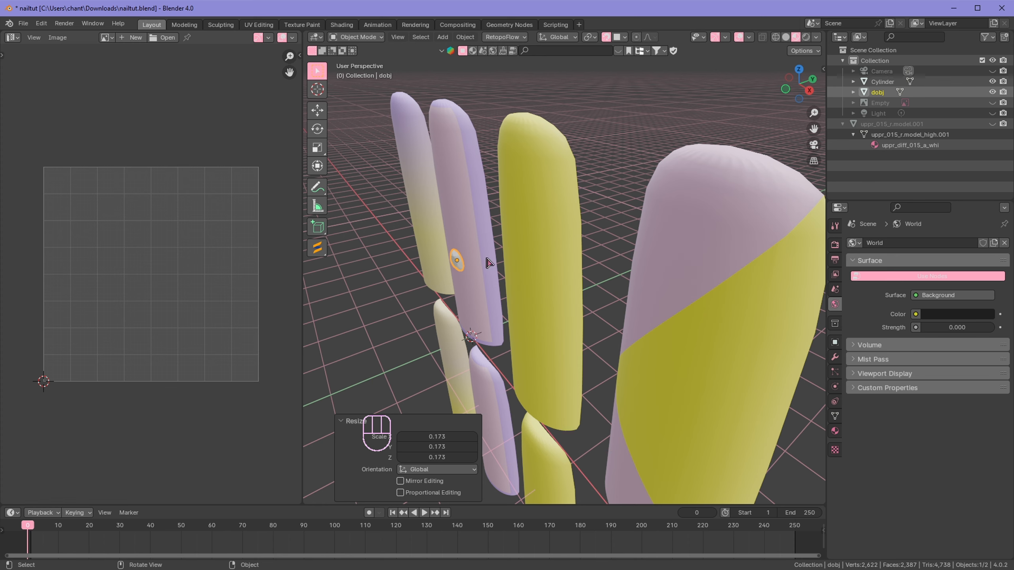
key("g")
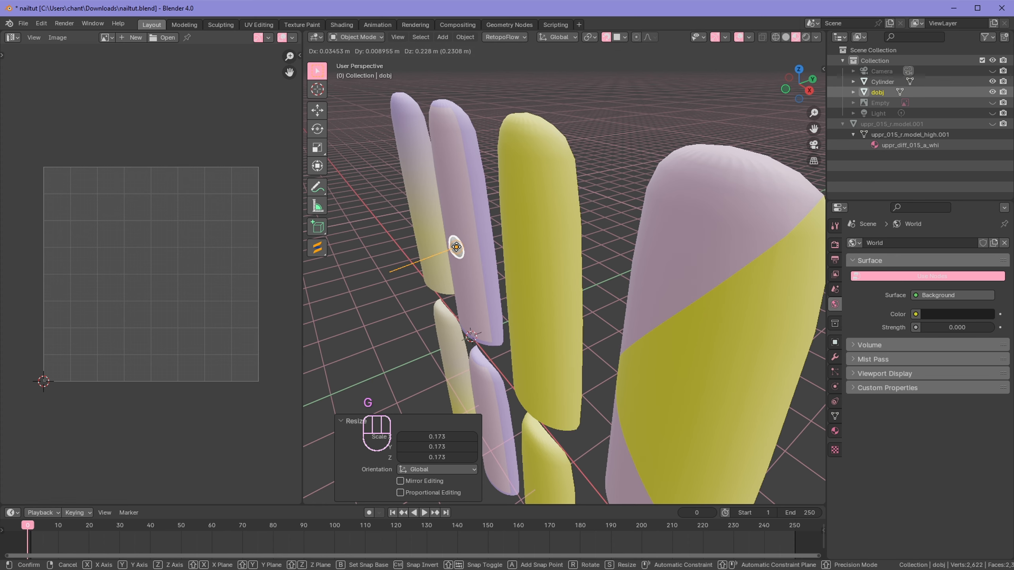
left_click(498, 239)
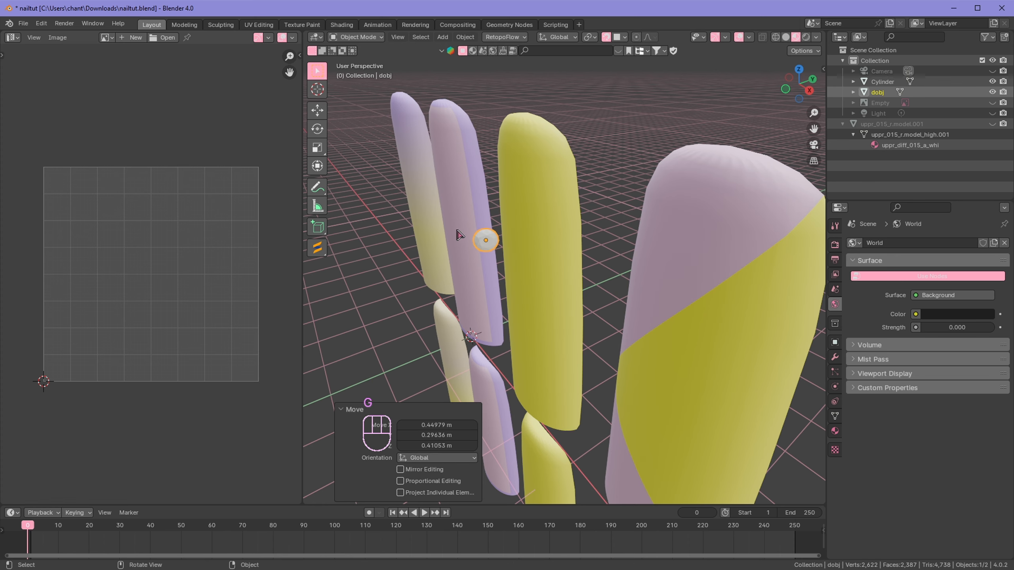
Step: Scale the diamond on the second upper nail's side edge to 0.589
key("s")
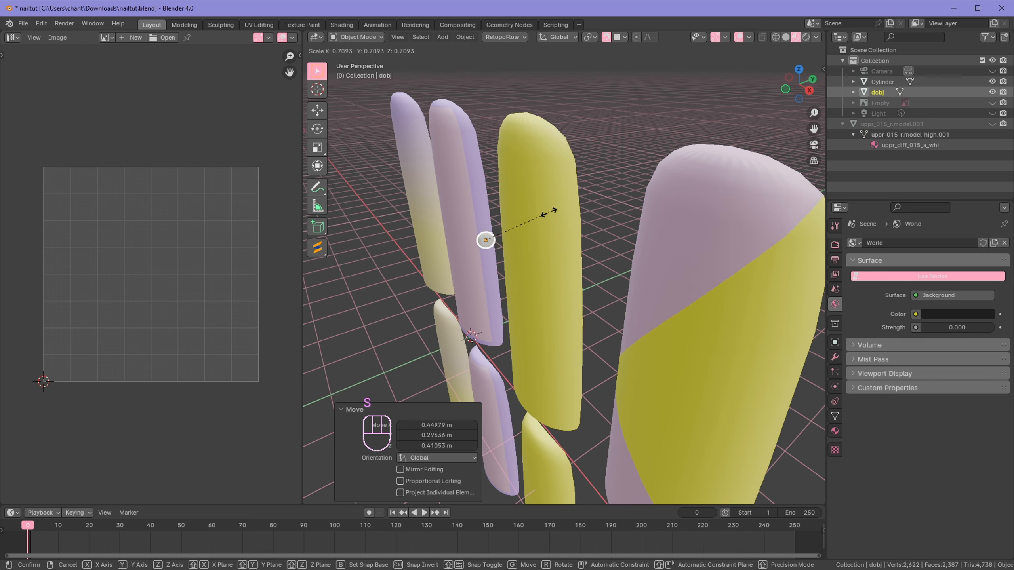
left_click(538, 214)
middle_click_drag(538, 214, 485, 235)
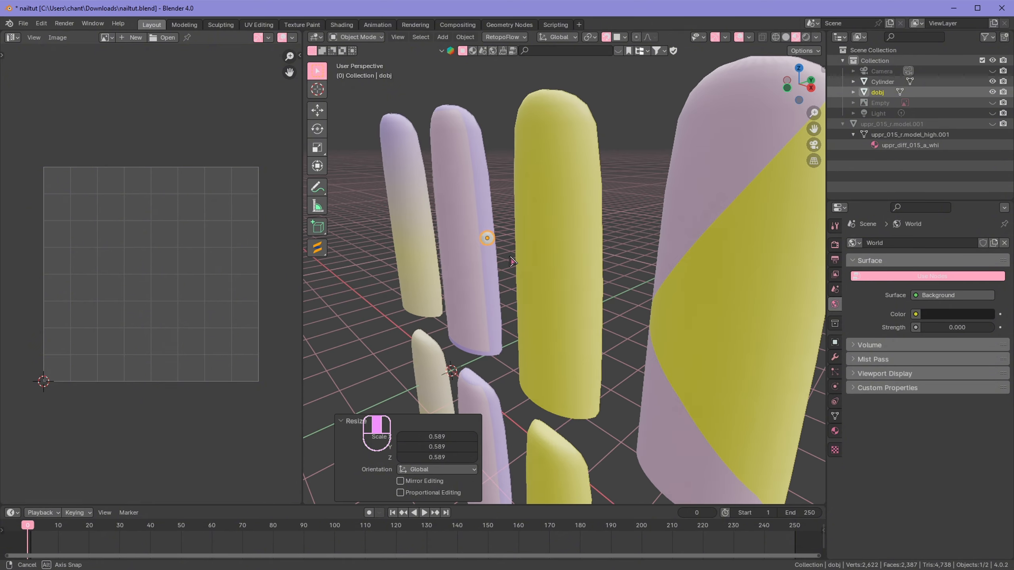
Step: Examine the resized diamond's seating and proportion on the nail's side edge from the front, side and above
middle_click_drag(455, 197, 486, 252)
scroll(486, 252, "up", 1)
middle_click_drag(414, 251, 512, 337, "shift")
mouse_move(550, 304)
middle_mouse_down()
mouse_move(646, 283)
mouse_move(538, 289)
middle_mouse_up()
scroll(497, 211, "up", 1)
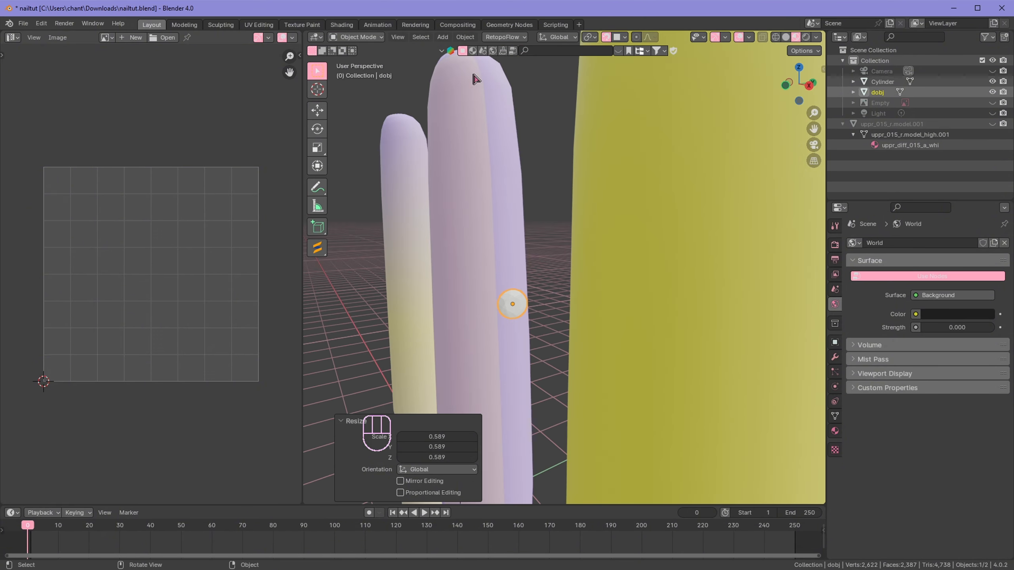
scroll(515, 290, "down", 2)
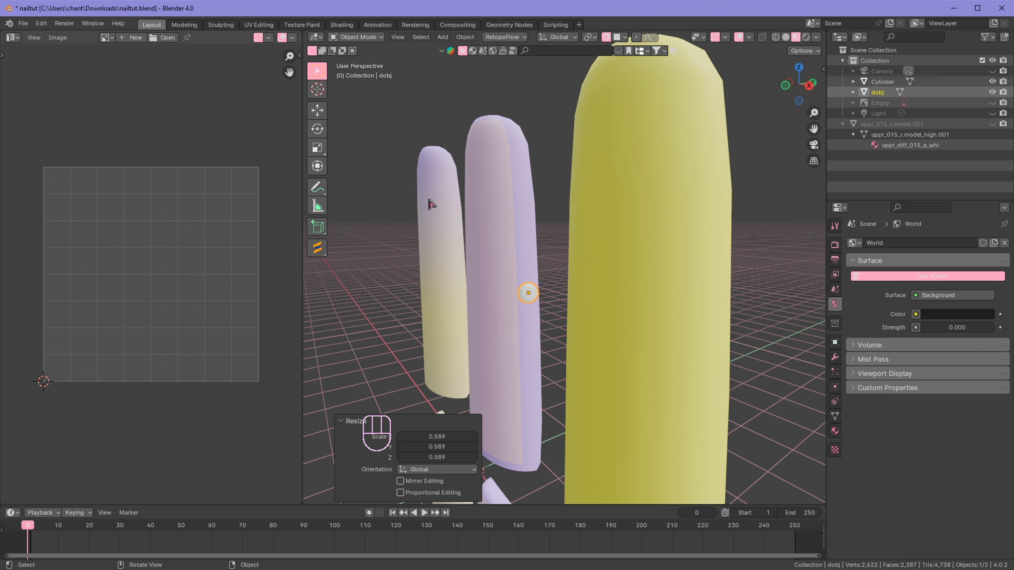
middle_click_drag(569, 366, 567, 419)
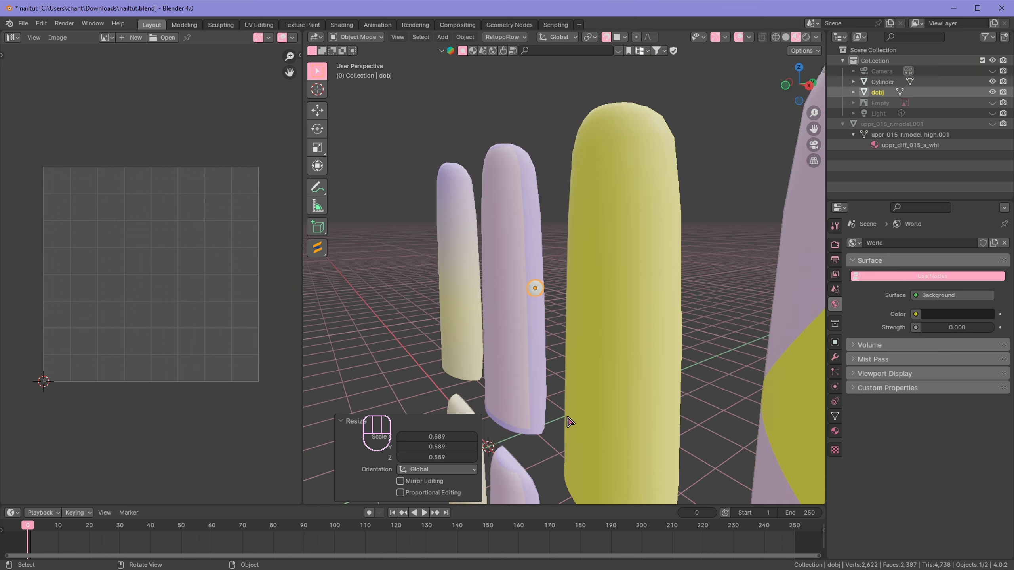
middle_click_drag(542, 350, 669, 305)
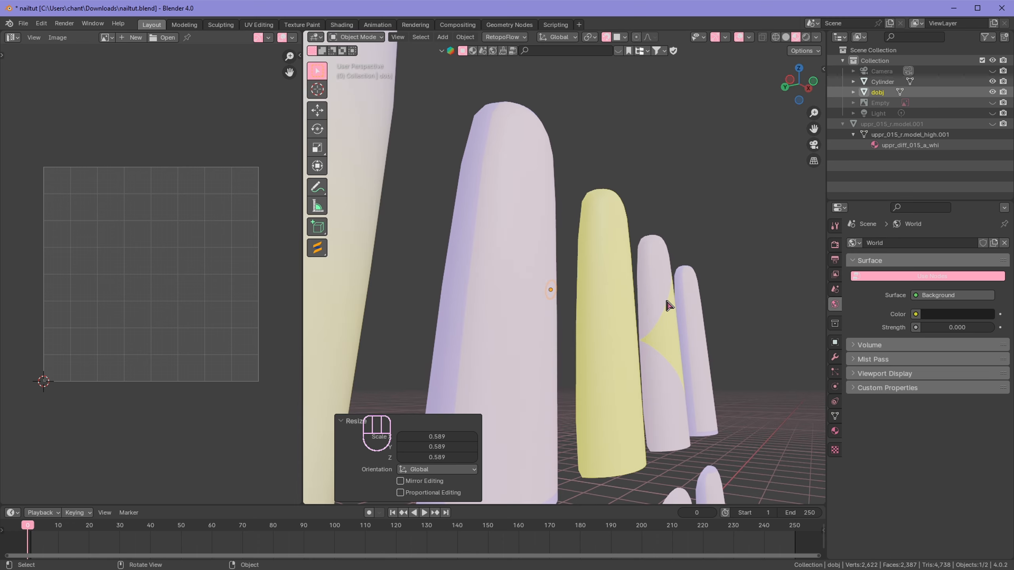
scroll(641, 310, "down", 6)
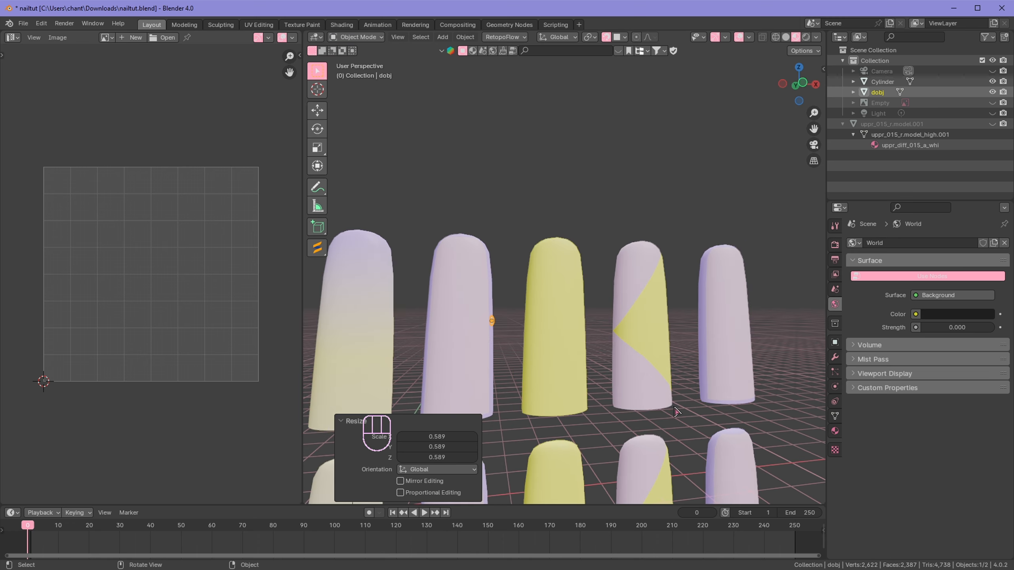
scroll(637, 419, "down", 2)
scroll(519, 300, "up", 7)
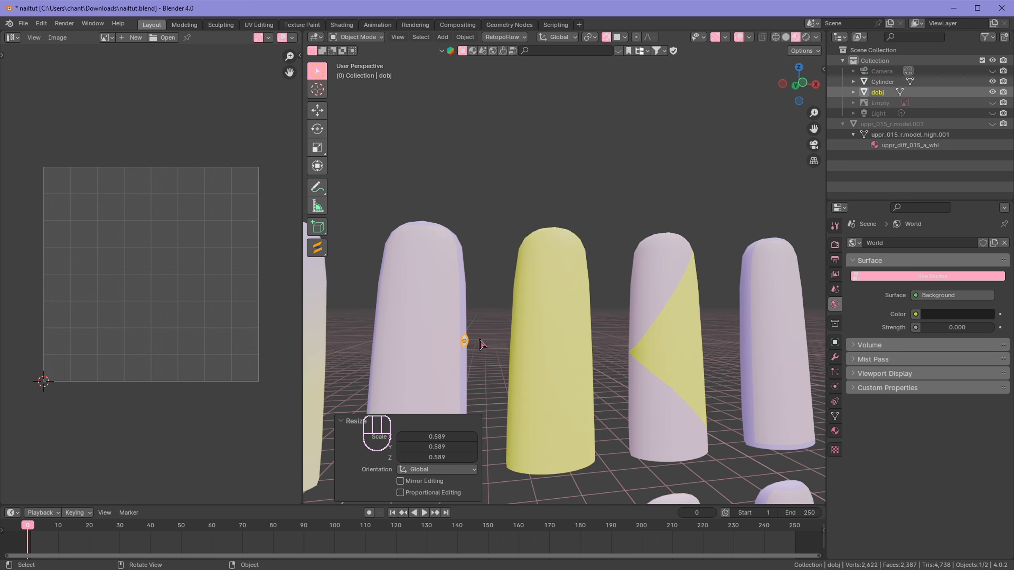
middle_click_drag(481, 342, 415, 243)
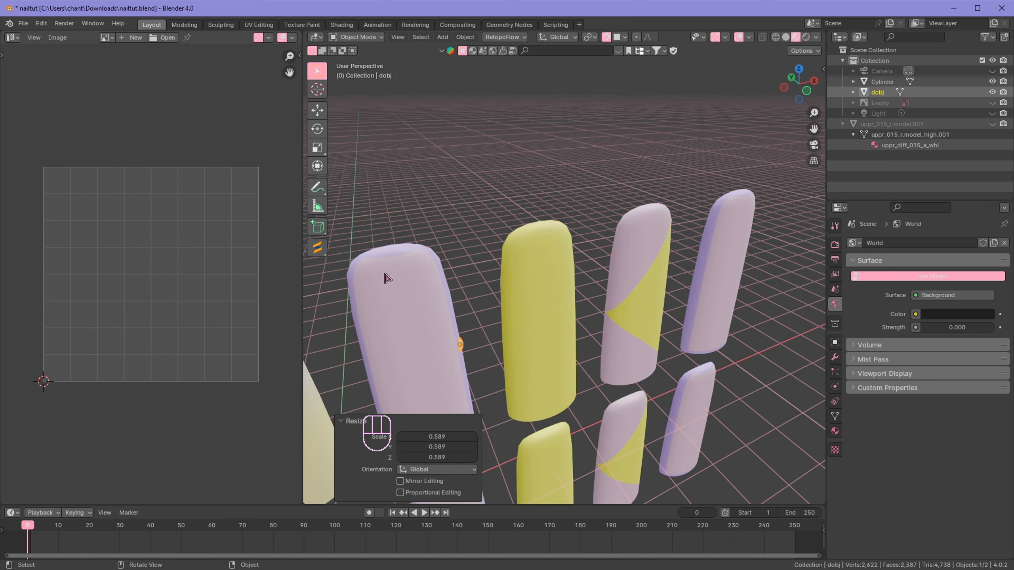
scroll(577, 333, "down", 4)
scroll(509, 315, "up", 4)
middle_click_drag(509, 322, 471, 299)
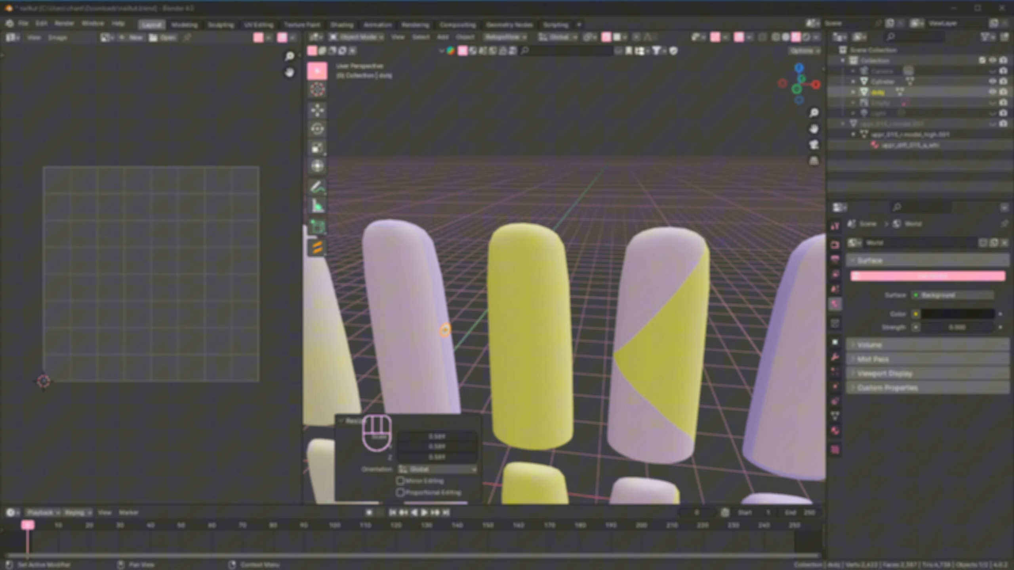
middle_click_drag(519, 288, 479, 371)
Step: Duplicate the diamond five times in an evenly spaced column up the second nail's side edge
key("KP_1")
key("KP_3")
mouse_move(639, 450)
middle_mouse_down()
mouse_move(622, 456)
mouse_move(643, 444)
middle_mouse_up()
middle_click_drag(643, 443, 534, 267, "shift")
key("shift+d")
left_click(535, 239)
key("shift+d")
left_click(532, 208)
key("shift+d")
left_click(531, 176)
key("shift+d")
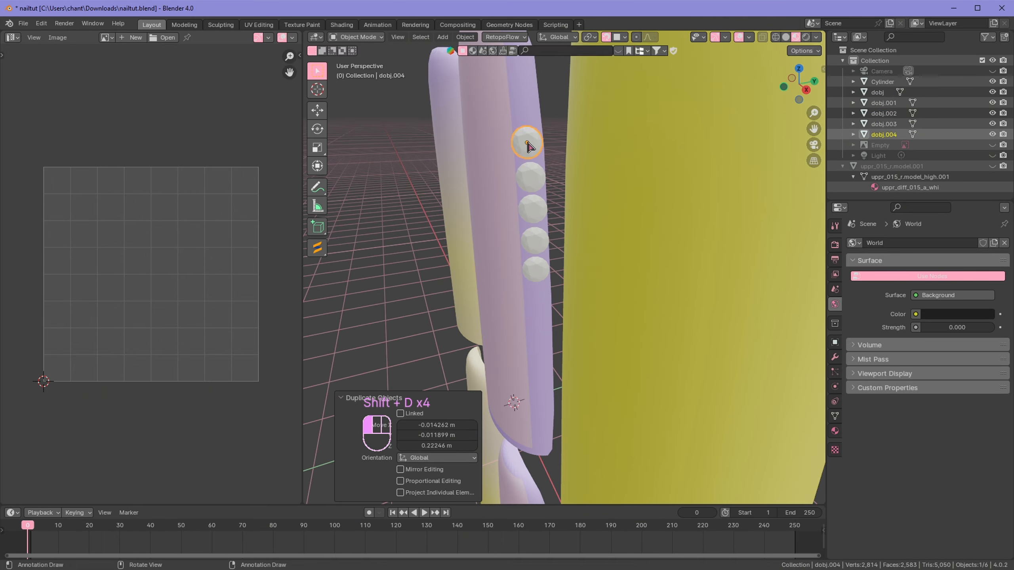
left_click(527, 142)
key("shift+d")
left_click(524, 107)
Step: Extend the column with five duplicates placed below the original diamond, down the same side edge
key("shift+d")
left_click(538, 298)
key("shift+d")
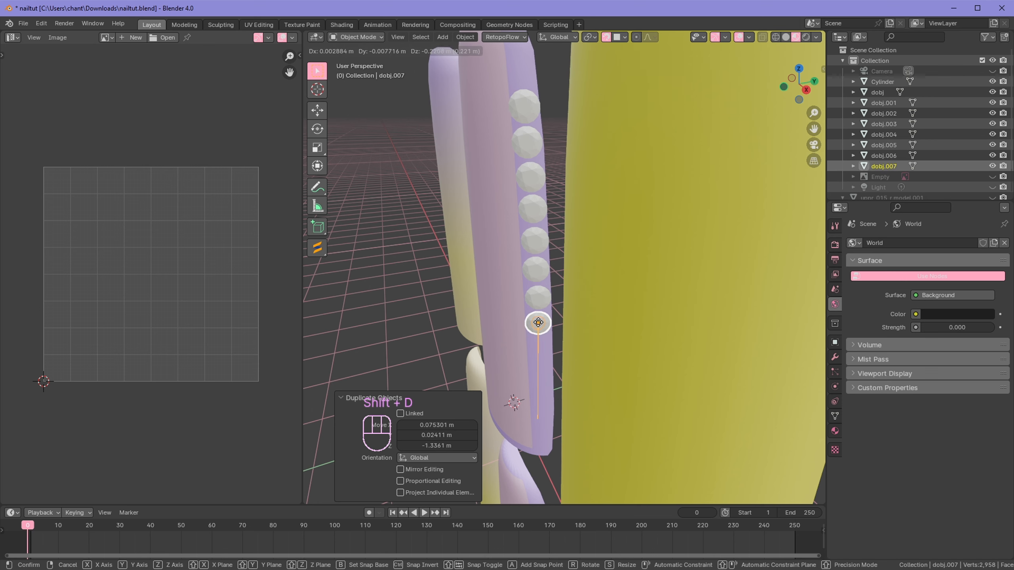
left_click(539, 324)
key("shift+d")
left_click(540, 350)
key("shift+d")
left_click(541, 376)
key("shift+d")
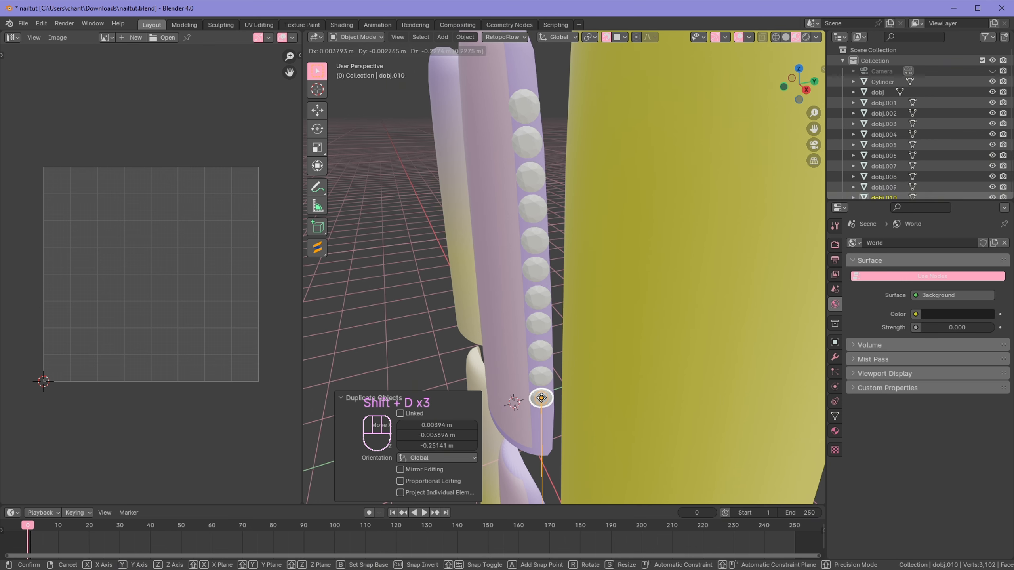
left_click(541, 399)
Step: Add two more duplicates to finish the column at the bottom end of the nail's side edge
middle_click_drag(541, 399, 541, 217, "shift")
key("shift+d")
left_click(543, 240)
key("shift+d")
left_click(541, 266)
Step: Duplicate the lowest diamond onto the nail's bottom edge near the corner and scale the copy down
key("shift+d")
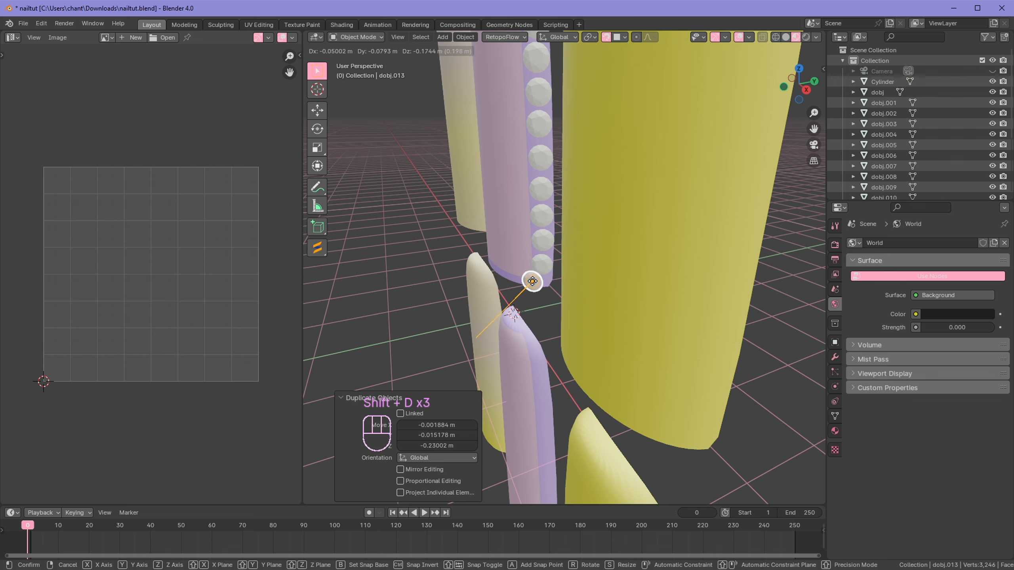
left_click(524, 277)
key("s")
left_click(544, 268)
Step: Duplicate the smaller diamond along the bottom edge and slide the pair closer to the corner
middle_click_drag(544, 267, 561, 288)
key("shift+d")
left_click(544, 281)
key("g")
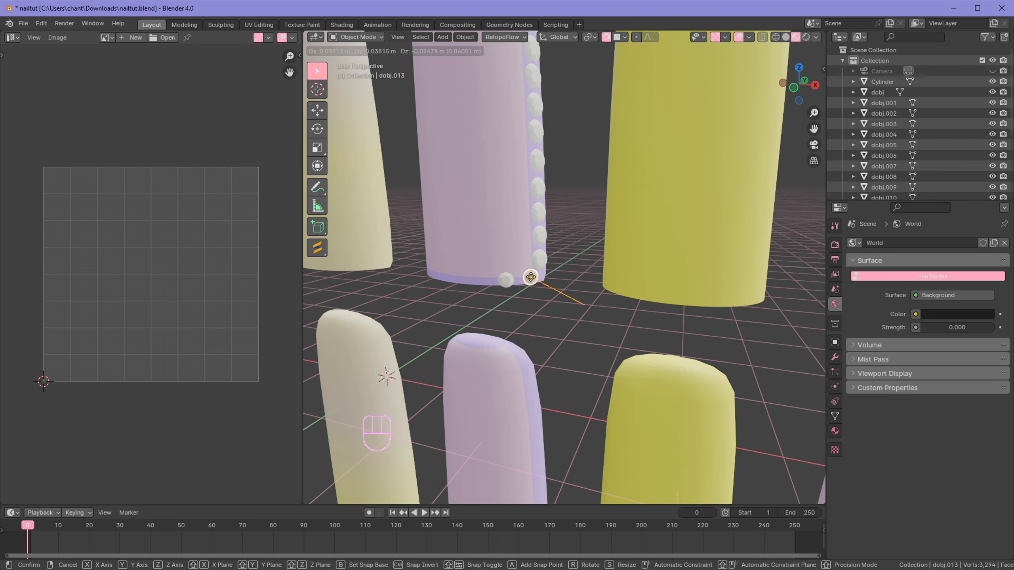
left_click(531, 277)
key("shift+d")
Step: In front view, scale the new bottom-edge diamond next to the corner to 0.672
key("KP_1")
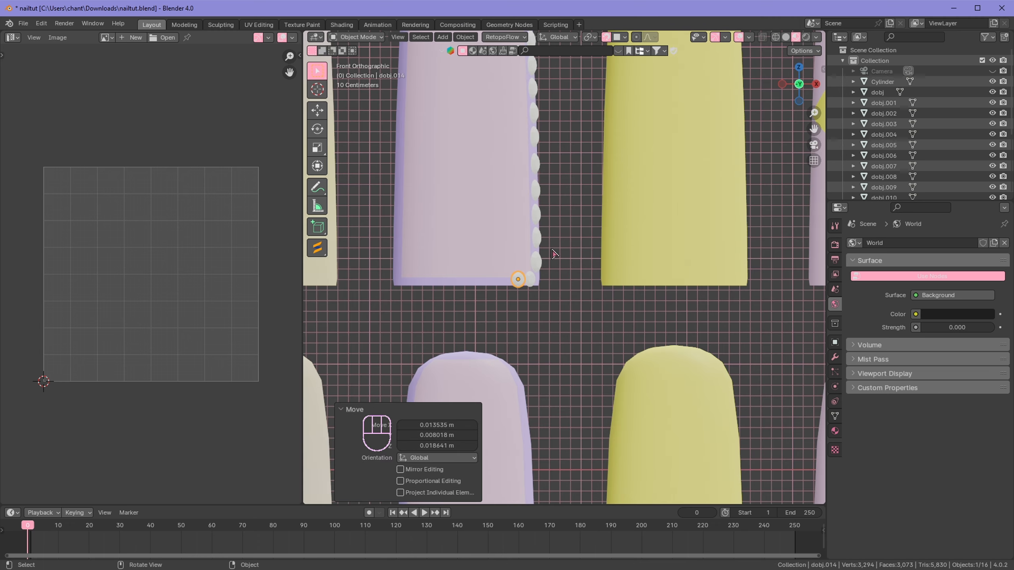
scroll(516, 278, "up", 6)
left_click(519, 285)
key("s")
left_click(558, 283)
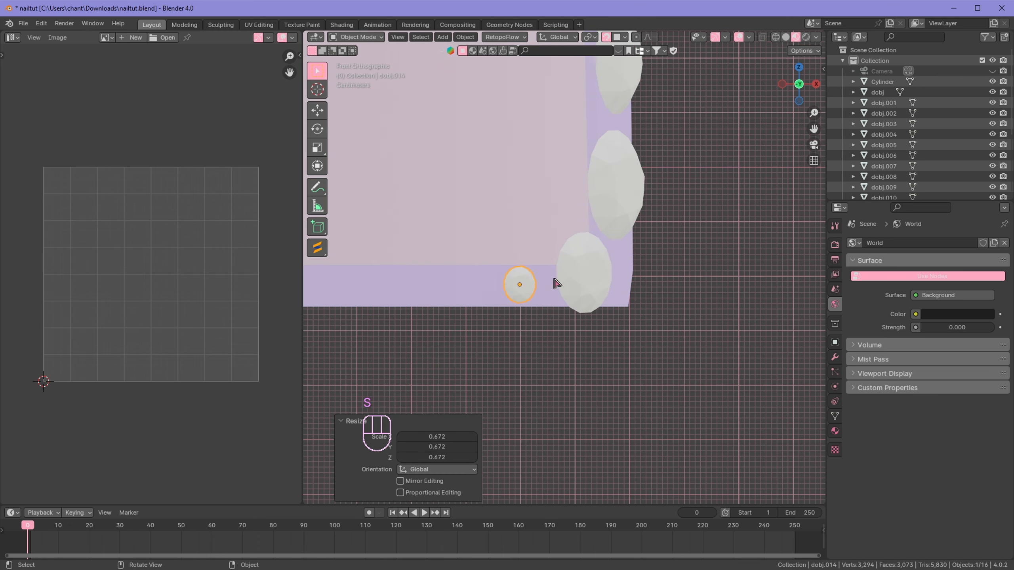
Step: Duplicate the small diamond ten times in a closely spaced row along the nail's bottom edge
scroll(563, 268, "down", 5)
key("shift+d")
left_click(530, 274)
key("shift+d")
left_click(515, 274)
key("shift+d")
left_click(479, 275)
key("shift+d")
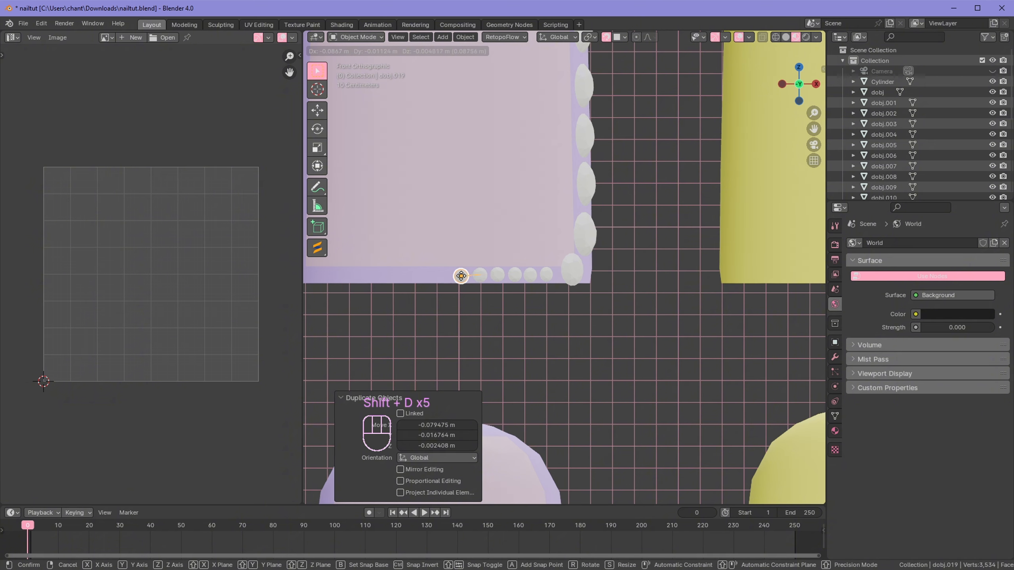
left_click(461, 274)
key("shift+d")
left_click(442, 275)
key("shift+d")
left_click(423, 275)
key("shift+d")
left_click(386, 275)
key("shift+d")
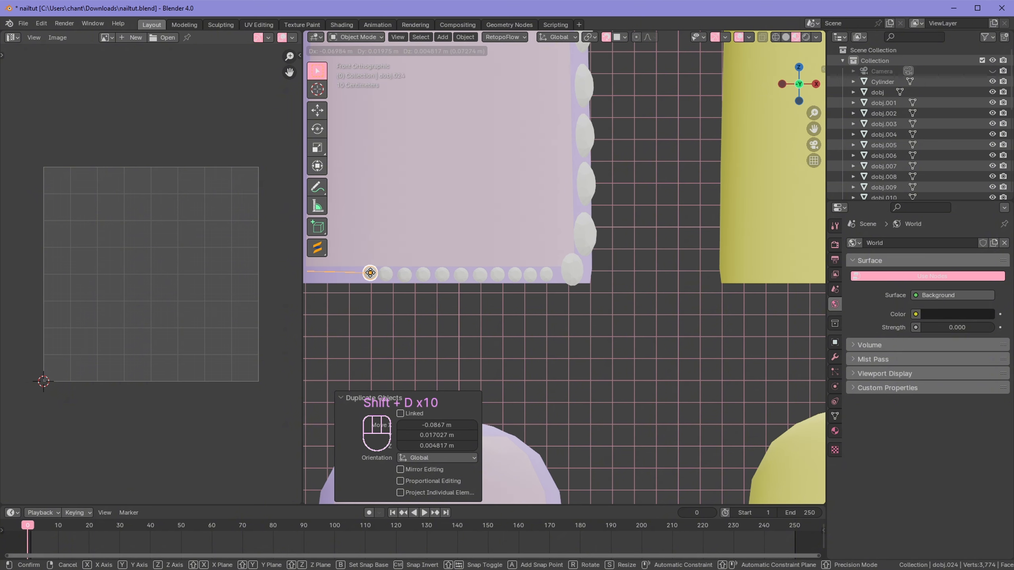
left_click(369, 275)
Step: Continue the bottom-edge row with four more small duplicates around to the nail's opposite corner
middle_click_drag(466, 281, 650, 276, "shift")
key("shift+d")
left_click(535, 271)
key("shift+d")
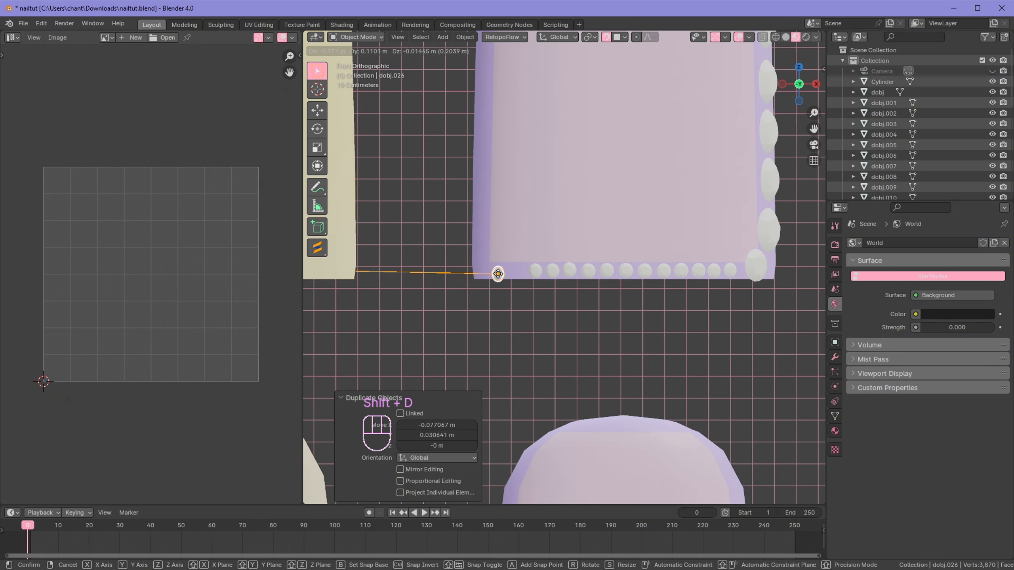
left_click(519, 272)
middle_click_drag(519, 272, 583, 281)
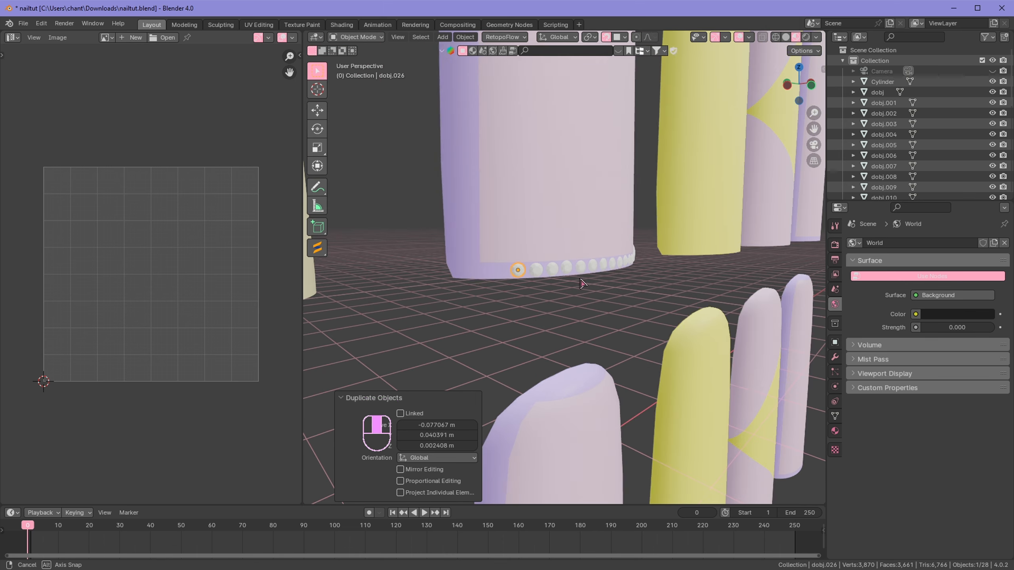
key("shift+d")
left_click(495, 273)
key("shift+d")
left_click(483, 273)
Step: Delete the larger diamond sitting between the small row and the side column at the bottom corner
middle_click_drag(791, 303, 527, 311)
left_click(578, 283)
key("Delete")
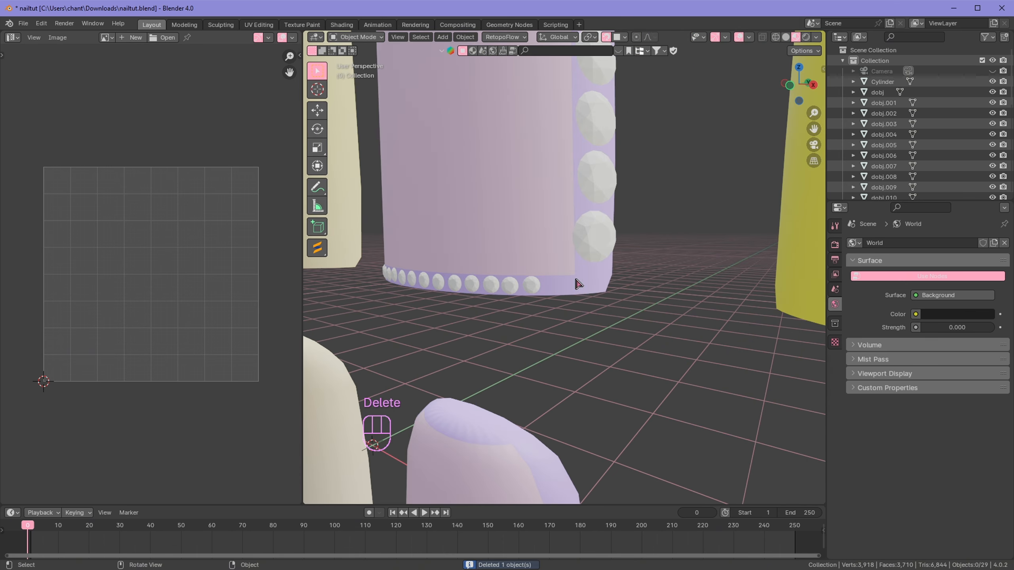
Step: Fill the corner gap with two more duplicates of the end small diamond, deleting the surplus third copy
left_click(531, 285)
key("shift+d")
left_click(552, 286)
key("shift+d")
left_click(574, 286)
key("shift+d")
key("Delete")
key("Delete")
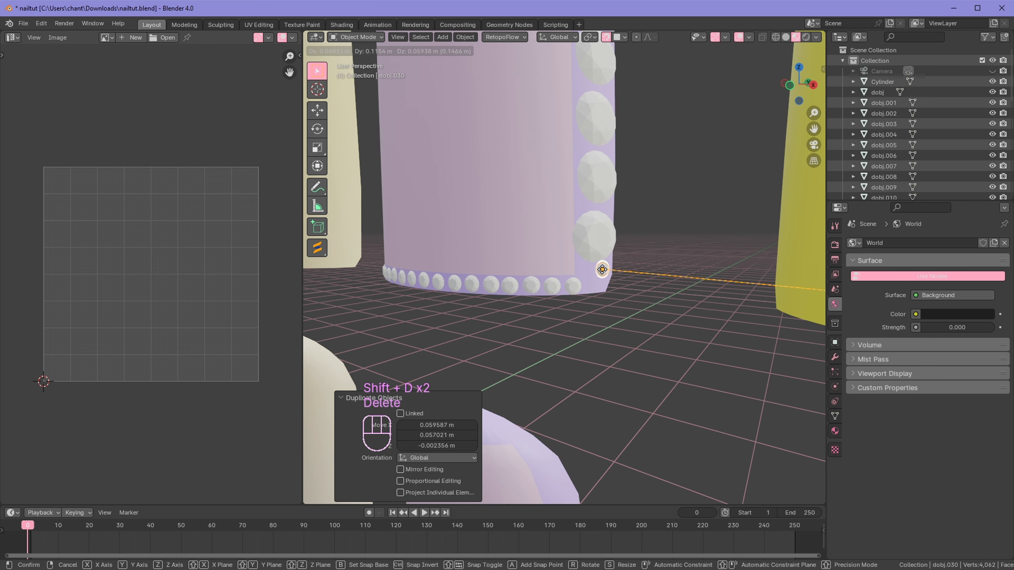
left_click(527, 260)
key("Delete")
Step: Scale the lowest side-column diamond to 0.704 and move it down into the nail's bottom corner
middle_click_drag(535, 260, 507, 256)
left_click(593, 252)
key("s")
left_click(664, 208)
key("g")
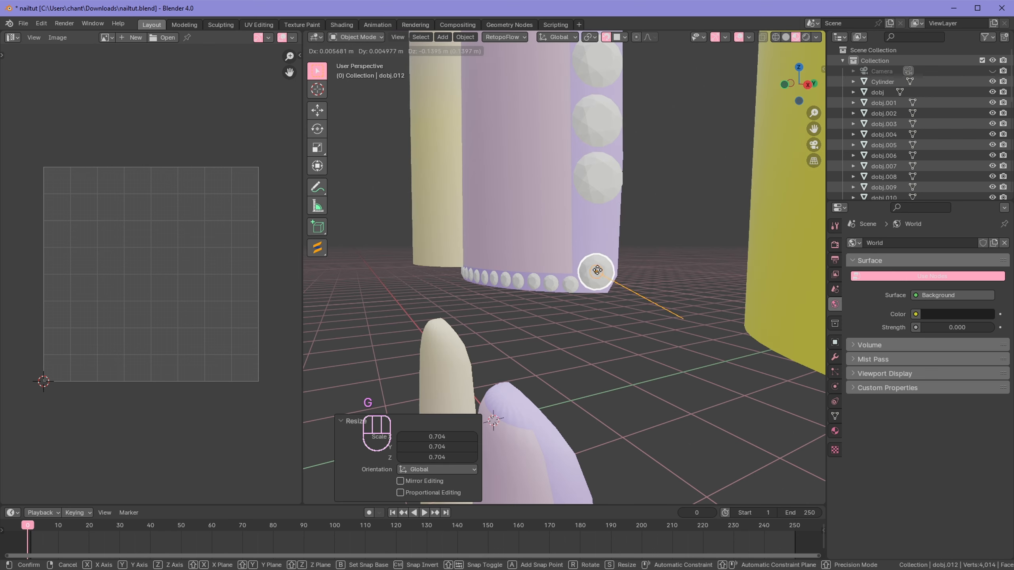
left_click(597, 271)
Step: Slide the next side-column diamond down toward the corner diamond and scale it down
left_click(599, 182)
key("g")
left_click(598, 224)
key("s")
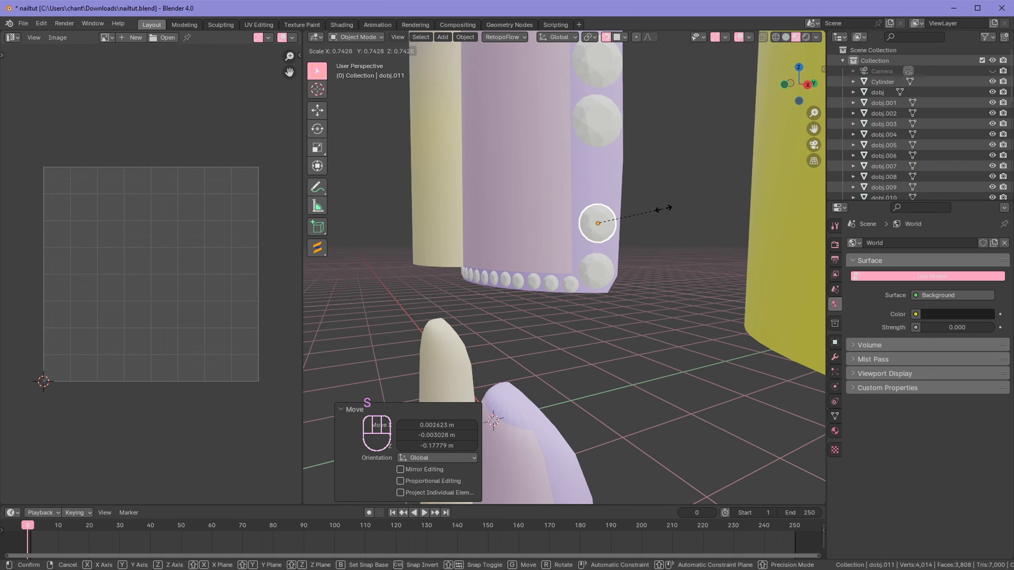
left_click(663, 209)
Step: Delete all the side-column diamonds above the resized corner diamond
scroll(639, 216, "down", 5)
left_click(574, 223, "shift")
left_click(574, 205, "shift")
left_click(574, 186, "shift")
left_click(573, 165, "shift")
left_click(574, 148, "shift")
left_click(573, 130, "shift")
key("Delete")
scroll(571, 104, "down", 2)
left_click(569, 123)
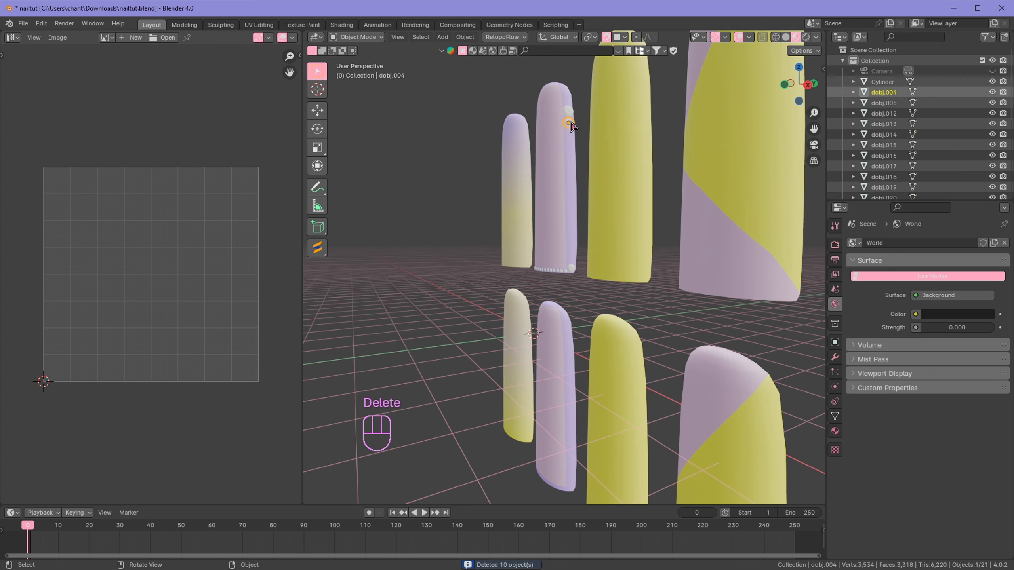
key("Delete")
left_click(568, 111)
key("Delete")
Step: Duplicate the resized corner diamond eight times in an evenly spaced column up the nail's side edge
scroll(615, 236, "up", 5)
middle_click_drag(622, 244, 571, 310, "shift")
key("shift+d")
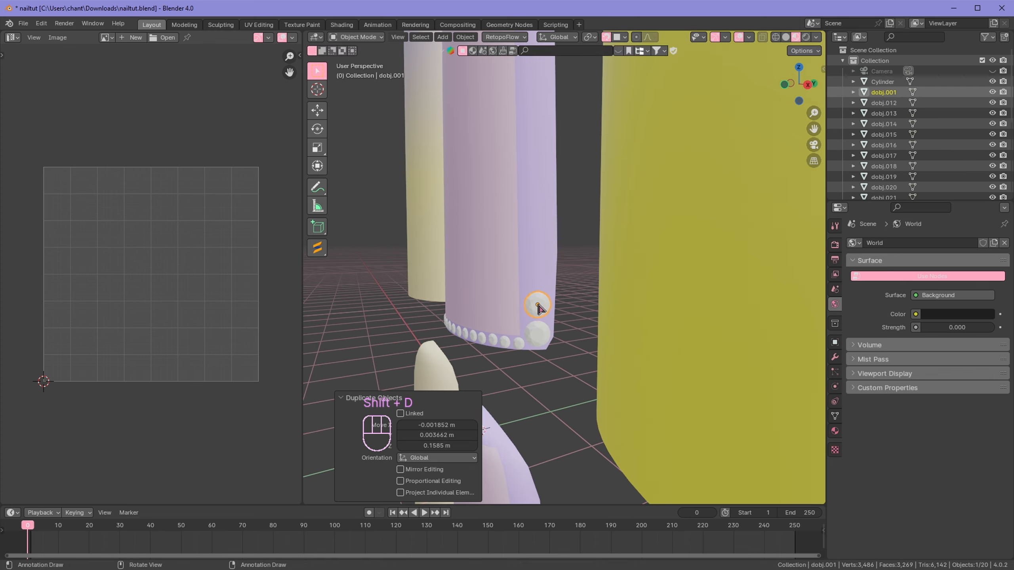
left_click(538, 305)
key("shift+d")
left_click(539, 275)
key("shift+d")
left_click(538, 245)
key("shift+d")
left_click(537, 212)
key("shift+d")
left_click(537, 112)
key("shift+d")
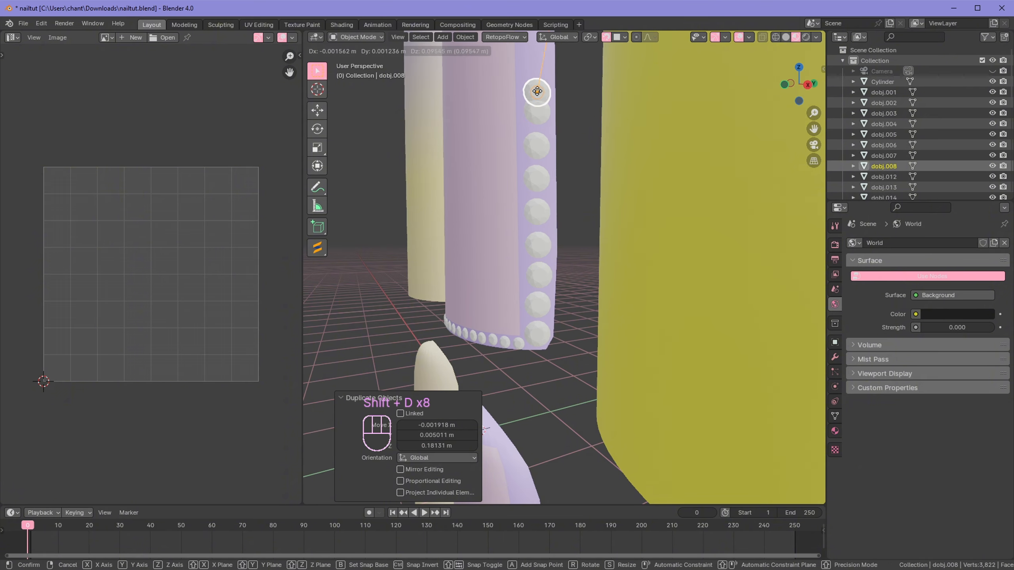
left_click(536, 81)
Step: Continue the column of duplicated diamonds up the nail's side edge to the start of the rounded tip
middle_click_drag(535, 124, 531, 416)
key("shift+d")
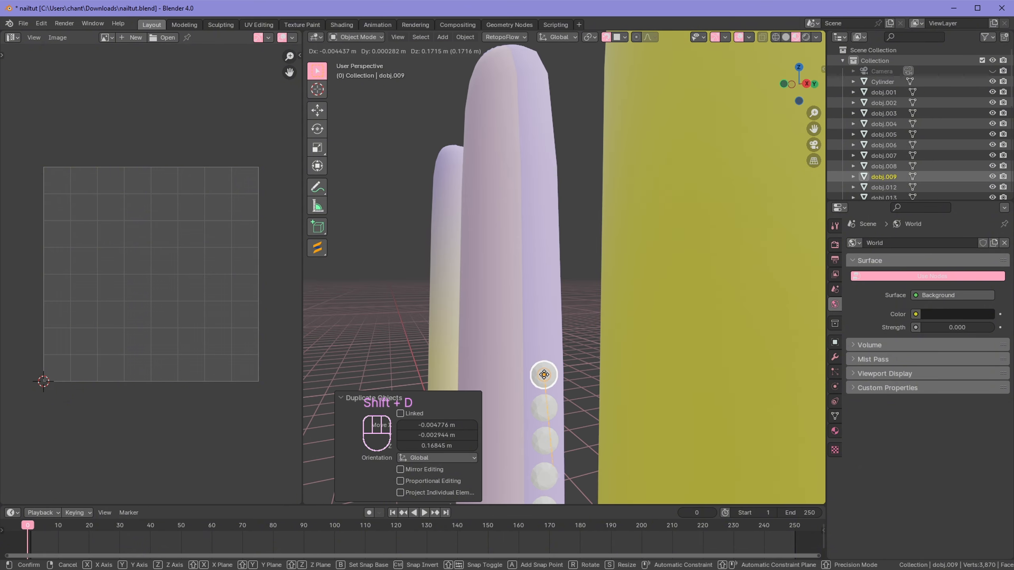
left_click(542, 374)
key("shift+d")
left_click(543, 341)
key("shift+d")
left_click(542, 310)
key("shift+d")
left_click(541, 278)
left_click(540, 245)
key("shift+d")
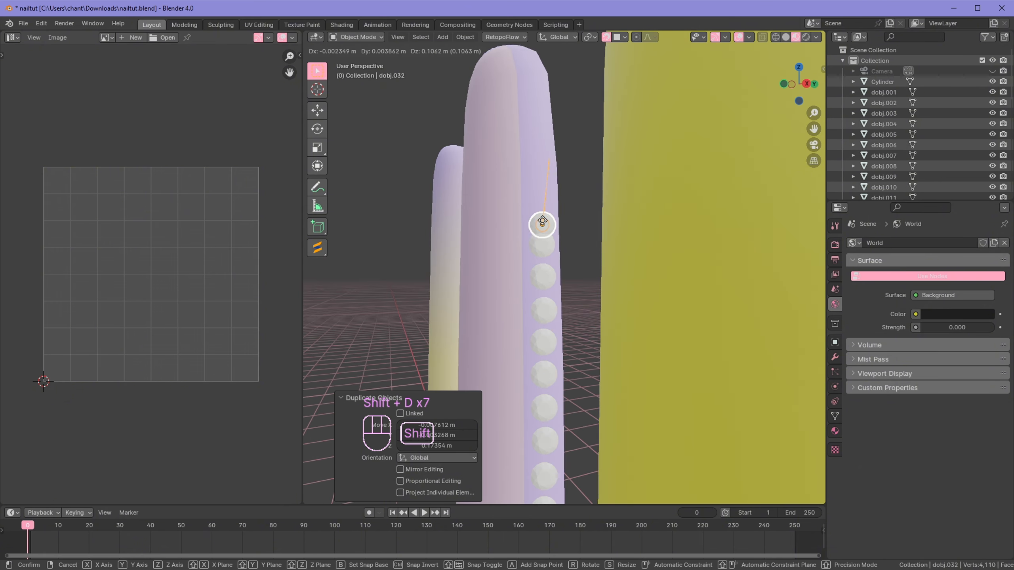
left_click(541, 215)
key("shift+d")
left_click(540, 185)
key("shift+d")
left_click(539, 156)
key("shift+d")
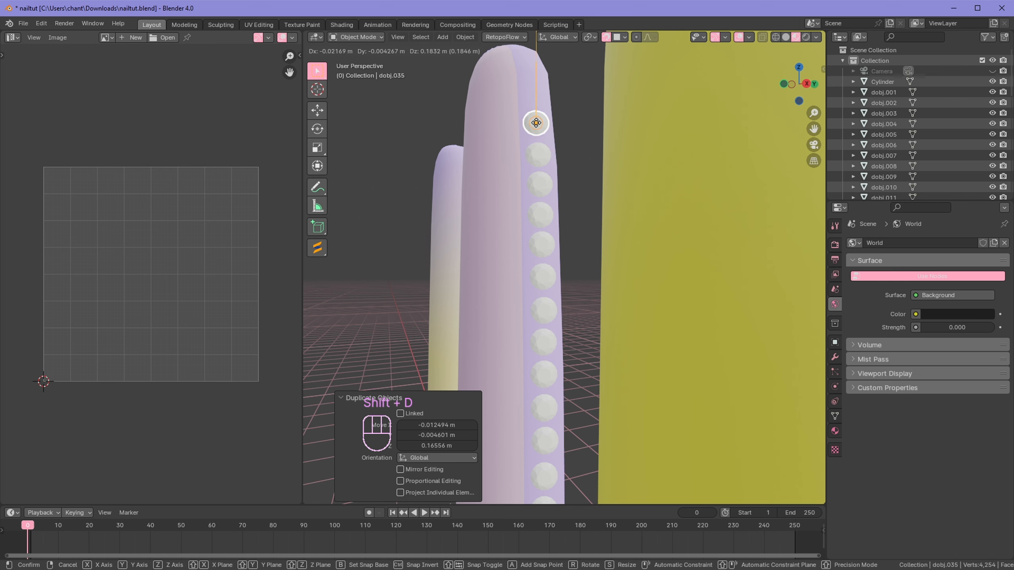
left_click(537, 125)
key("shift+d")
left_click(535, 98)
key("shift+d")
left_click(530, 78)
Step: Add two duplicated diamonds around the curved corner of the nail's tip and resize each one
middle_click_drag(531, 77, 561, 251)
key("shift+d")
left_click(543, 234)
key("s")
left_click(545, 235)
middle_click_drag(561, 252, 578, 343, "shift")
key("shift+d")
left_click(562, 270)
key("s")
left_click(611, 262)
Step: Duplicate the resized diamond in a row across the nail's tip to the opposite corner
middle_click_drag(612, 263, 526, 221)
key("shift+d")
left_click(555, 211)
key("shift+d")
left_click(554, 199)
key("g")
left_click(566, 197)
key("shift+d")
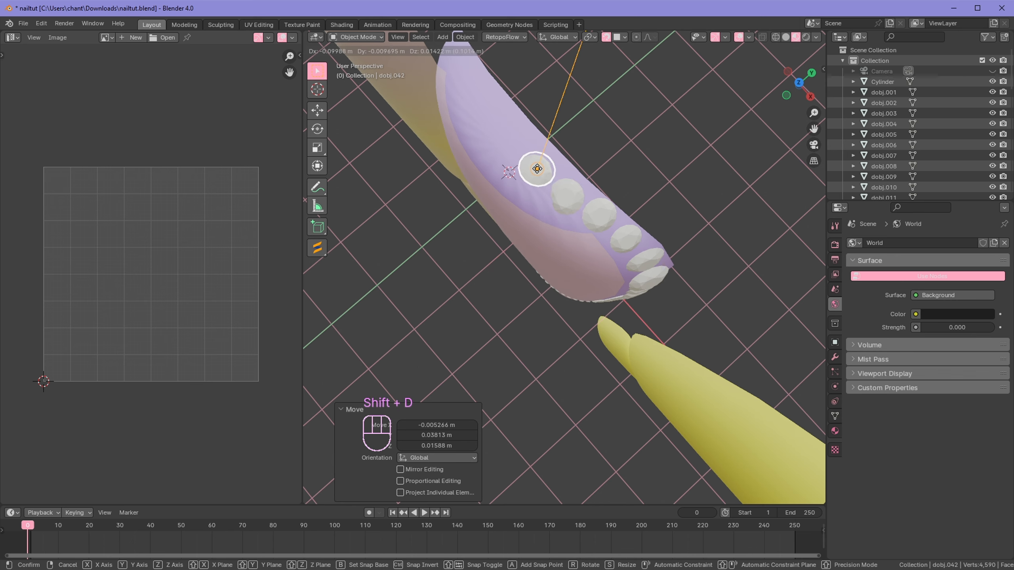
left_click(535, 170)
key("shift+d")
left_click(511, 141)
key("shift+d")
left_click(488, 108)
key("shift+d")
left_click(465, 80)
left_click(451, 52)
Step: Move the tip diamonds one by one onto the front rim of the nail and space them evenly
middle_click_drag(452, 53, 551, 186)
left_click(483, 151)
middle_click_drag(483, 151, 515, 168)
key("g")
left_click(563, 137)
key("g")
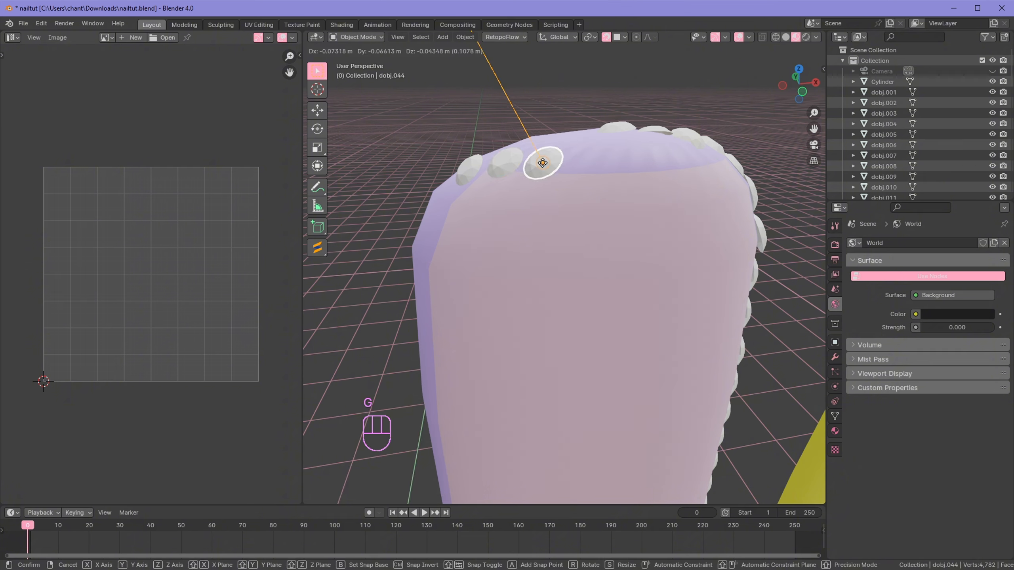
left_click(543, 162)
left_click(617, 129)
key("g")
left_click(589, 163)
left_click(657, 131)
key("g")
left_click(722, 141)
key("g")
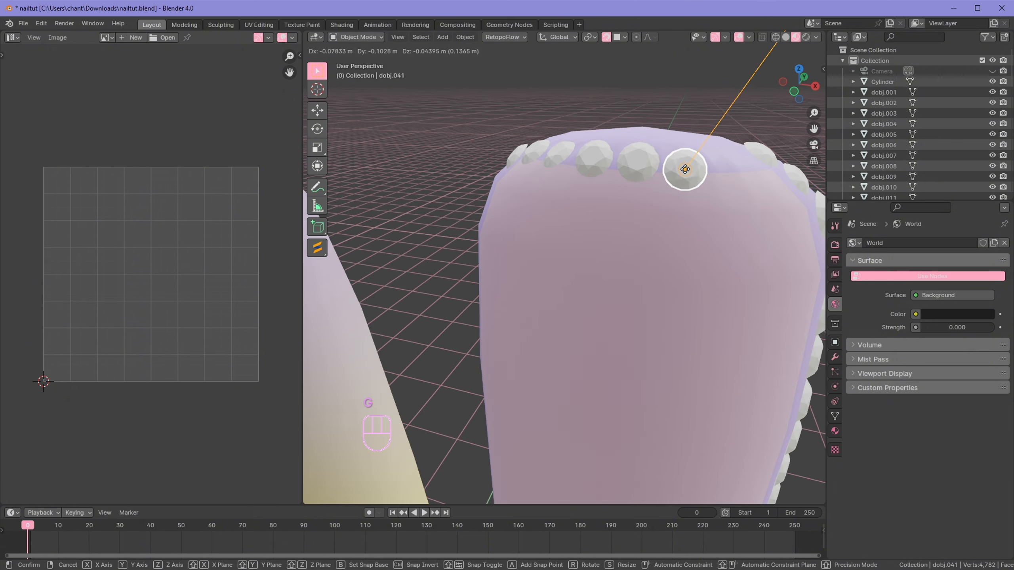
left_click(690, 172)
left_click(762, 154)
key("g")
left_click(733, 172)
Step: Add one more duplicate to the tip's diamond row and reposition the diamond at the opposite corner
middle_click_drag(736, 173, 491, 255)
key("shift+d")
left_click(722, 201)
left_click(464, 204)
key("g")
left_click(490, 194)
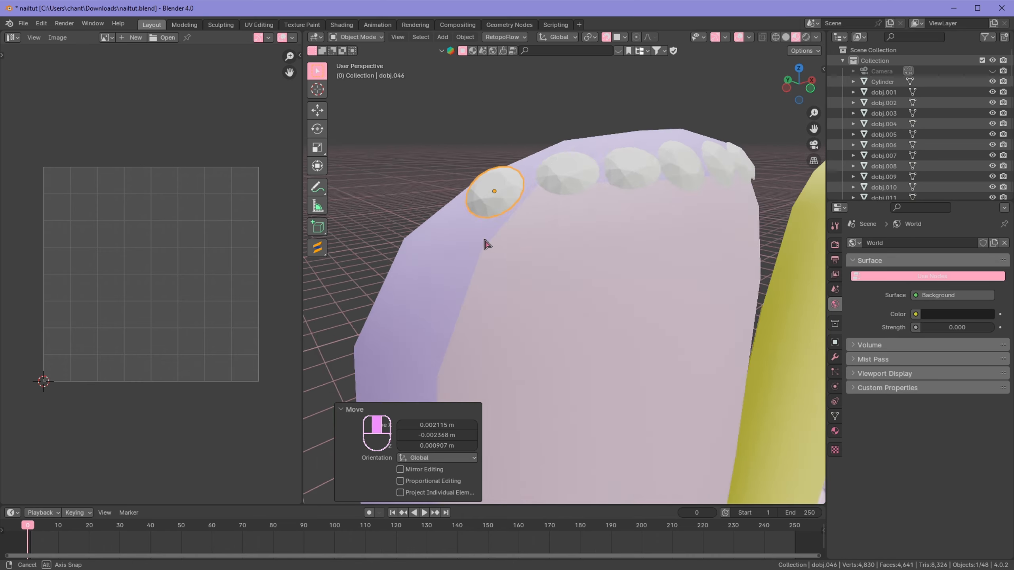
Step: Try duplicating the corner diamond in a column down the nail's other side edge
middle_click_drag(491, 194, 493, 397)
key("shift+d")
left_click(552, 202)
key("shift+d")
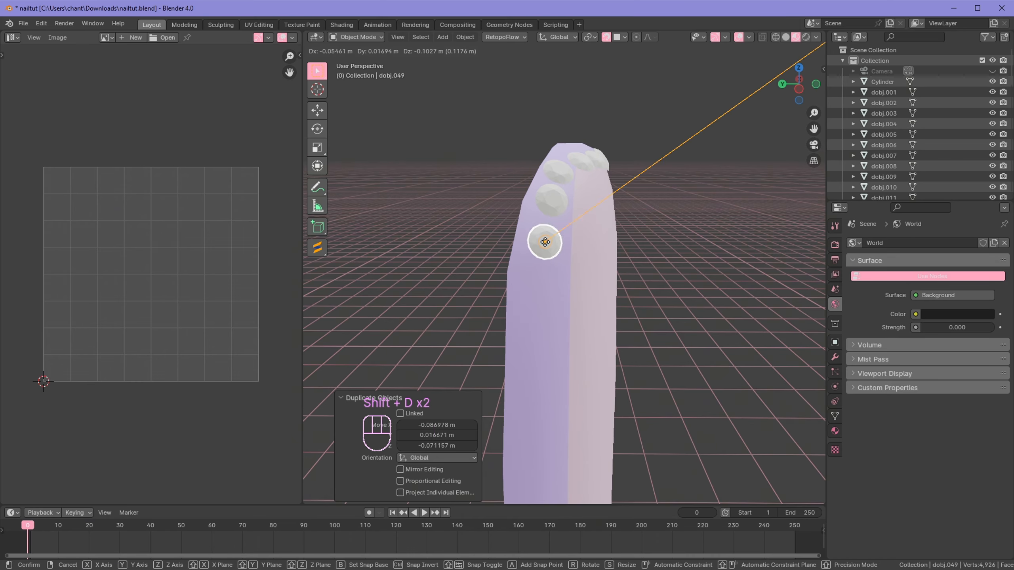
left_click(545, 242)
key("shift+d")
left_click(543, 283)
key("shift+d")
left_click(540, 328)
key("shift+d")
Step: Delete the diamonds just duplicated below the tip corner on the other side edge
middle_click_drag(656, 393, 551, 351)
key("Delete")
left_click(673, 332)
key("Delete")
left_click(677, 294)
key("Delete")
left_click(682, 265)
Step: Duplicate the corner diamond just below itself on the other side edge and scale the copy up
key("shift+d")
left_click(695, 230)
key("s")
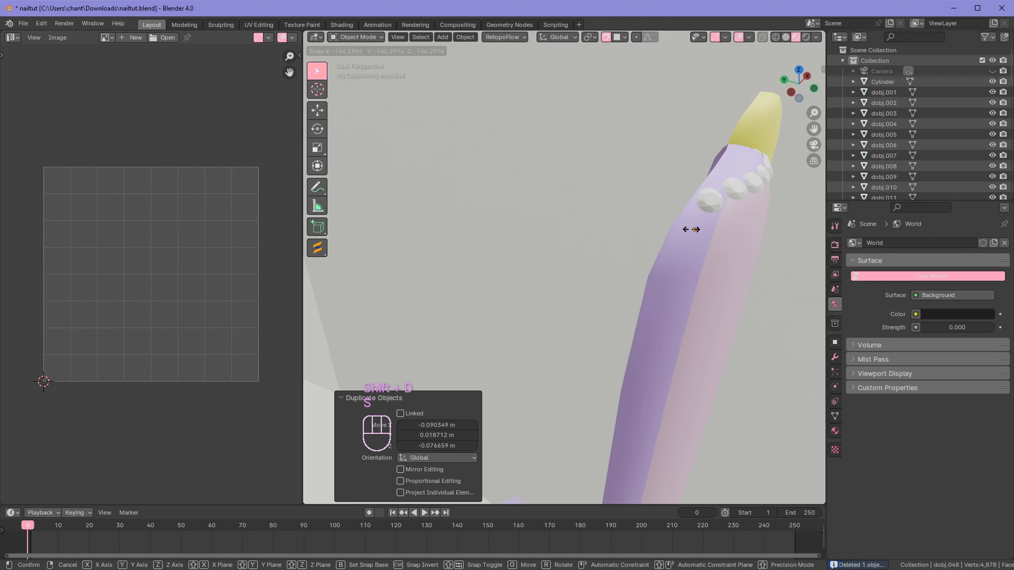
right_click(694, 234)
key("s")
left_click(713, 240)
Step: Duplicate the enlarged diamond in an evenly spaced column down the upper part of the nail's other side edge
key("shift+d")
left_click(680, 266)
key("shift+d")
left_click(669, 298)
key("shift+d")
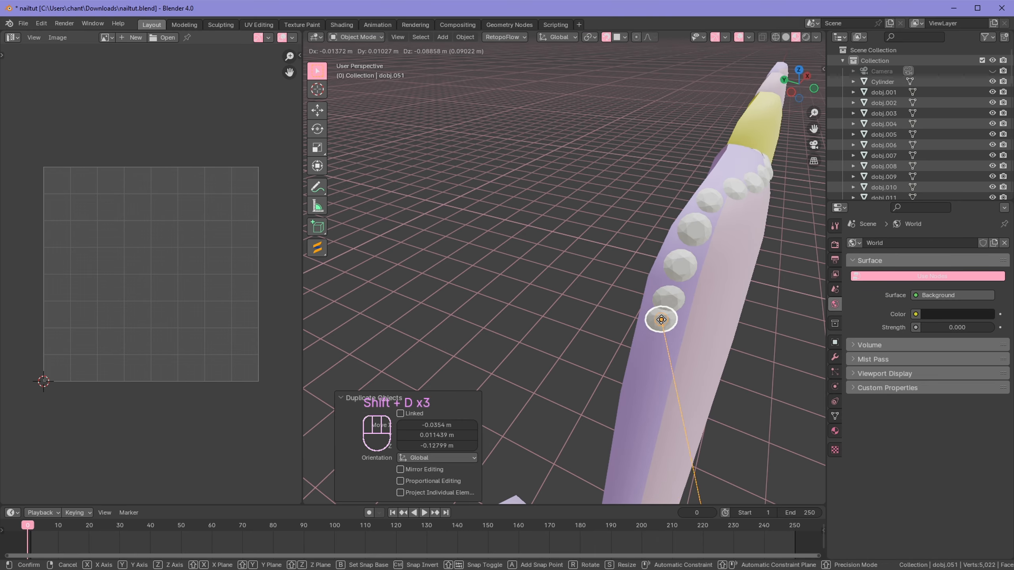
left_click(661, 330)
key("shift+d")
left_click(655, 359)
key("shift+d")
middle_click_drag(642, 414, 541, 132, "shift")
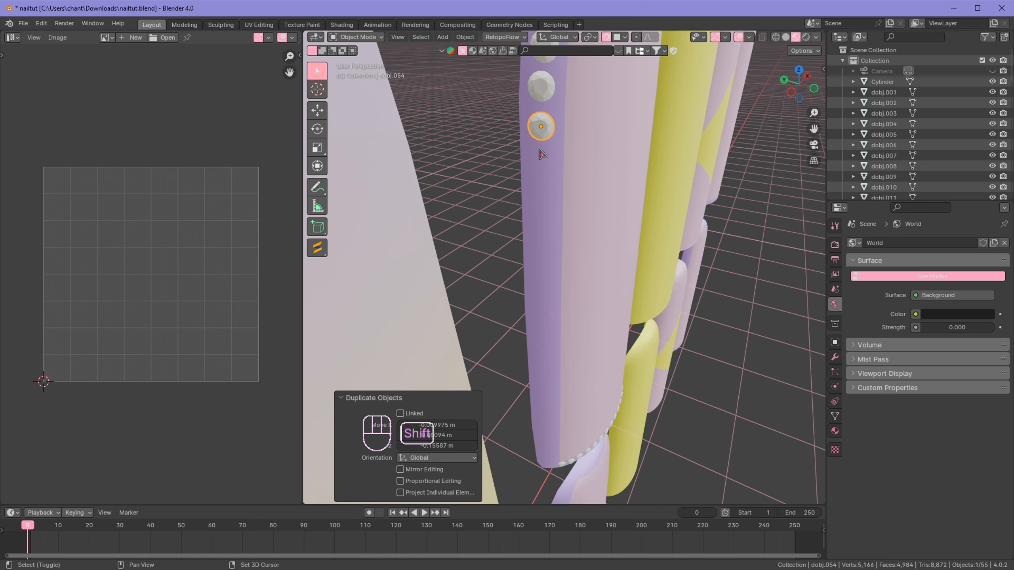
key("shift+d")
left_click(541, 163)
key("shift+d")
left_click(541, 195)
key("shift+d")
left_click(540, 223)
key("shift+d")
left_click(541, 272)
key("shift+d")
left_click(541, 295)
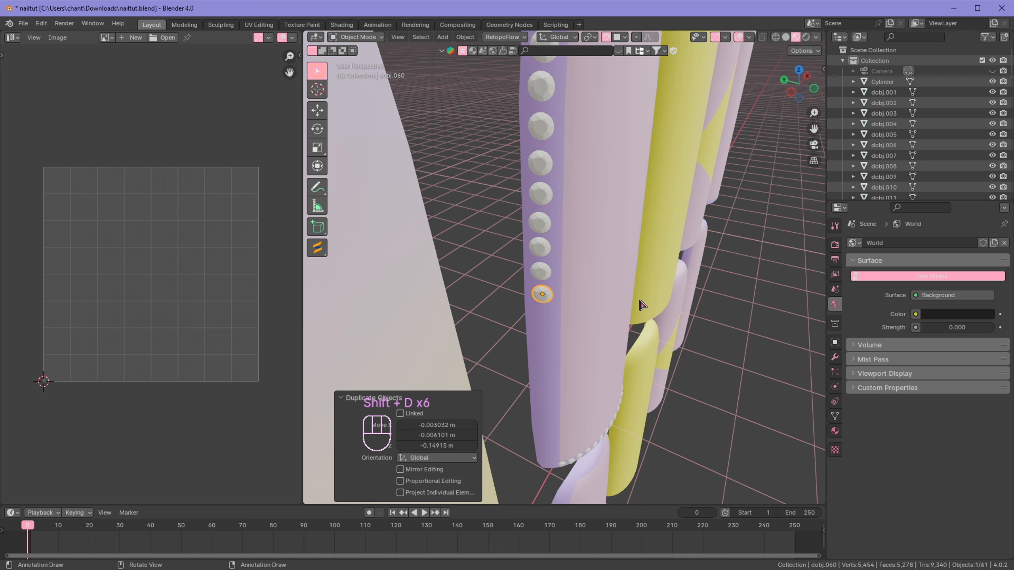
Step: Extend the diamond column down the lower part of the side edge to the nail's bottom corner
middle_click_drag(639, 303, 644, 280)
key("shift+d")
left_click(539, 205)
key("shift+d")
left_click(539, 232)
key("shift+d")
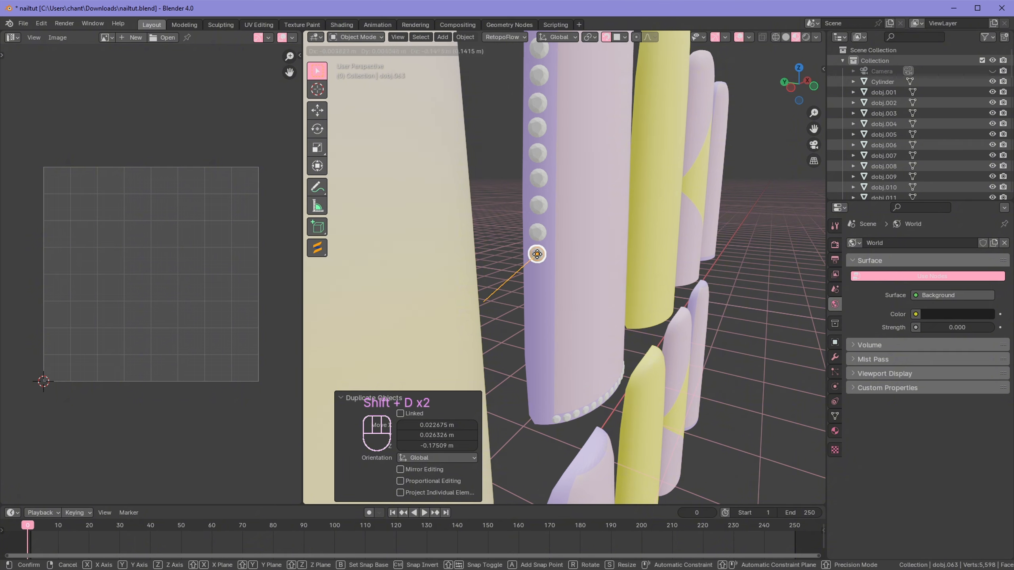
left_click(538, 256)
key("shift+d")
left_click(538, 277)
key("shift+d")
left_click(538, 299)
left_click(535, 320)
key("shift+d")
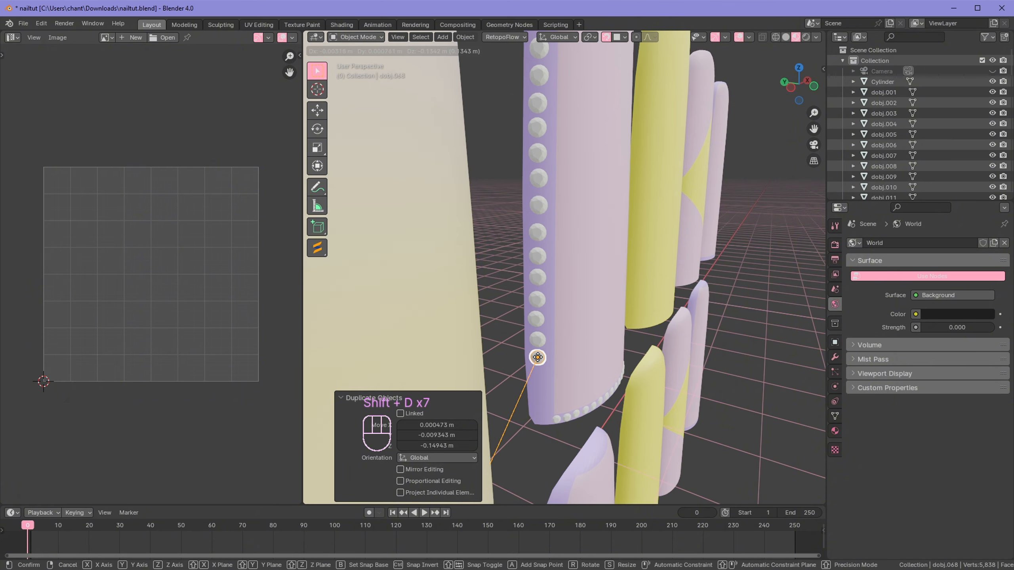
left_click(538, 358)
key("shift+d")
left_click(540, 397)
key("shift+d")
key("shift+d")
left_click(543, 416)
Step: Select every diamond object from dobj.001 to the last duplicate and join them into one object
scroll(544, 417, "down", 6)
middle_click_drag(679, 295, 612, 340)
middle_click_drag(613, 340, 607, 363)
scroll(887, 140, "down", 6)
scroll(887, 140, "up", 6)
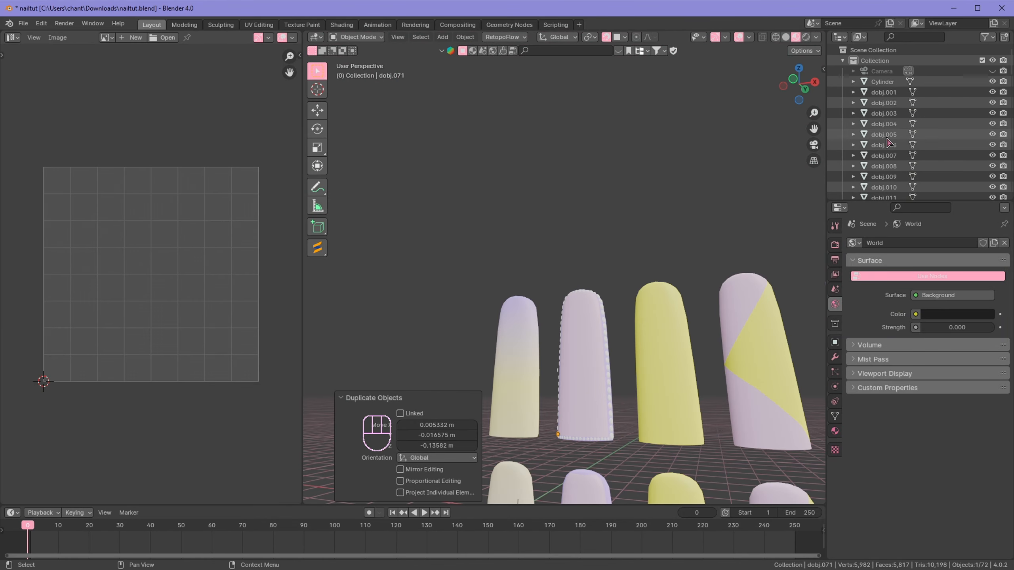
left_click(884, 94)
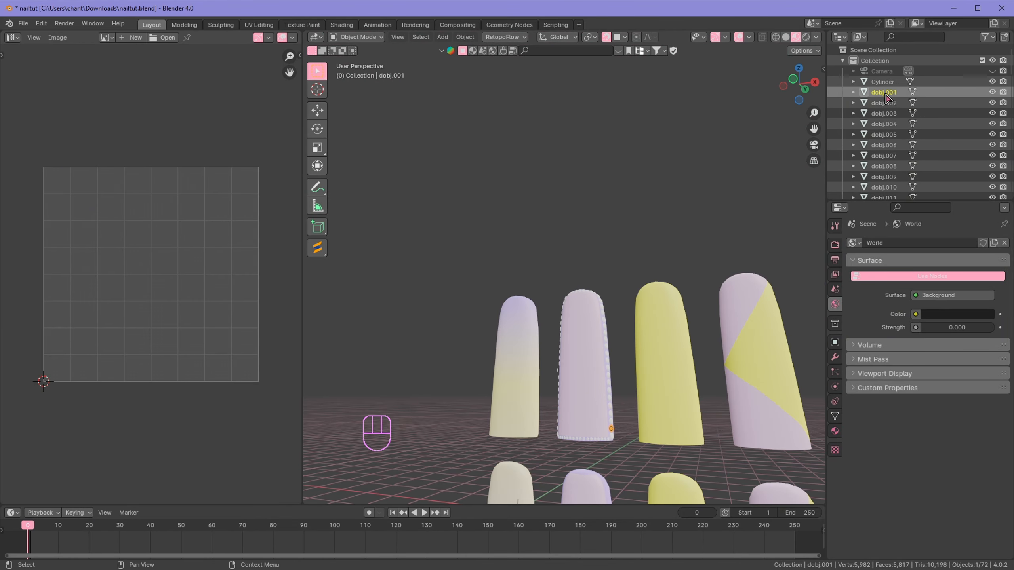
scroll(887, 140, "down", 15)
left_click(884, 136, "shift")
middle_click_drag(702, 277, 551, 225)
right_click(601, 355)
left_click(573, 390)
Step: Duplicate the joined diamond border and move the copy straight down along Z onto the matching lower nail
scroll(593, 382, "up", 1)
key("KP_1")
key("shift+d")
right_click(551, 225)
key("g")
key("z")
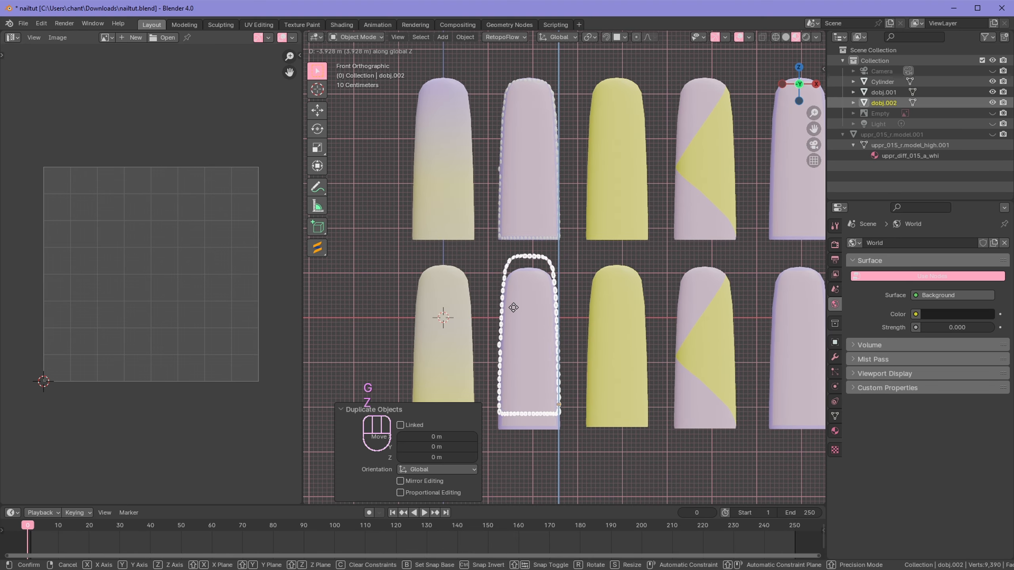
left_click(516, 322)
Step: Select the misaligned diamond on the side edge of the lower nail's border in Edit Mode
middle_click_drag(516, 324, 631, 444)
middle_click_drag(630, 443, 631, 322, "shift")
scroll(574, 304, "up", 5)
left_click(355, 38)
left_click(358, 61)
left_click(474, 242)
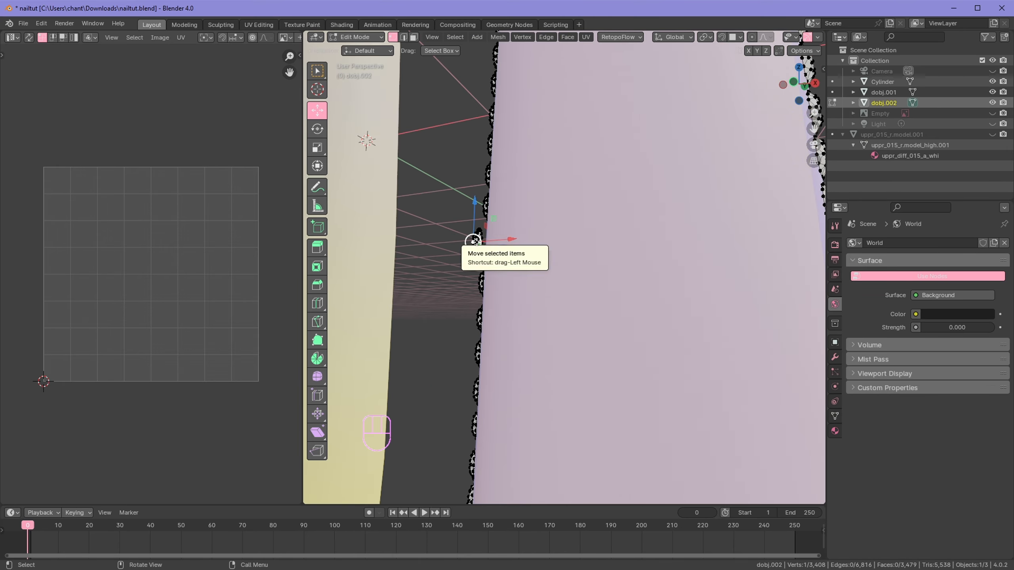
key("a")
scroll(475, 239, "down", 6)
key("Tab")
Step: Nudge the misaligned linked diamond on the second upper nail's side edge along X into line with its column
left_click(451, 226)
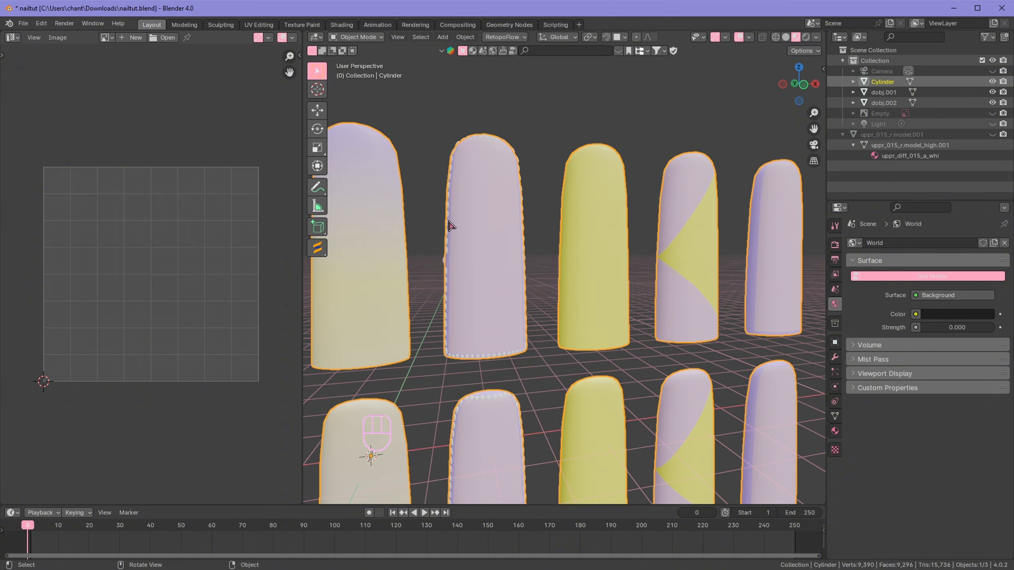
left_click(488, 354)
key("Tab")
scroll(425, 251, "up", 3)
left_click(469, 270)
key("l")
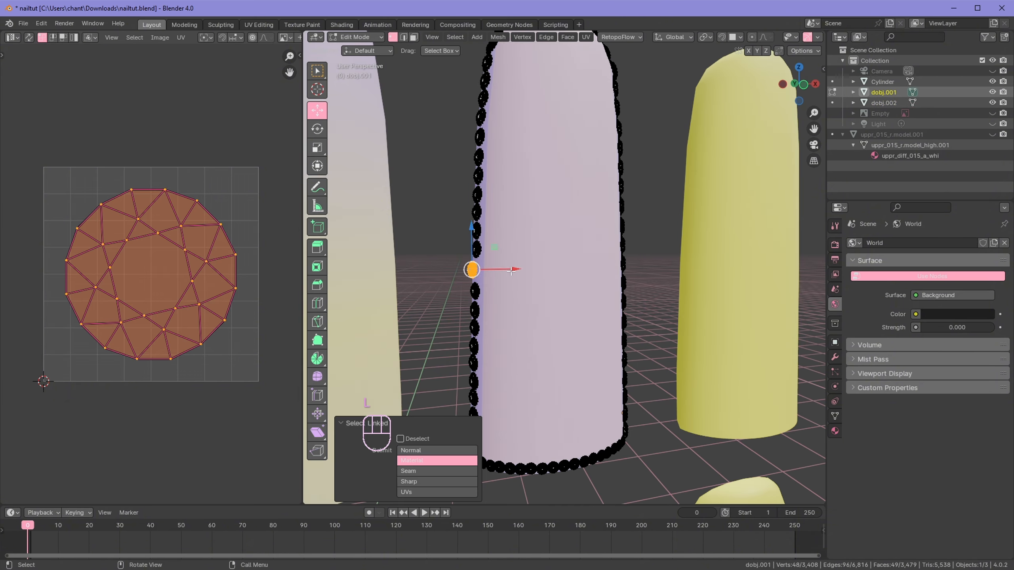
left_click_drag(507, 271, 510, 272)
left_click(355, 38)
left_click(352, 44)
scroll(558, 283, "down", 5)
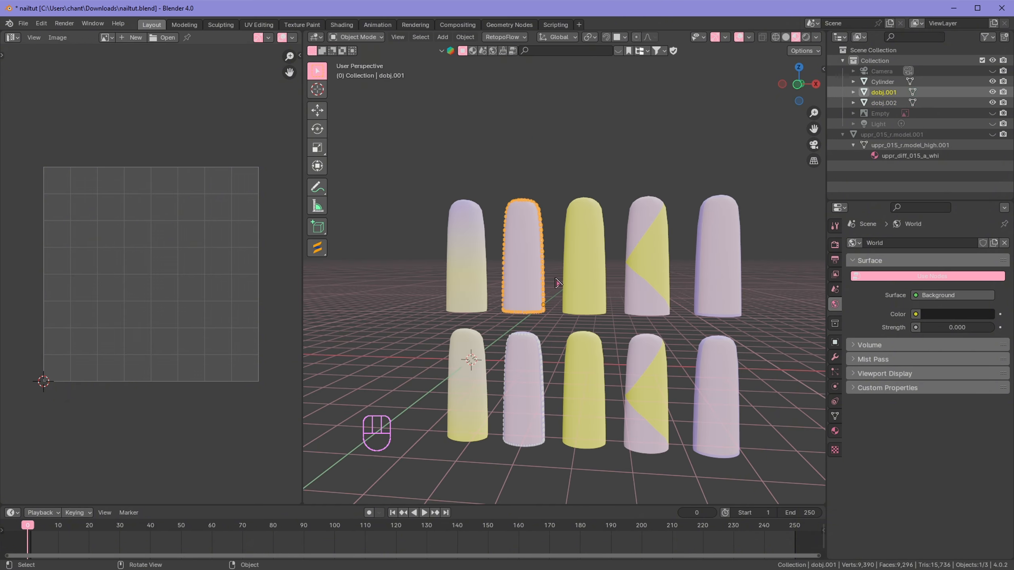
Step: Duplicate the second upper nail's diamond border and move the copy about 6.06 m along X onto the fifth upper nail
key("shift+d")
key("x")
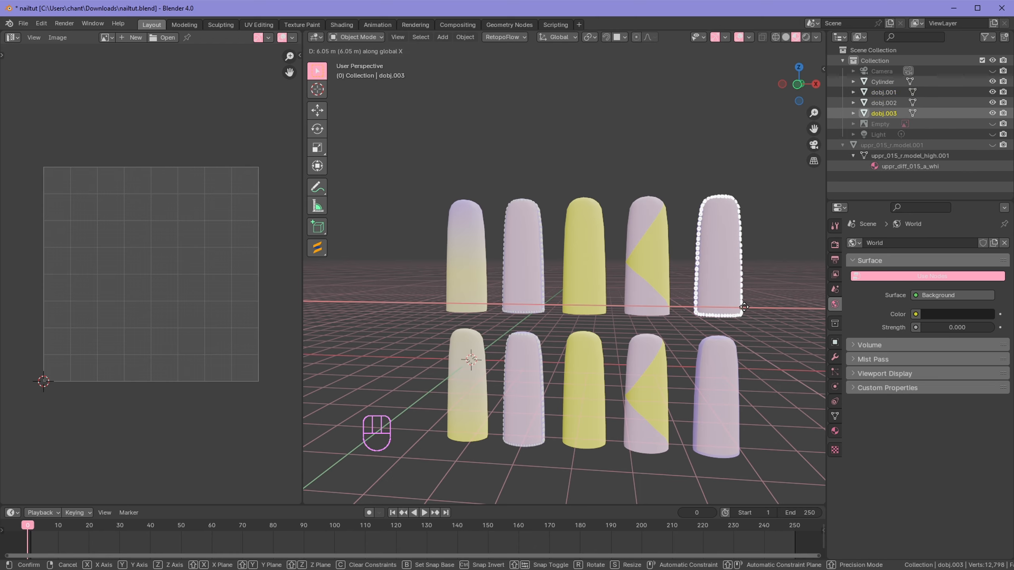
left_click(744, 307)
scroll(739, 306, "up", 5)
middle_click_drag(697, 306, 486, 303, "shift")
middle_click_drag(754, 393, 552, 293)
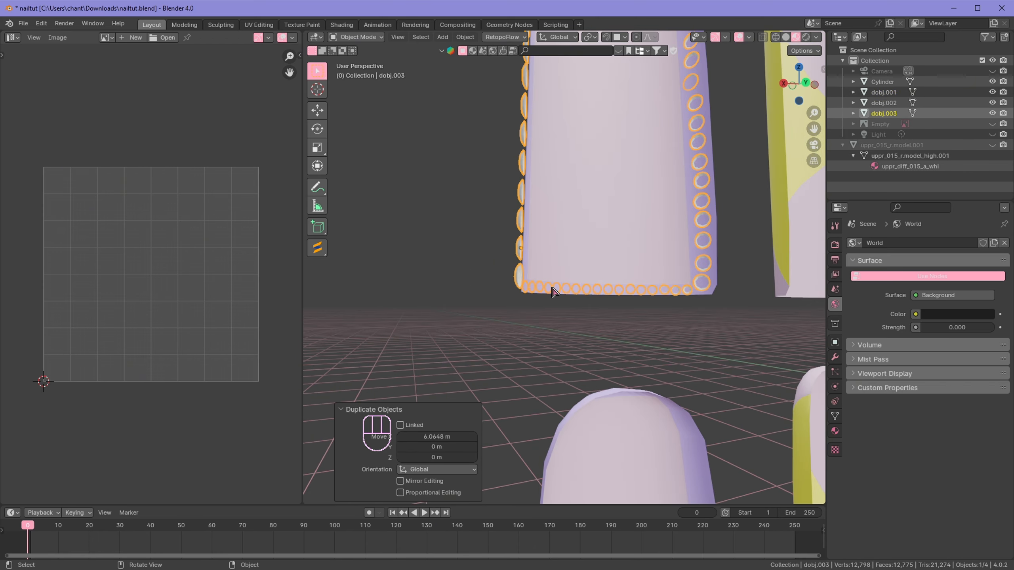
Step: Shift the copied border about -0.01 m along X to fit the fifth upper nail's edges
key("g")
key("x")
left_click(551, 239)
middle_click_drag(675, 264, 498, 292)
Step: Duplicate the fifth upper nail's border and move the copy straight down along Z onto the matching lower nail
key("KP_1")
scroll(535, 380, "down", 5)
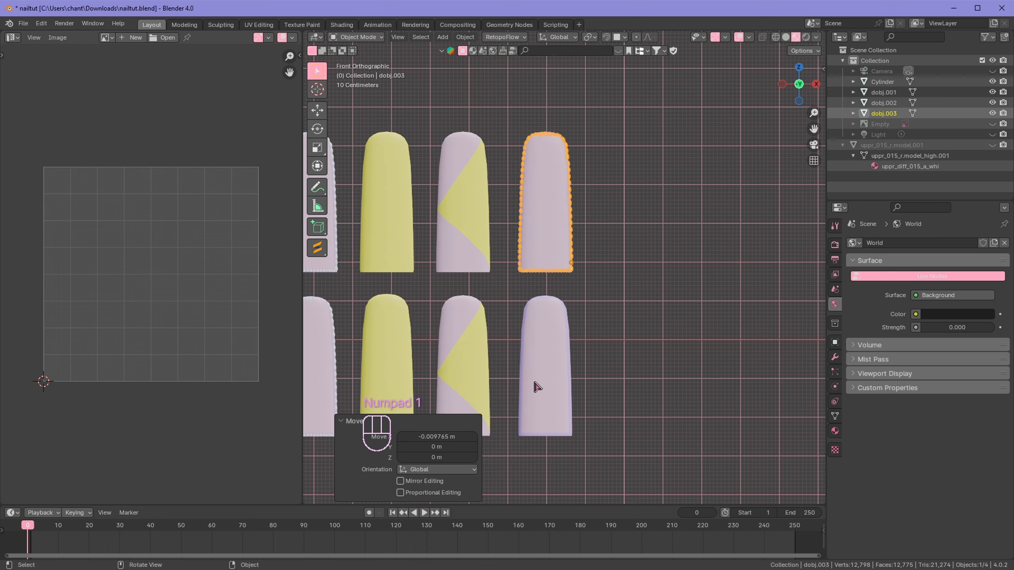
key("shift+d")
key("z")
left_click(546, 55)
scroll(581, 403, "up", 3)
middle_click_drag(584, 413, 572, 177, "shift")
key("g")
key("z")
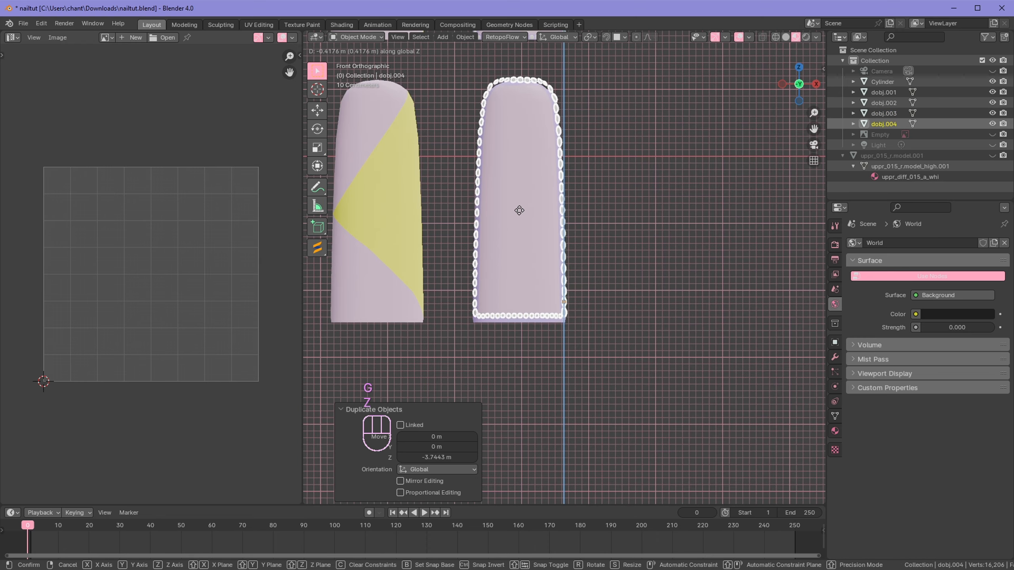
left_click(520, 212)
Step: Move the lower border copy about -0.036 m along Z to align it with the fifth lower nail
scroll(515, 256, "up", 3)
middle_click_drag(483, 310, 541, 293)
key("g")
key("z")
left_click(470, 307)
scroll(471, 306, "down", 3)
scroll(477, 258, "up", 4)
scroll(541, 293, "down", 8)
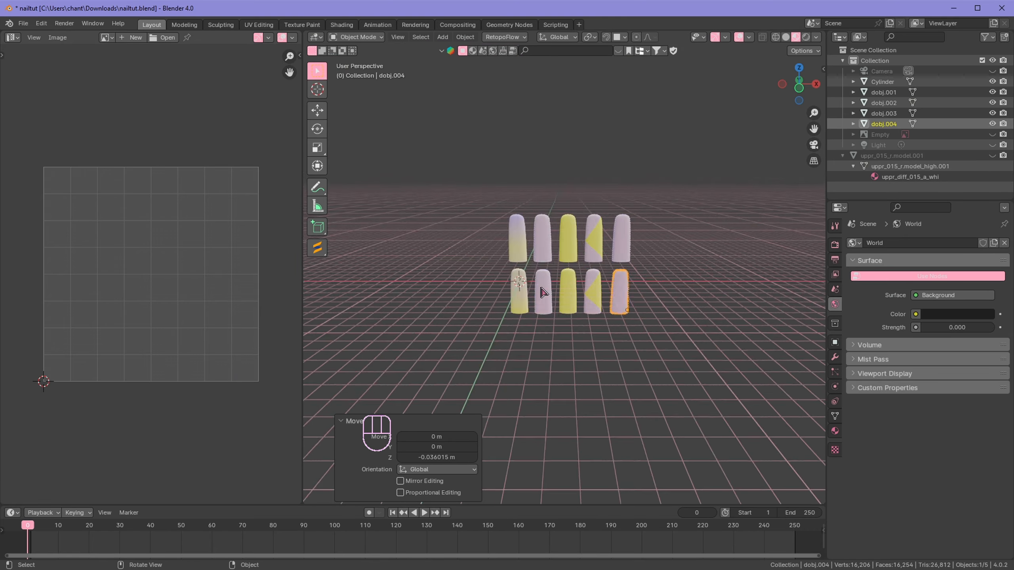
Step: Open the second upper nail's border in Edit Mode and select one whole linked diamond on its side edge
scroll(541, 293, "up", 6)
middle_click_drag(629, 237, 644, 190)
left_click(880, 82)
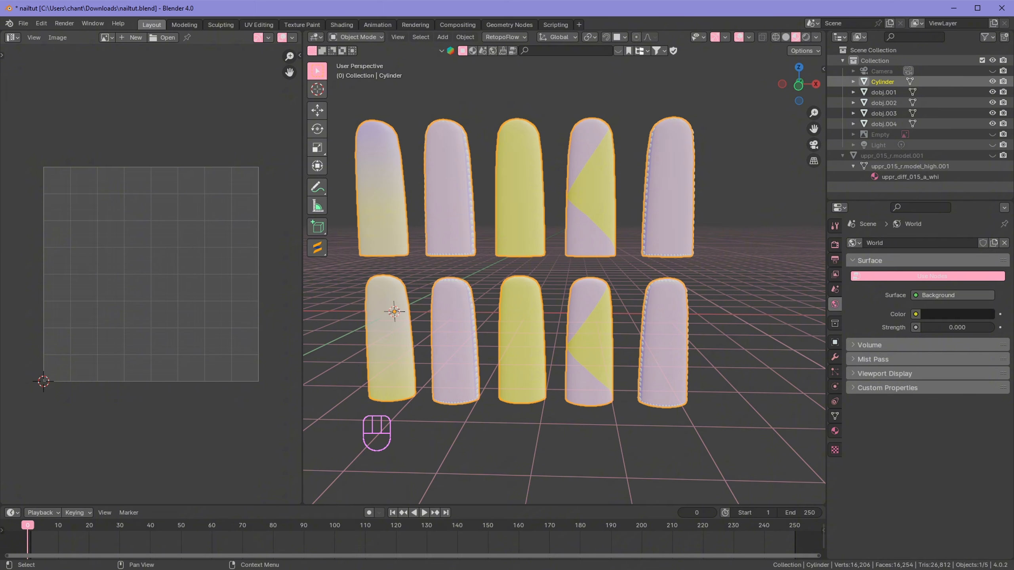
scroll(571, 153, "up", 3)
scroll(571, 153, "down", 3)
left_click(496, 139)
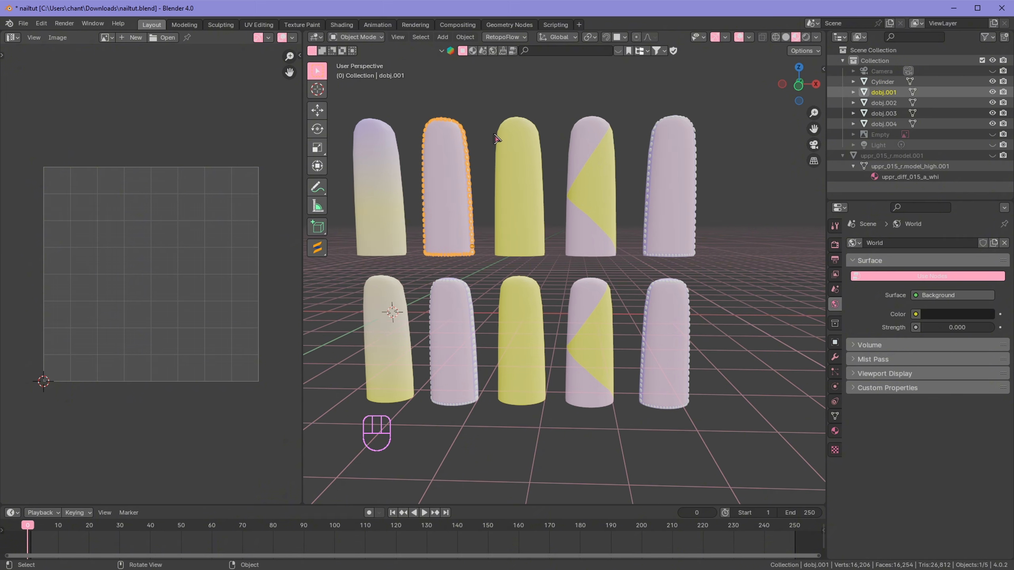
left_click(378, 39)
left_click(369, 61)
scroll(423, 205, "up", 4)
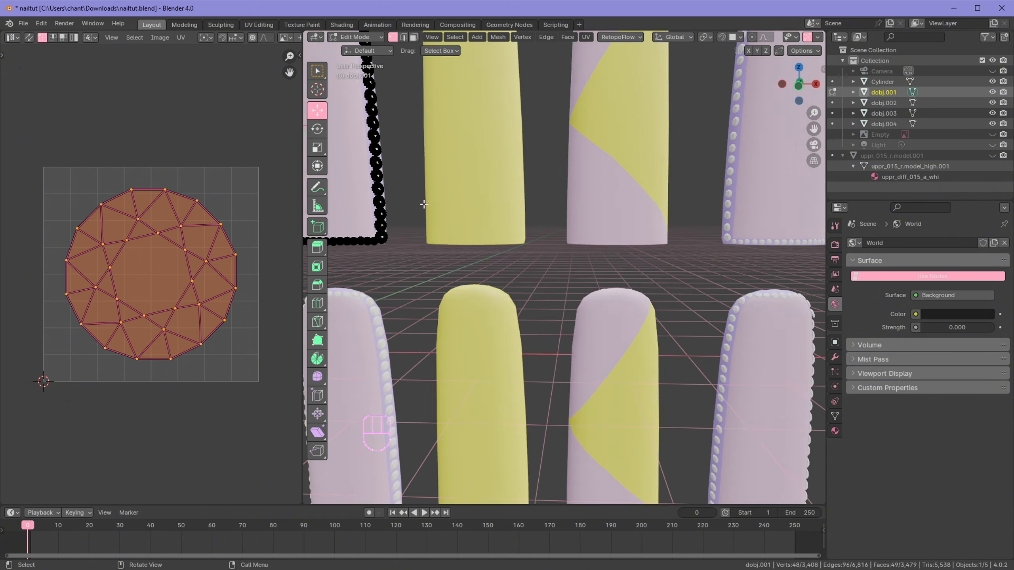
middle_click_drag(423, 204, 473, 332, "shift")
left_click(429, 291)
key("l")
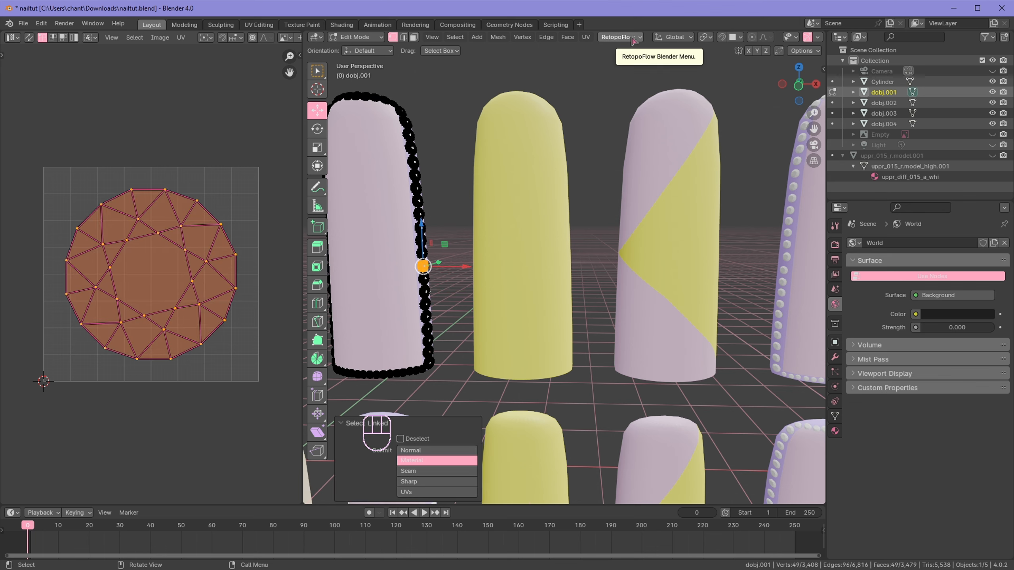
key("shift+d")
left_click(634, 253)
scroll(641, 275, "up", 6)
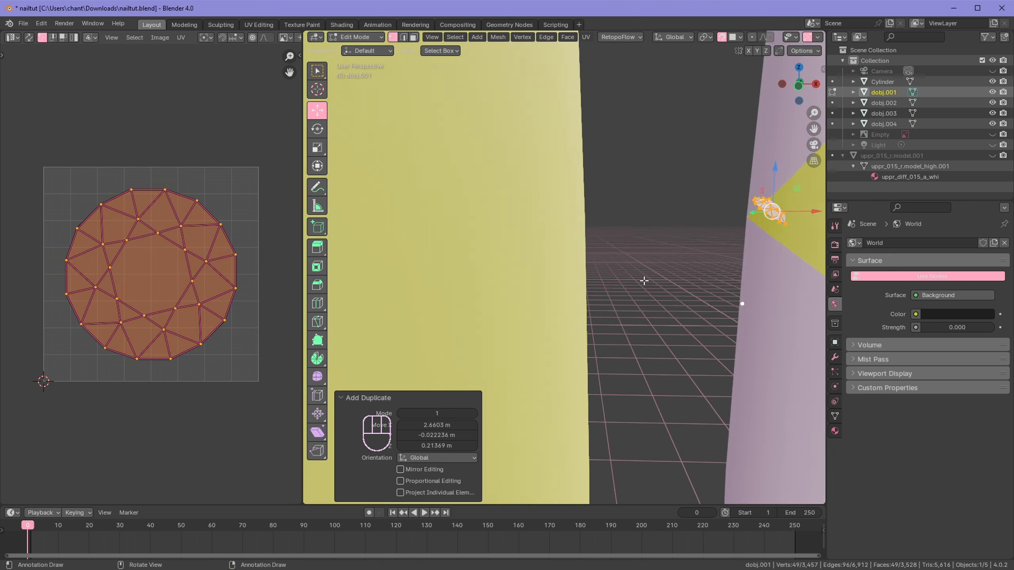
middle_click_drag(643, 281, 671, 291)
scroll(666, 288, "down", 8)
key("ctrl+z")
left_click_drag(496, 285, 533, 277)
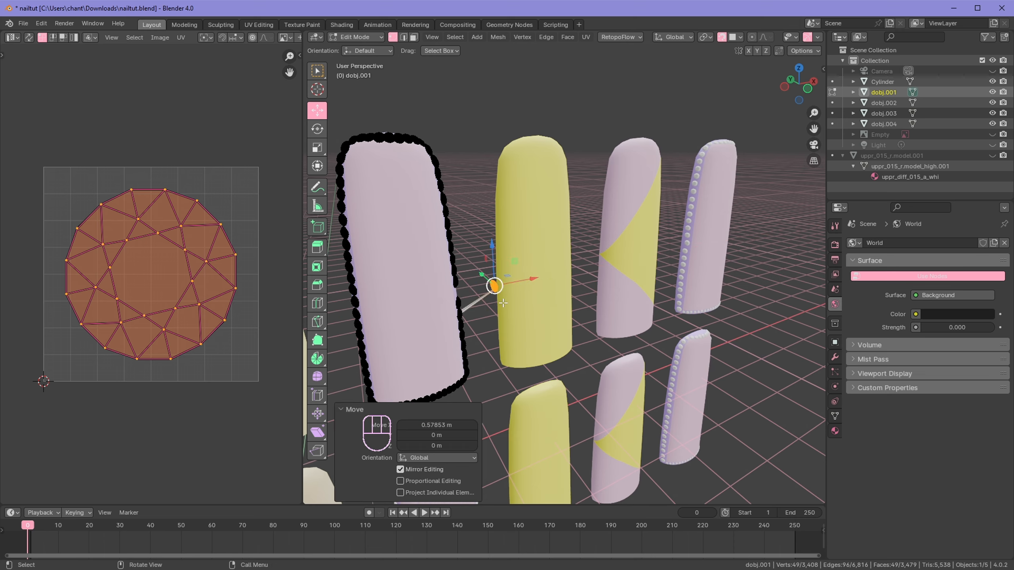
middle_click_drag(532, 278, 494, 282)
key("ctrl+z")
Step: Duplicate the selected diamond beside the border, separate the copy into its own object, and return to Object Mode
key("shift+d")
left_click(471, 310)
scroll(470, 308, "up", 3)
scroll(470, 308, "down", 3)
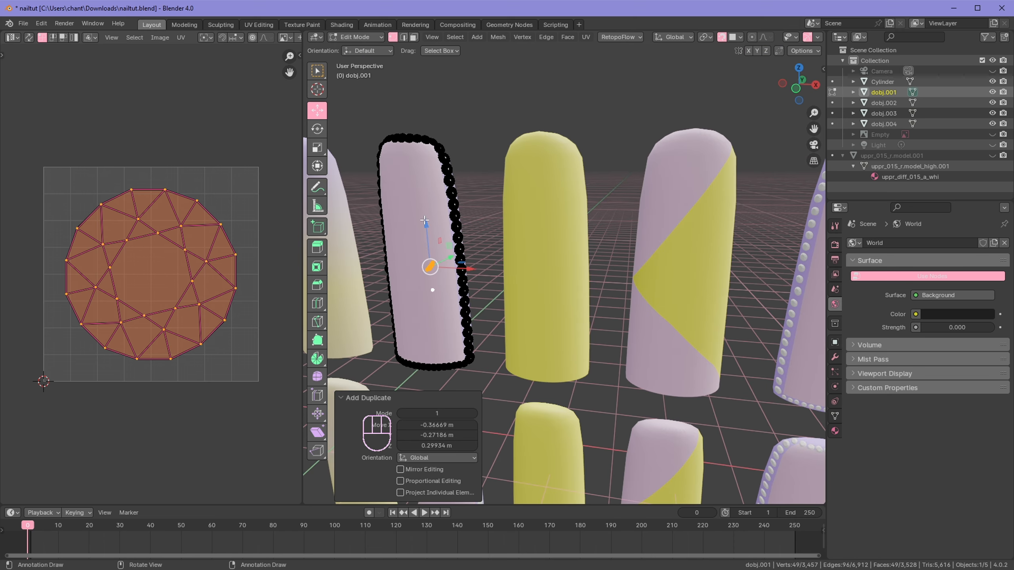
key("p")
left_click(379, 221)
left_click(356, 37)
left_click(356, 49)
Step: Move the separated diamond to a new spot and set its origin to its geometry
scroll(427, 305, "up", 4)
left_click(326, 268)
key("g")
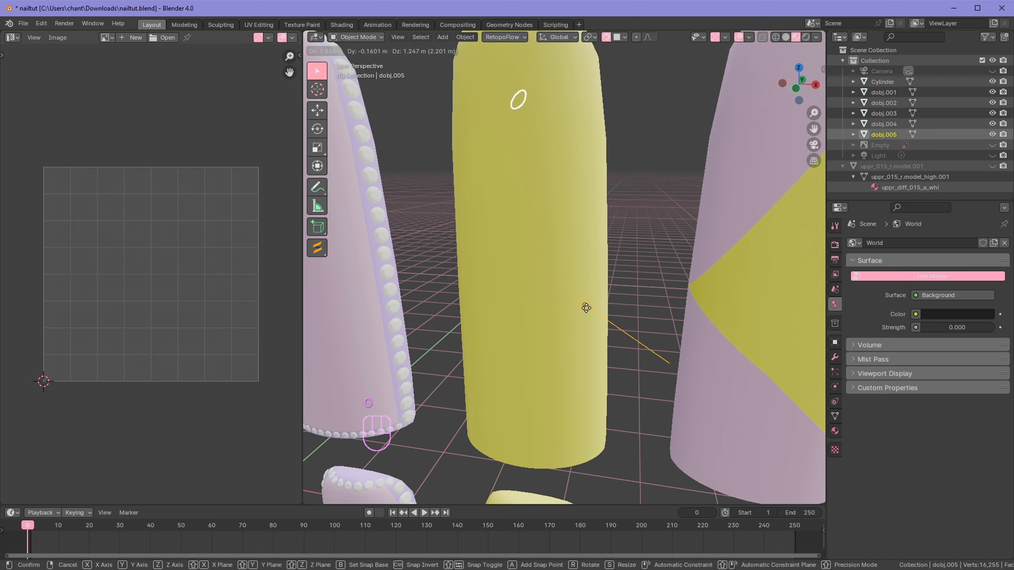
left_click(310, 180)
scroll(375, 224, "down", 3)
right_click(375, 211)
mouse_move(364, 271)
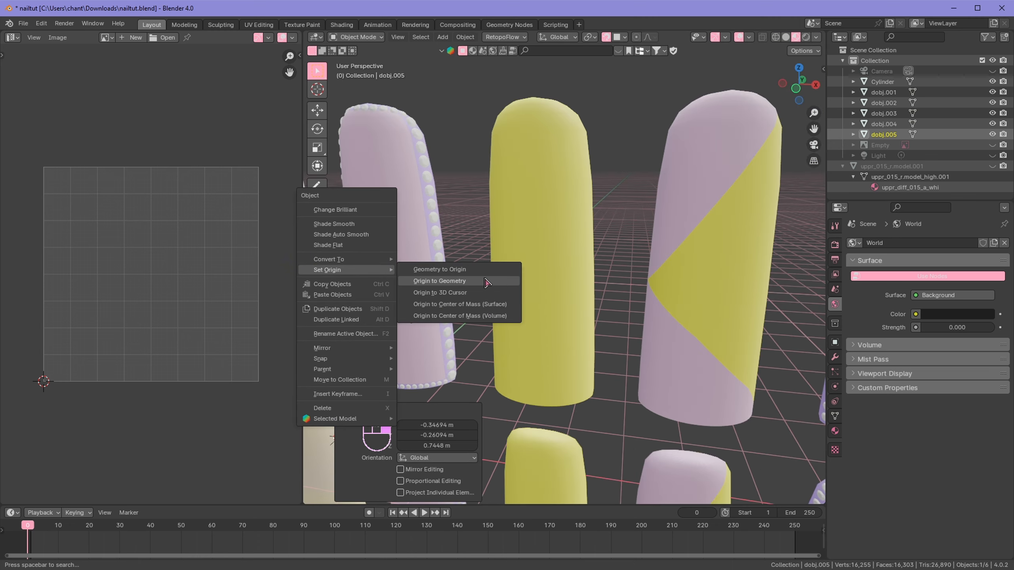
left_click(436, 281)
Step: Place the diamond on the fourth upper nail's yellow boundary and rotate it about 86.7° in the view
key("g")
left_click(674, 252)
scroll(679, 264, "up", 2)
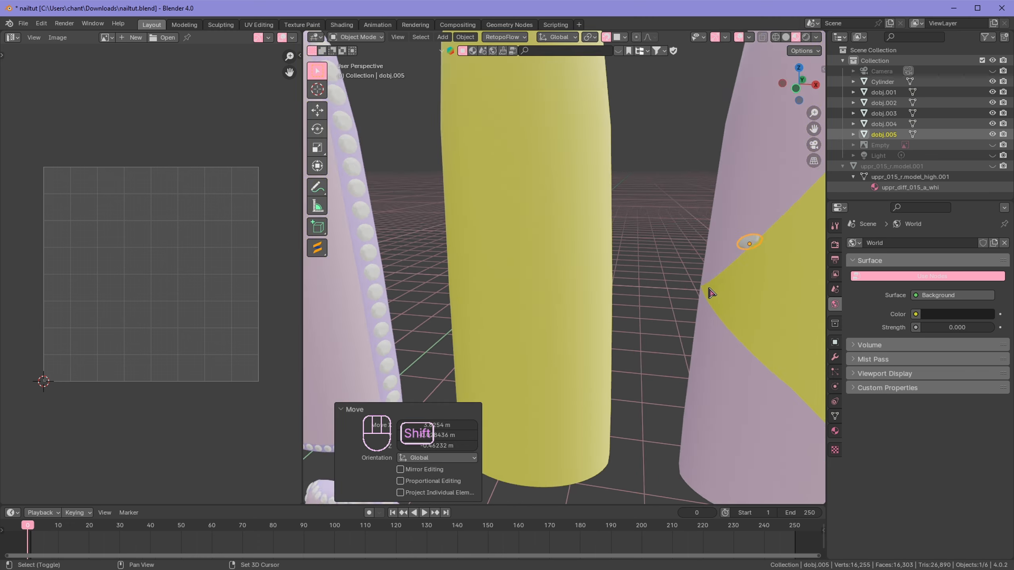
middle_click_drag(708, 292, 599, 276, "shift")
middle_click_drag(599, 275, 574, 263)
key("r")
left_click(607, 170)
Step: Reposition the rotated diamond along the upper part of the fourth nail's yellow boundary
key("g")
middle_click_drag(320, 335, 421, 325, "shift")
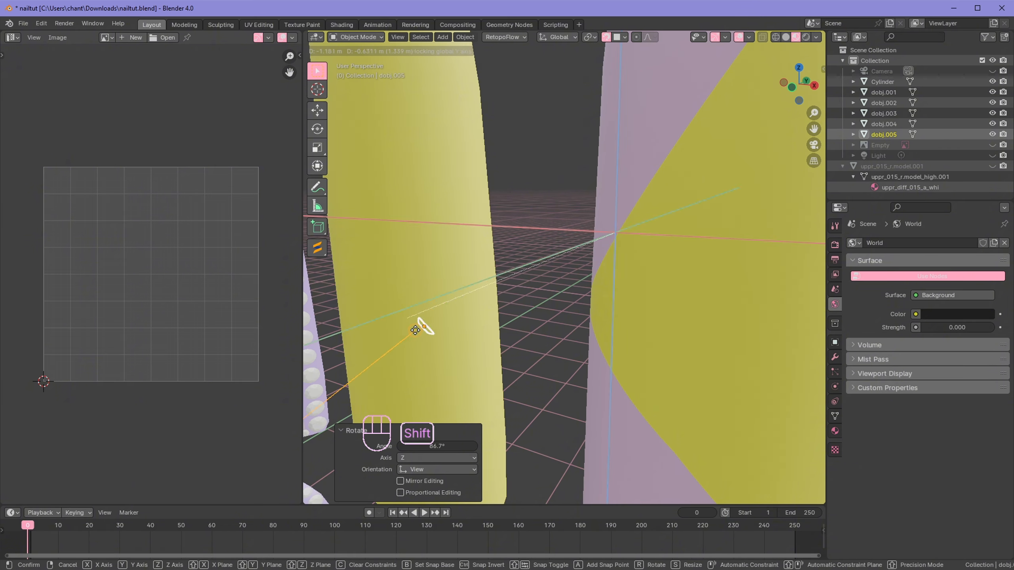
key("Escape")
scroll(387, 325, "down", 3)
key("g")
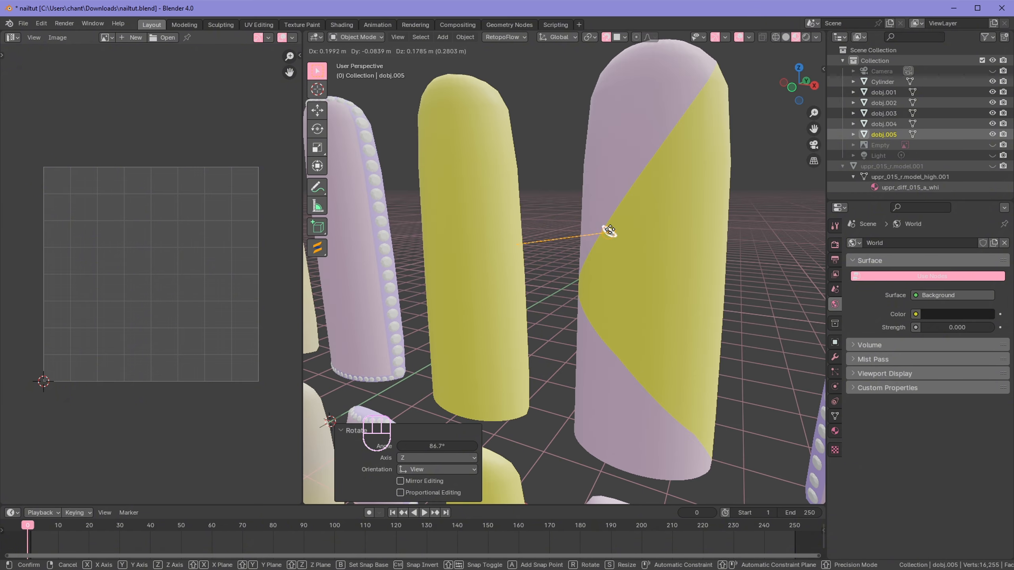
left_click(607, 229)
middle_click_drag(607, 229, 683, 275)
Step: Try moving the loose diamond across the fourth upper nail, and delete it
key("g")
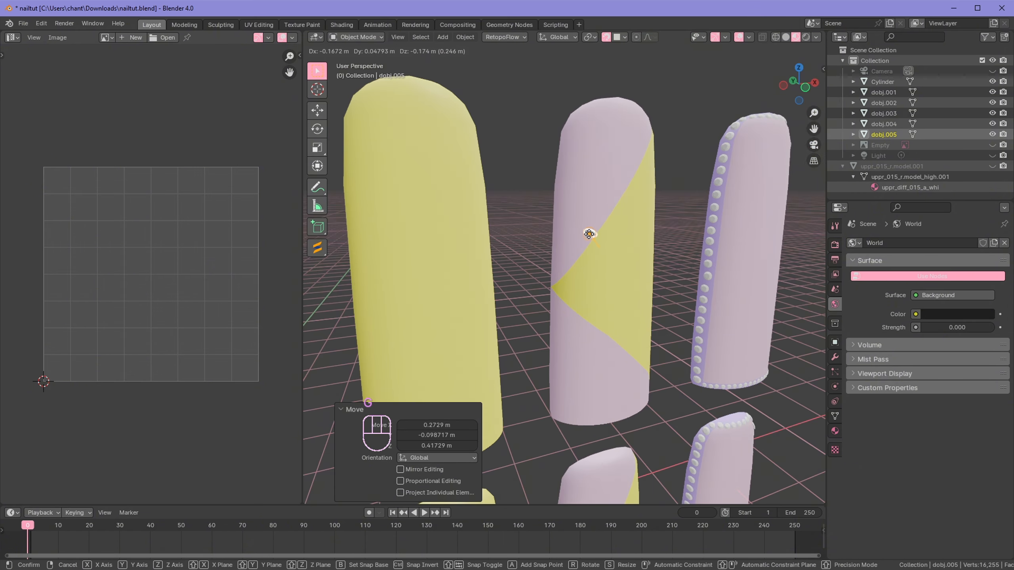
key("Delete")
key("Escape")
scroll(618, 264, "down", 1)
scroll(591, 265, "down", 3)
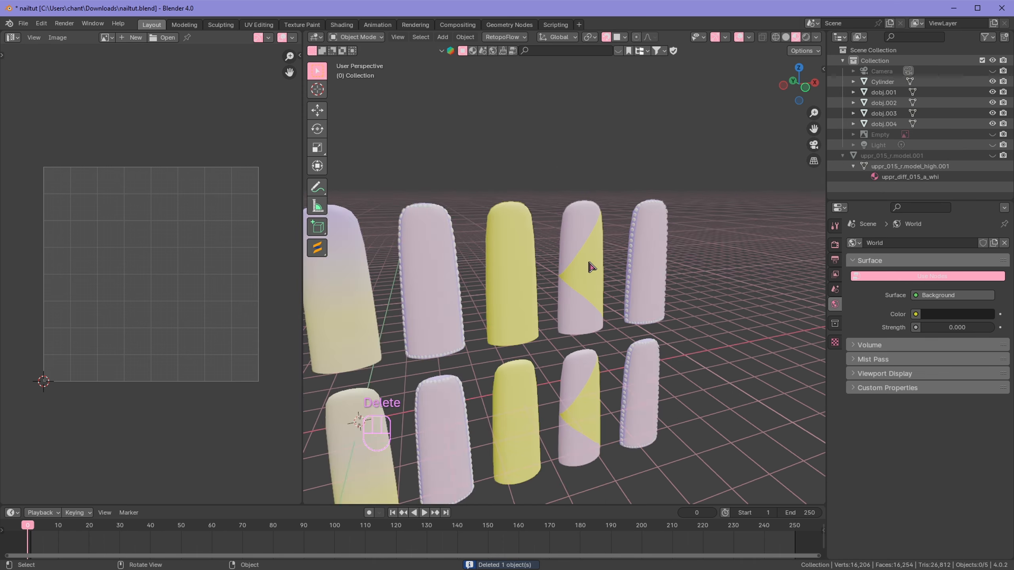
middle_click_drag(591, 265, 591, 279)
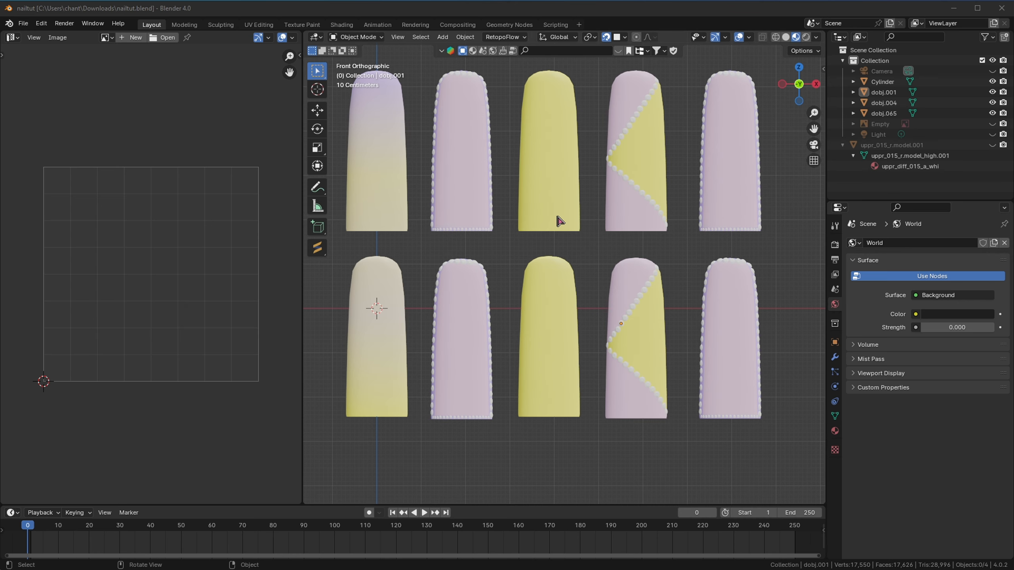
Step: Select the diamond objects dobj.001, dobj.004 and dobj.065 together and join them into one object
mouse_move(532, 284)
middle_mouse_down()
mouse_move(561, 328)
mouse_move(550, 378)
mouse_move(493, 366)
mouse_move(416, 297)
mouse_move(425, 285)
mouse_move(430, 298)
mouse_move(534, 294)
middle_mouse_up()
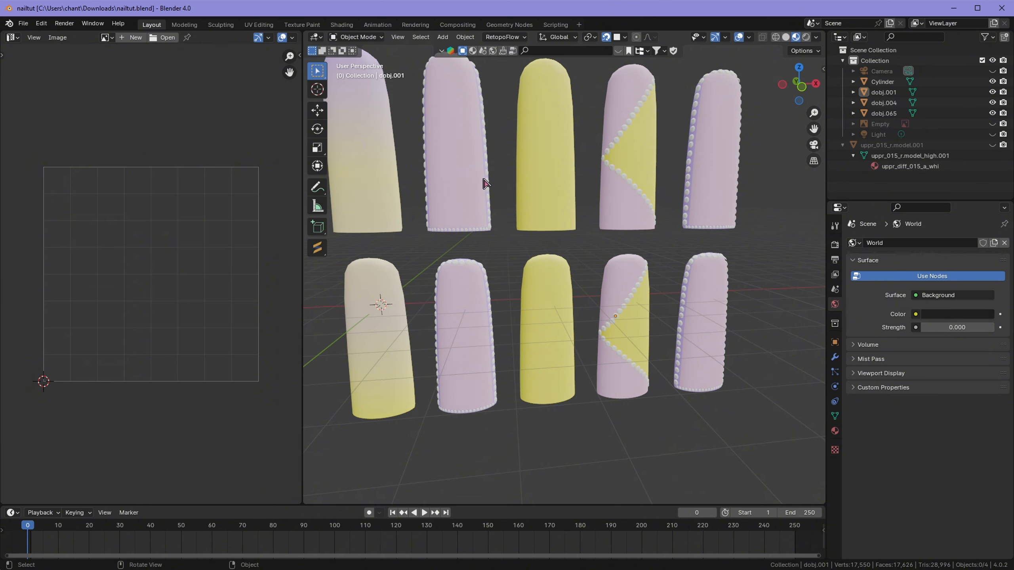
left_click(490, 193)
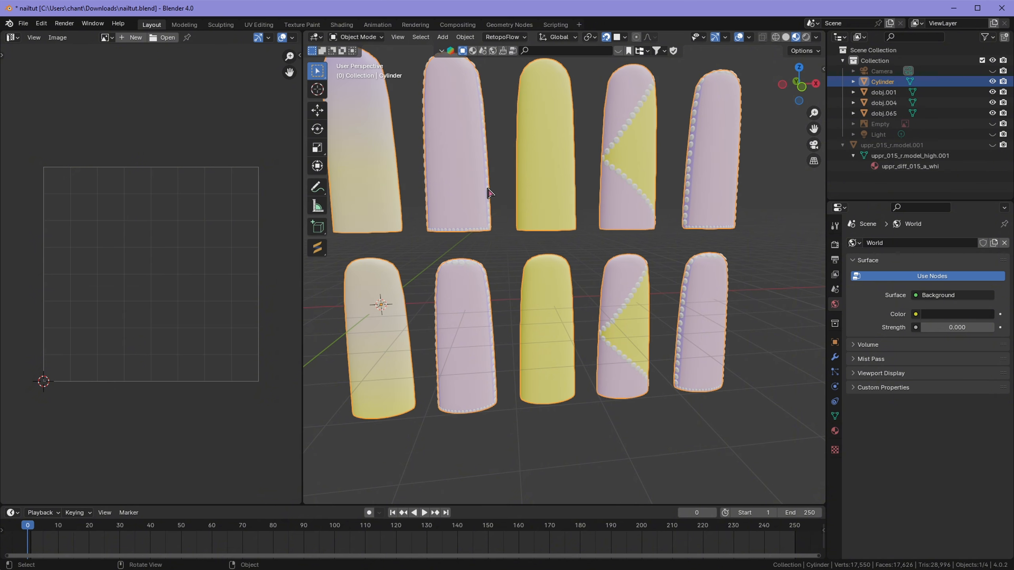
left_click(884, 92)
left_click(891, 105)
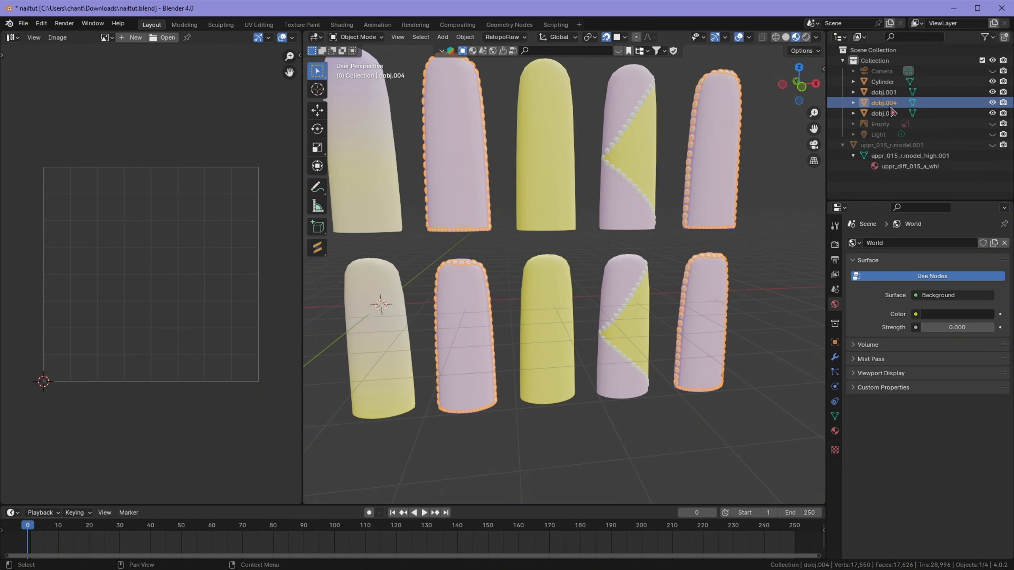
left_click(891, 114)
left_click(886, 93)
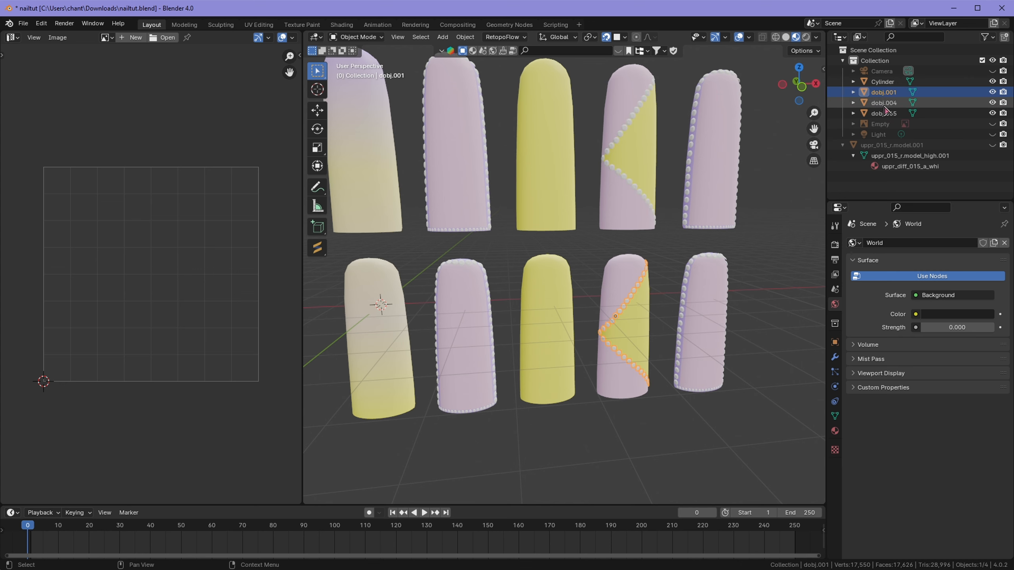
left_click(884, 103, "ctrl")
left_click(884, 113, "ctrl")
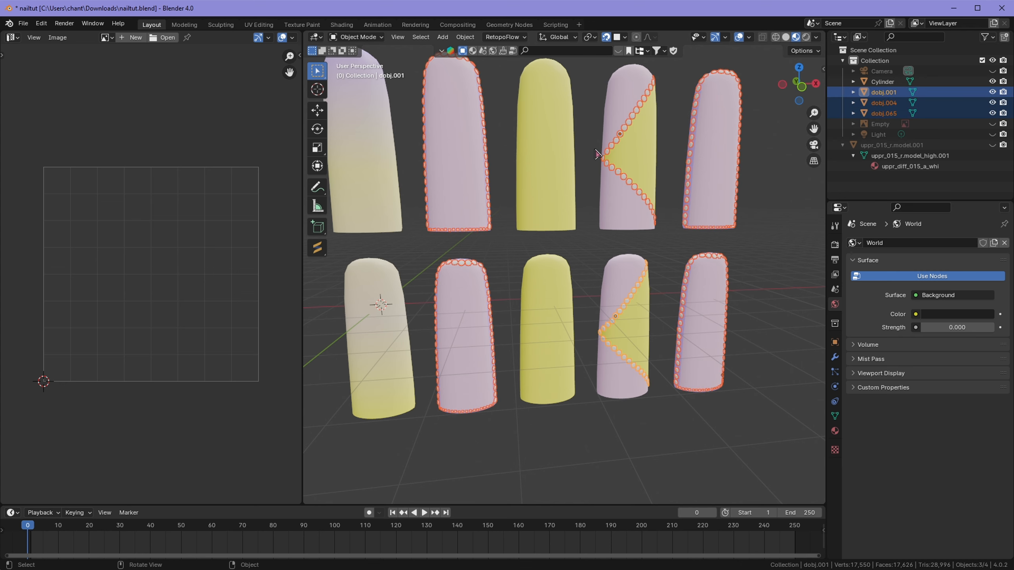
right_click(582, 185)
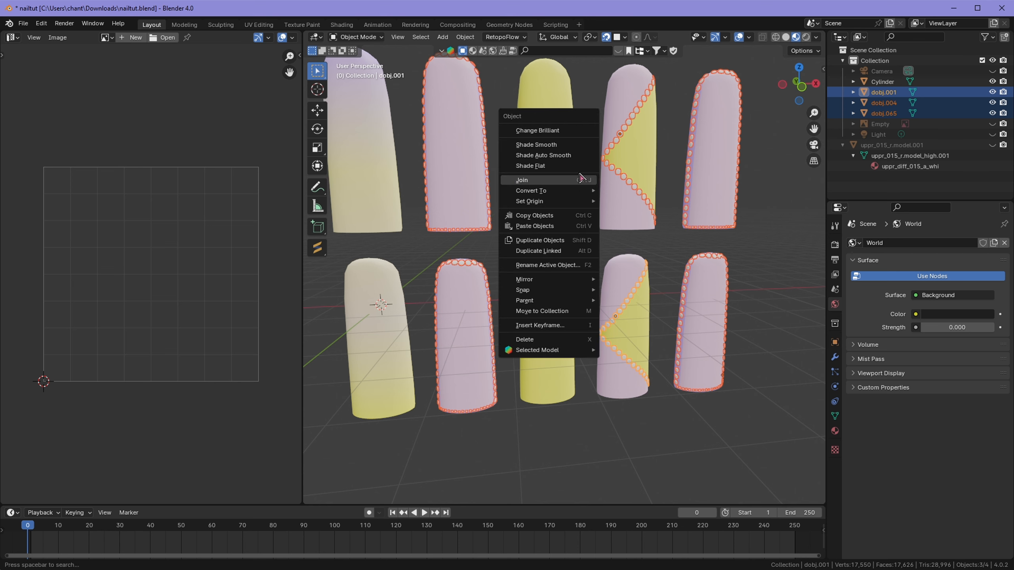
left_click(559, 184)
Step: Enter Edit Mode on the joined diamonds and set the timeline back to frame 0
key("Tab")
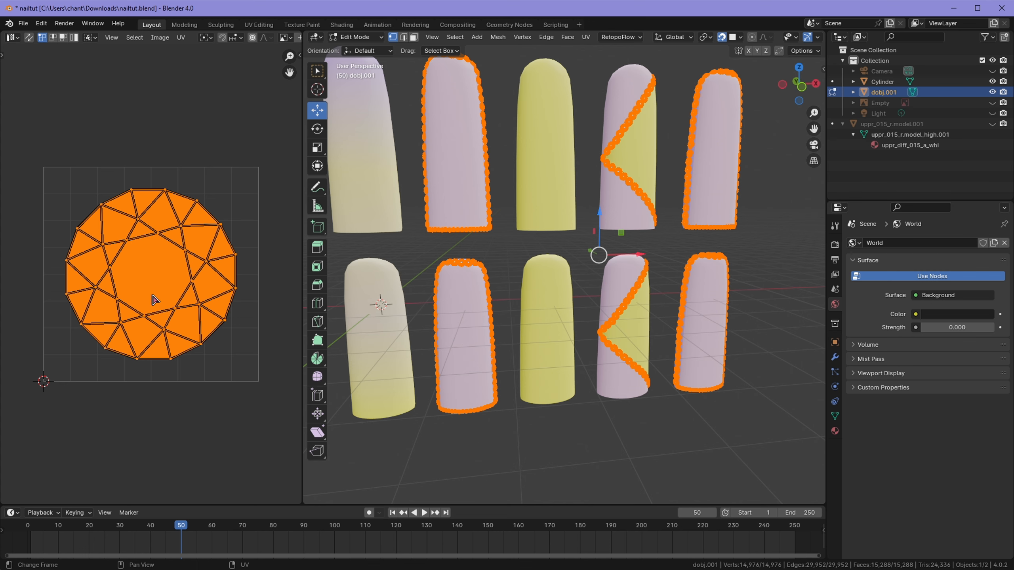
mouse_move(129, 293)
middle_mouse_down()
mouse_move(184, 265)
mouse_move(125, 310)
middle_mouse_up()
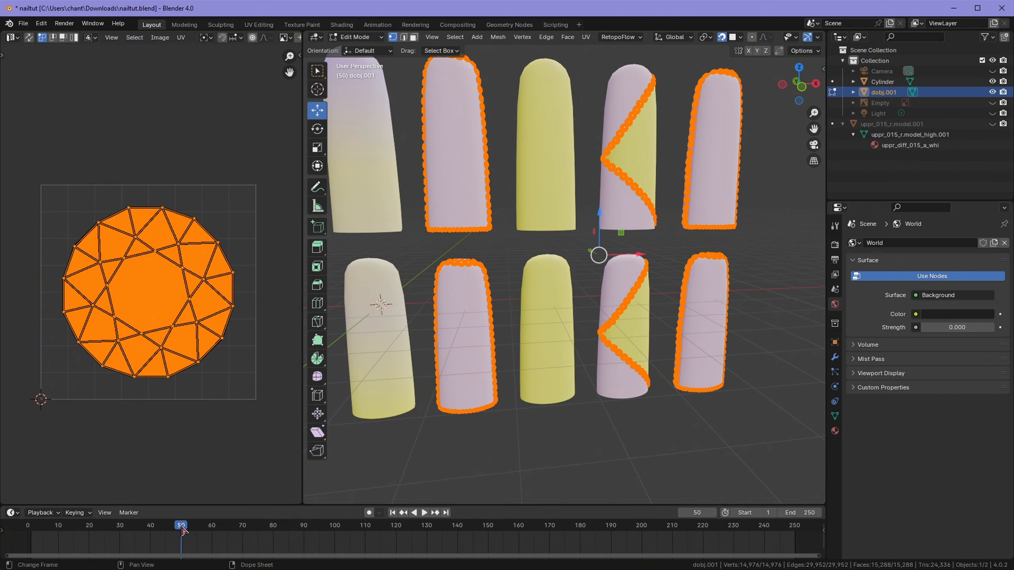
left_click_drag(182, 529, 24, 528)
Step: Try unwrapping the UVs of all the joined diamonds and examine how the islands are laid out
key("KP_1")
scroll(687, 319, "up", 2)
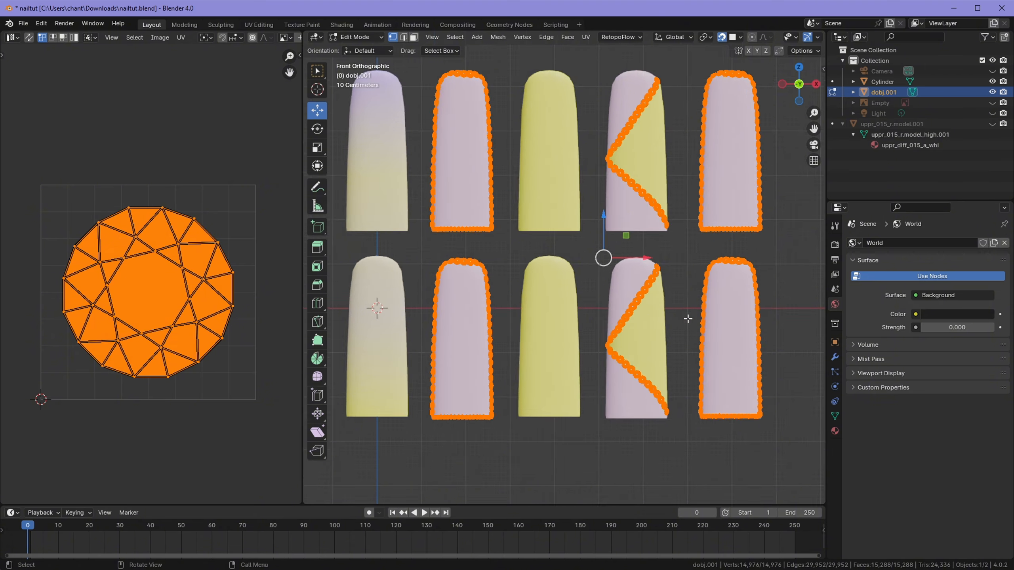
scroll(687, 319, "up", 3)
scroll(155, 294, "down", 1)
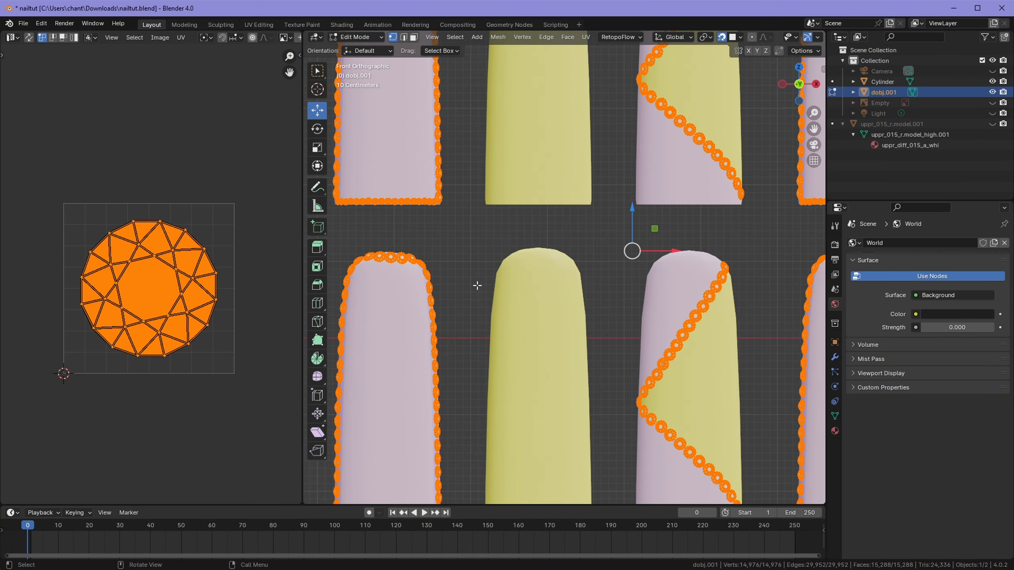
key("u")
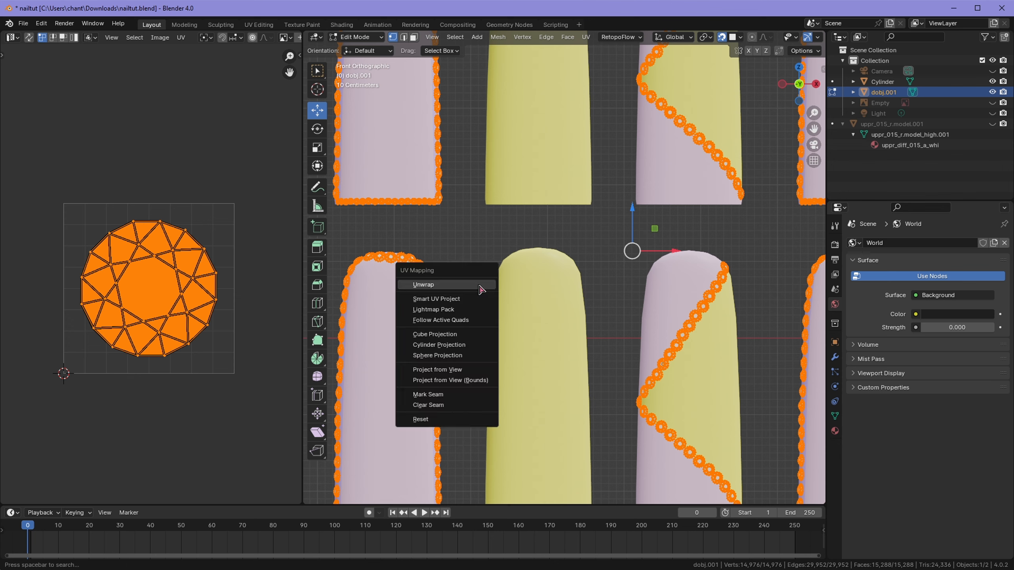
left_click(478, 285)
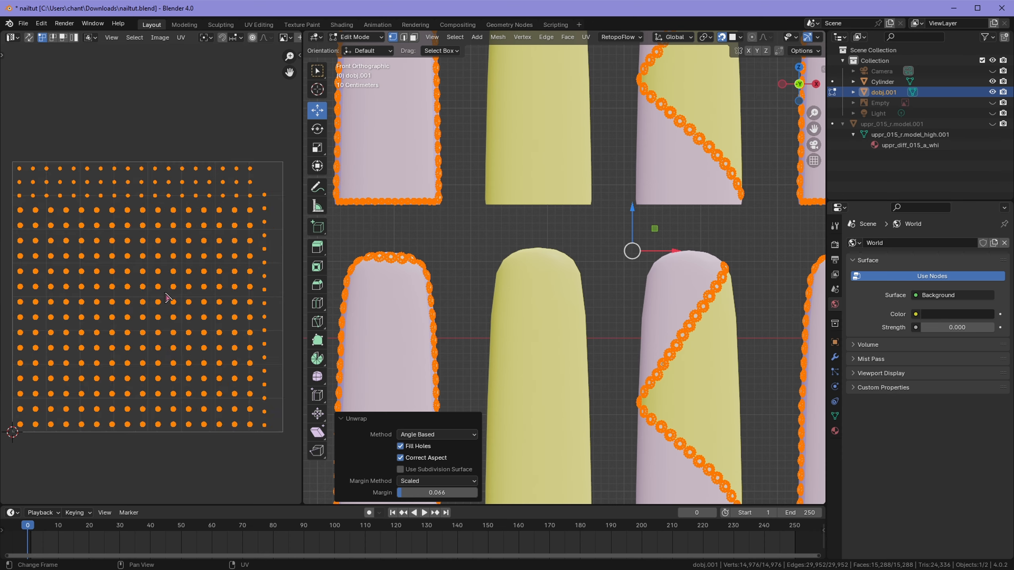
scroll(168, 299, "up", 6)
scroll(168, 299, "down", 3)
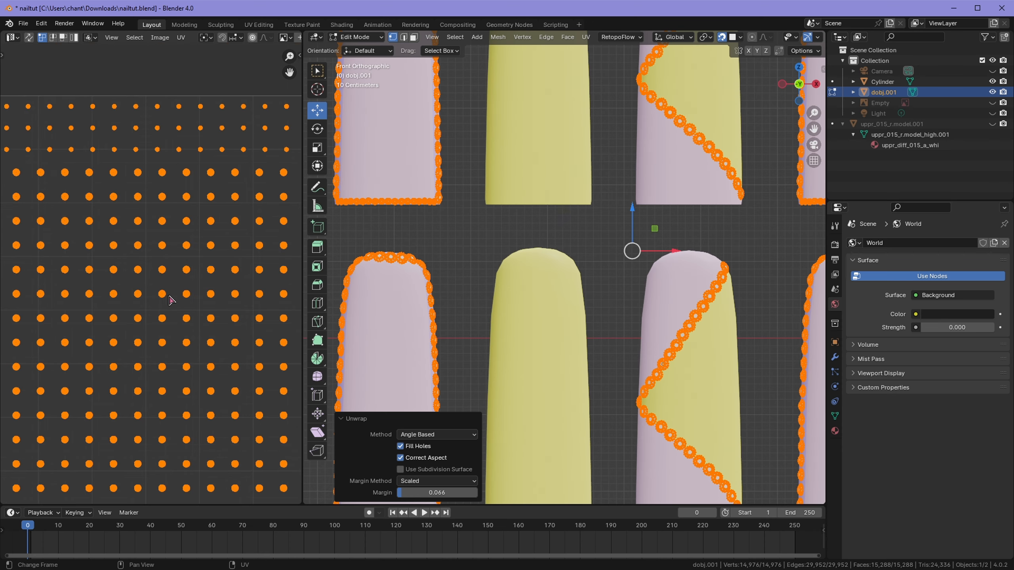
Step: Try unwrap margins of 0.000 and 0.059 and compare the spacing of the diamond UV islands
mouse_move(401, 489)
left_mouse_down()
mouse_move(415, 490)
mouse_move(397, 489)
left_mouse_up()
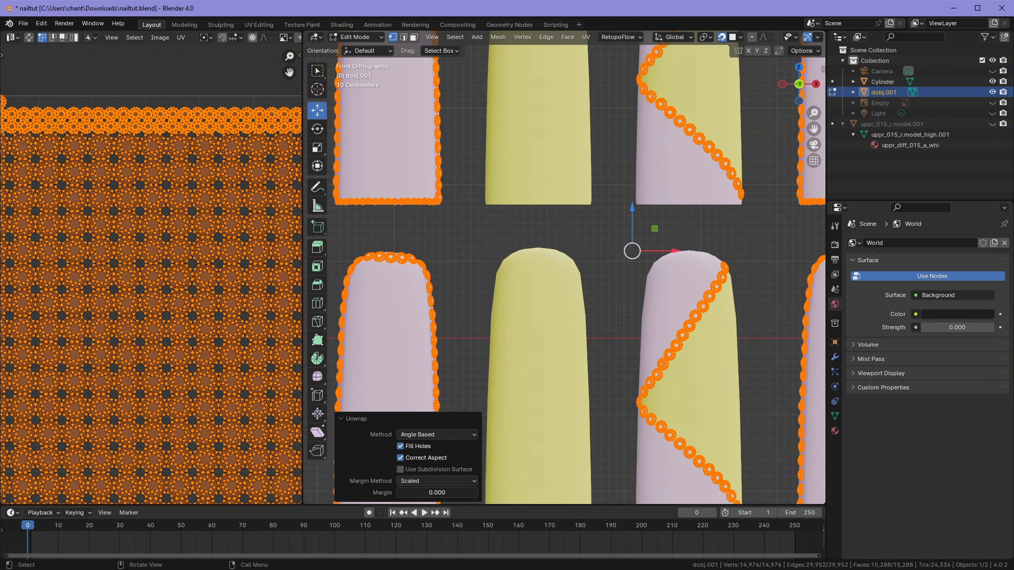
left_click_drag(397, 490, 401, 489)
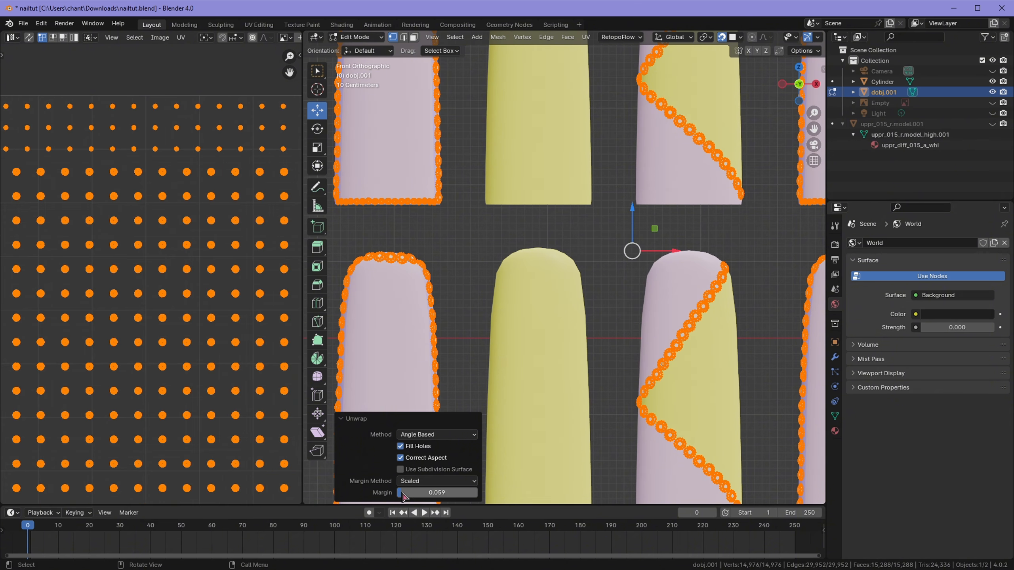
scroll(238, 271, "down", 3)
scroll(239, 271, "up", 4)
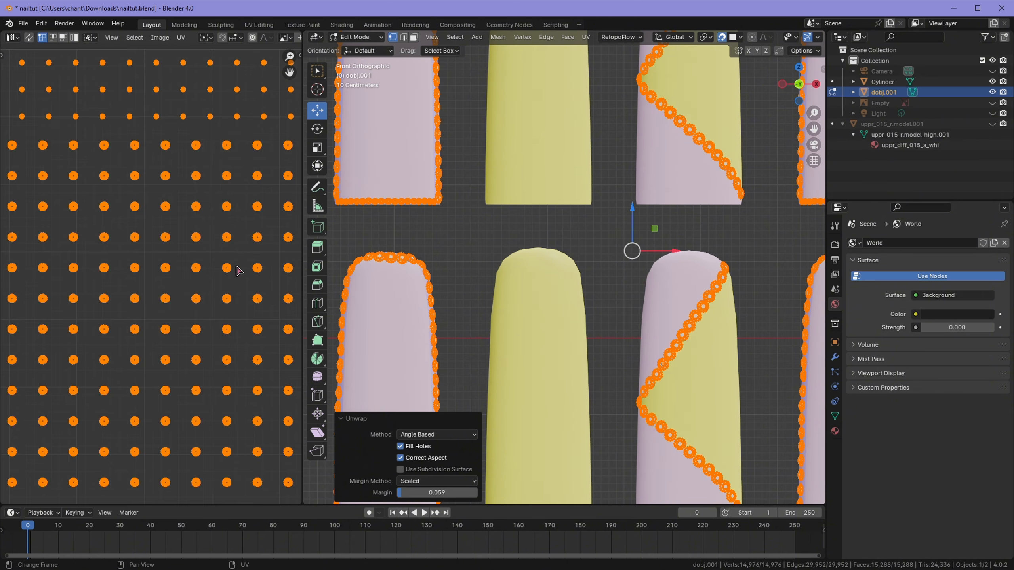
scroll(239, 271, "down", 6)
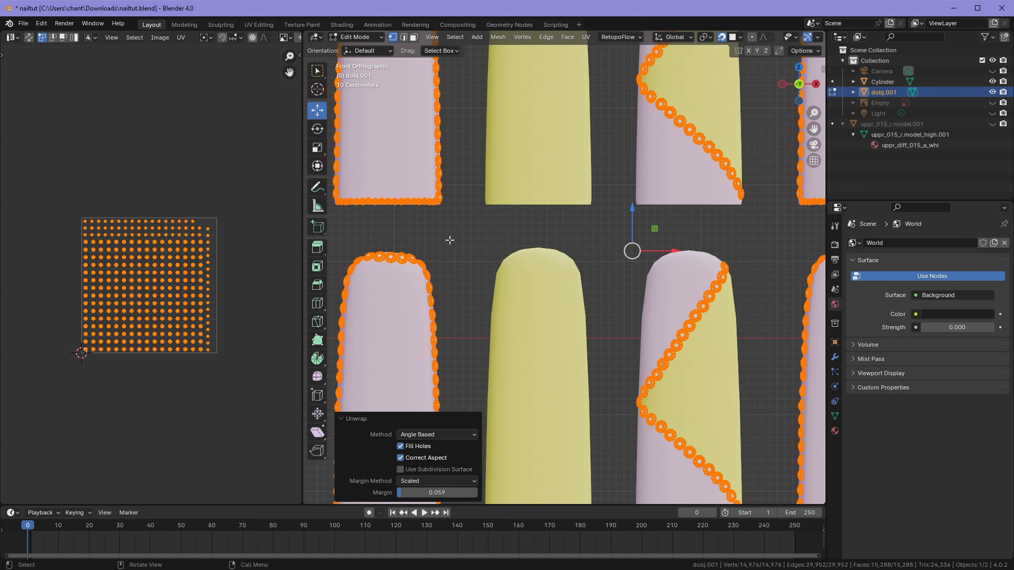
Step: Undo the unwrap and examine the diamonds' original overlapping UV layout
key("ctrl+z")
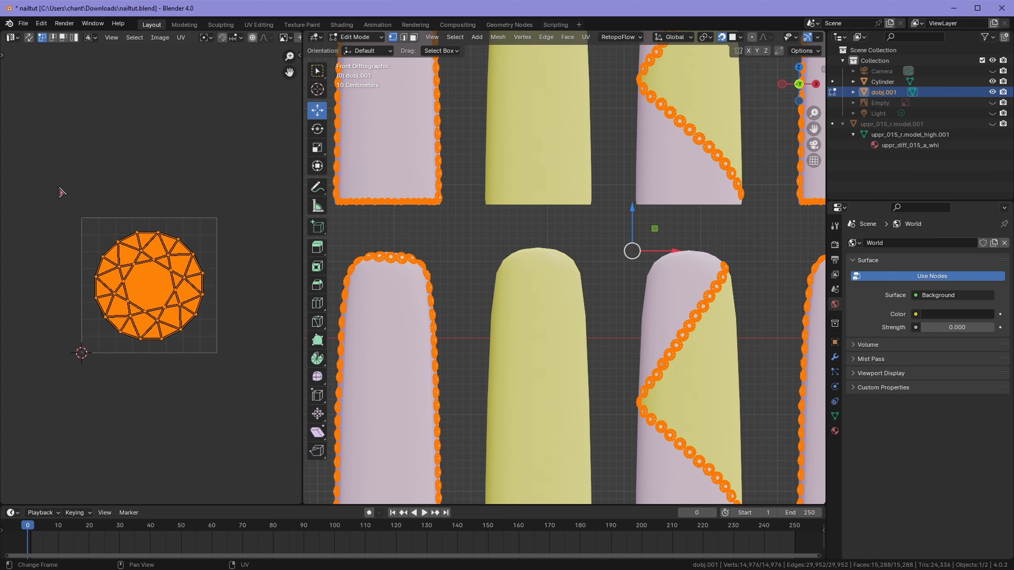
scroll(168, 286, "up", 5)
scroll(182, 319, "down", 3)
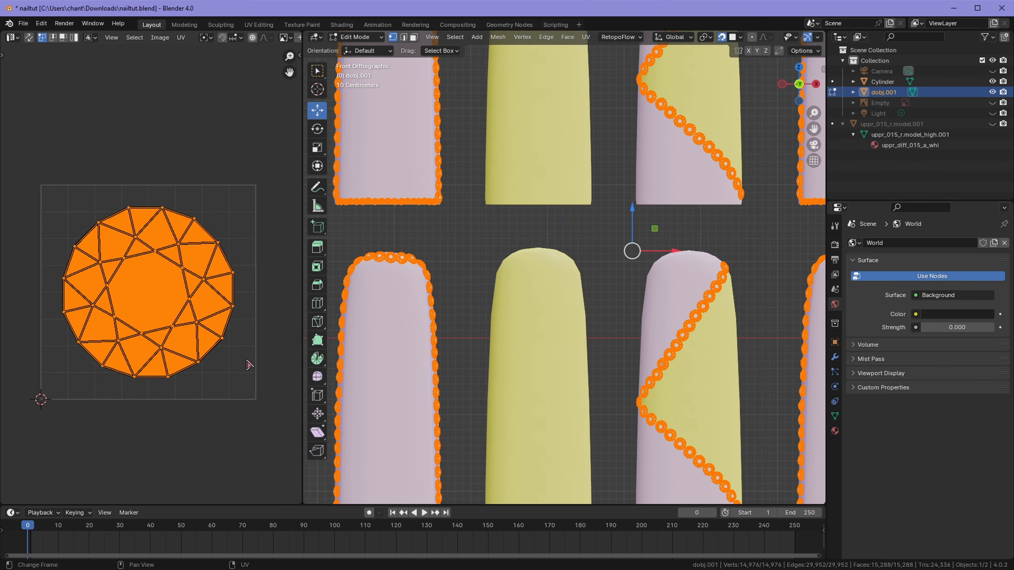
scroll(249, 366, "up", 5)
scroll(235, 367, "down", 4)
left_click(287, 332)
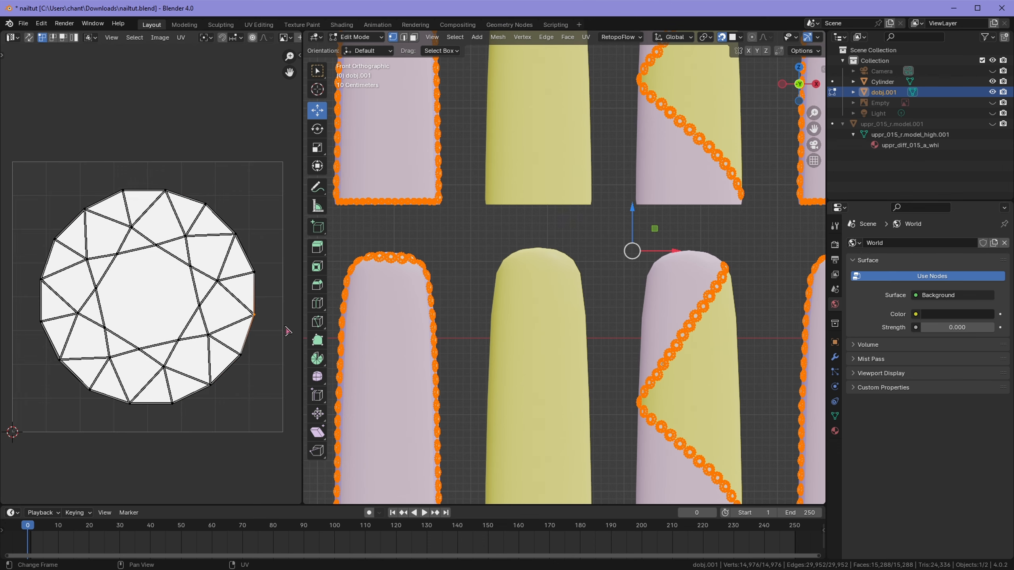
scroll(408, 272, "down", 6)
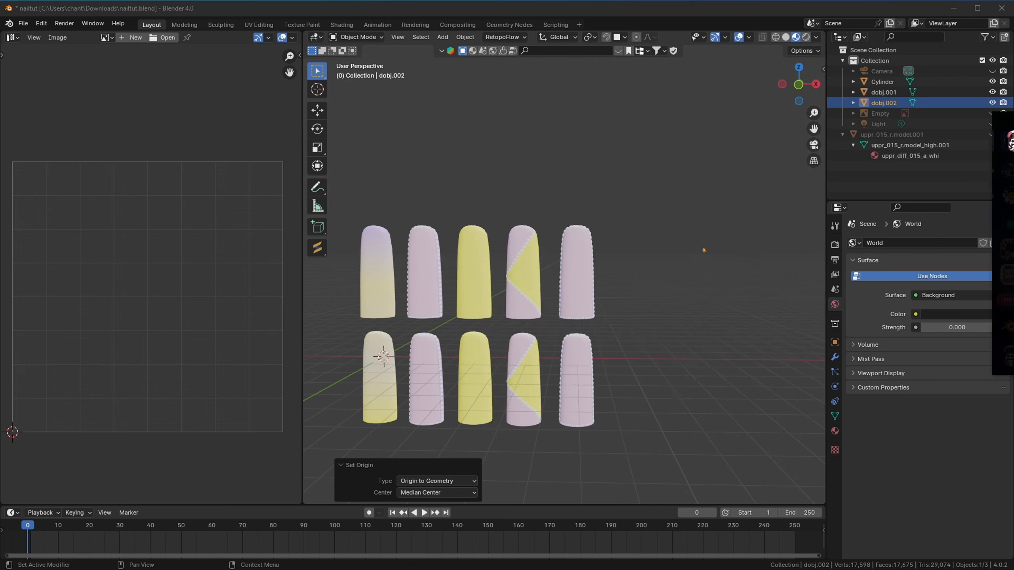
Step: Switch to the chat window to view the nail design reference image, and return to Blender
key("alt+Tab")
left_click_drag(338, 153, 401, 159)
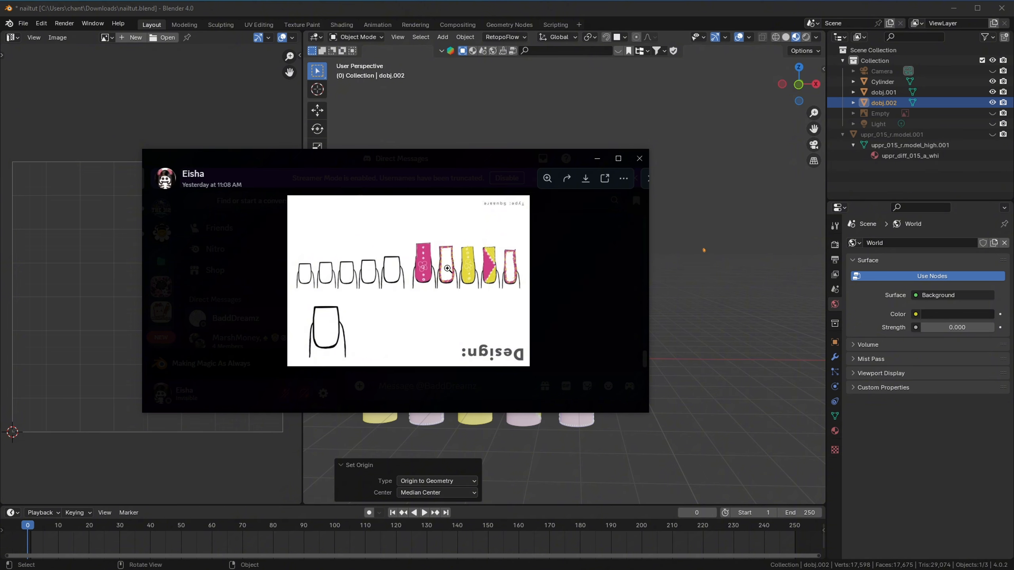
key("alt+Tab")
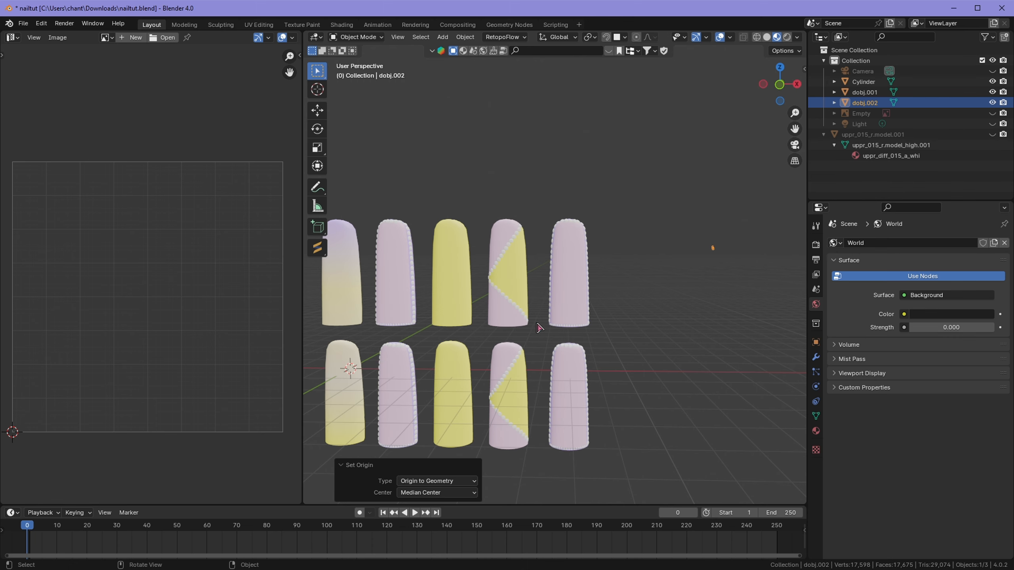
scroll(536, 323, "down", 5)
scroll(536, 323, "up", 4)
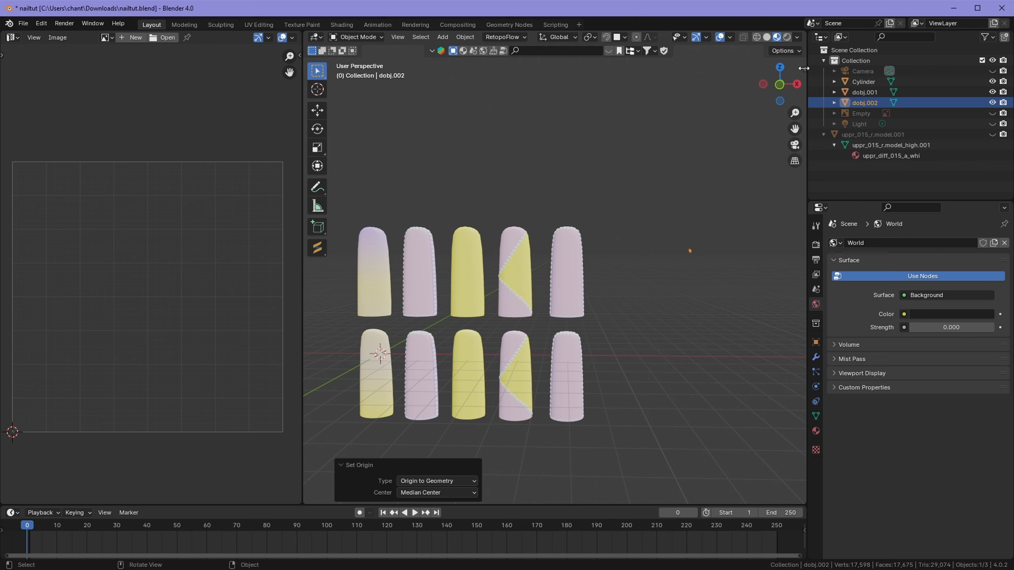
key("n")
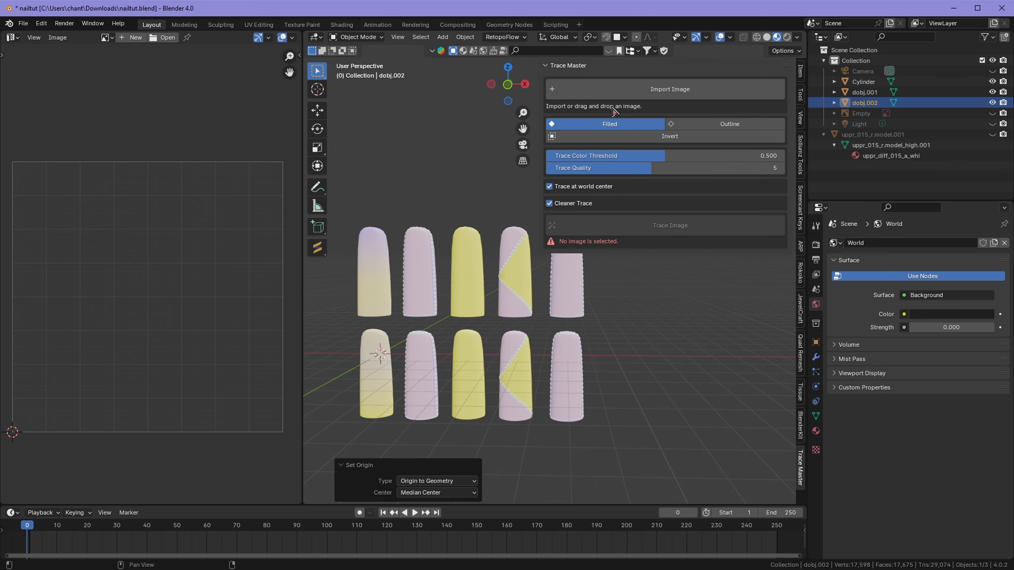
left_click_drag(538, 74, 796, 76)
scroll(657, 237, "down", 2)
scroll(615, 296, "up", 5)
scroll(614, 296, "down", 4)
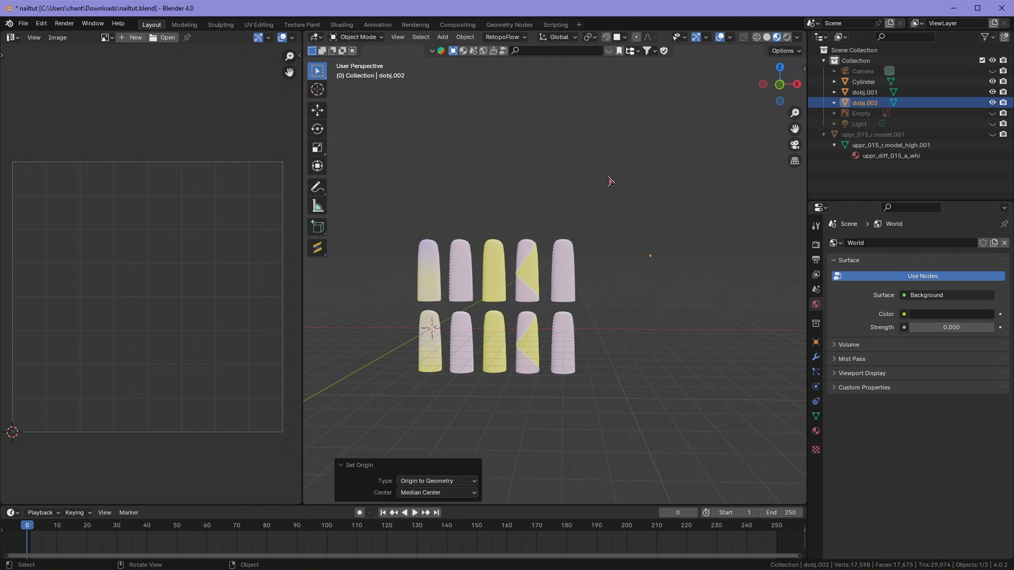
middle_click_drag(608, 182, 614, 234)
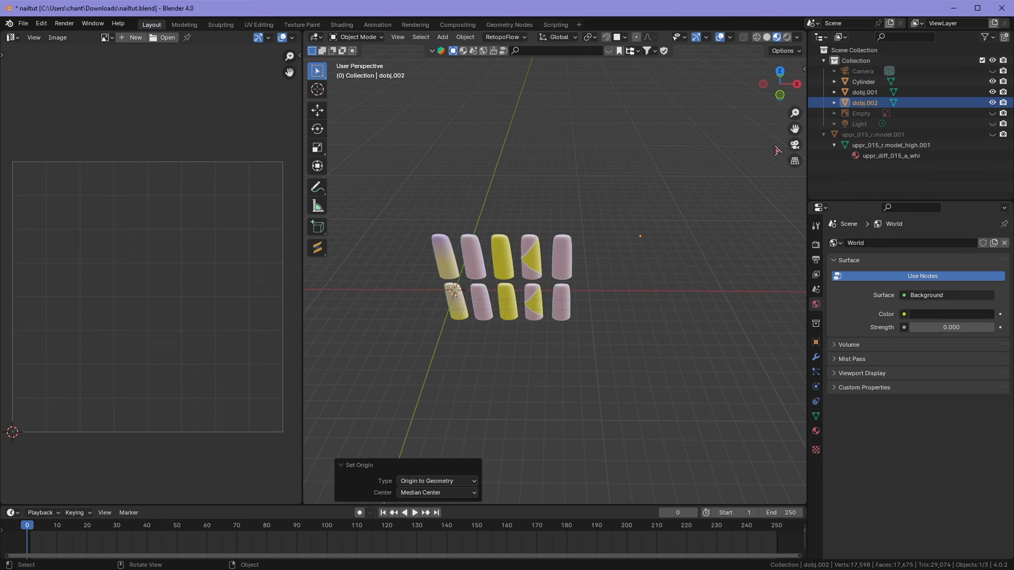
scroll(589, 242, "up", 8)
scroll(572, 256, "down", 7)
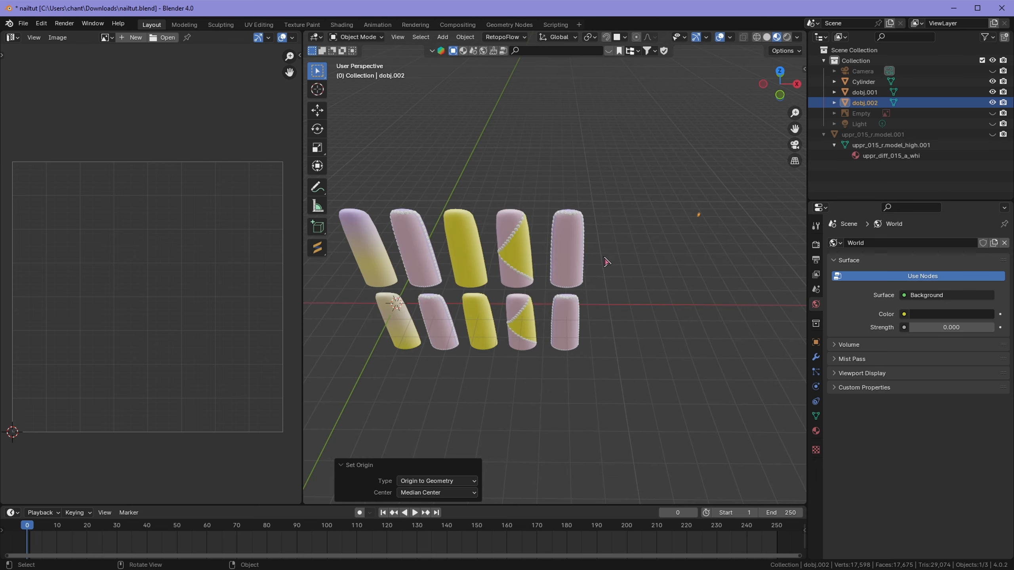
scroll(586, 278, "down", 2)
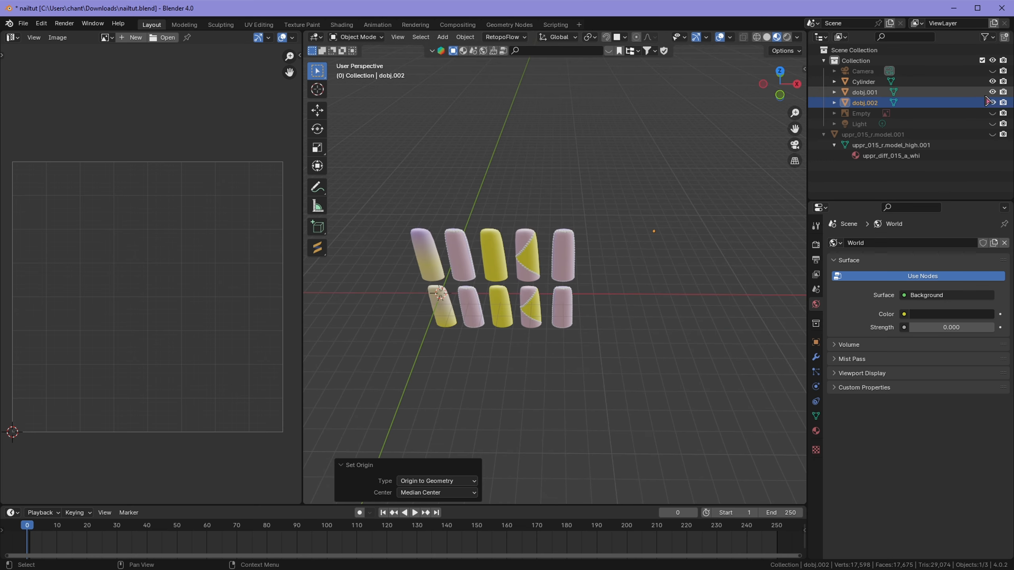
Step: Hide the Cylinder, dobj.001 and dobj.002 objects in the viewport
left_click(993, 82)
left_click(992, 93)
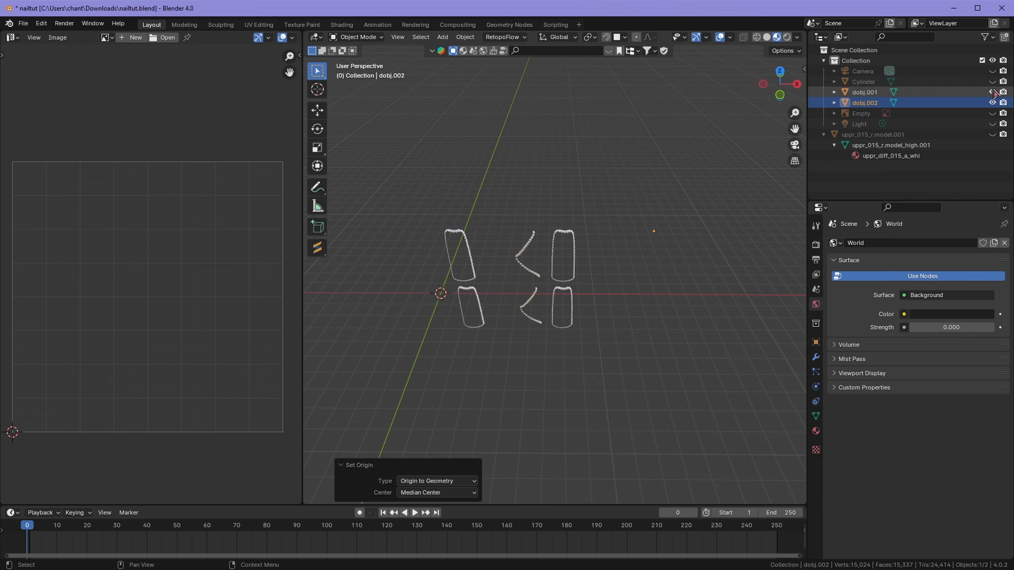
left_click(992, 102)
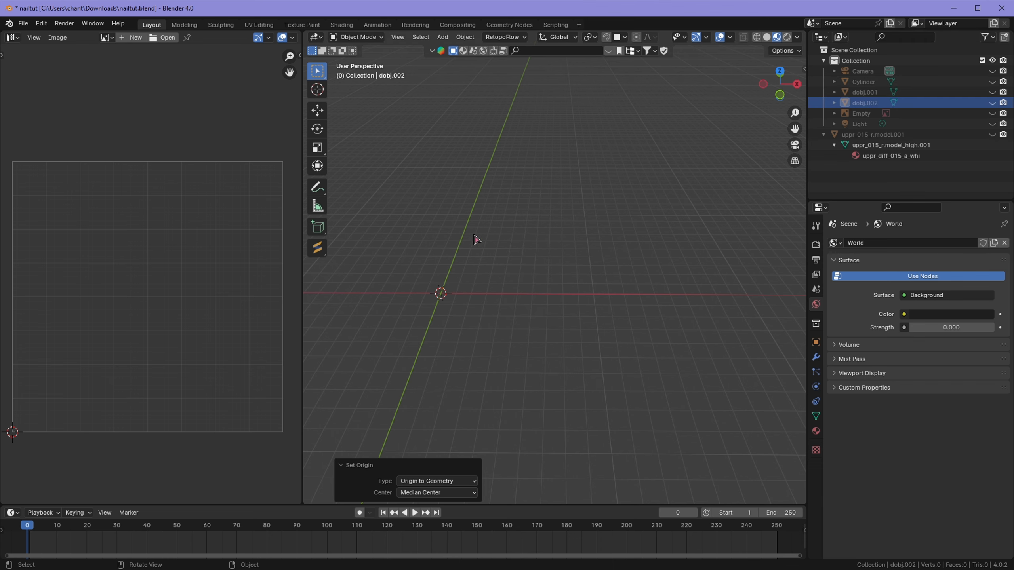
Step: Add a mesh circle at the world origin and set its vertex count to 16
middle_click_drag(479, 238, 457, 208)
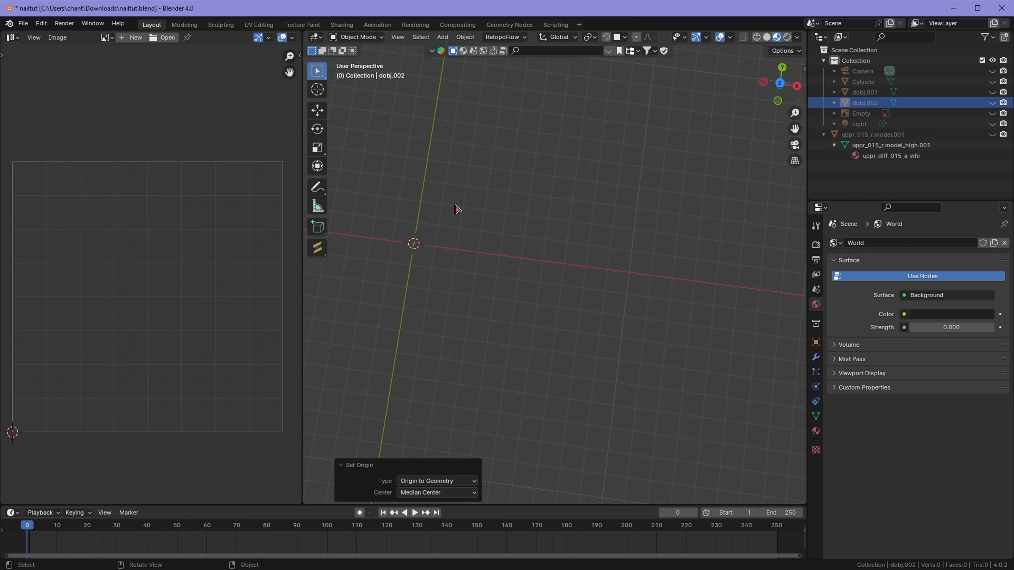
middle_click_drag(460, 208, 469, 222, "shift")
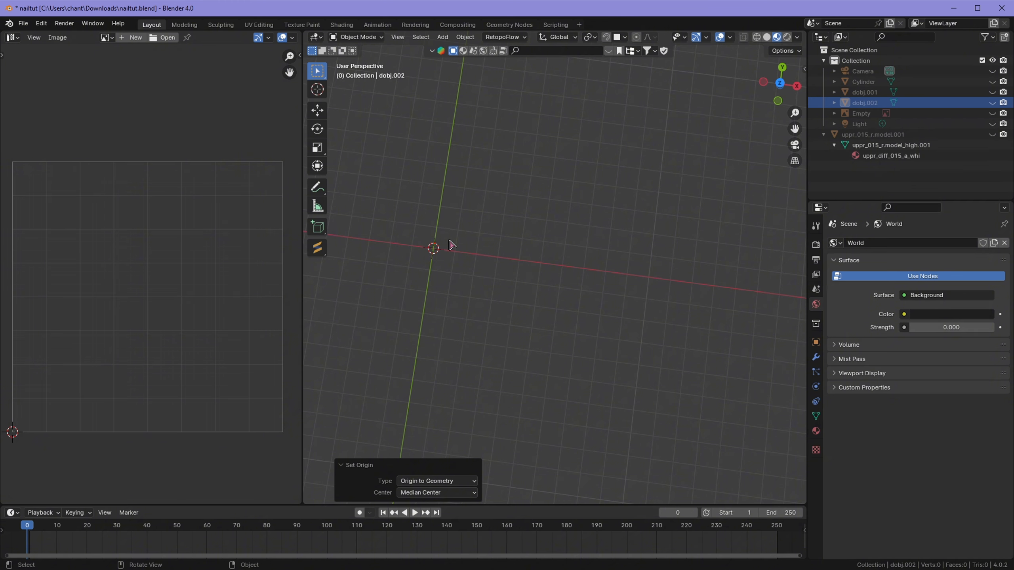
key("KP_1")
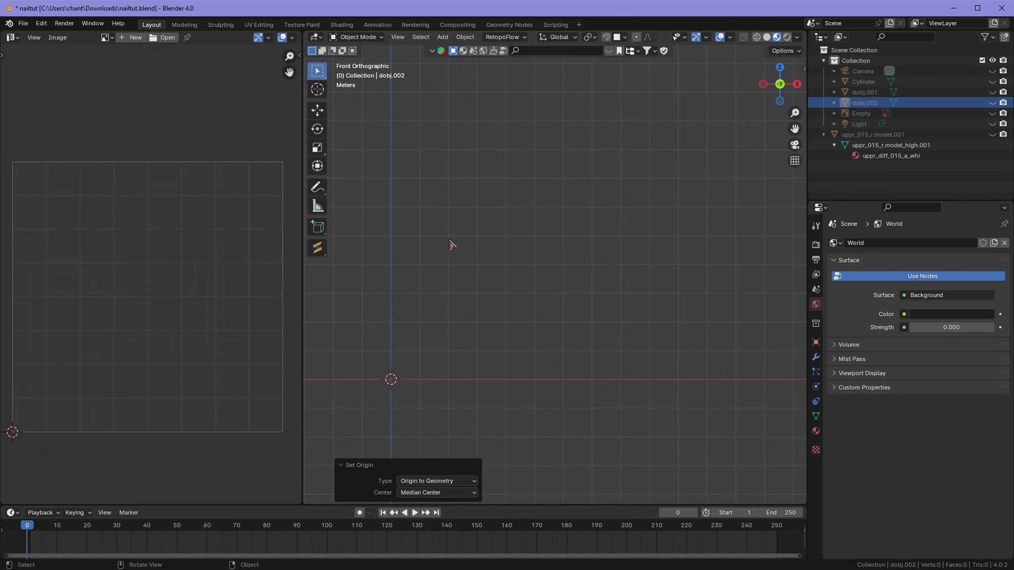
key("KP_7")
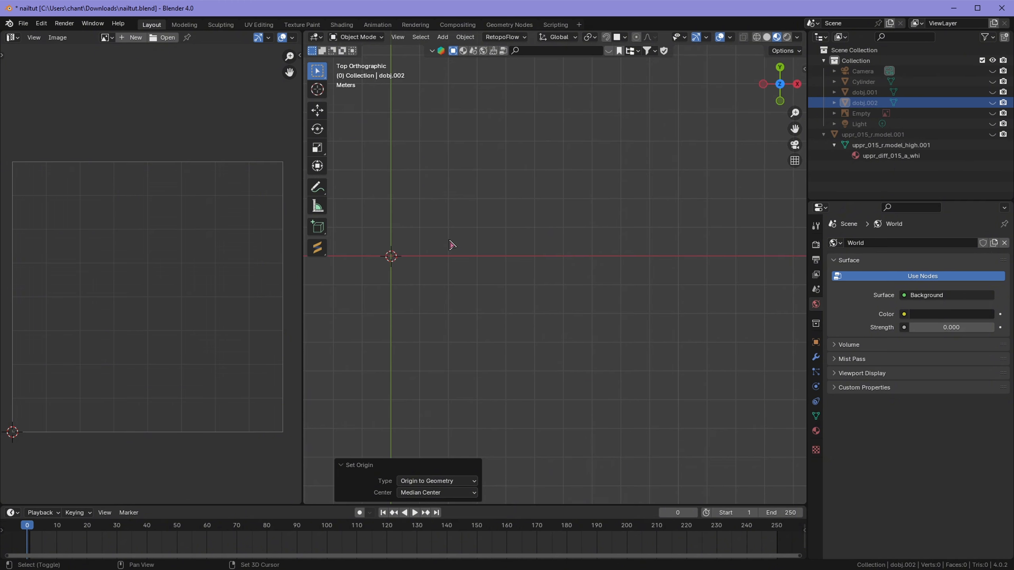
key("shift+a")
mouse_move(423, 256)
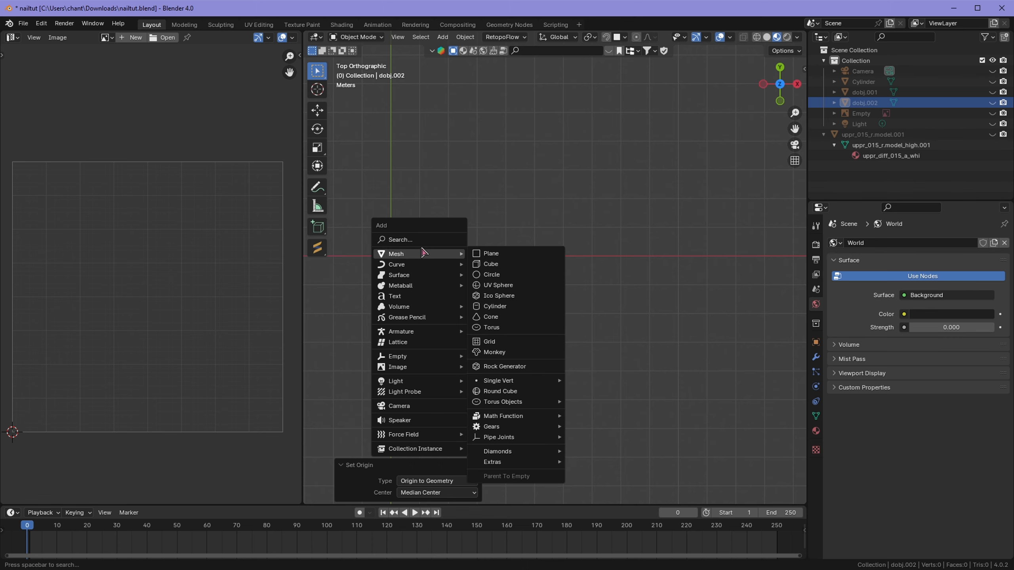
left_click(495, 275)
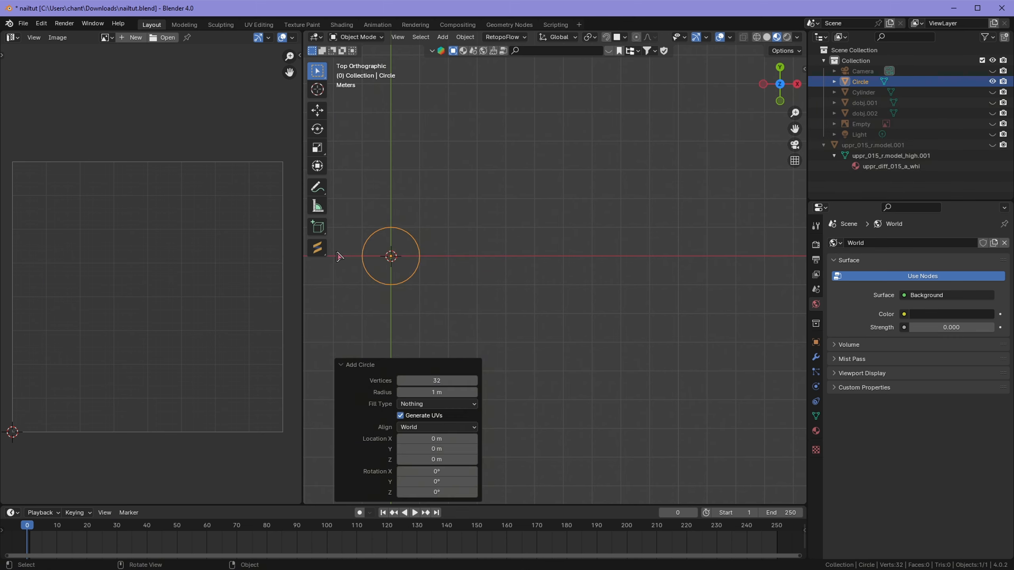
scroll(437, 283, "up", 5)
middle_click_drag(397, 255, 661, 283, "shift")
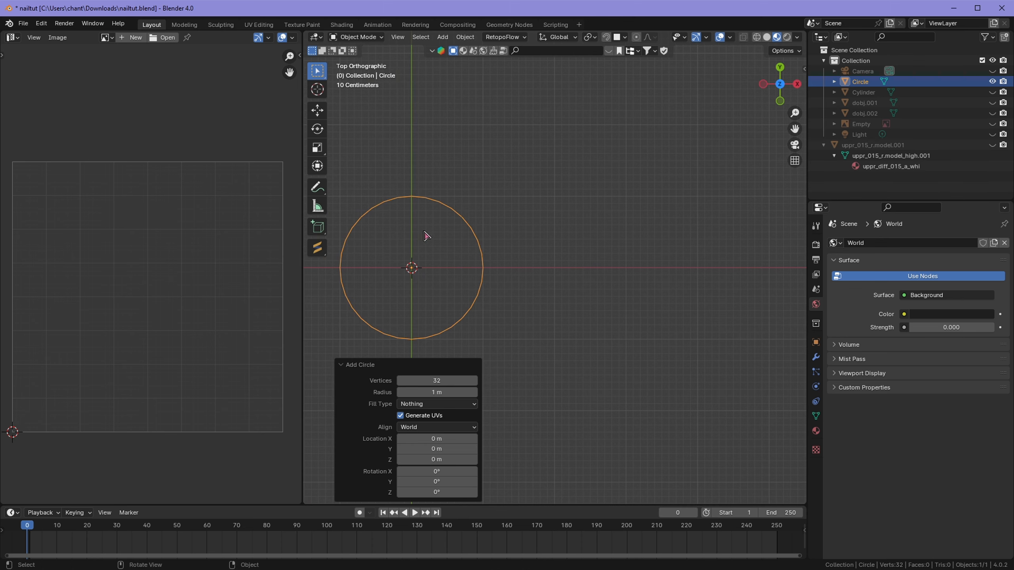
left_click(452, 378)
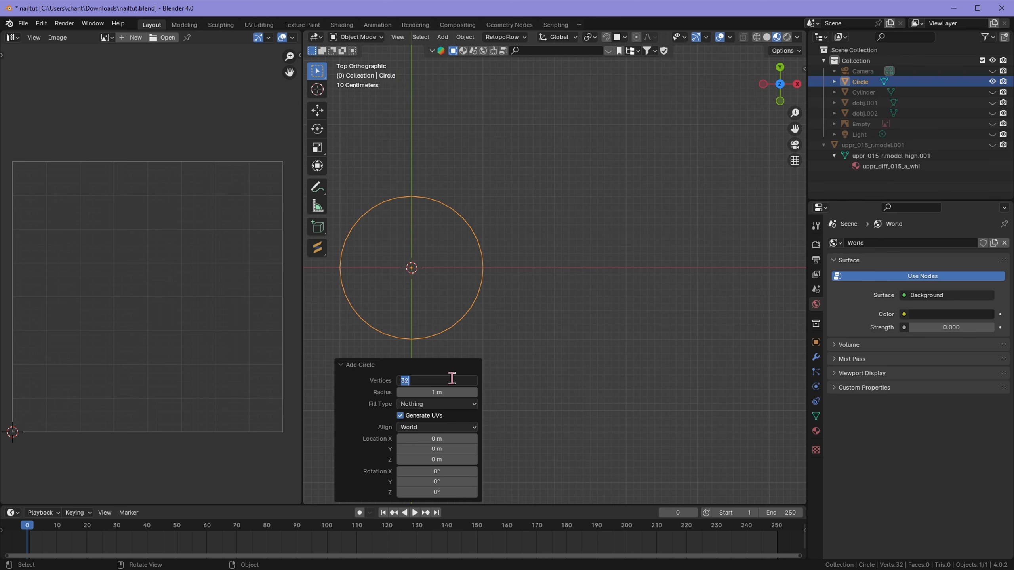
type("16")
key("Return")
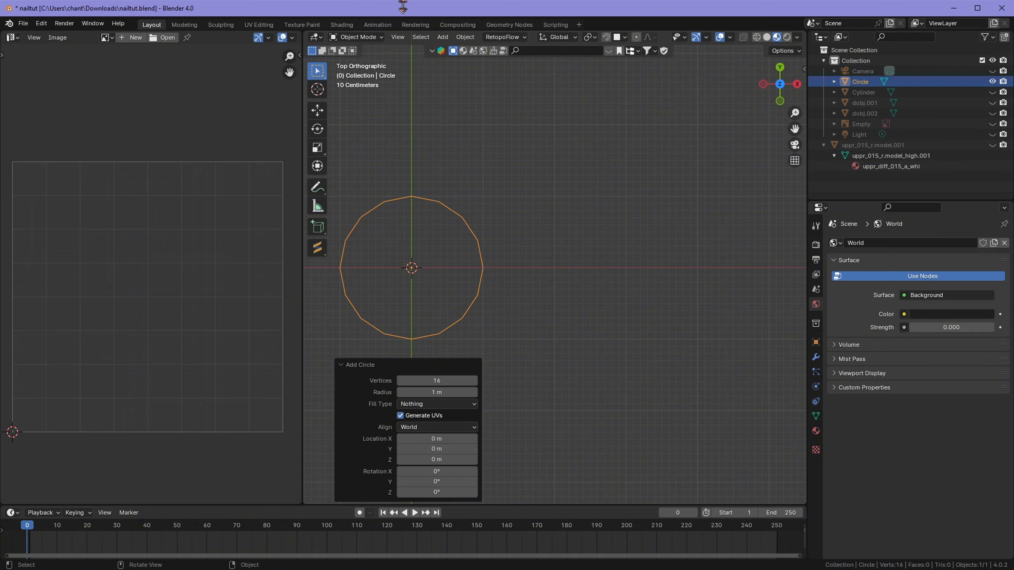
Step: Enter Edit Mode on the new circle
left_click(377, 37)
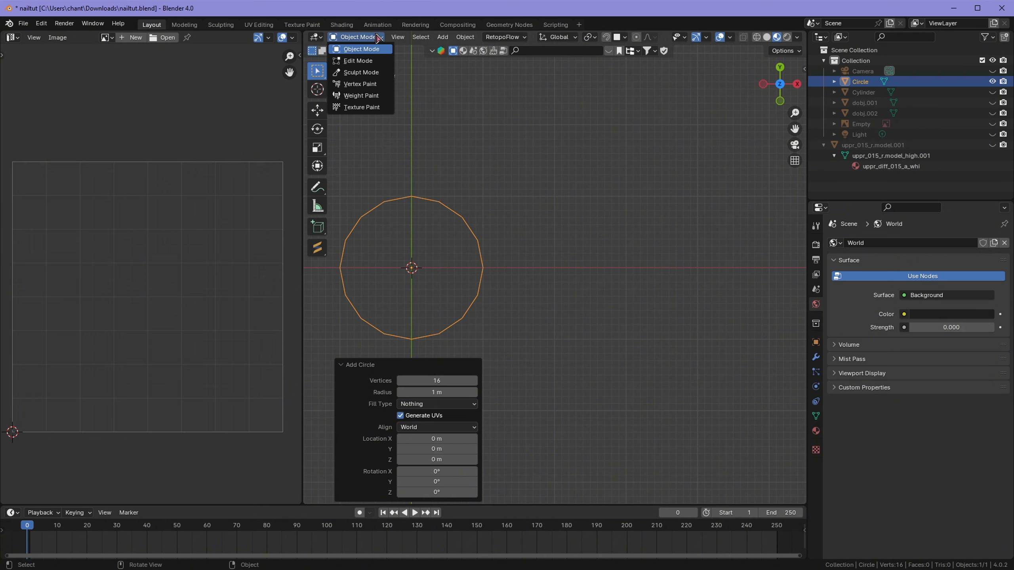
left_click(358, 61)
middle_click_drag(458, 237, 539, 254, "shift")
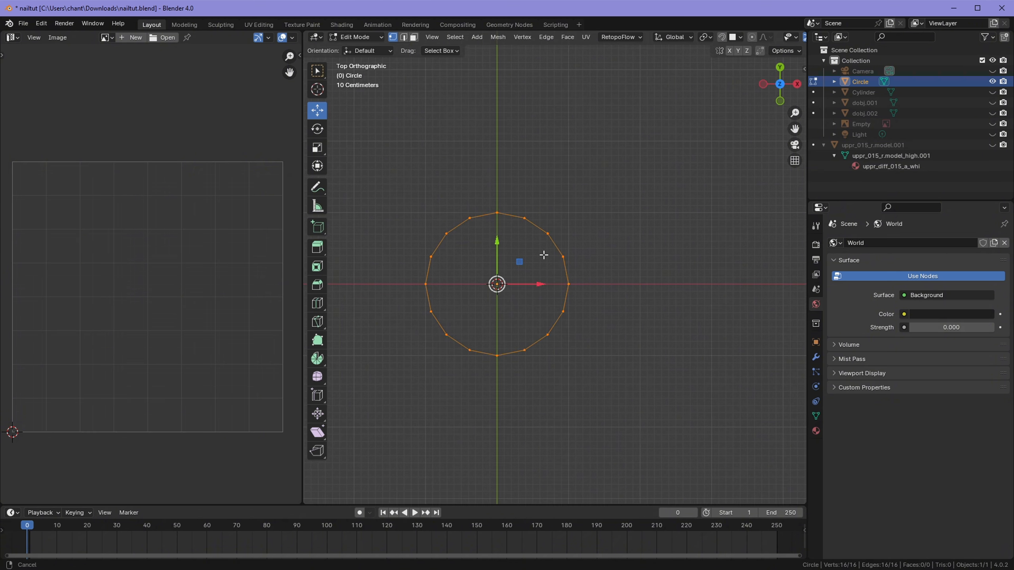
middle_click_drag(591, 225, 571, 290)
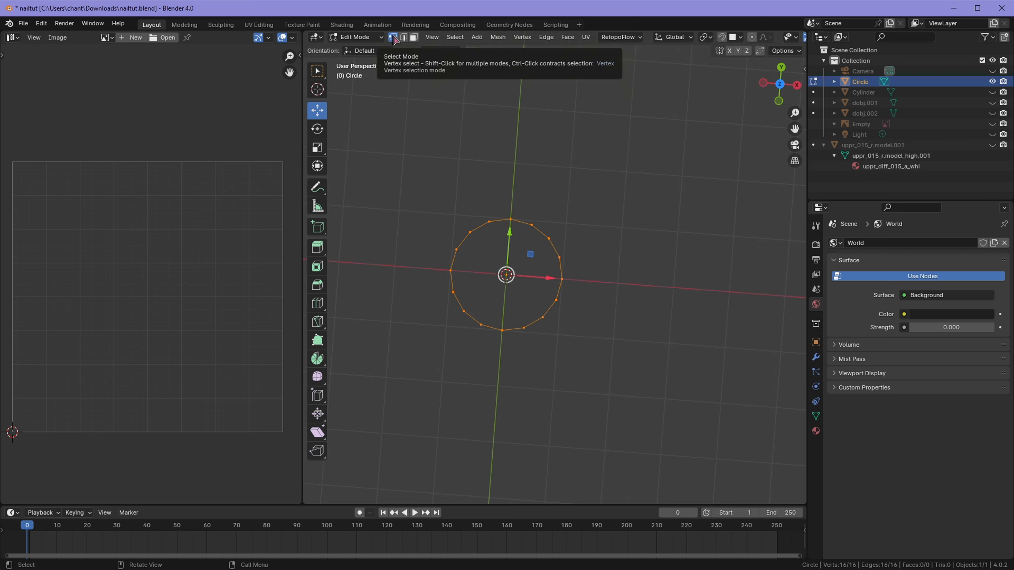
Step: In top view, select the circle's four diagonal vertices and scale them toward the centre by about 0.27 to form a four-petal outline
key("KP_7")
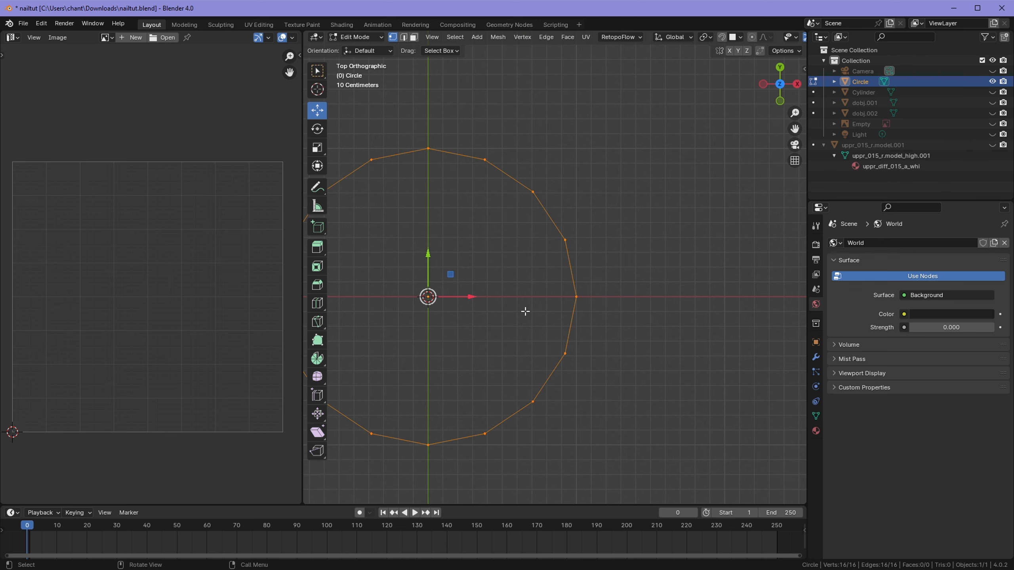
scroll(425, 301, "down", 5, "ctrl")
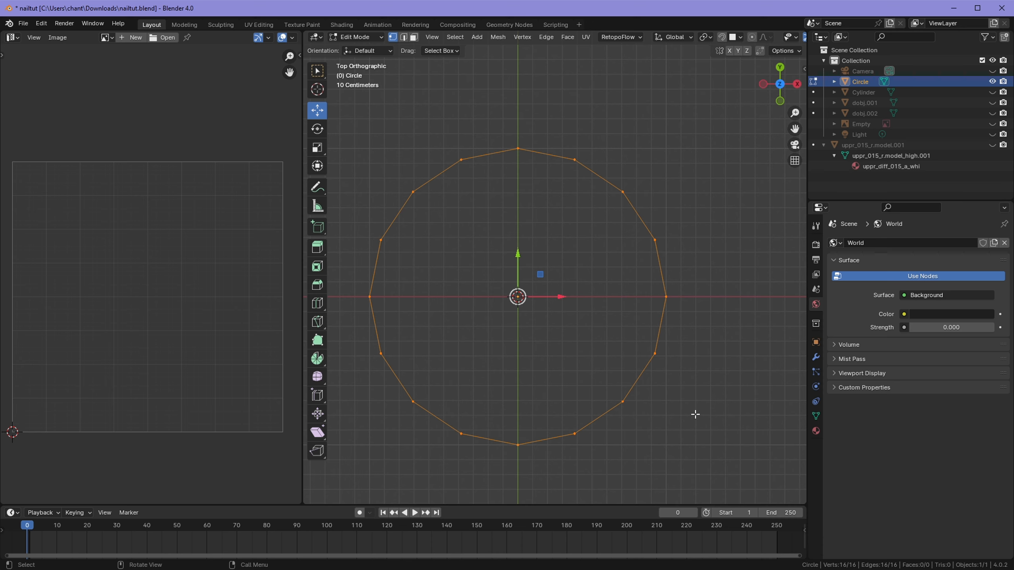
left_click(493, 307)
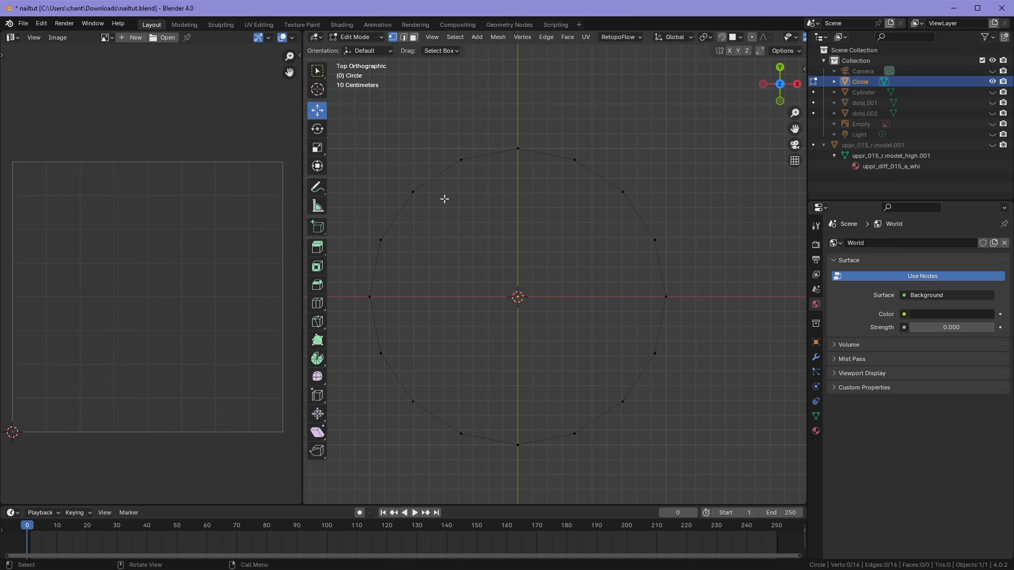
left_click_drag(382, 159, 442, 230)
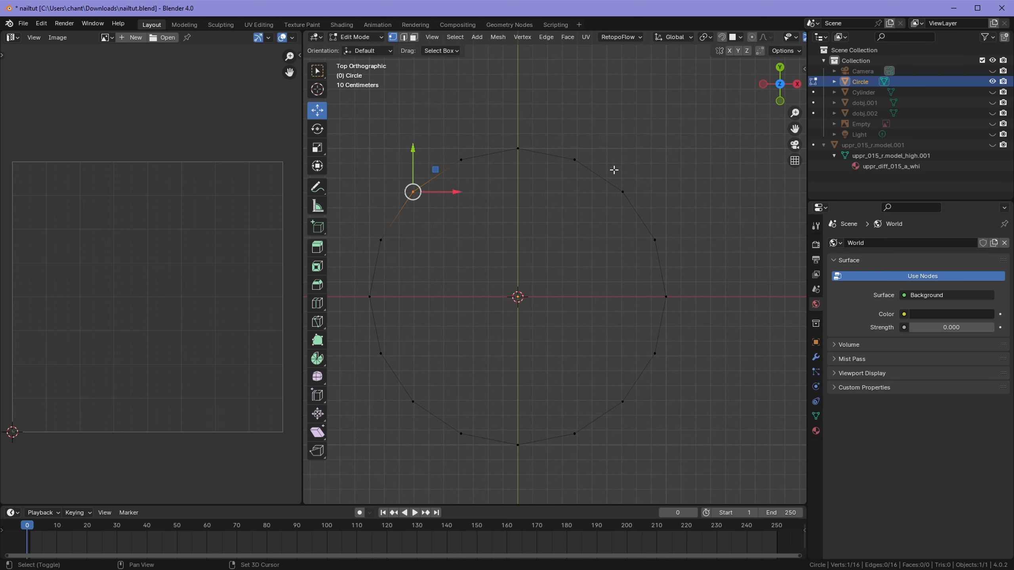
left_click_drag(608, 169, 631, 210)
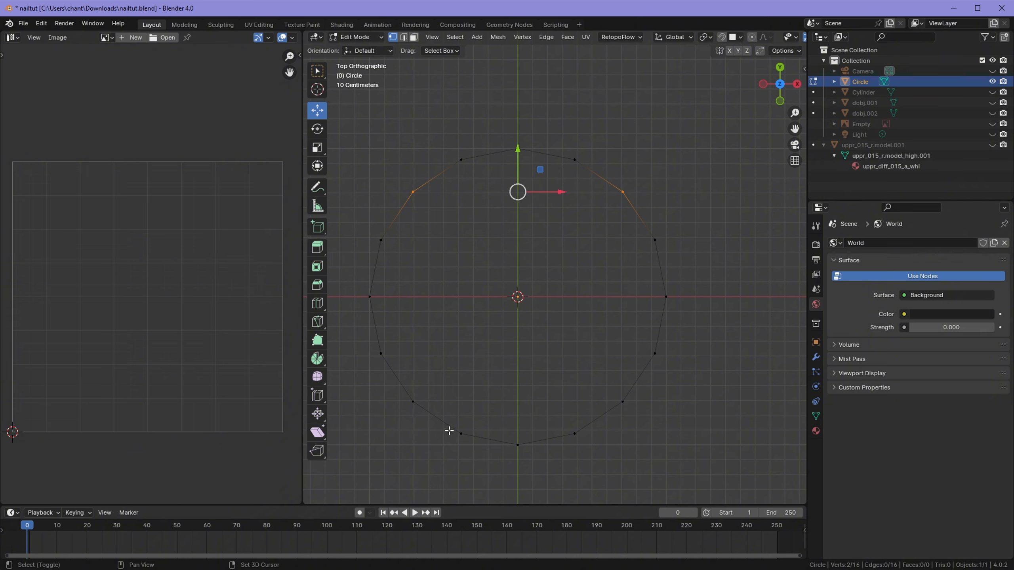
left_click_drag(401, 385, 443, 416, "shift")
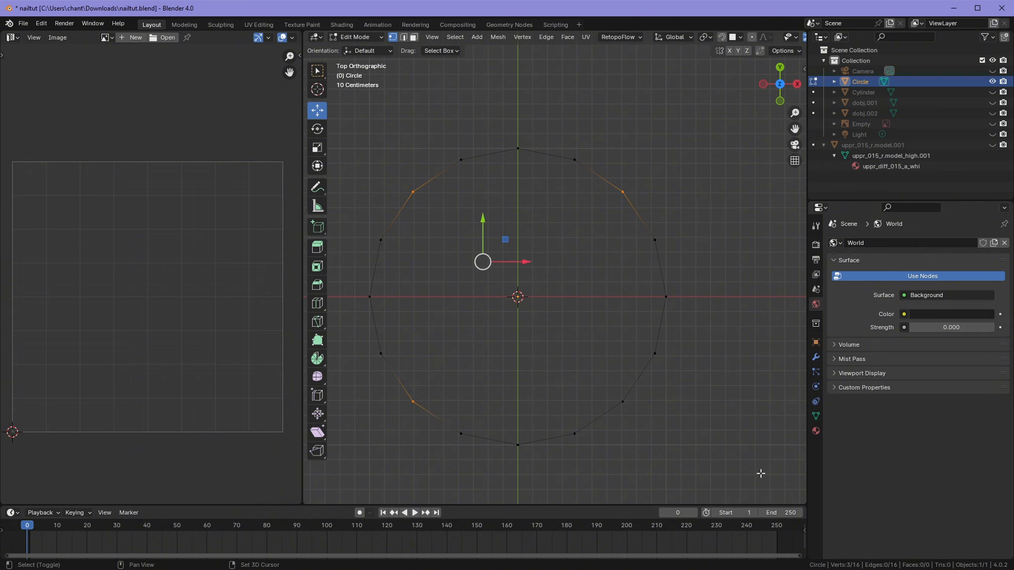
left_click_drag(650, 417, 604, 381, "shift")
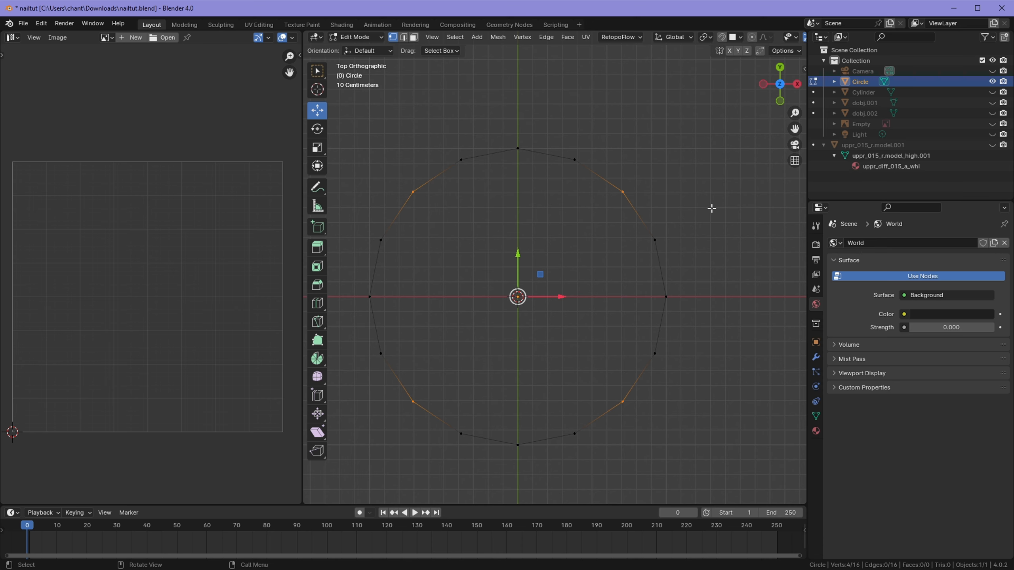
key("s")
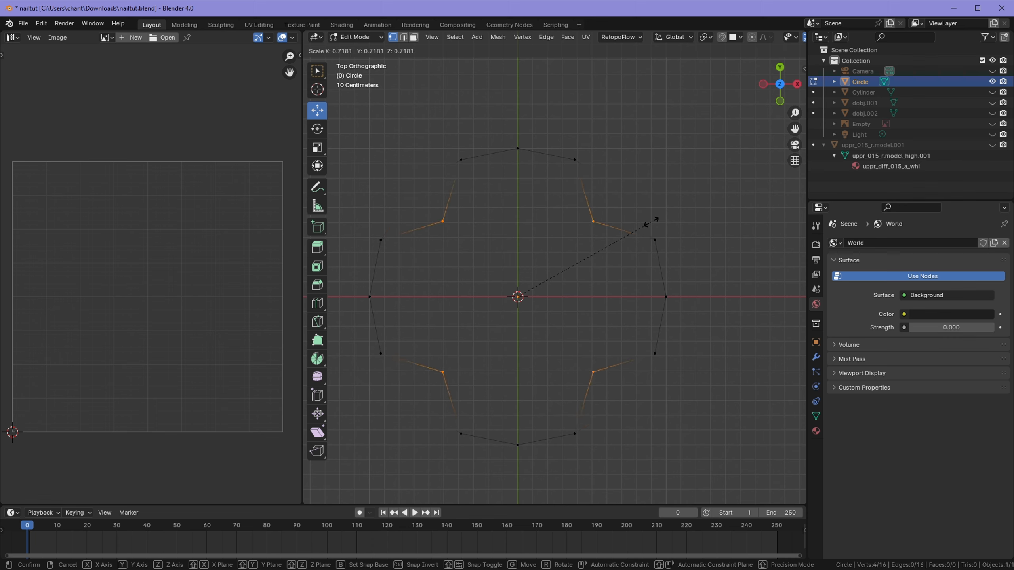
mouse_move(586, 235)
left_click(546, 246)
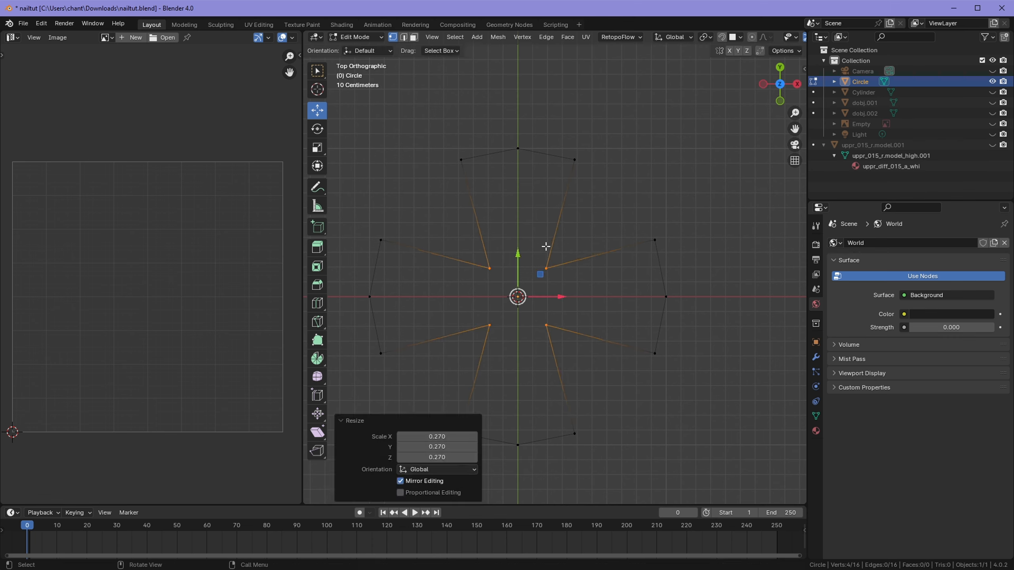
Step: Scale the four corner vertices of the two petals along the X axis inward by about 0.698 to give them pointed tips
scroll(557, 405, "down", 3)
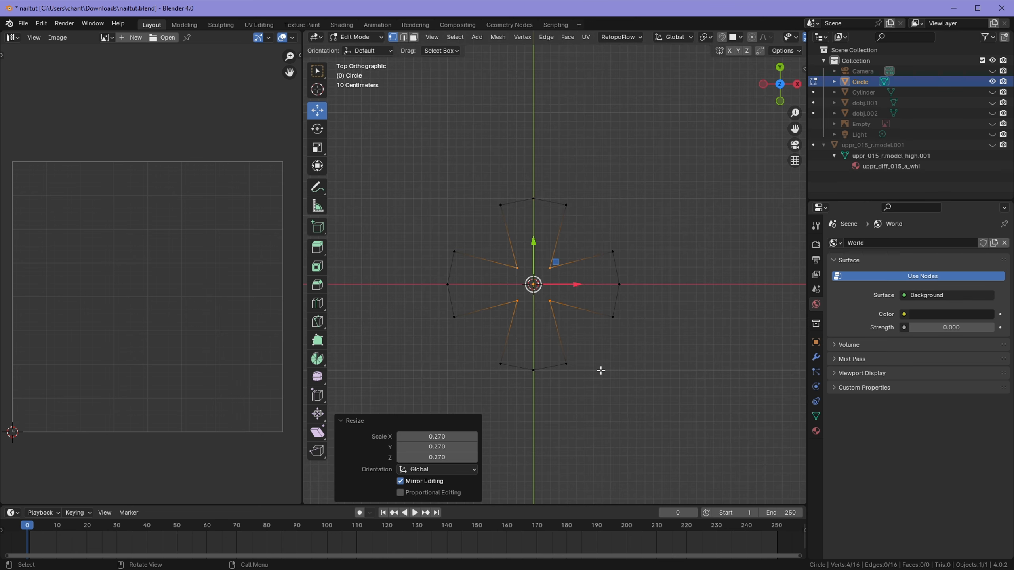
scroll(601, 371, "up", 4)
scroll(600, 267, "down", 2)
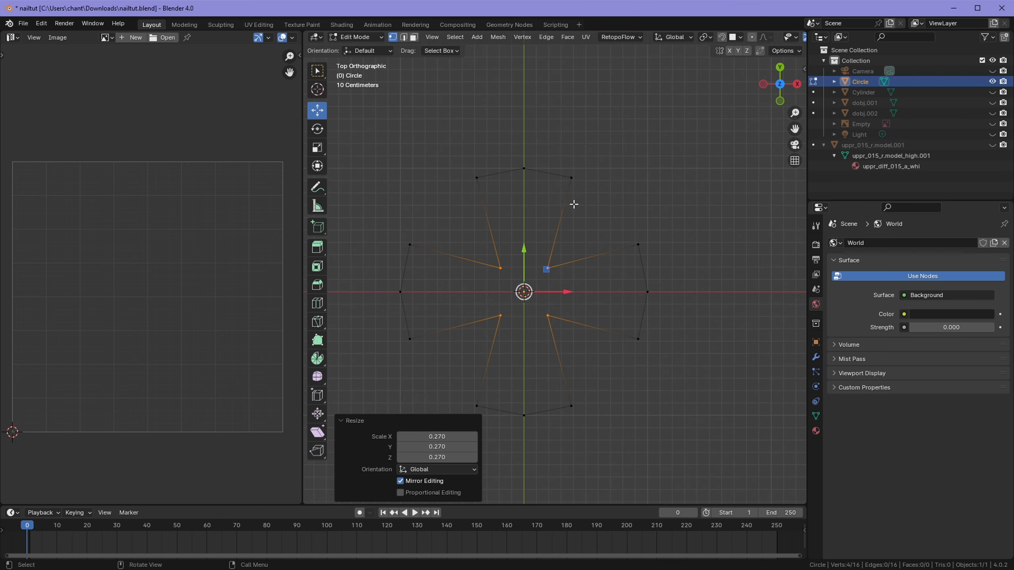
scroll(633, 262, "up", 5)
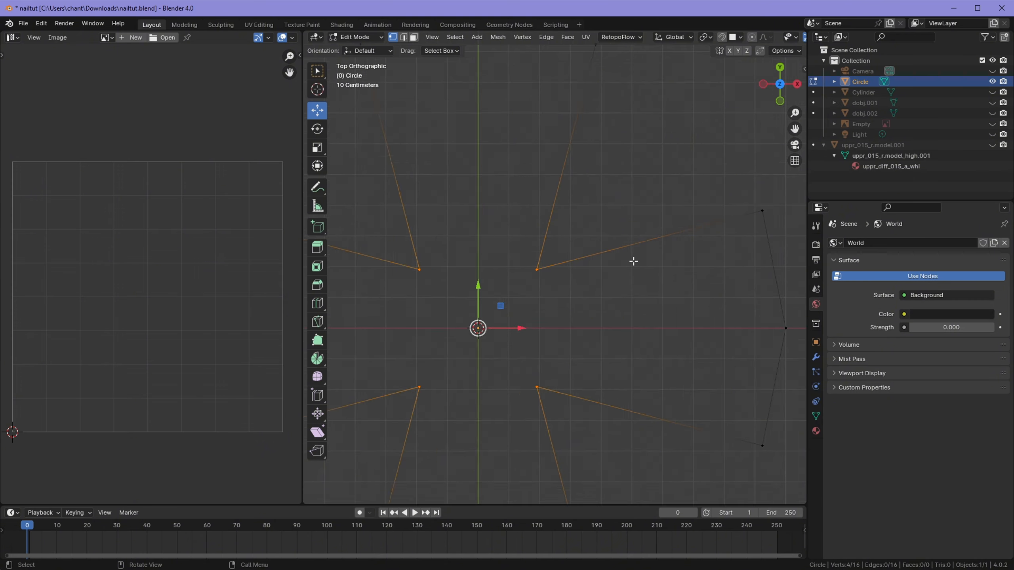
scroll(633, 262, "down", 5)
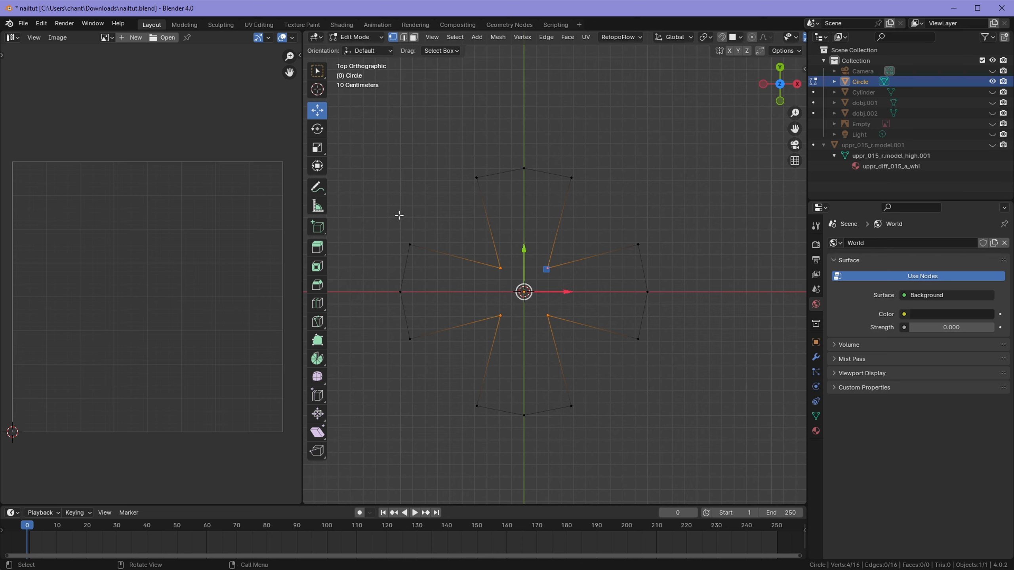
left_click_drag(383, 210, 434, 259)
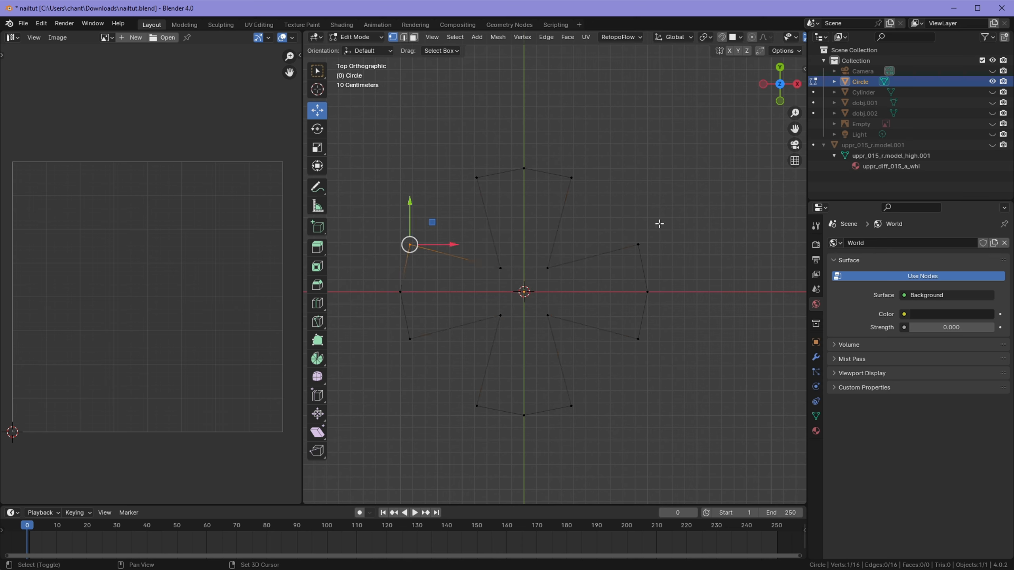
left_click_drag(631, 216, 655, 261, "shift")
left_click_drag(668, 372, 626, 321, "shift")
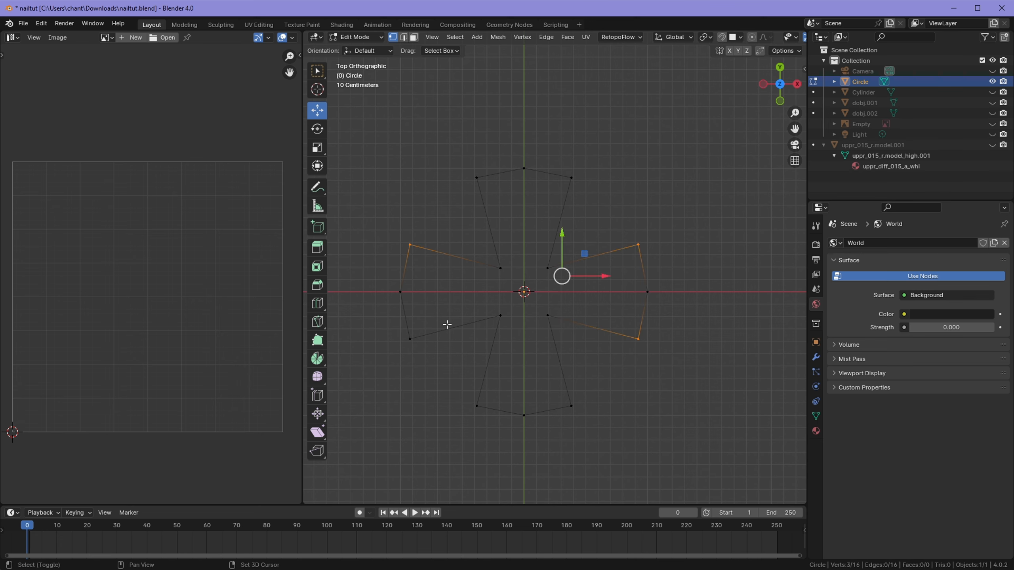
left_click_drag(382, 316, 439, 361, "shift")
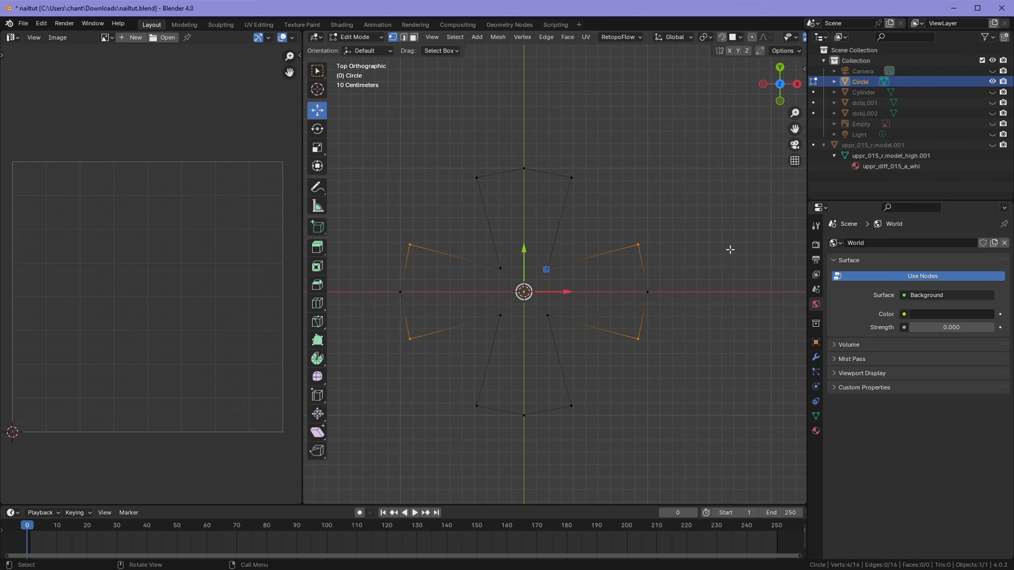
key("s")
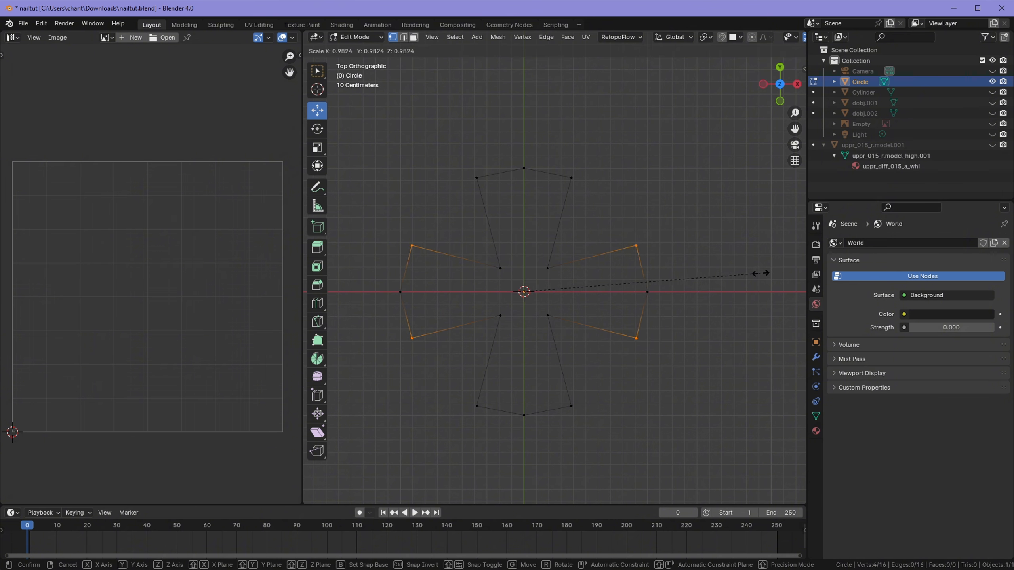
left_click(692, 277)
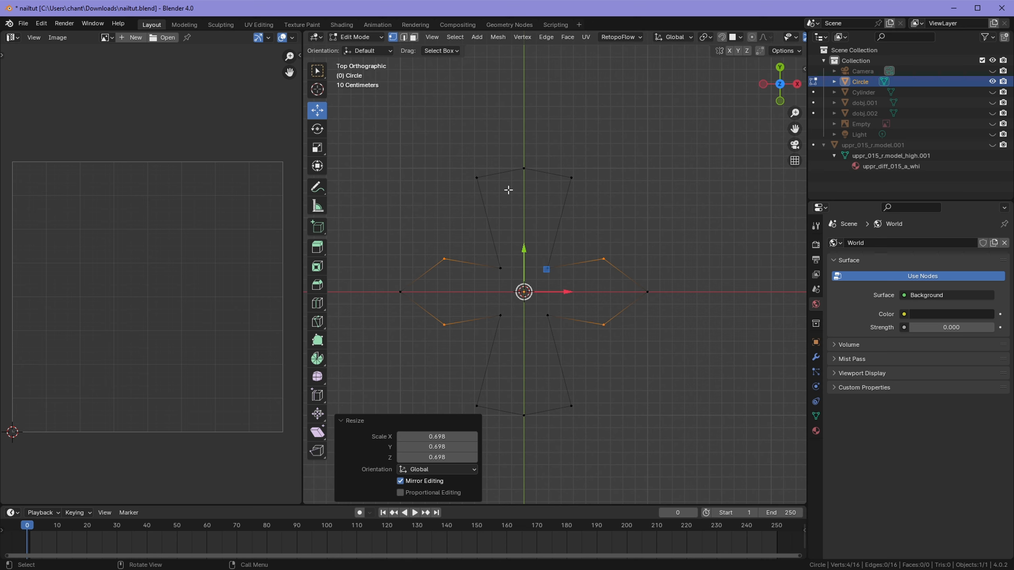
Step: Select only the four corner vertices of the two petals along the Y axis and scale them inward by about 0.675
left_click_drag(451, 154, 491, 224)
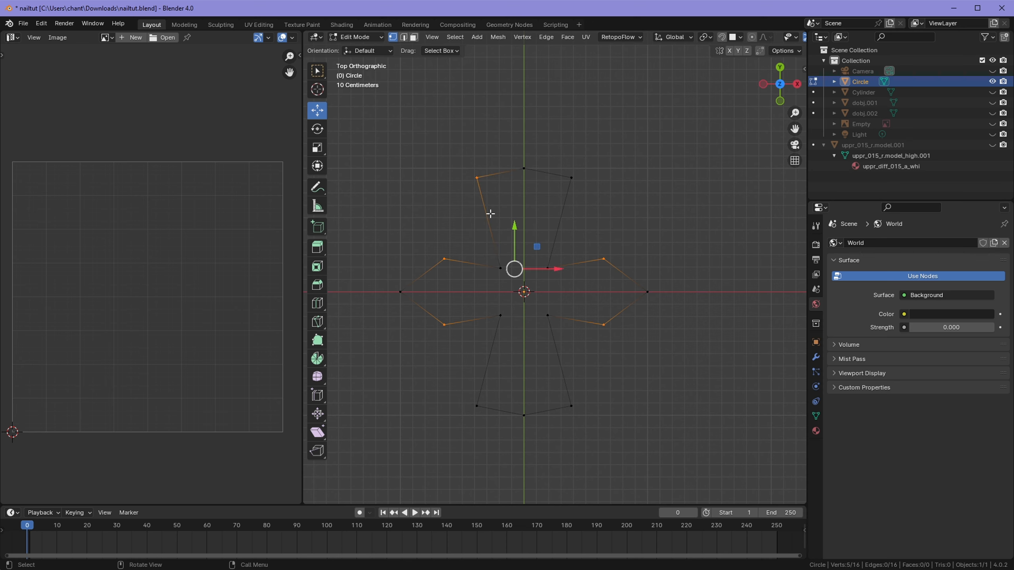
left_click(440, 160)
left_click_drag(439, 159, 502, 191)
left_click_drag(567, 155, 597, 226, "shift")
left_click_drag(593, 413, 555, 390, "shift")
left_click_drag(469, 380, 484, 421, "shift")
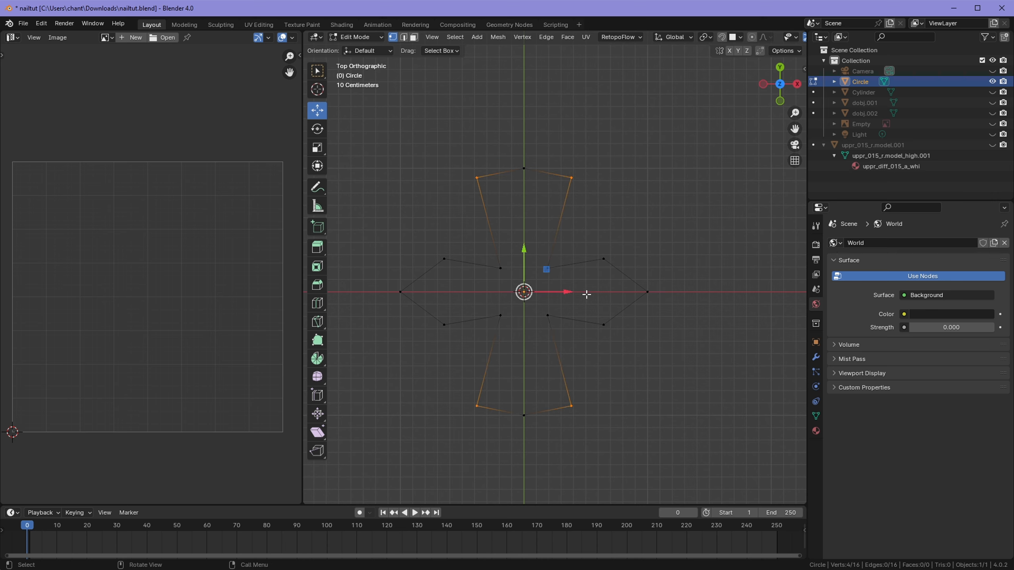
key("s")
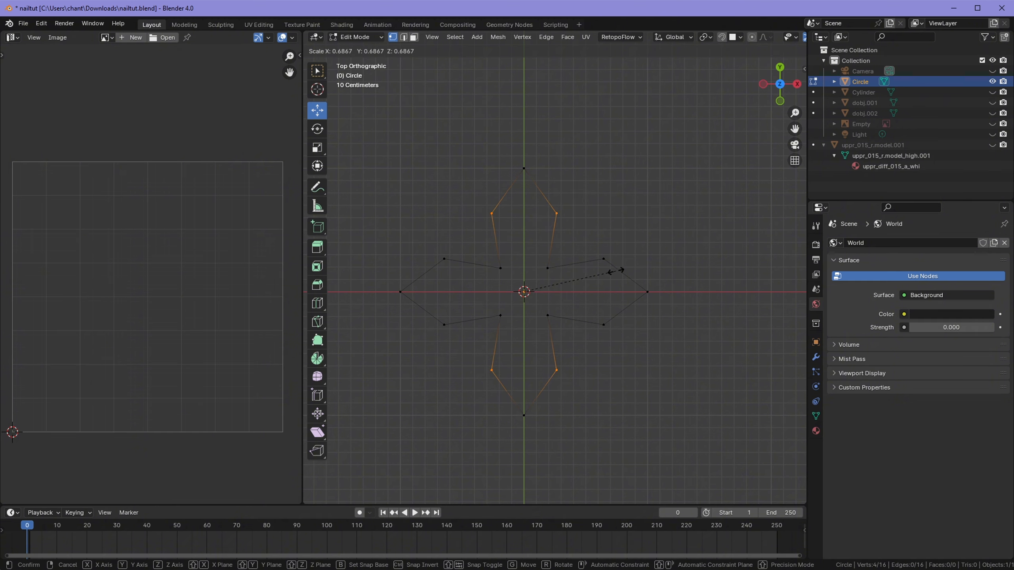
left_click(614, 272)
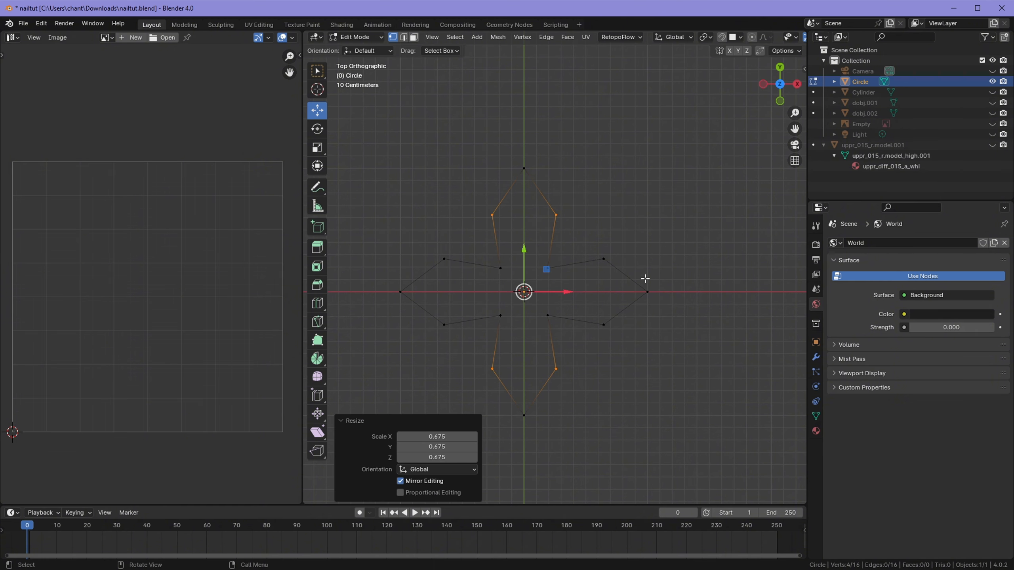
Step: Widen the two Y-axis petals by scaling their four corner vertices outward along X only
key("s")
key("x")
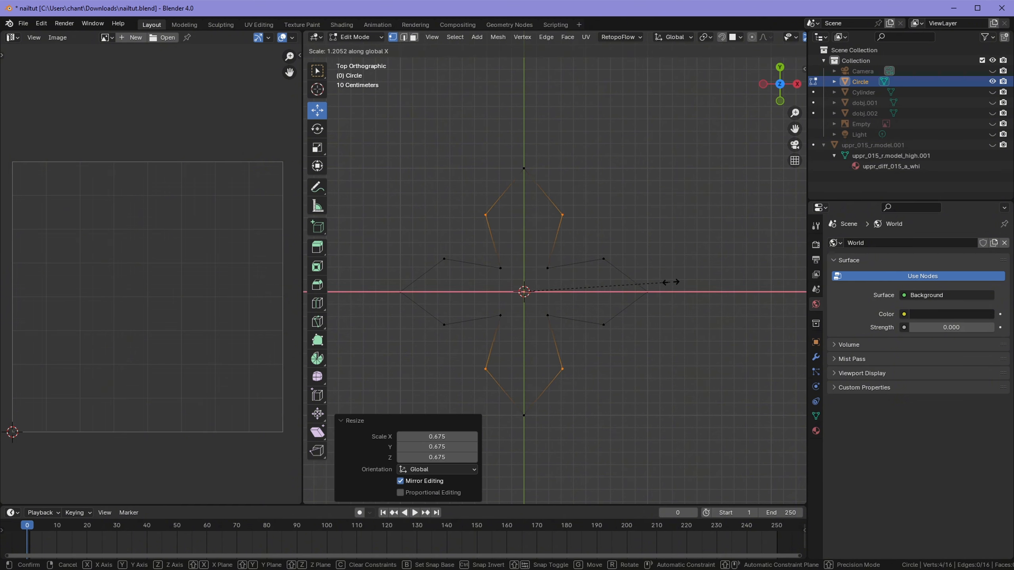
left_click(695, 283)
Step: Replace the selection with the corner vertices of the two petals along the X axis
left_click_drag(585, 244, 619, 268)
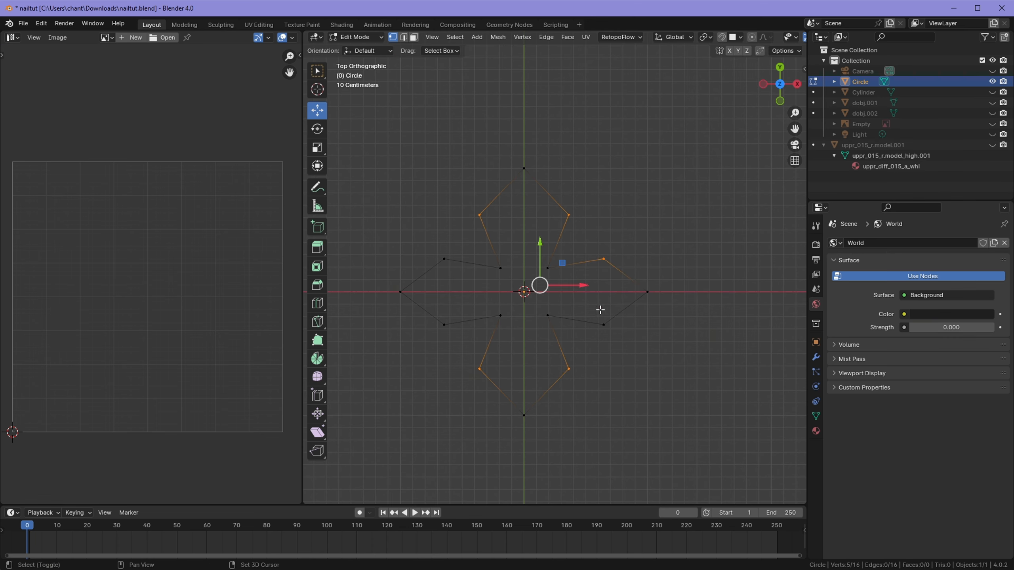
left_click_drag(594, 310, 614, 333)
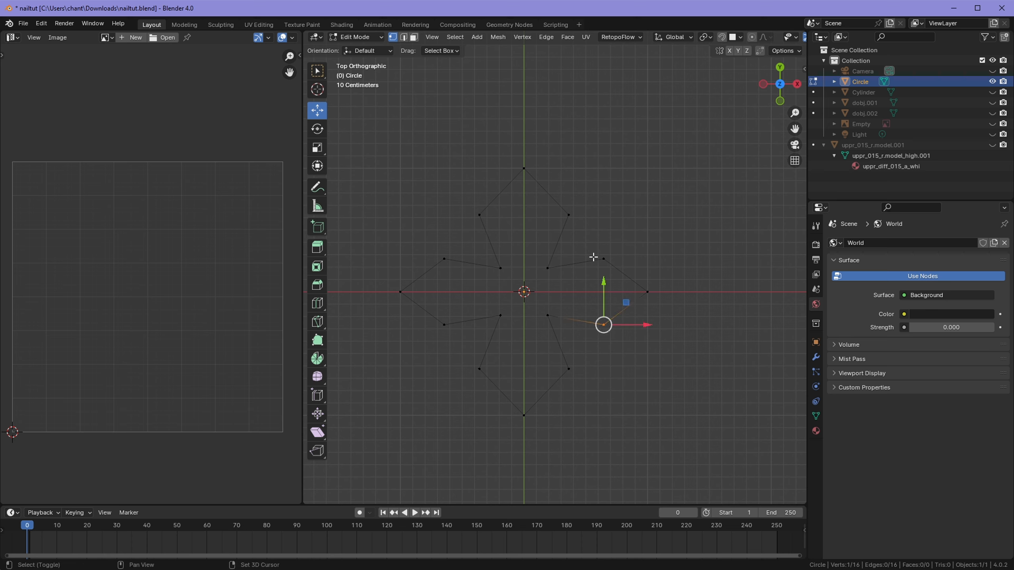
left_click_drag(584, 236, 623, 274, "shift")
left_click_drag(424, 246, 464, 271, "shift")
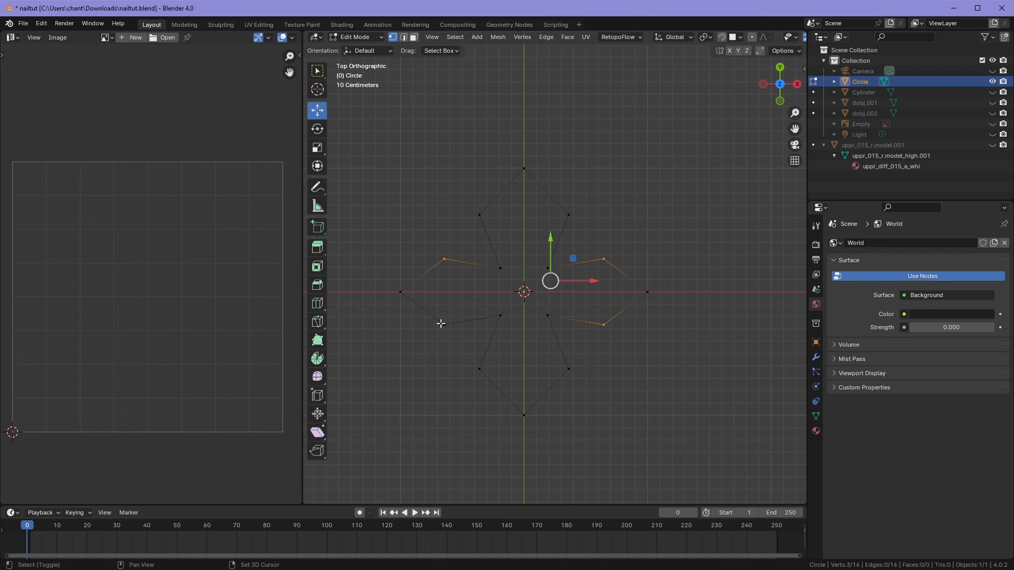
Step: Scale the four outer side vertices of the left and right petals by about 1.24 along Y, and fill the whole outline with a face
left_click_drag(430, 319, 480, 329, "shift")
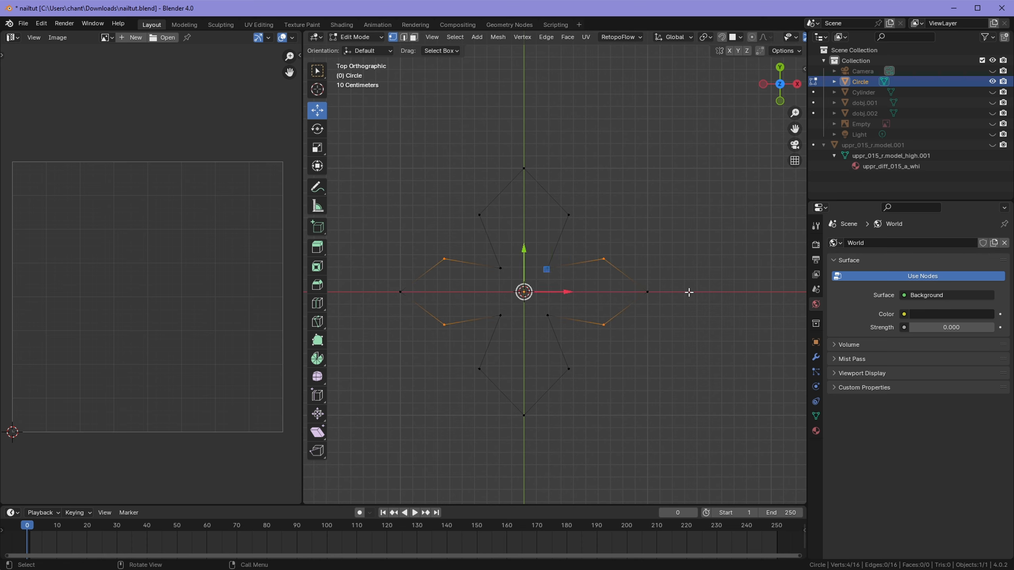
key("s")
key("y")
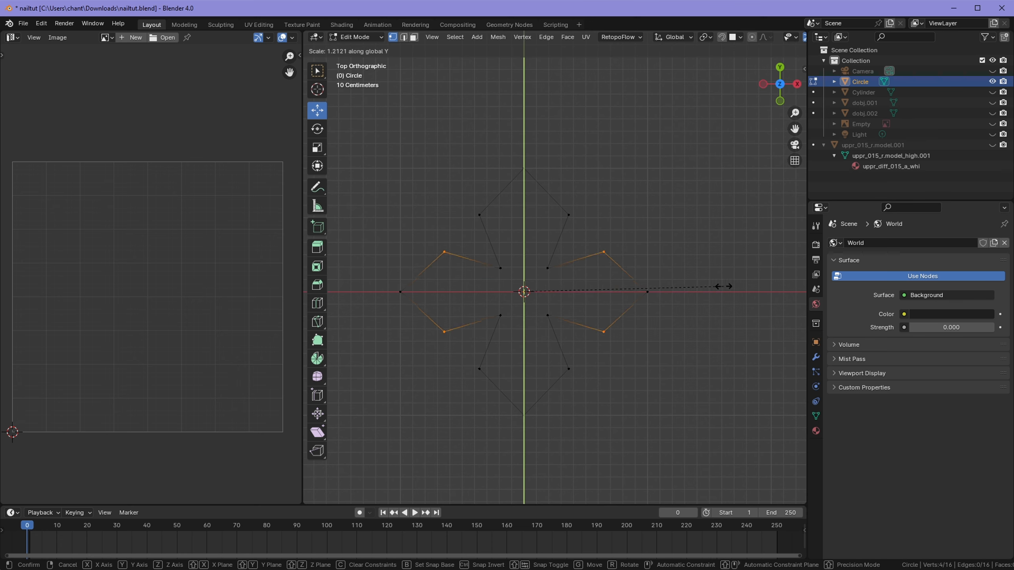
left_click(728, 286)
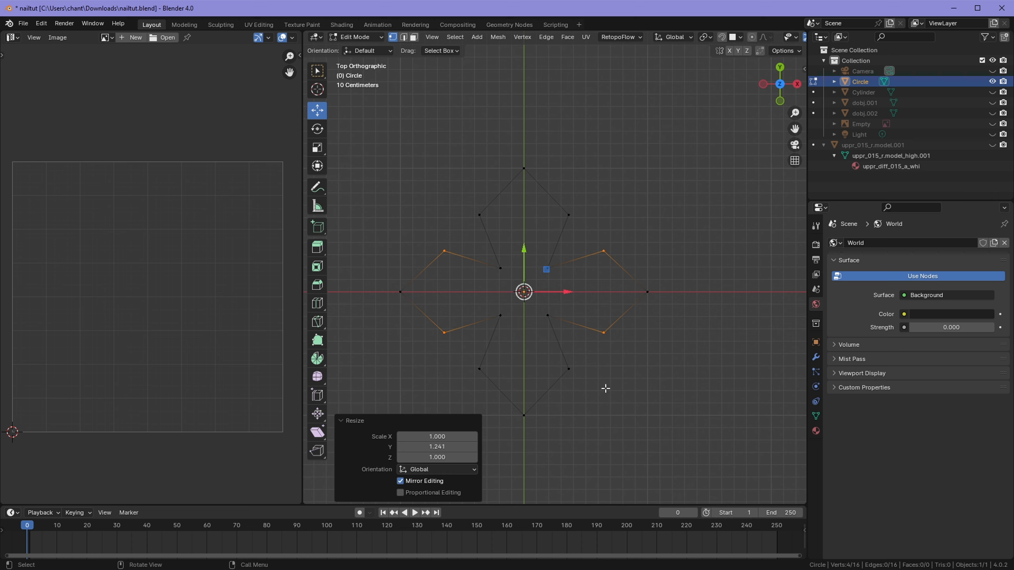
key("a")
key("f")
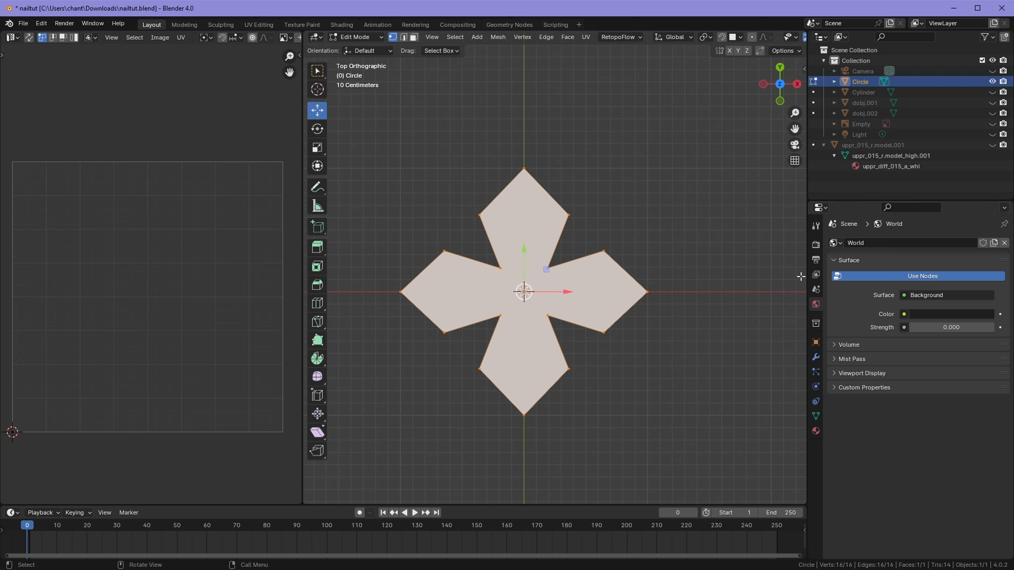
Step: Add a Subdivision Surface modifier to the flower shape and set its viewport level to 2
left_click(816, 359)
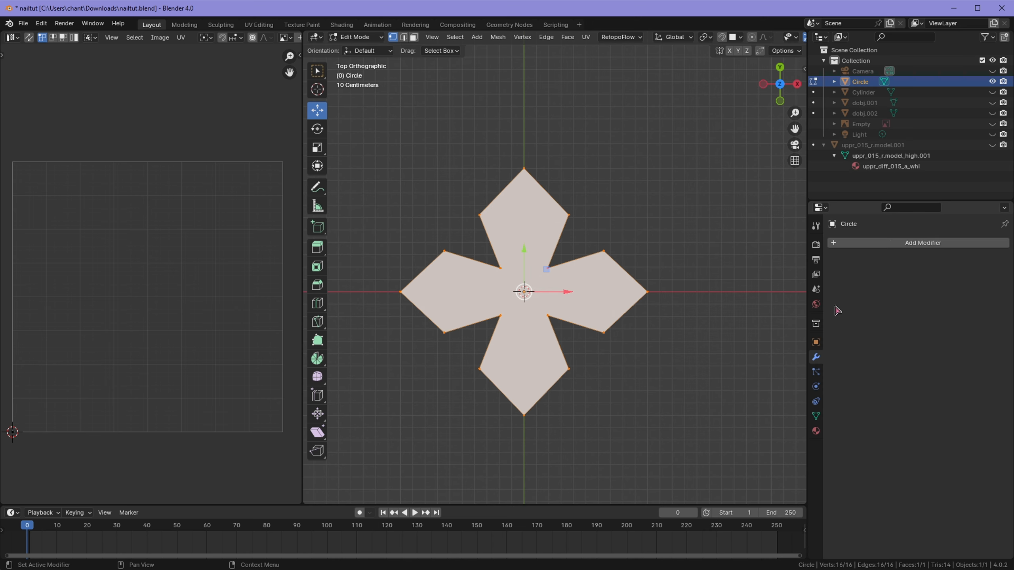
left_click(871, 247)
left_click(835, 245)
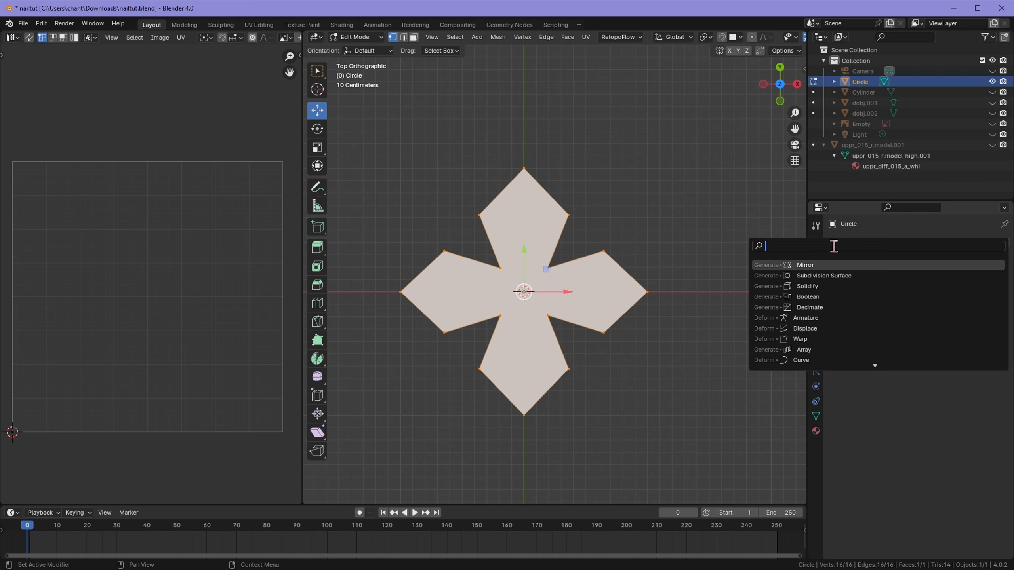
left_click(811, 275)
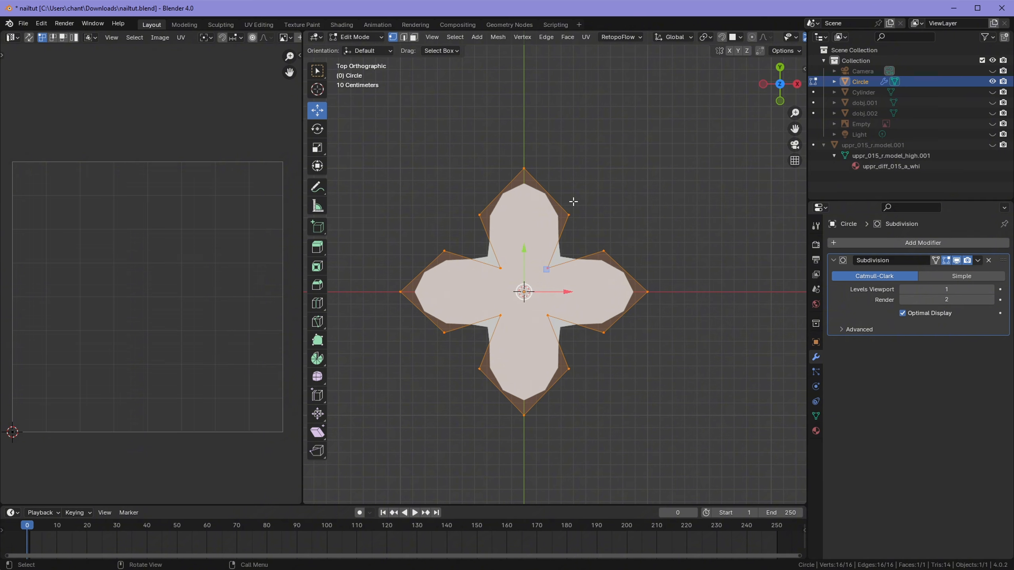
left_click(993, 289)
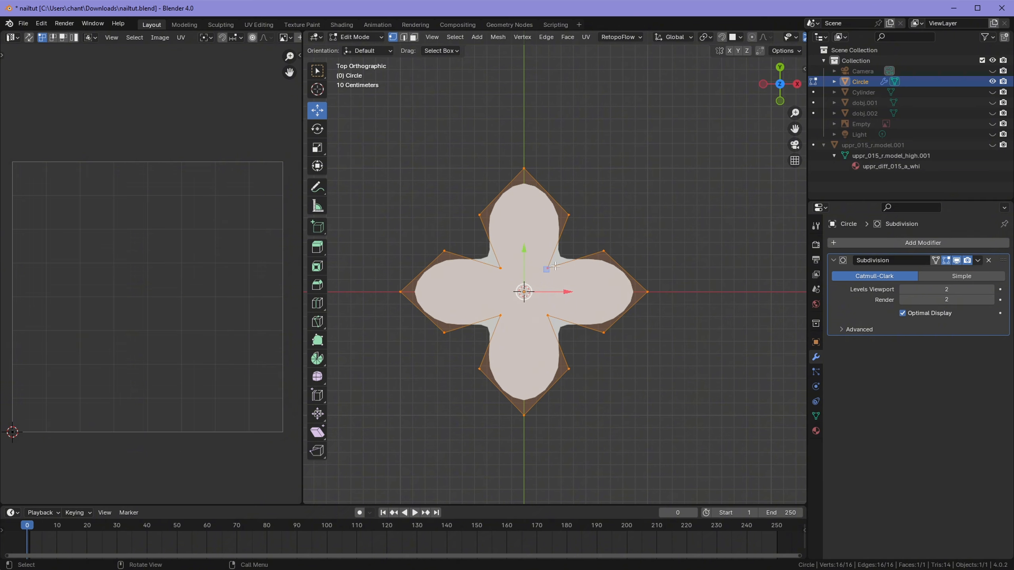
Step: Scale the four inner vertices between the petals toward the center by about 0.665, and again by about 0.707
left_click(661, 220)
left_click_drag(488, 257, 553, 278)
left_click_drag(483, 311, 565, 324)
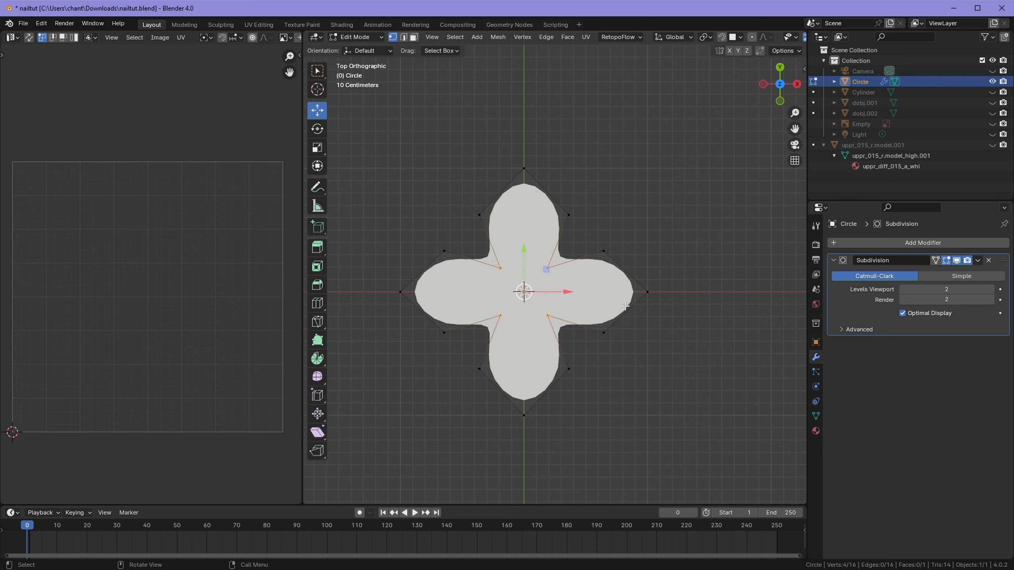
key("s")
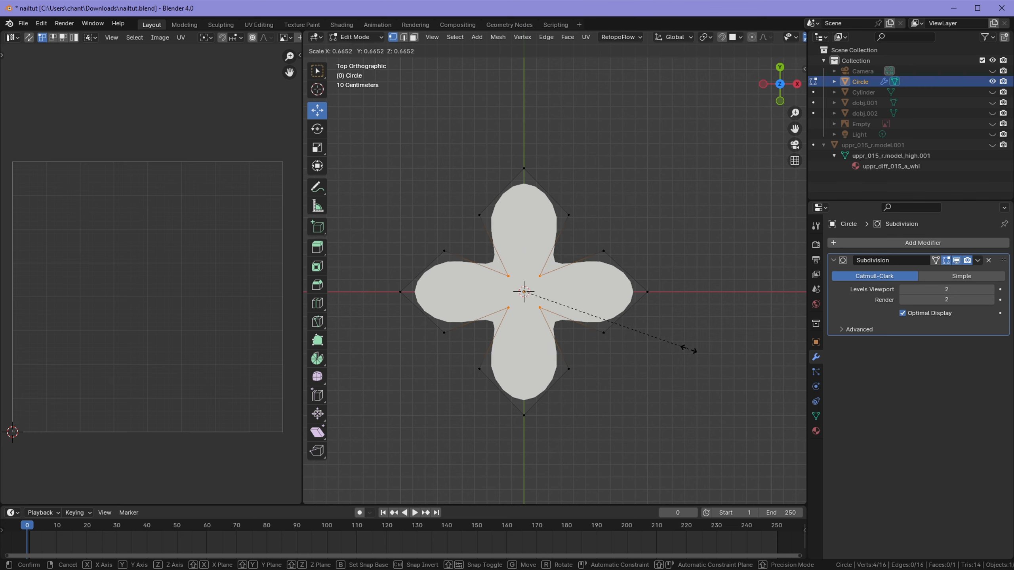
left_click(689, 350)
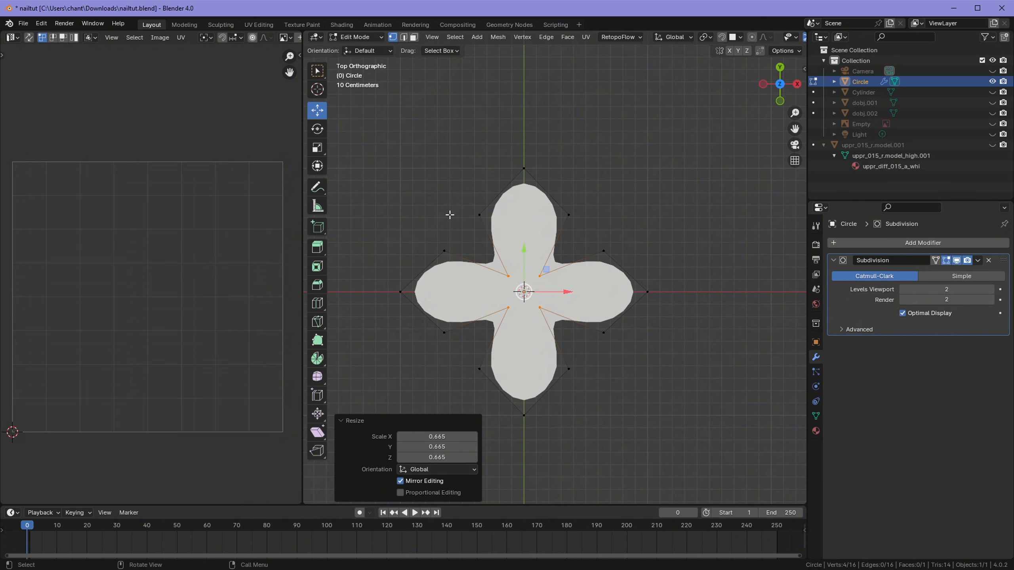
key("s")
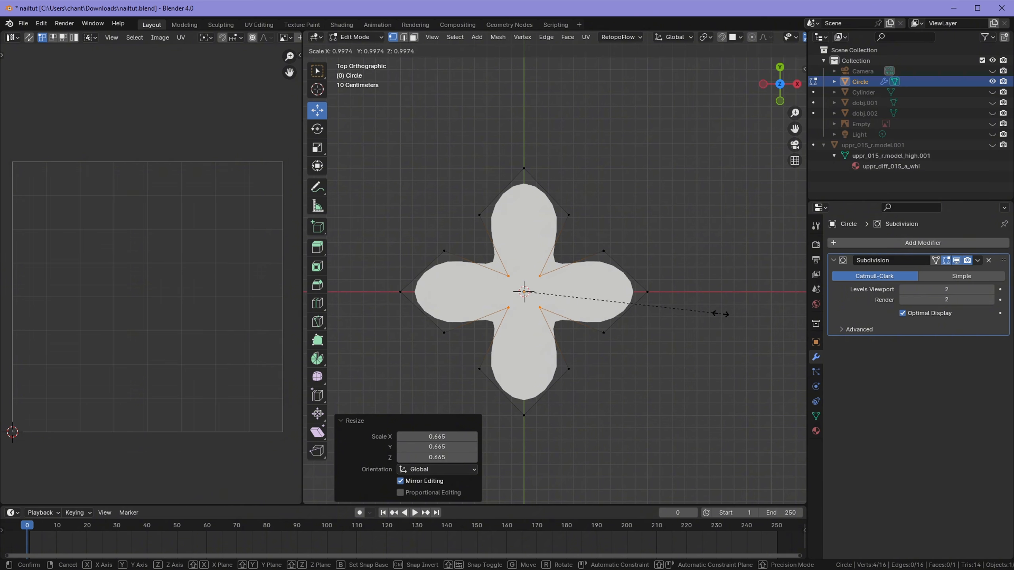
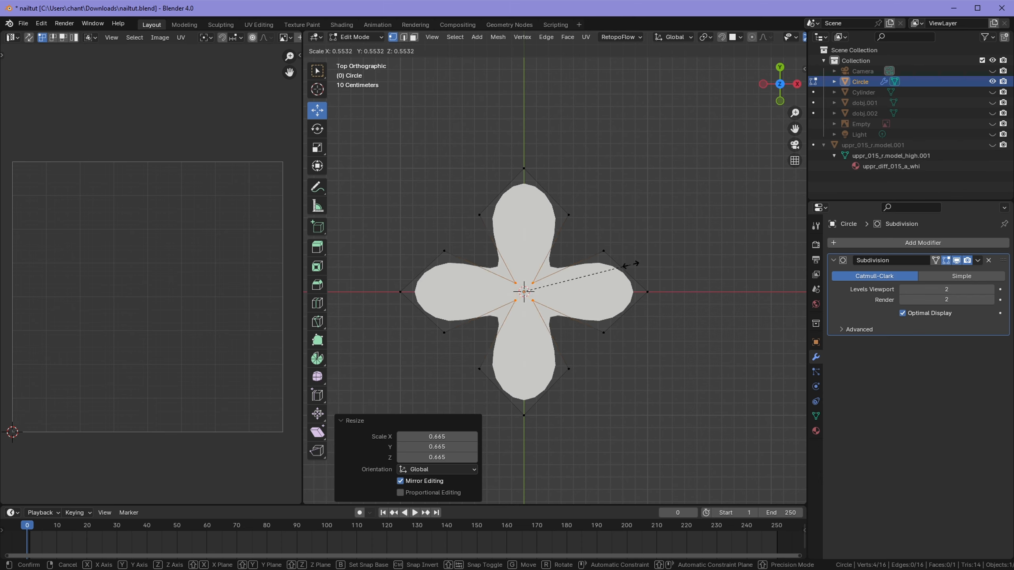
left_click(659, 260)
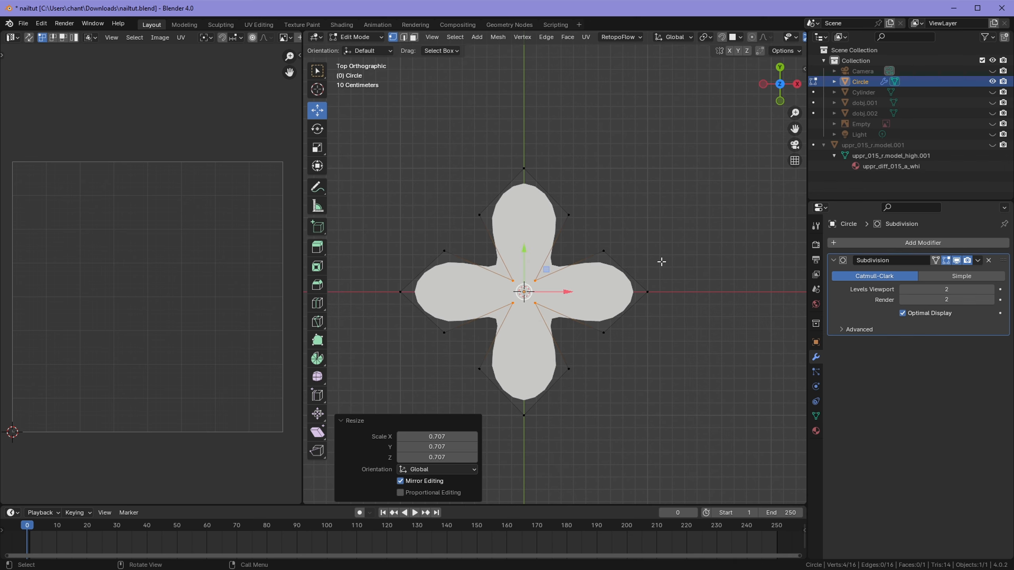
Step: Extrude the entire flower face downward along Z by about 0.54 m, working in the front view
scroll(667, 344, "down", 3)
middle_click_drag(668, 344, 566, 328)
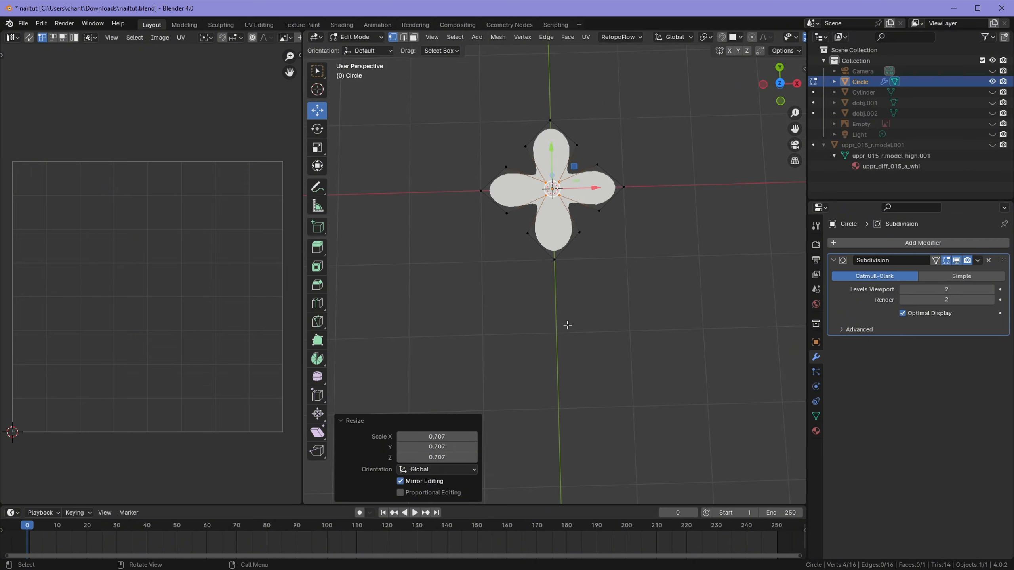
middle_click_drag(639, 226, 645, 322, "shift")
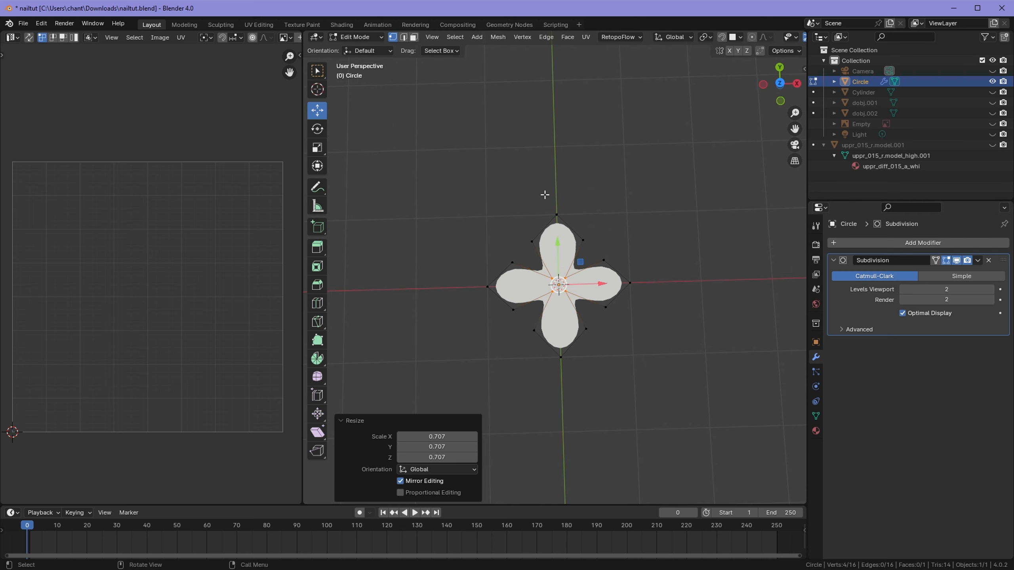
scroll(566, 284, "up", 6)
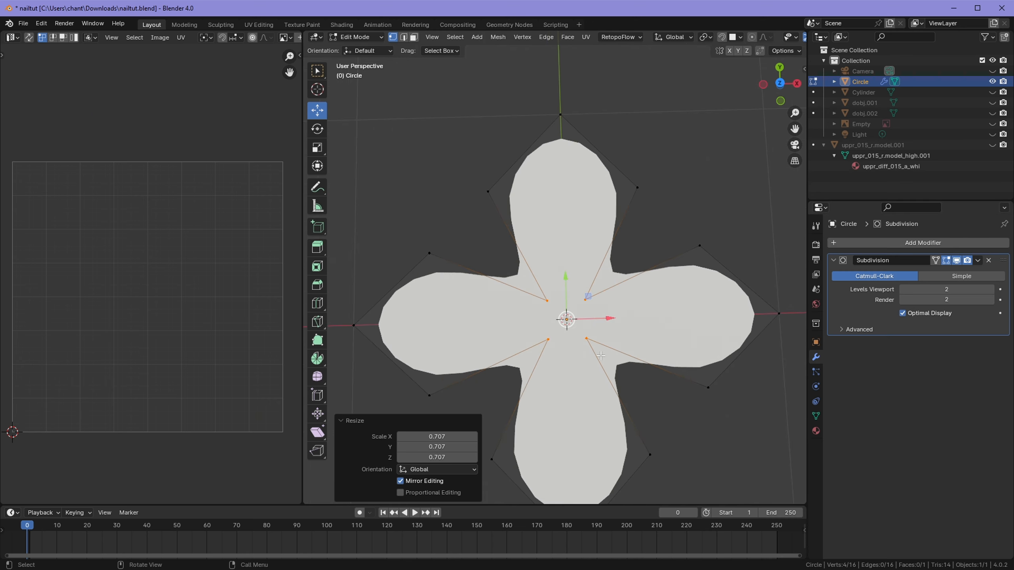
middle_click_drag(666, 409, 629, 320)
key("KP_1")
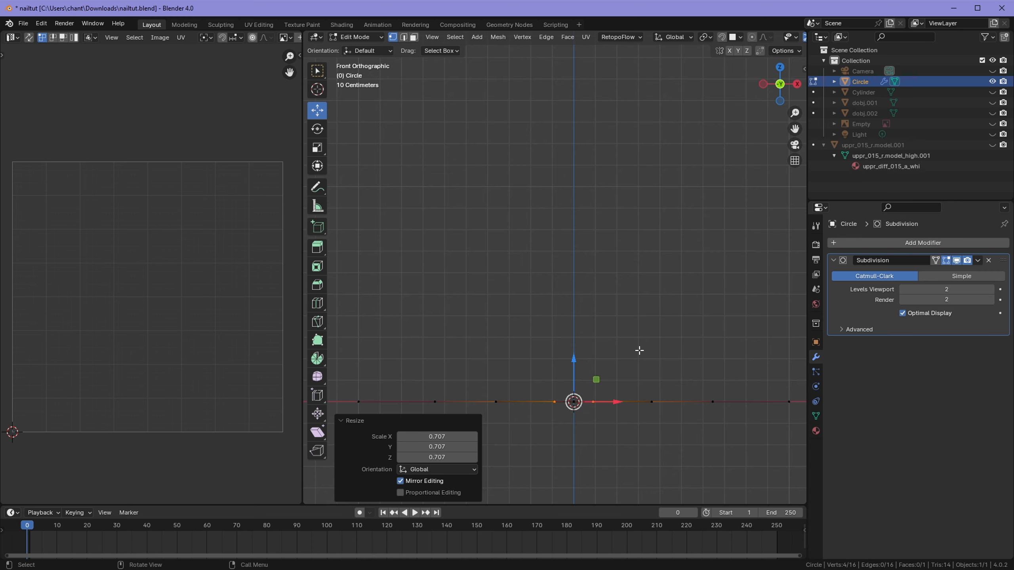
scroll(543, 360, "down", 2)
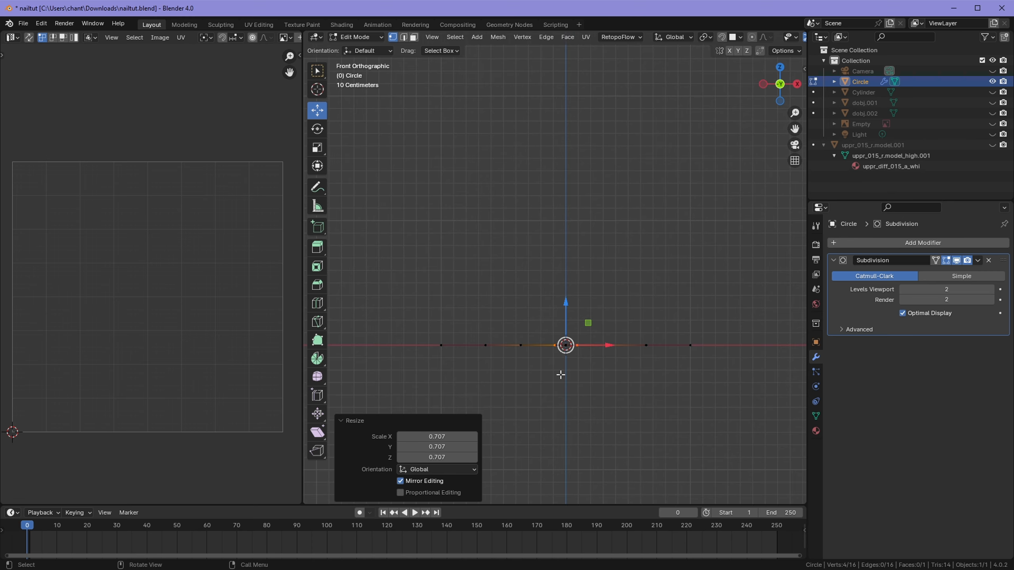
key("a")
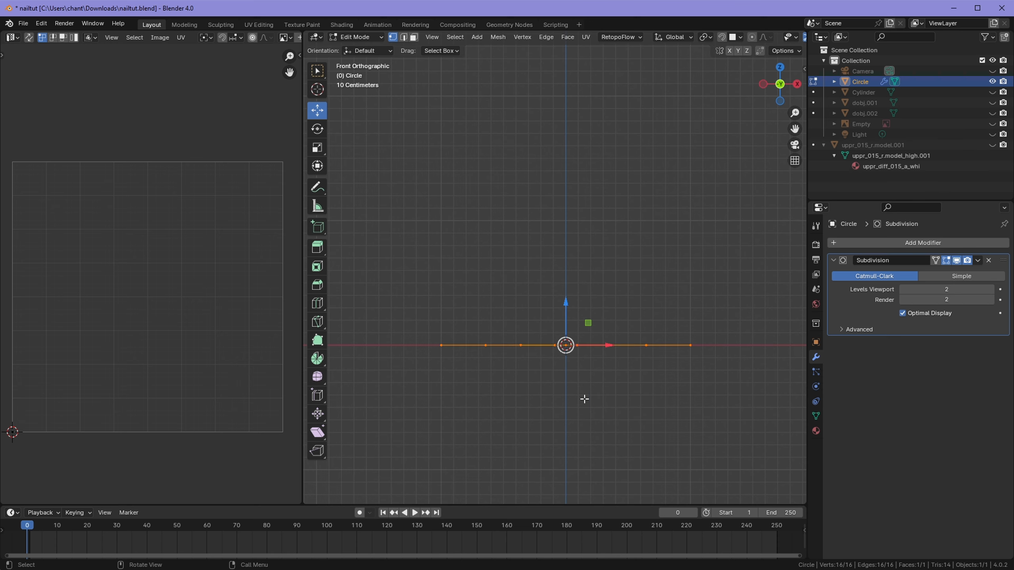
key("e")
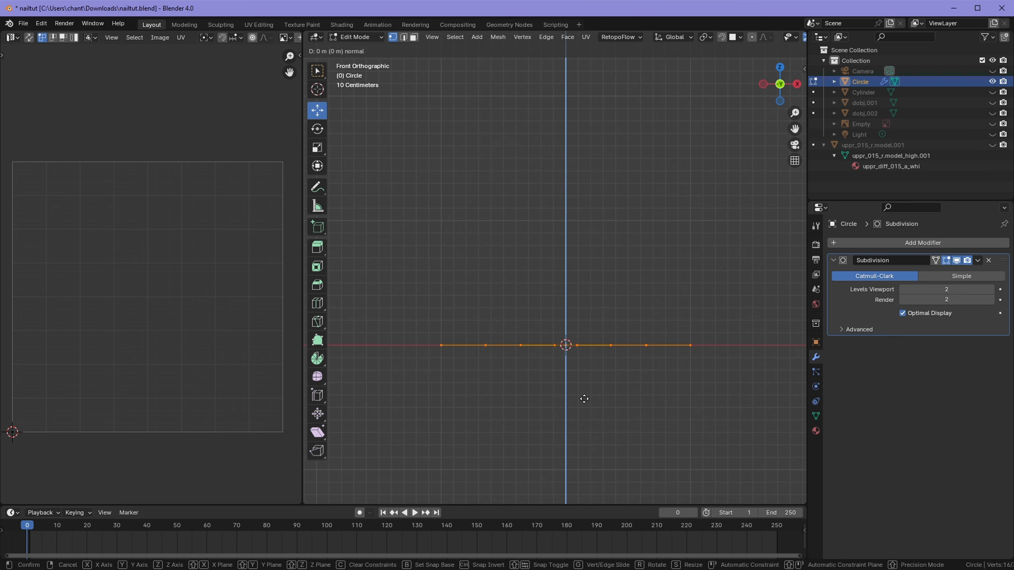
left_click(582, 474)
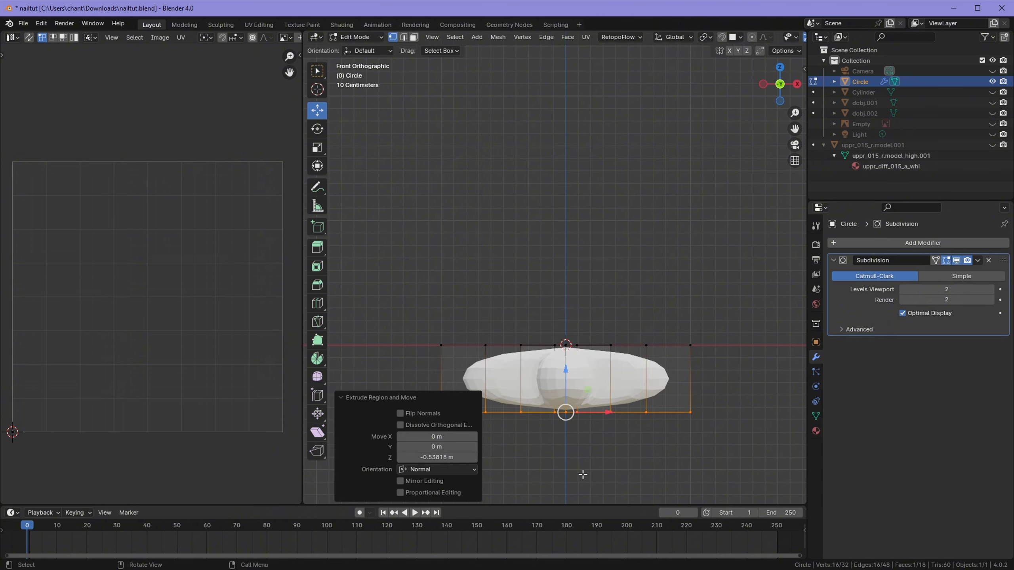
Step: Add a single centered horizontal loop cut around the side walls of the extruded flower
middle_click_drag(587, 367, 551, 380)
middle_click_drag(706, 396, 426, 280, "shift")
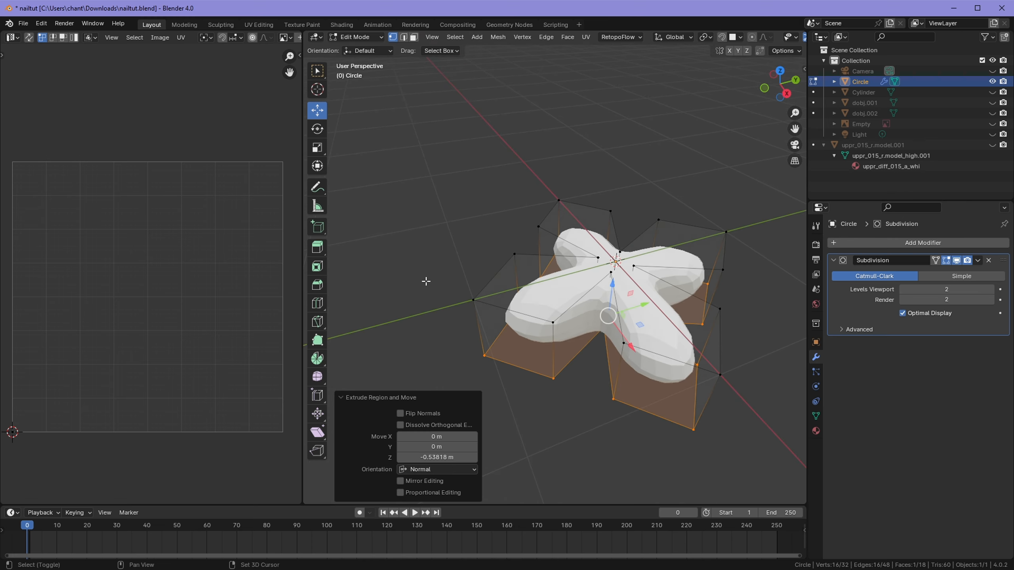
middle_click_drag(579, 222, 628, 231)
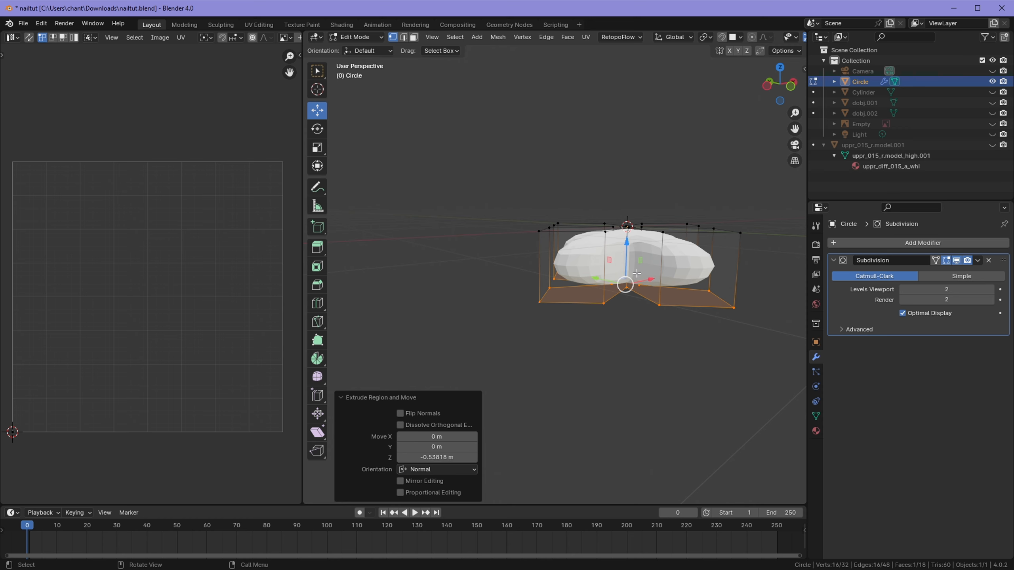
middle_click_drag(541, 265, 686, 285)
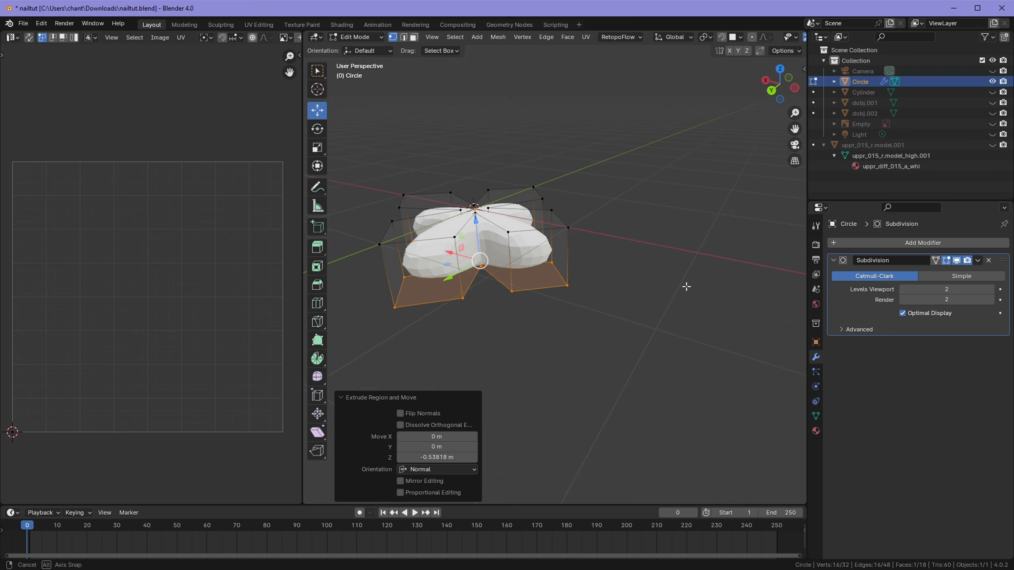
middle_click_drag(439, 223, 539, 260)
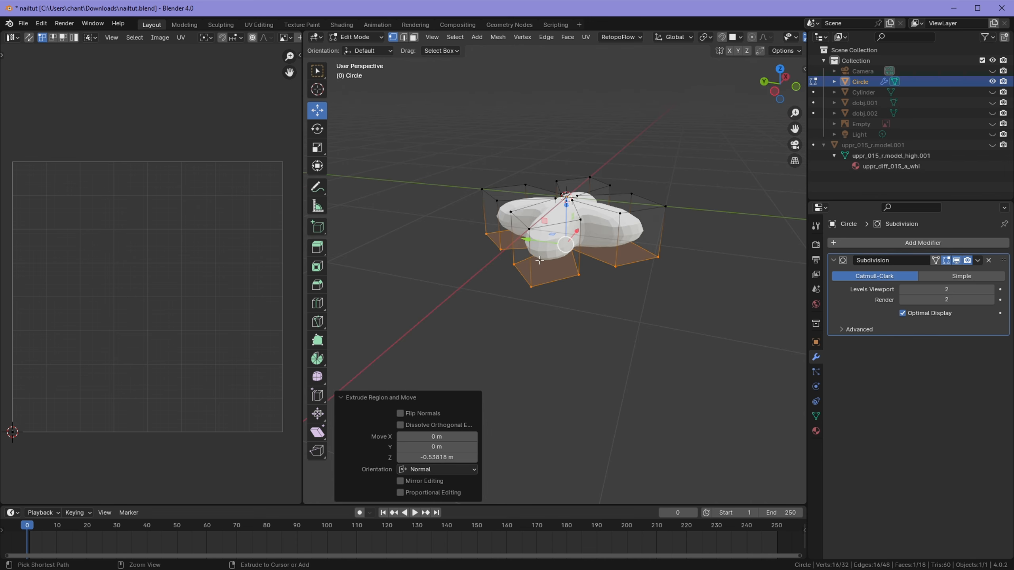
key("ctrl+r")
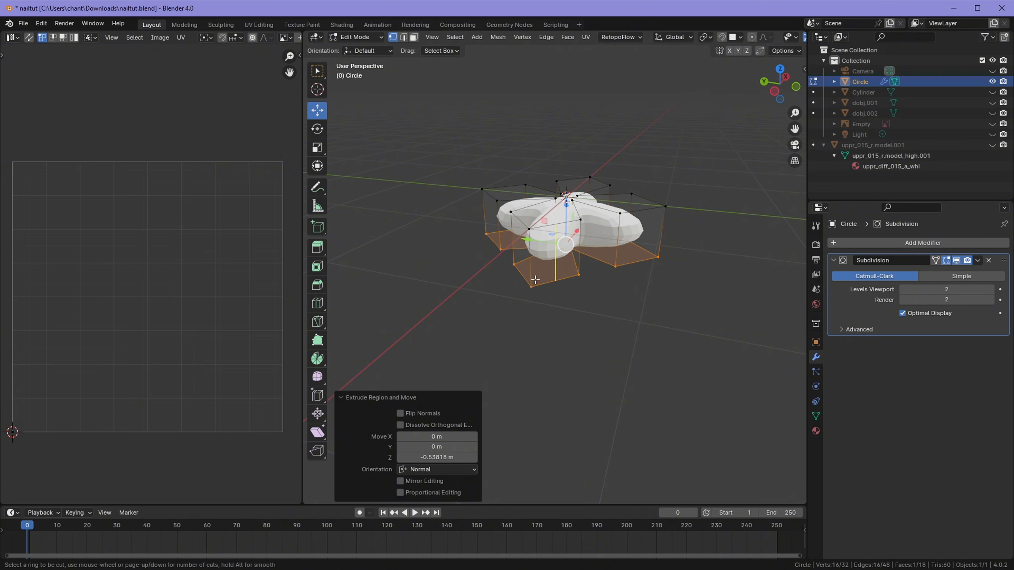
left_click(524, 253)
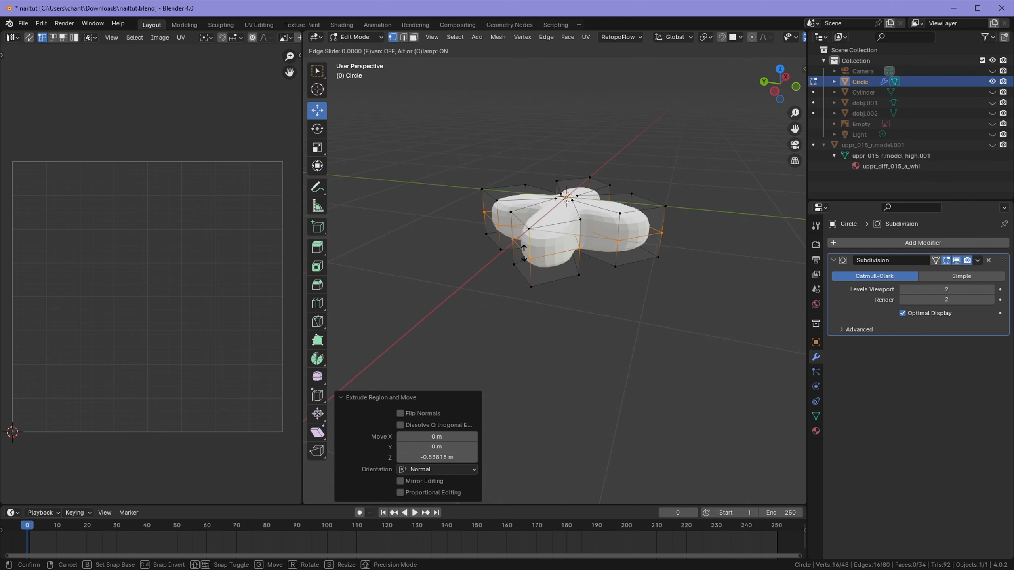
left_click(524, 253)
Step: Flatten the whole flower mesh by scaling it along Z to about 0.33
middle_click_drag(526, 258, 697, 256)
middle_click_drag(478, 268, 615, 254)
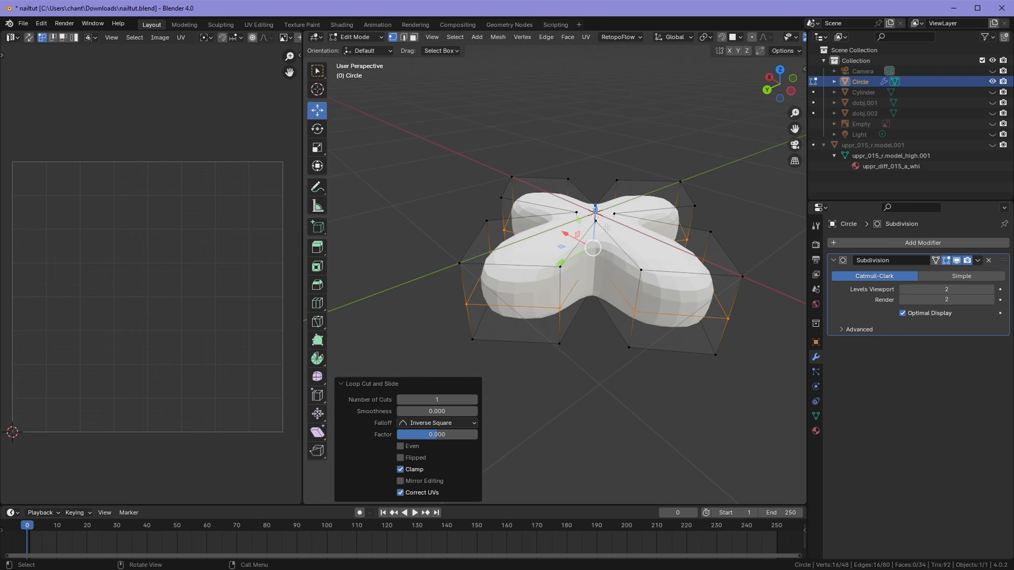
key("a")
key("s")
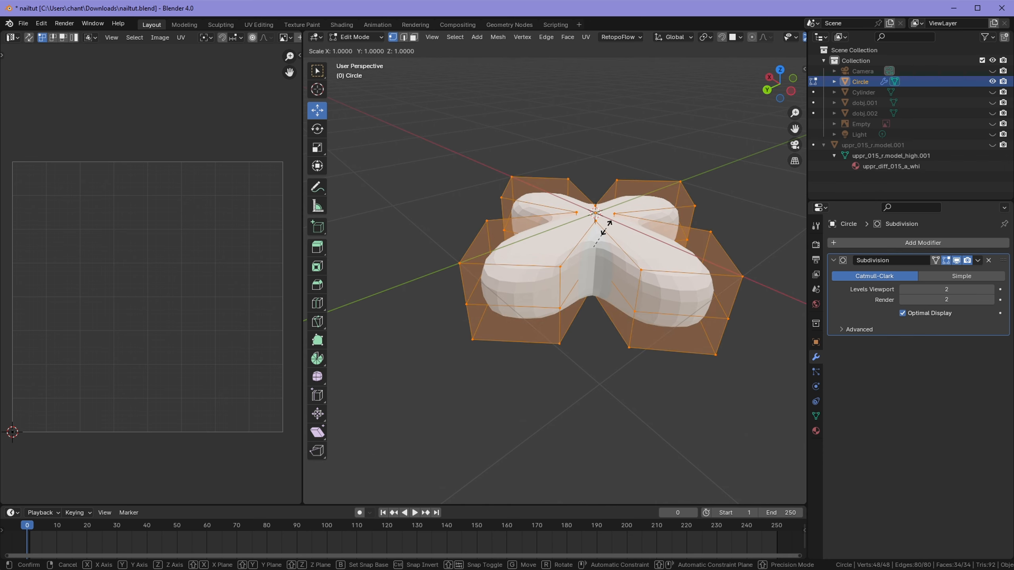
key("z")
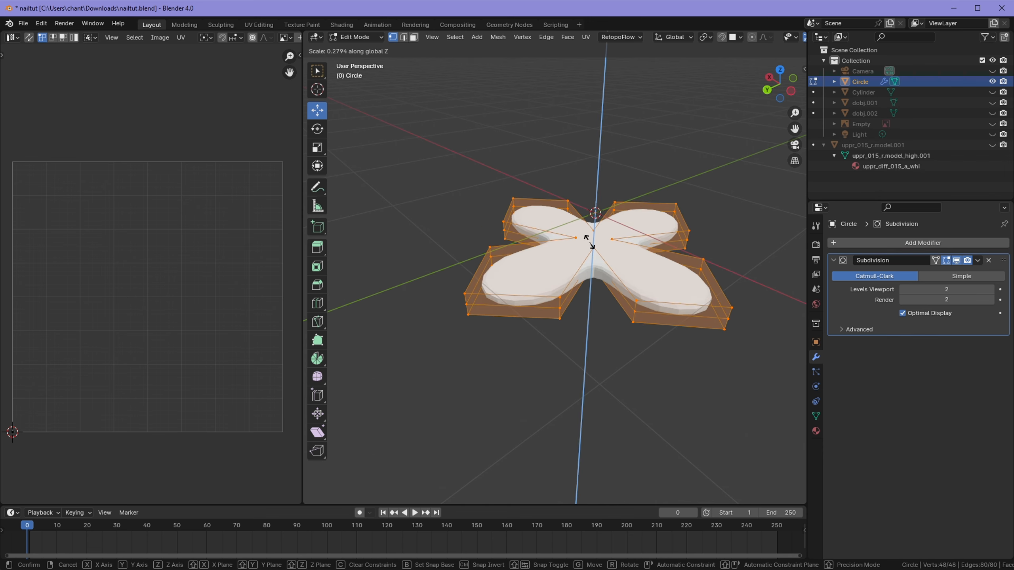
left_click(593, 231)
Step: Return the flower to Object Mode and apply smooth shading to it
middle_click_drag(593, 230, 516, 250)
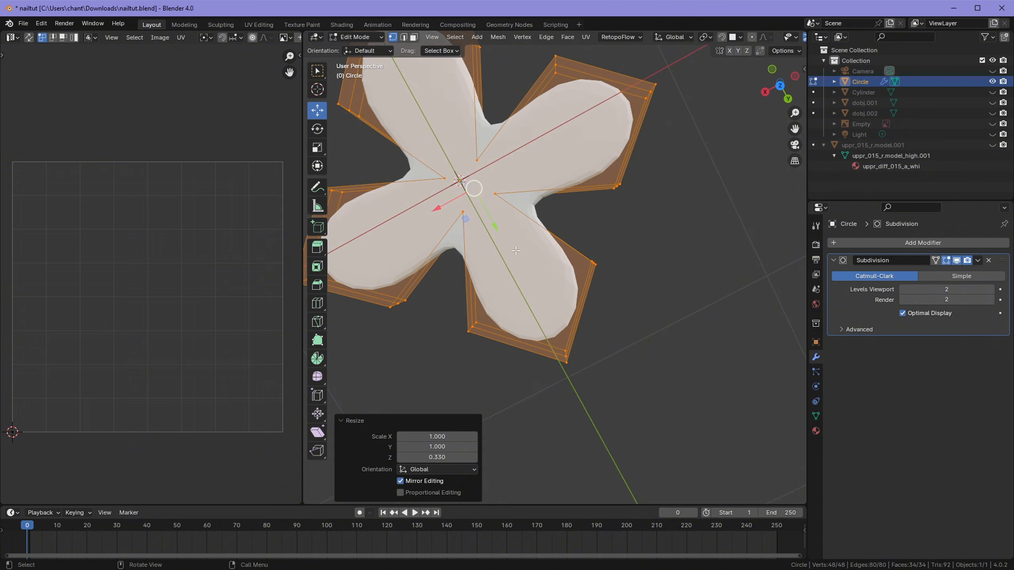
middle_click_drag(500, 155, 465, 185)
key("KP_1")
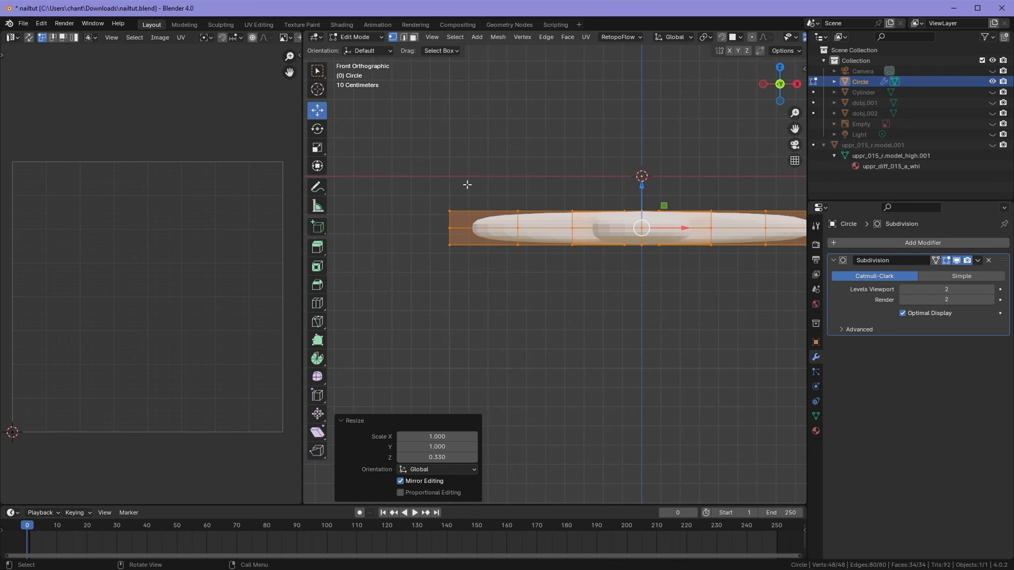
left_click(360, 37)
left_click(368, 50)
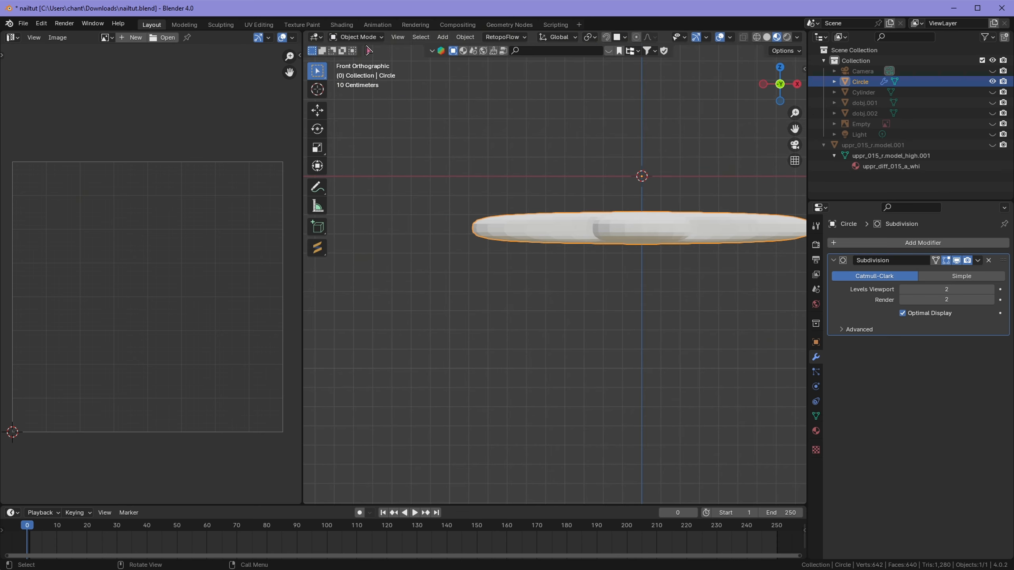
right_click(570, 231)
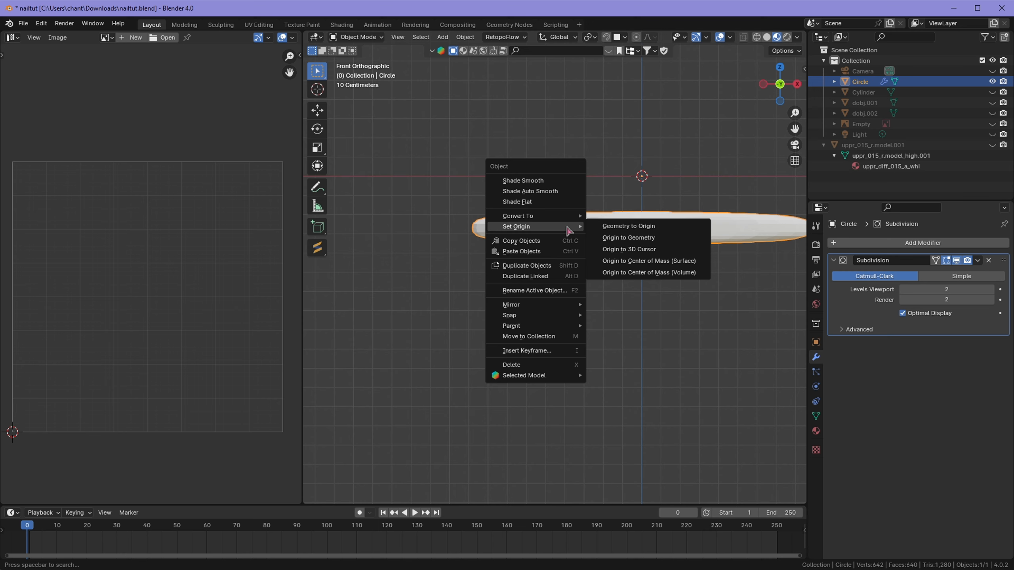
left_click(561, 182)
middle_click_drag(585, 244, 452, 299)
middle_click_drag(475, 238, 368, 150)
Step: Bevel the upper outline edge loop of the flower by about 0.011 m with one segment
left_click(370, 40)
left_click(371, 59)
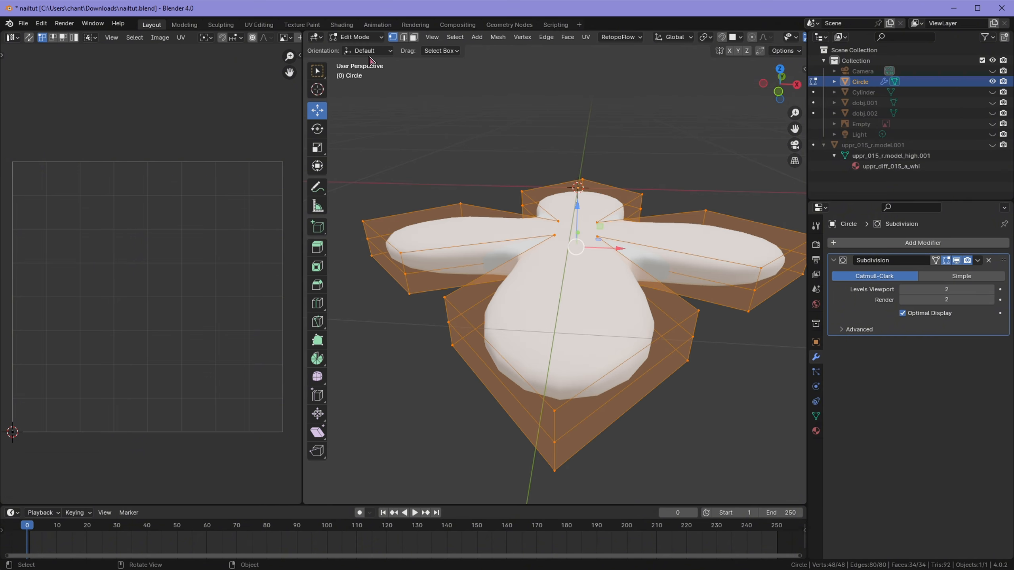
middle_click_drag(501, 273, 504, 274)
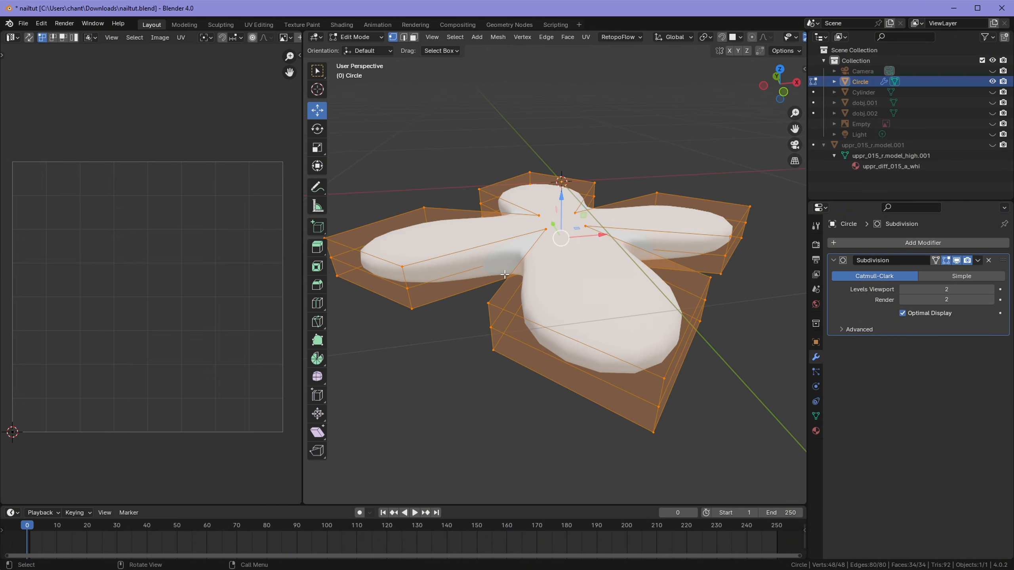
left_click(404, 40)
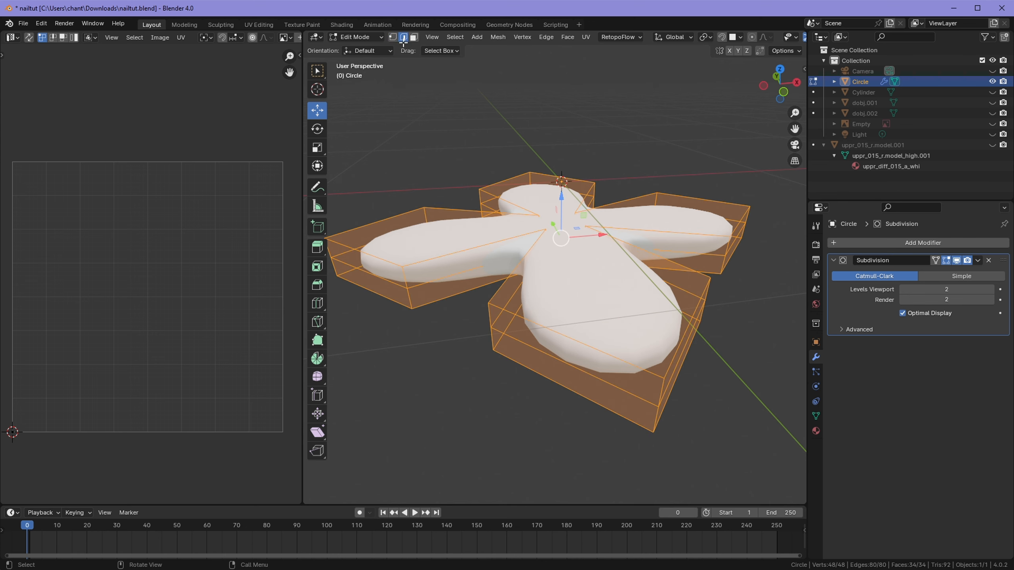
left_click(502, 306)
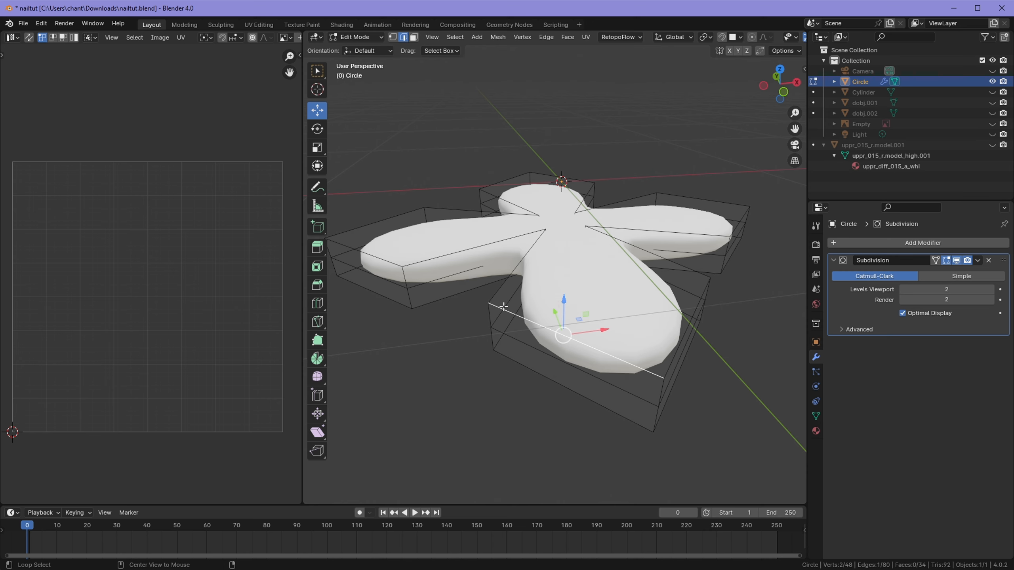
left_click(504, 307, "alt")
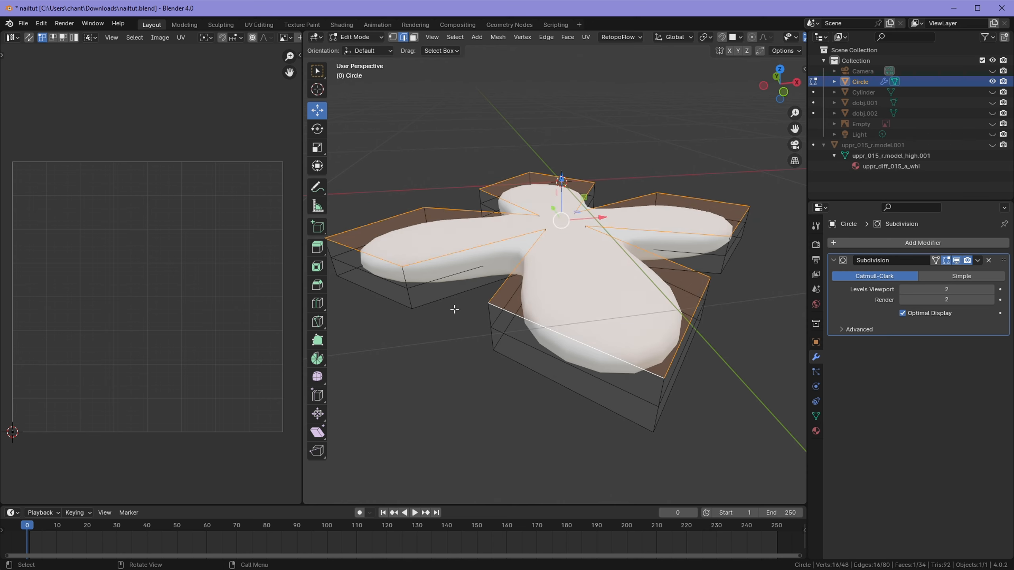
middle_click_drag(455, 308, 527, 331)
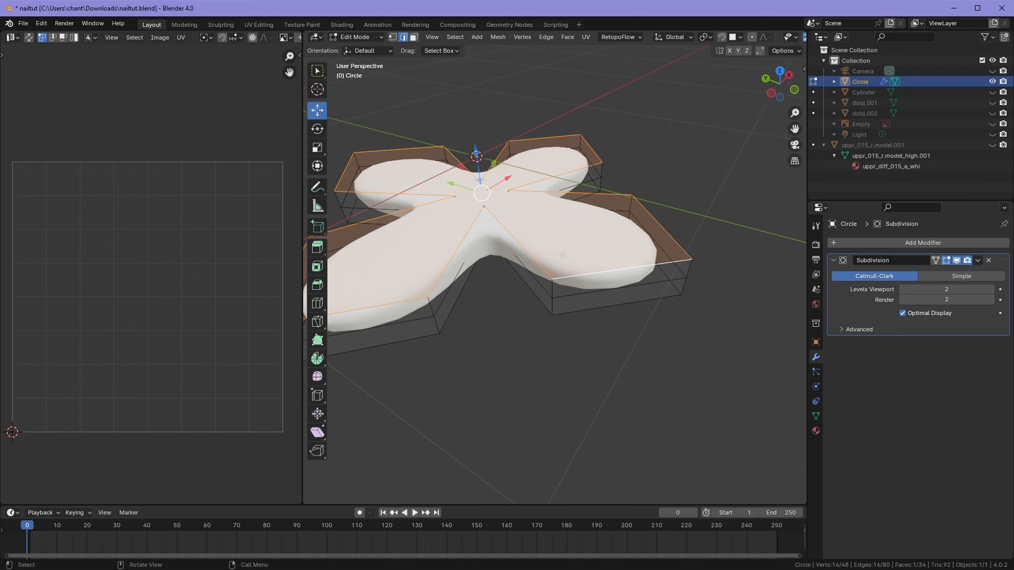
key("ctrl+b")
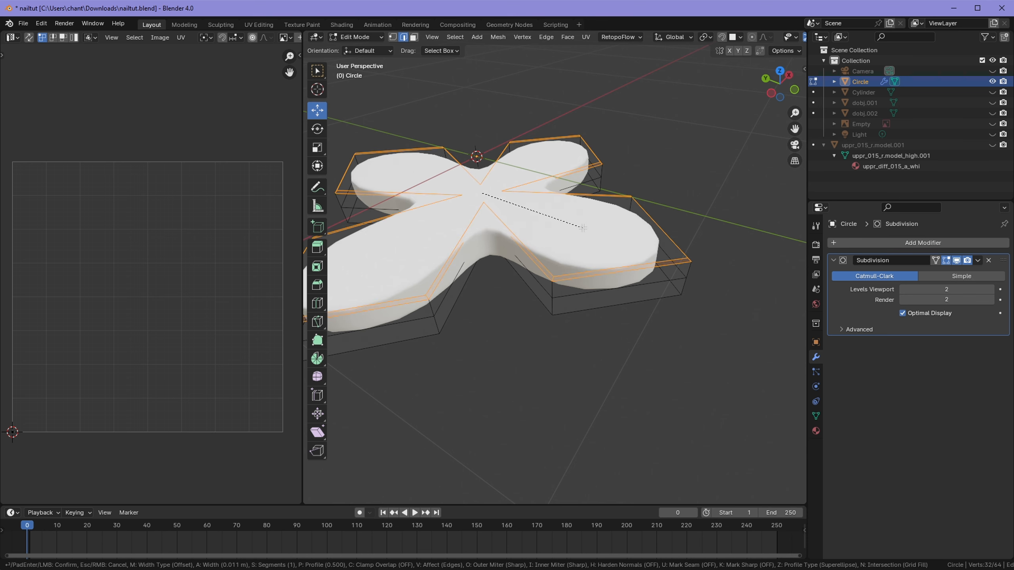
left_click(583, 229)
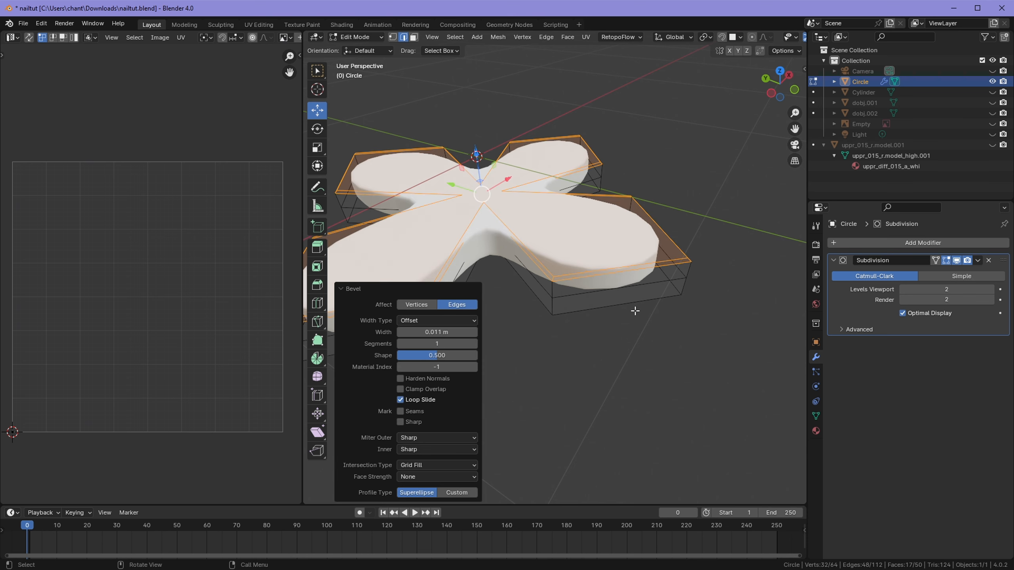
Step: Bevel the lower outline edge loop of the flower by about 0.0213 m with one segment
middle_click_drag(635, 311, 617, 286)
left_click(619, 287)
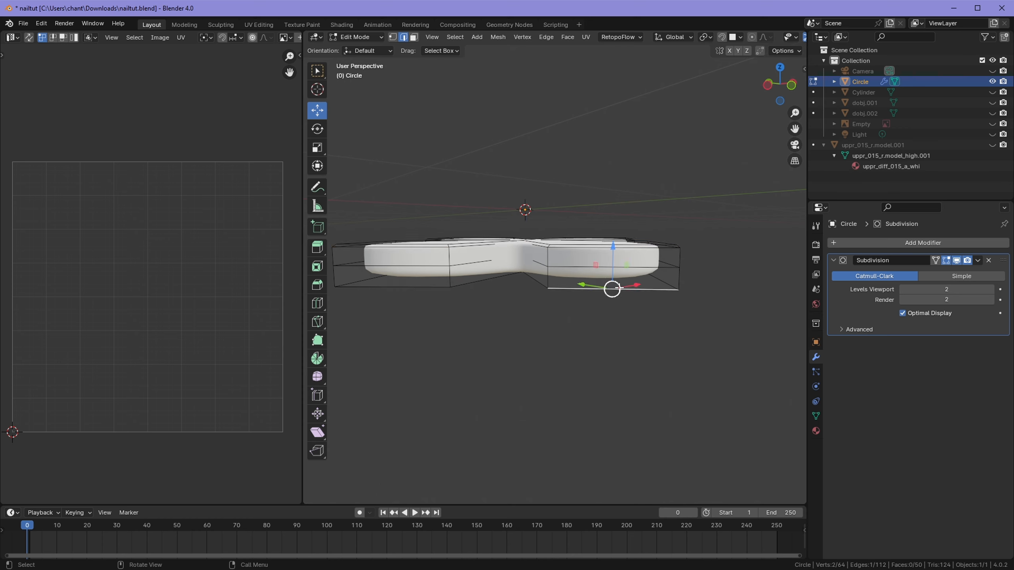
left_click(617, 287, "alt")
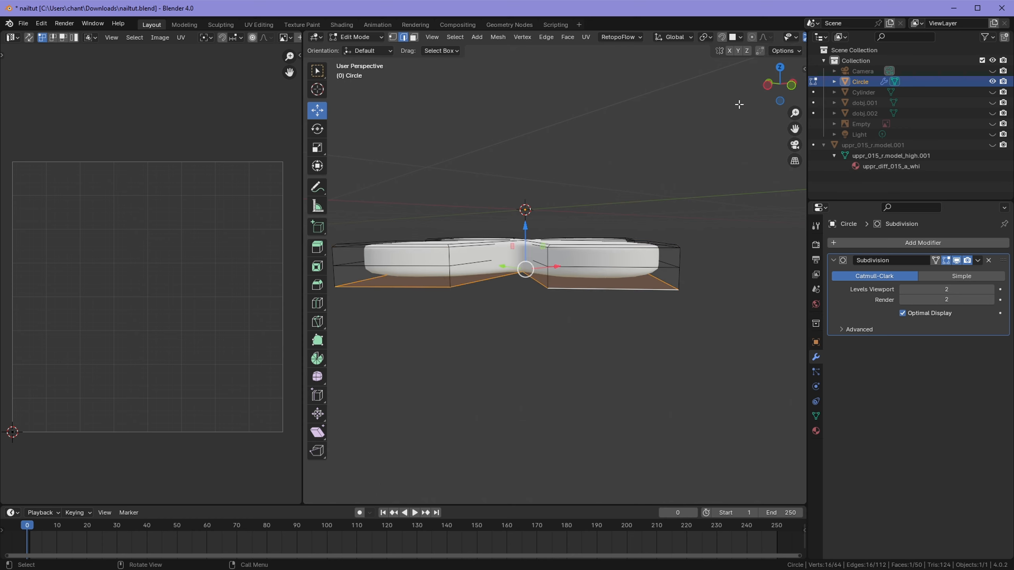
key("ctrl+b")
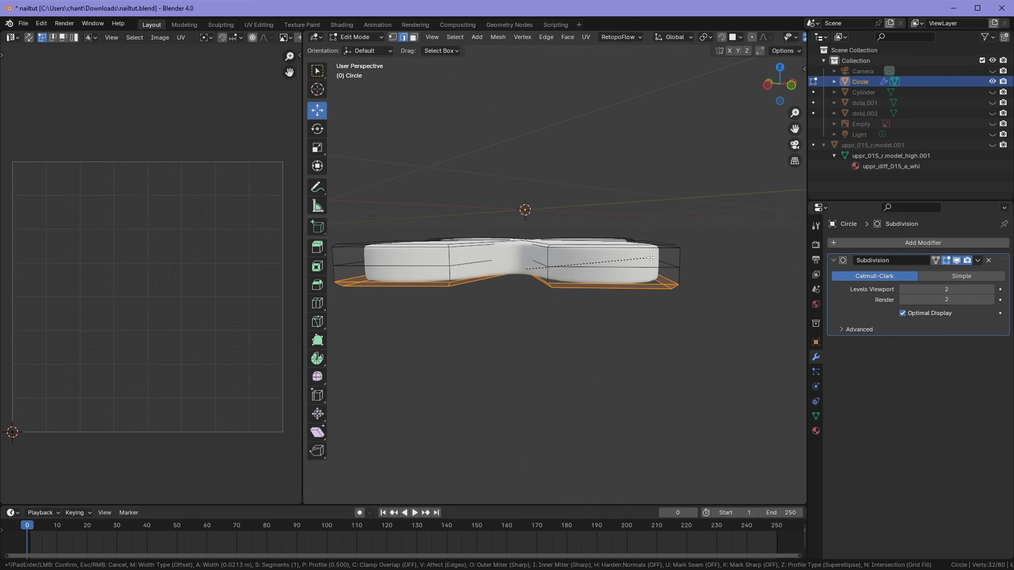
left_click(651, 257)
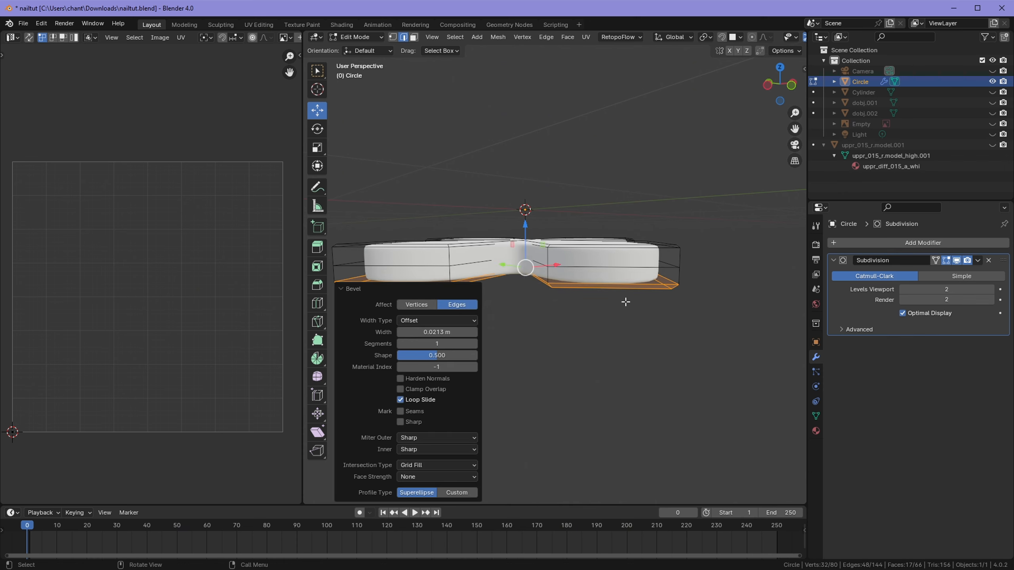
middle_click_drag(627, 301, 615, 338)
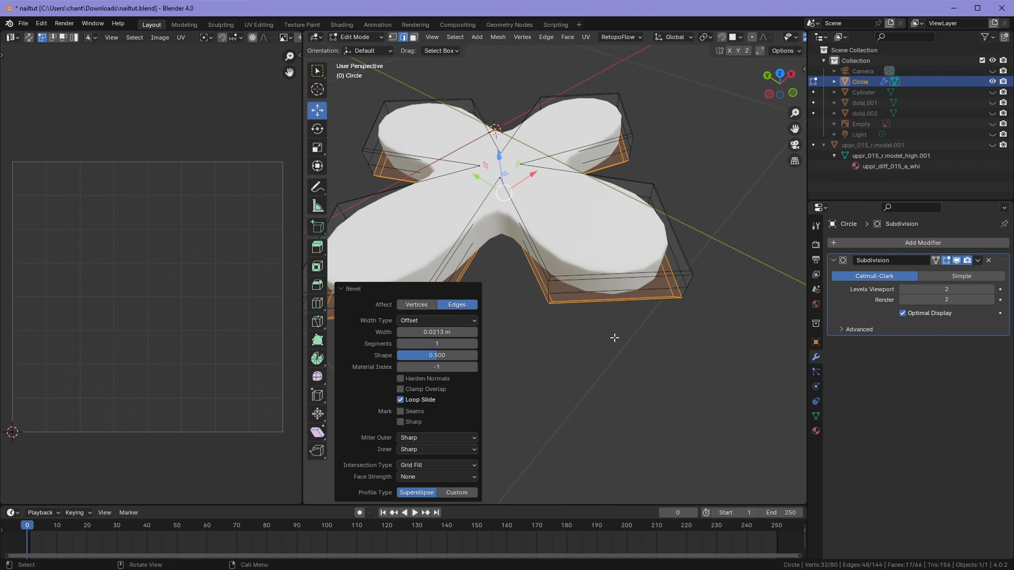
left_click(579, 275)
left_click(578, 274, "alt")
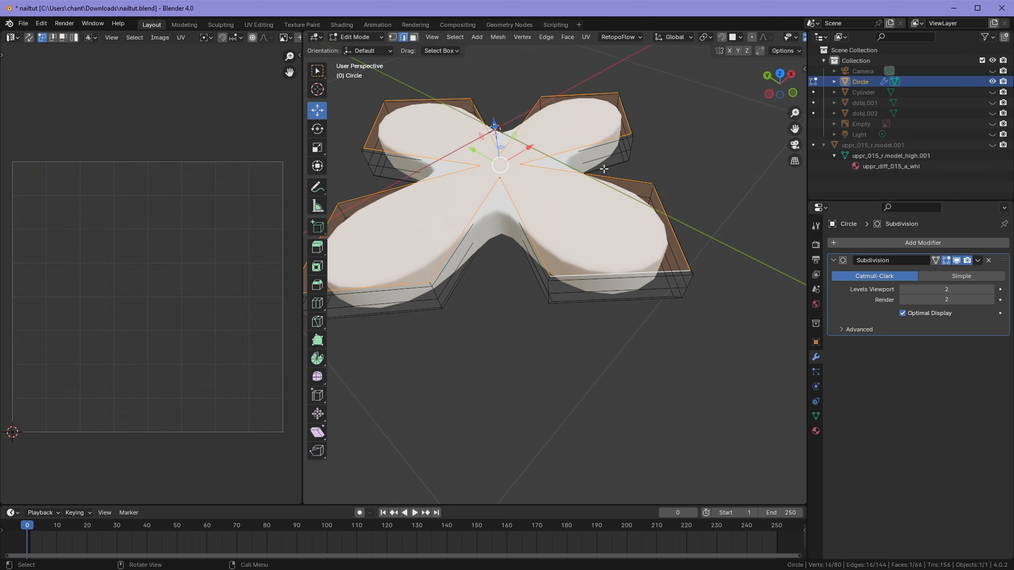
key("i")
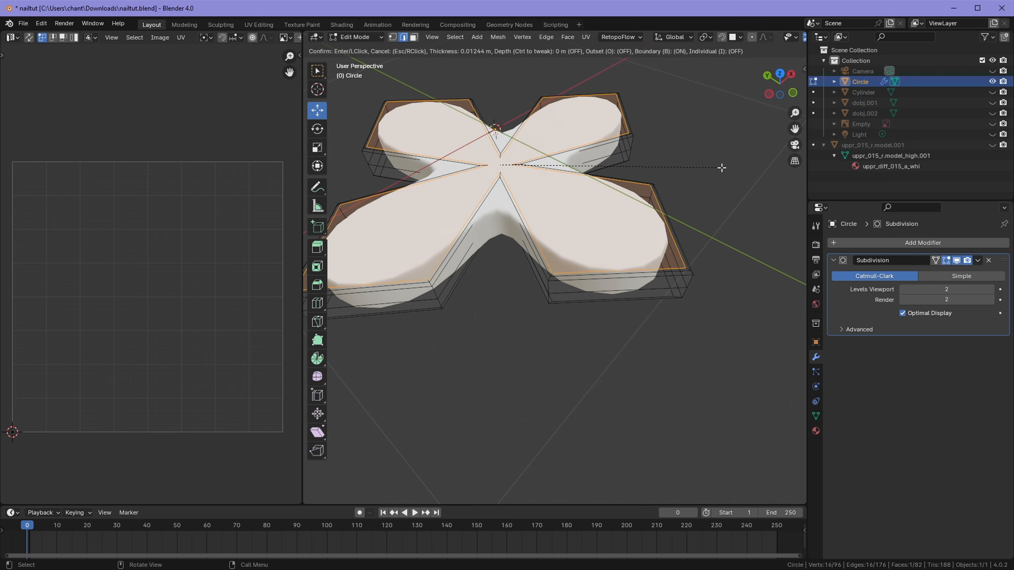
right_click(704, 167)
middle_click_drag(713, 168, 626, 326)
middle_click_drag(626, 290, 469, 209)
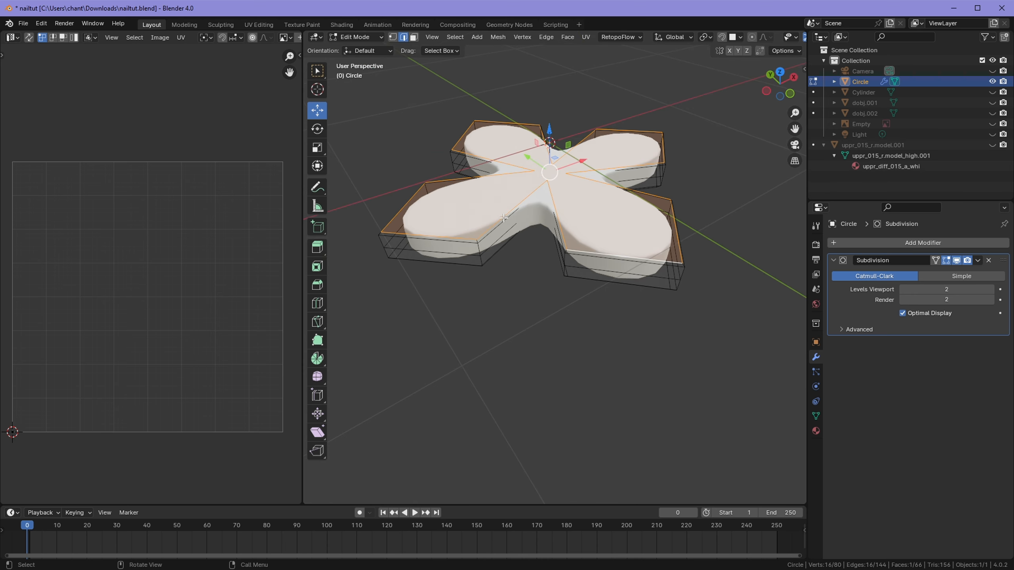
Step: Try a viewport level of 3 on the Subdivision modifier and set it back to 2
left_click(353, 37)
left_click(992, 290)
middle_click_drag(559, 262, 578, 306)
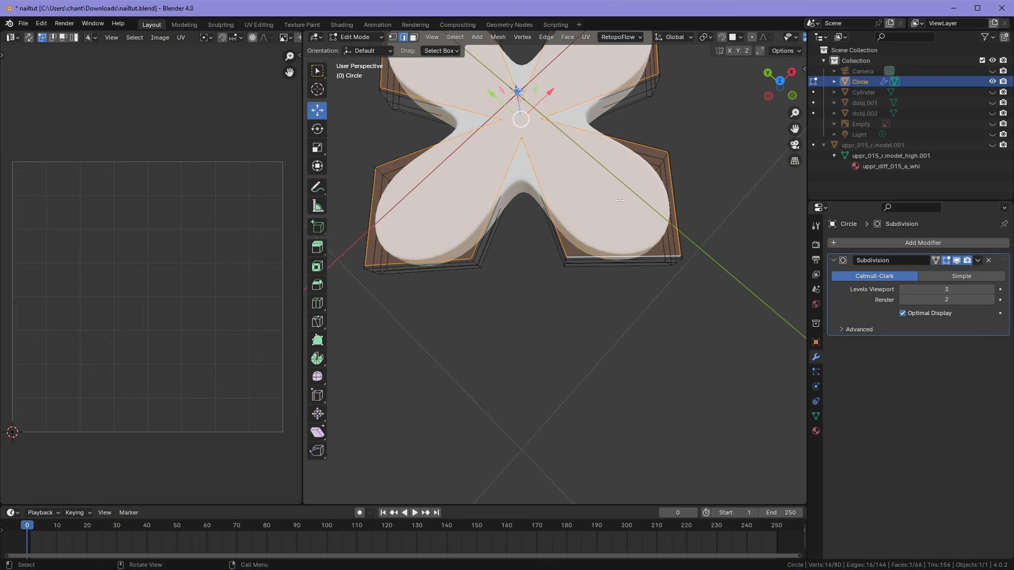
left_click(904, 290)
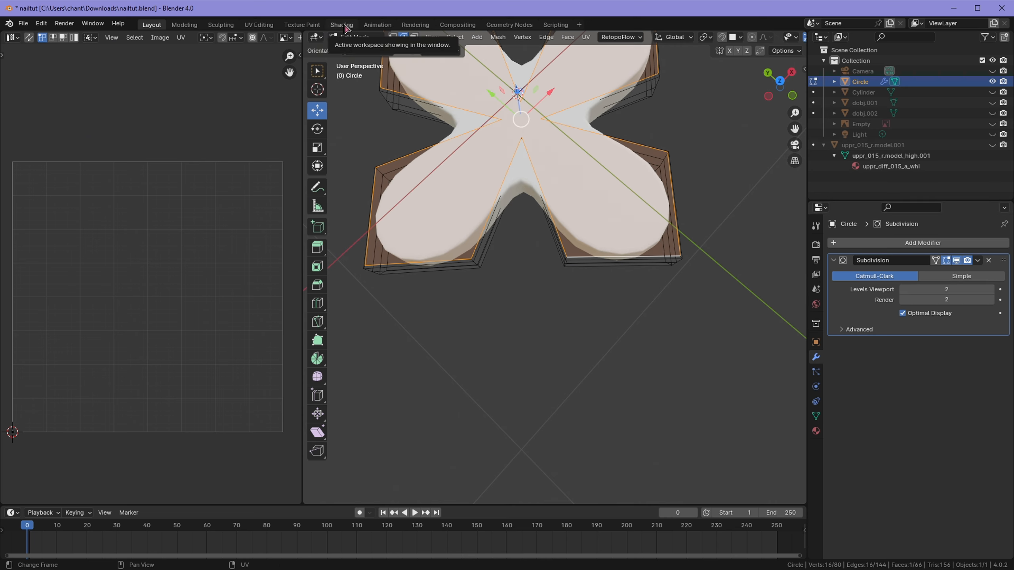
Step: Shade the bevelled flower smooth in Object Mode and flatten its whole mesh along Z to about 0.646
left_click(356, 37)
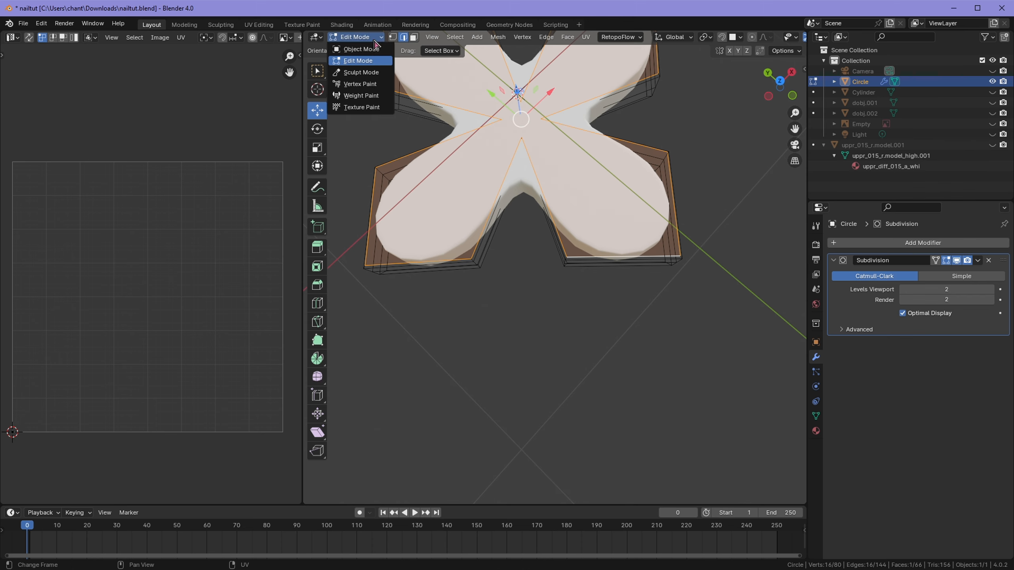
left_click(415, 47)
middle_click_drag(439, 180, 486, 311)
right_click(533, 264)
left_click(539, 261)
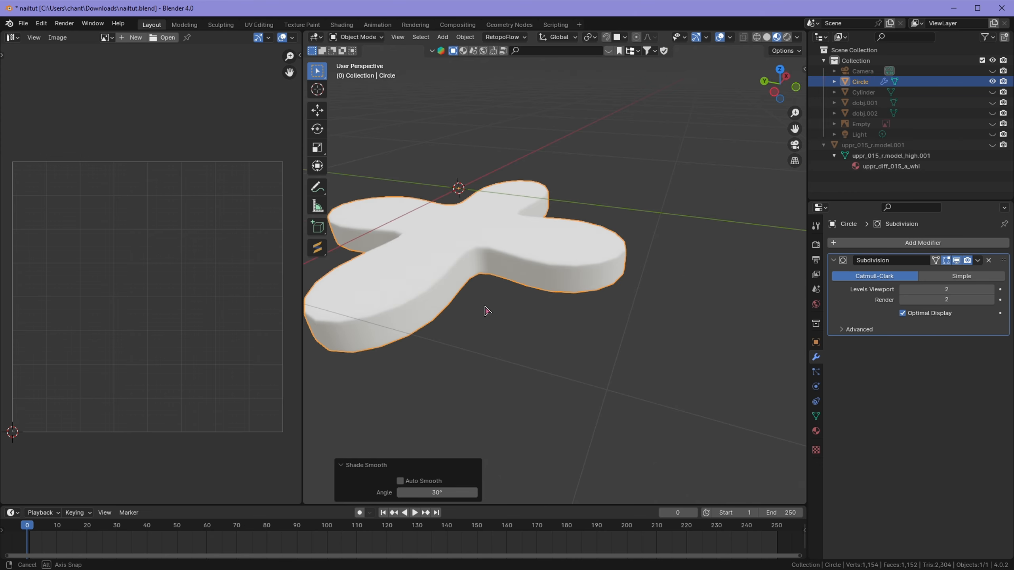
middle_click_drag(533, 351, 576, 384)
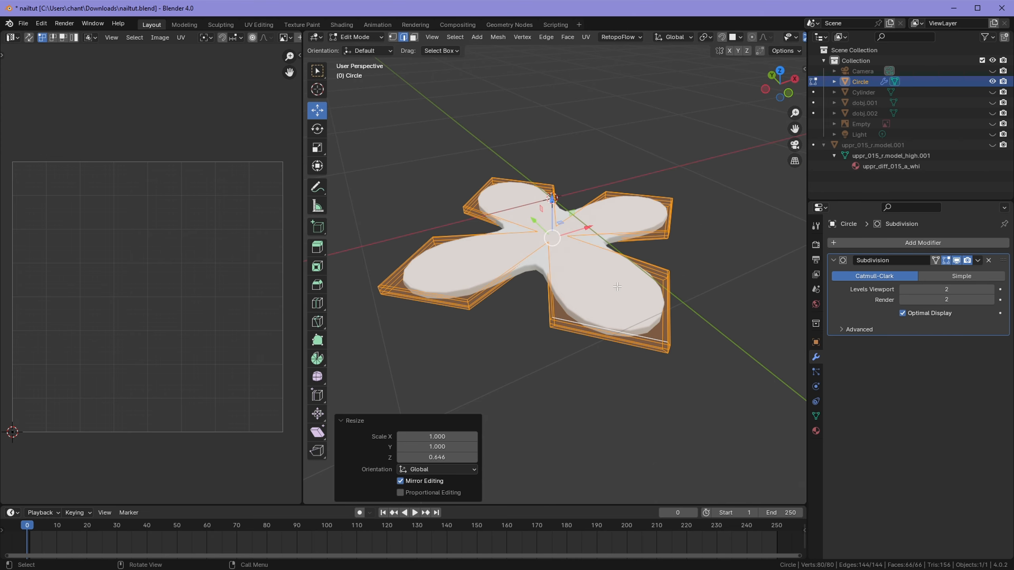
middle_click_drag(599, 299, 574, 335)
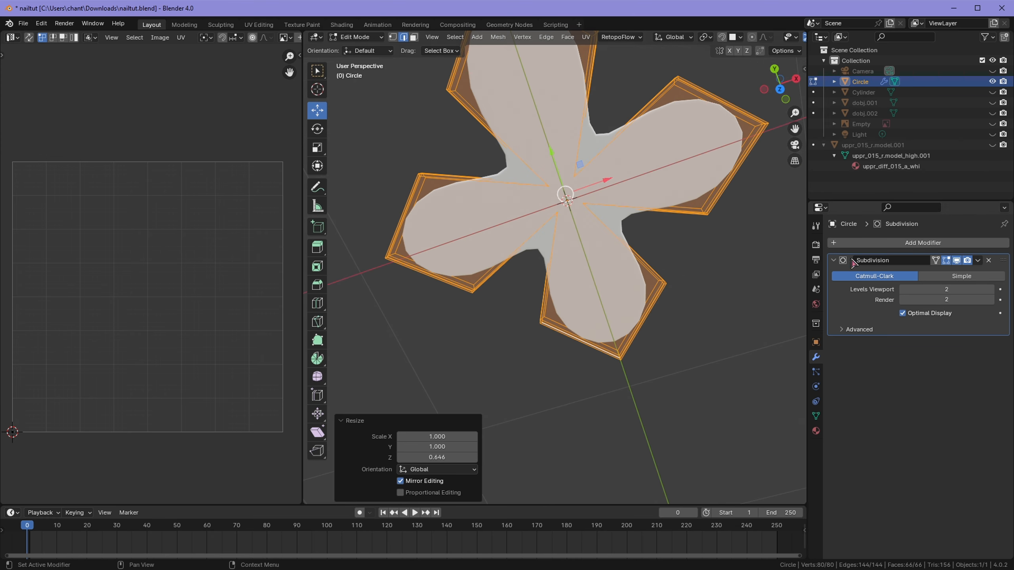
Step: Apply the Subdivision modifier to the flower in Object Mode
left_click(359, 49)
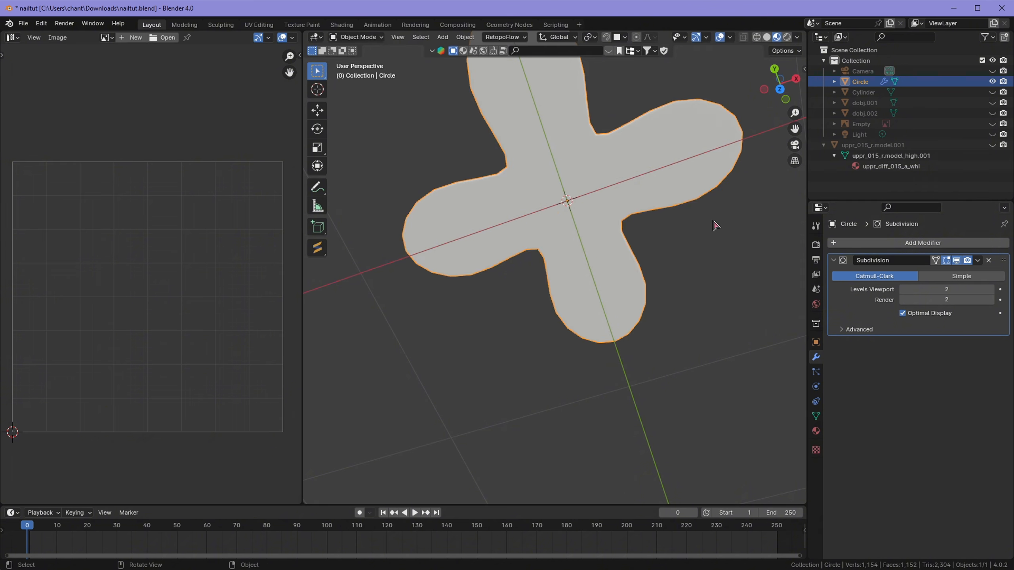
left_click(978, 259)
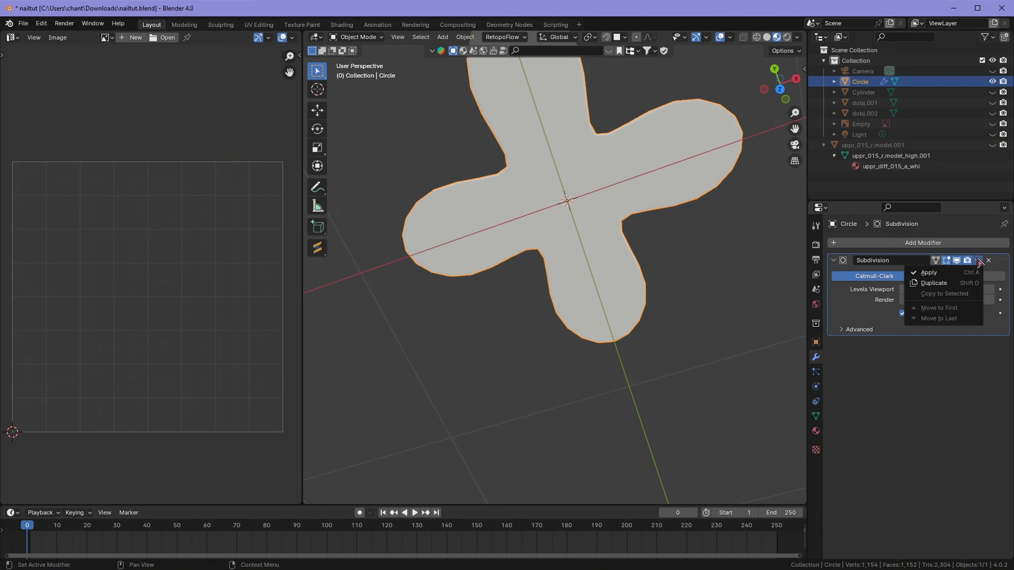
left_click(930, 273)
middle_click_drag(547, 232, 433, 354)
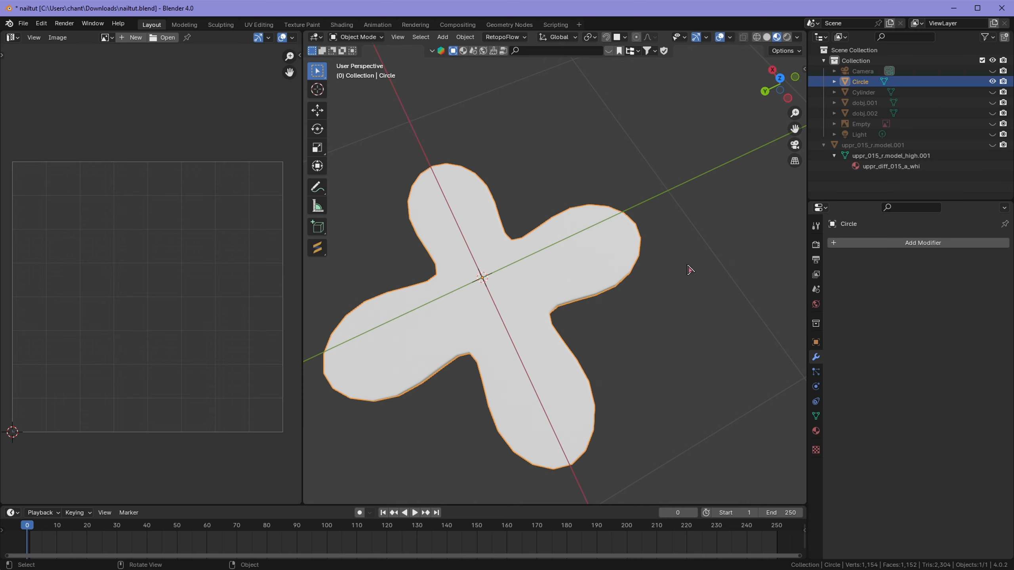
Step: Add a cylinder with 32 vertices, 1 m radius and 2 m depth at the world origin
middle_click_drag(595, 340, 625, 363)
key("KP_1")
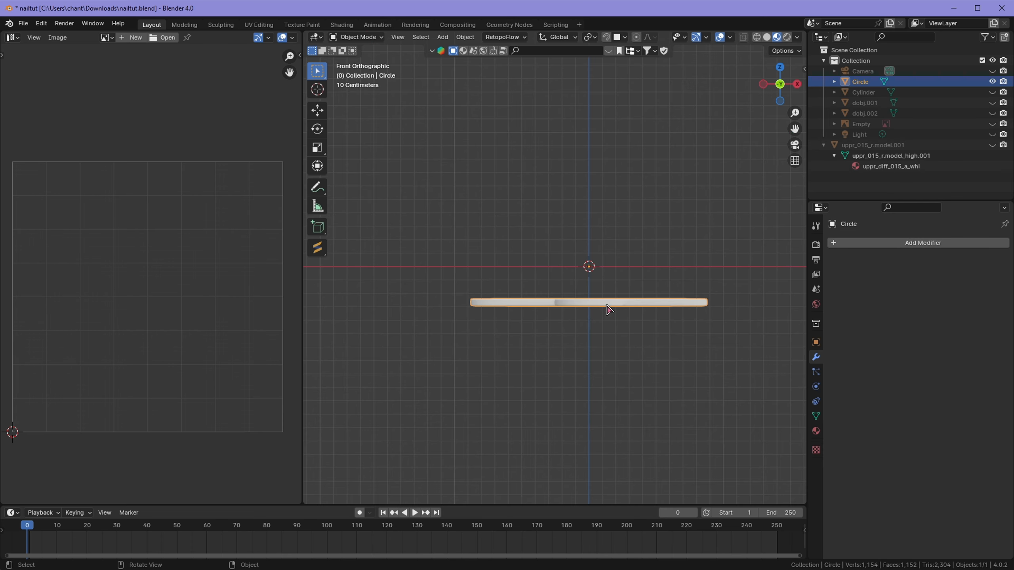
key("KP_1")
key("shift+a")
mouse_move(634, 276)
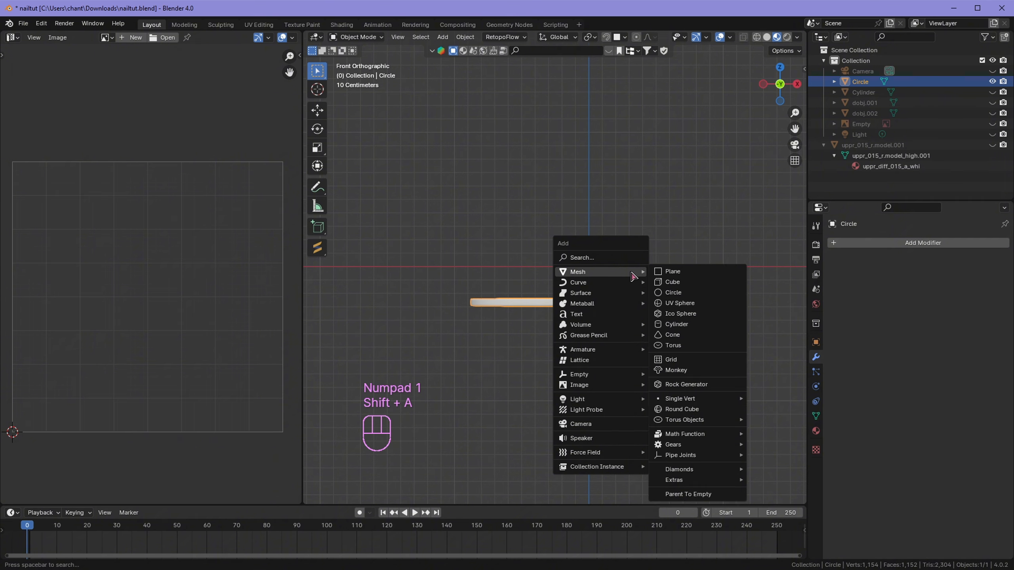
left_click(678, 325)
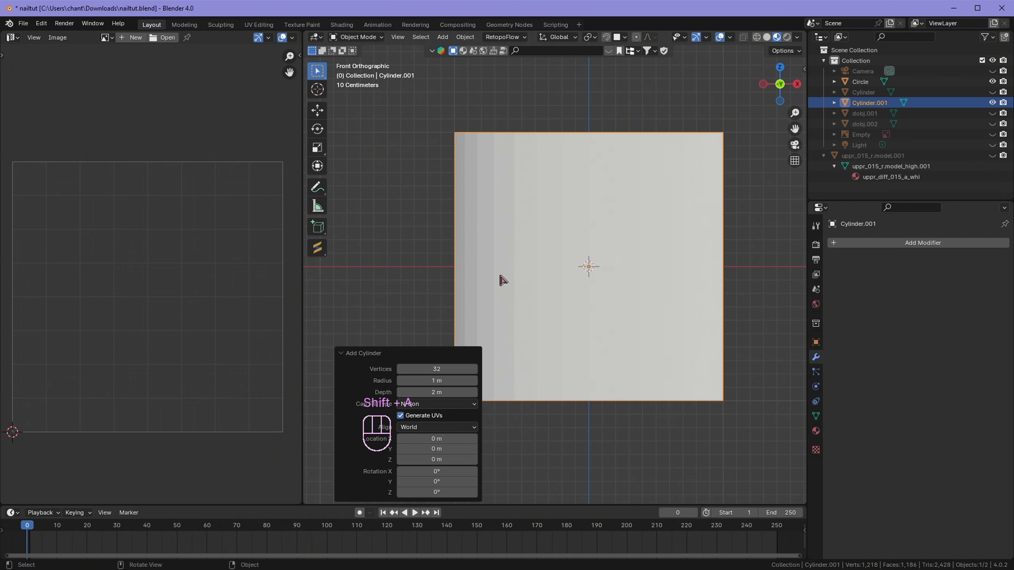
Step: Scale the new cylinder uniformly to about 0.178 in the top view so it fits within the flower's center
key("KP_1")
key("KP_7")
key("s")
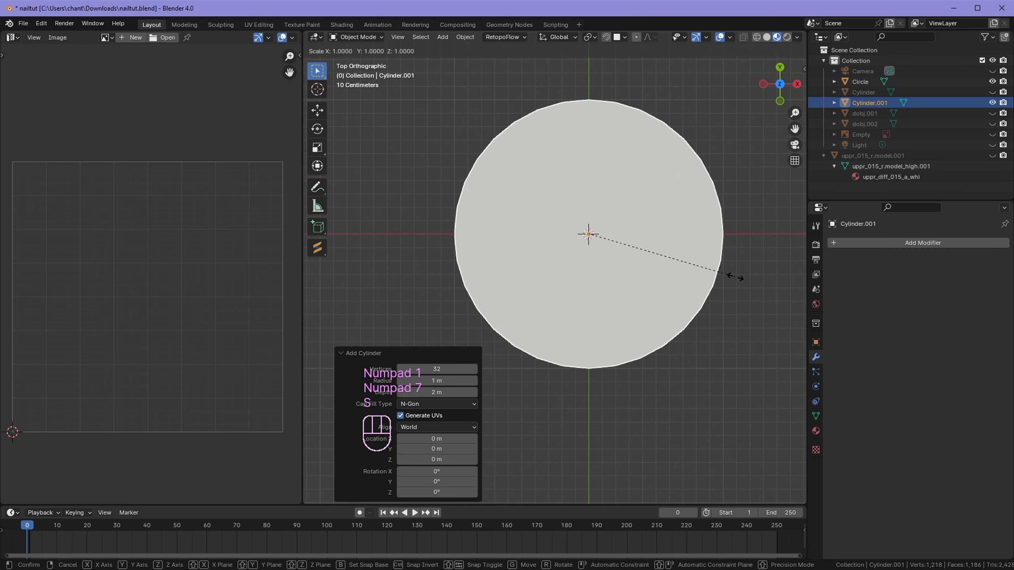
left_click(614, 244)
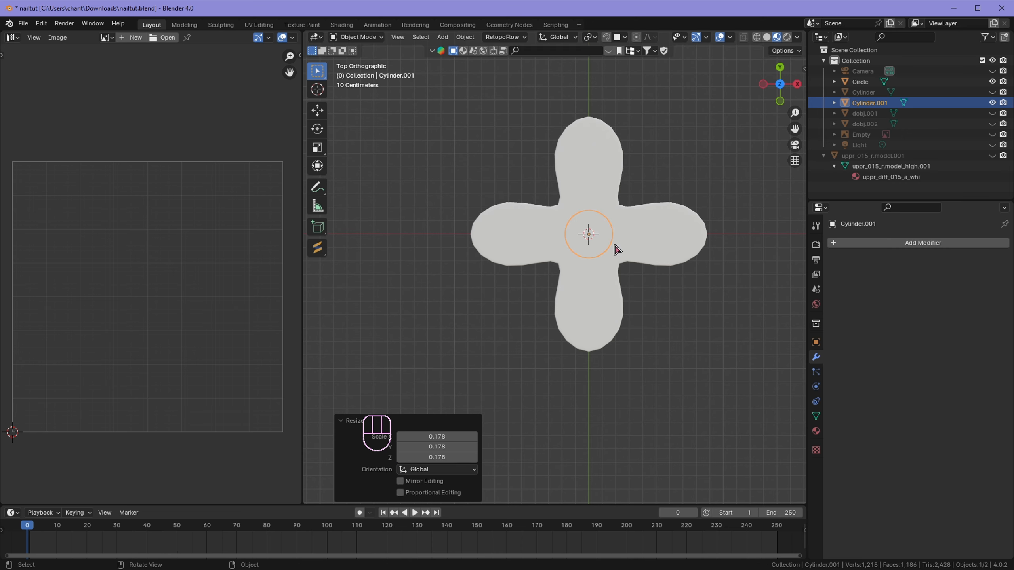
middle_click_drag(609, 311, 660, 188)
scroll(553, 303, "up", 5)
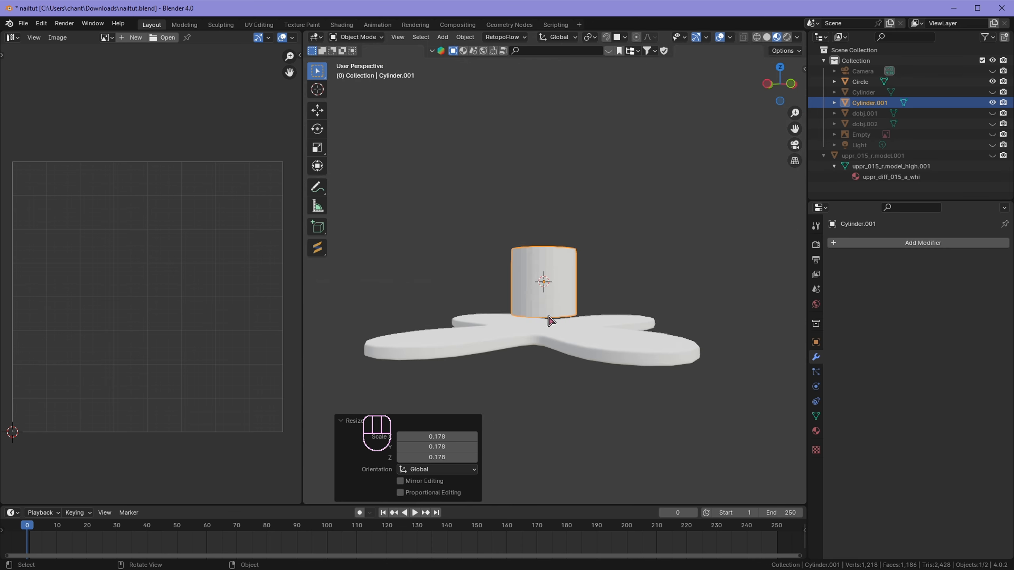
Step: Shade the new cylinder smooth and move it about -0.288 m along Z so it passes through the flower's center
right_click(545, 261)
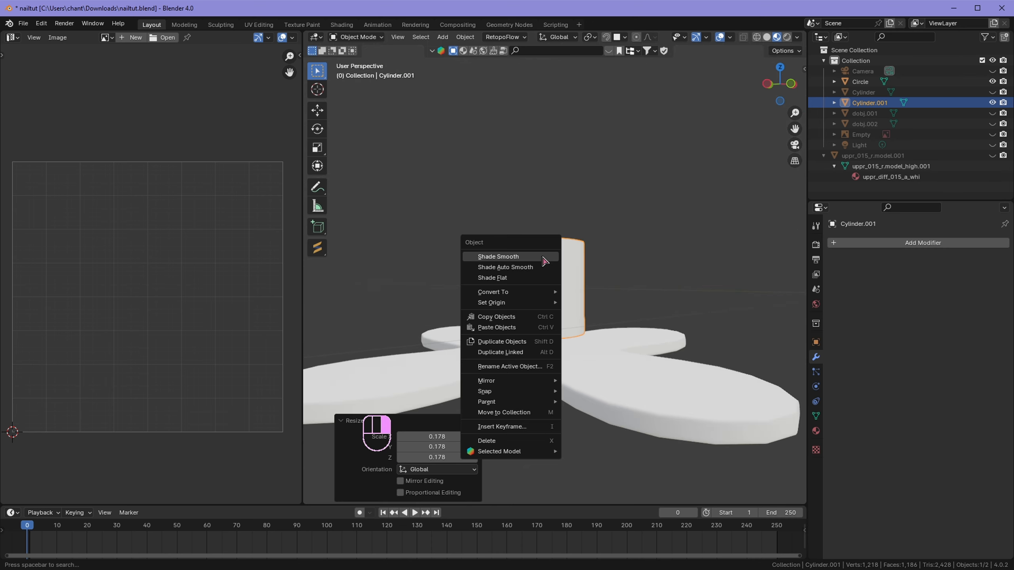
left_click(544, 260)
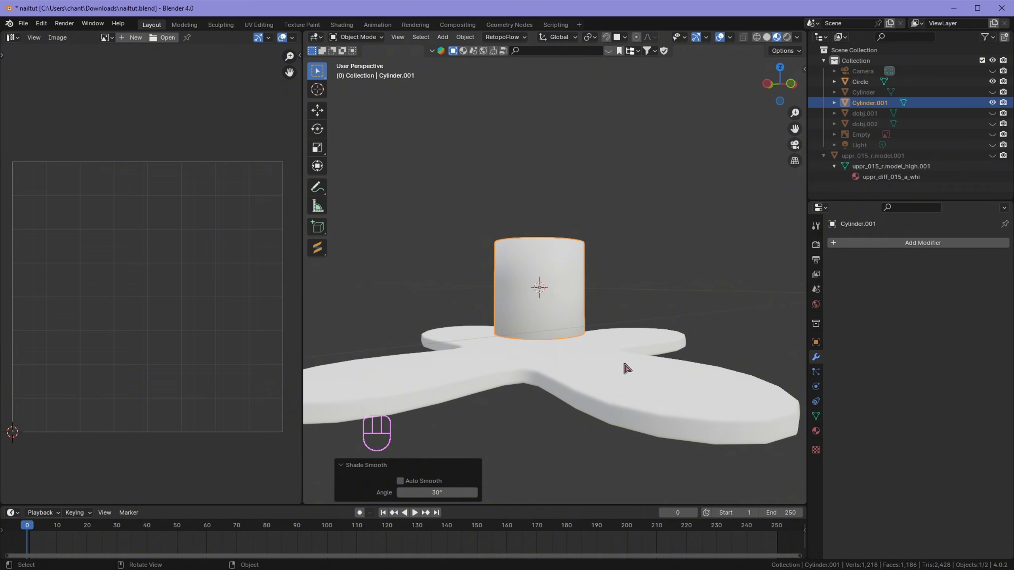
key("g")
key("z")
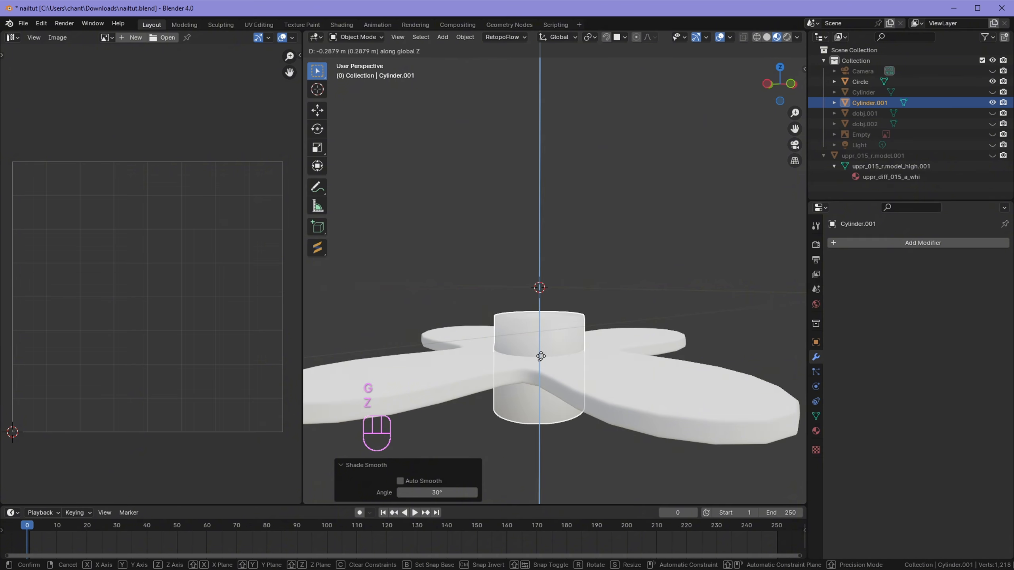
left_click(542, 357)
middle_click_drag(544, 358, 583, 384)
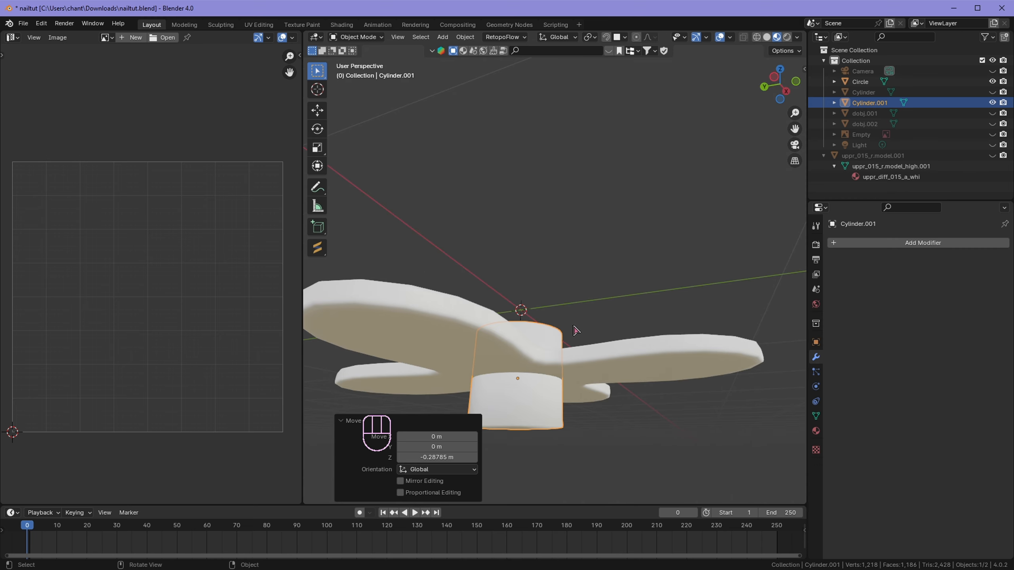
key("KP_1")
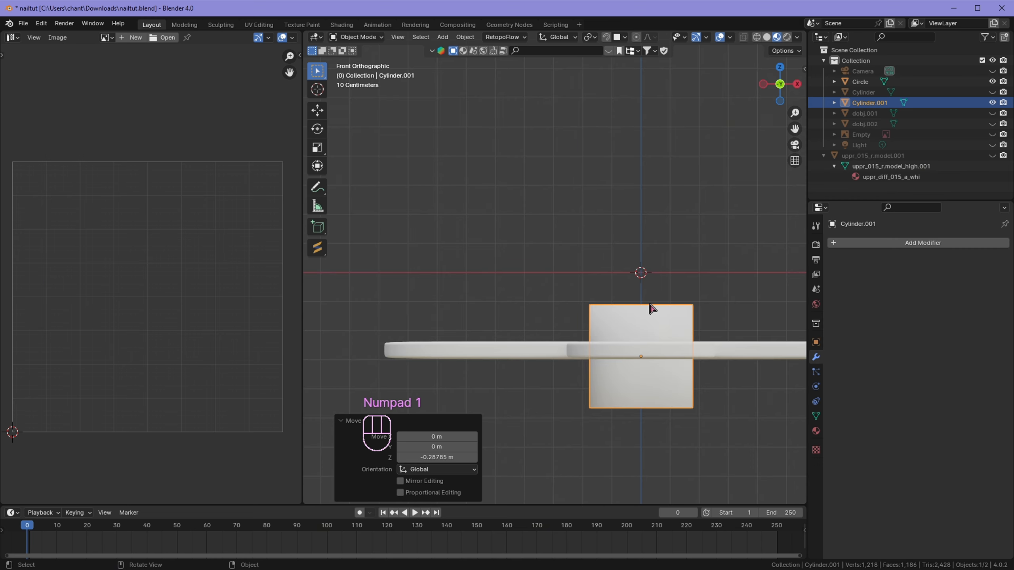
middle_click_drag(658, 310, 559, 275)
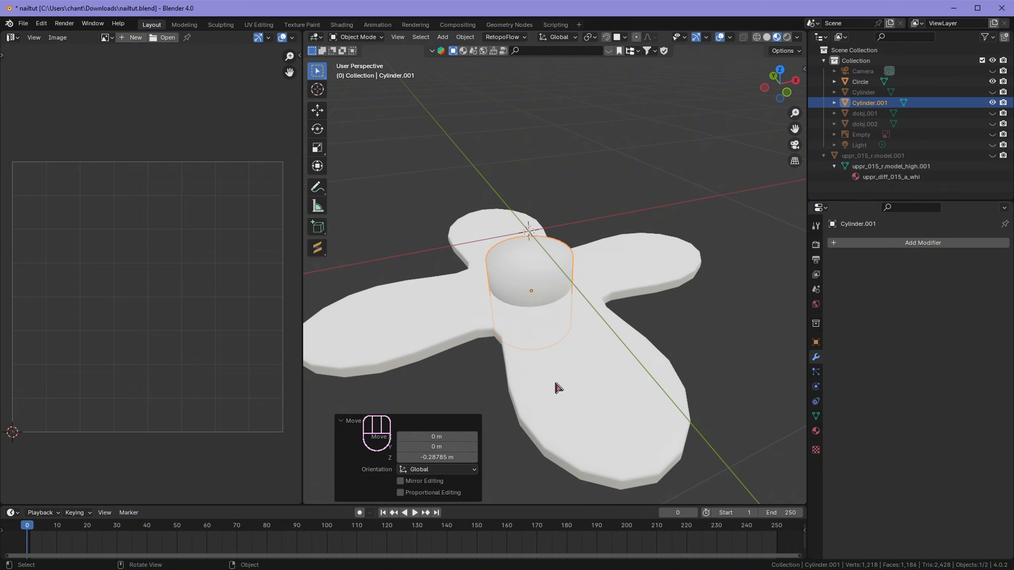
Step: Add a Boolean modifier set to Difference to the flower, with Cylinder.001 as the cutting object
left_click(558, 387)
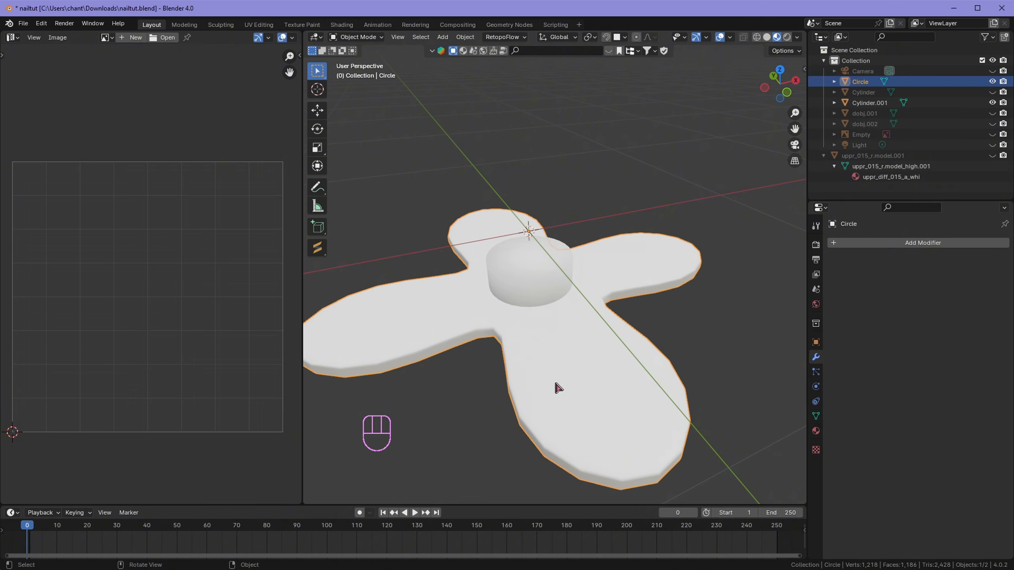
left_click(906, 244)
left_click(873, 248)
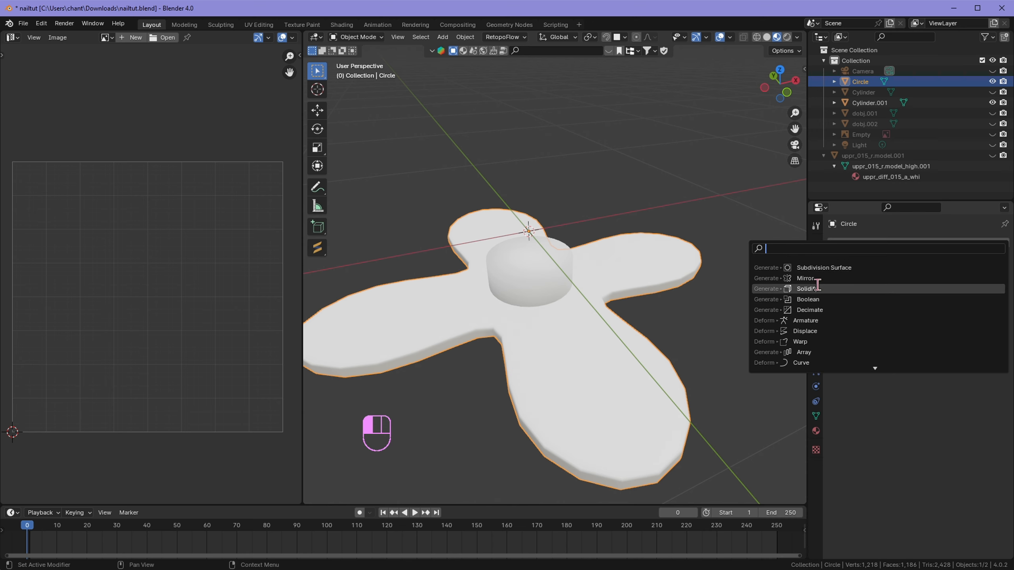
left_click(826, 302)
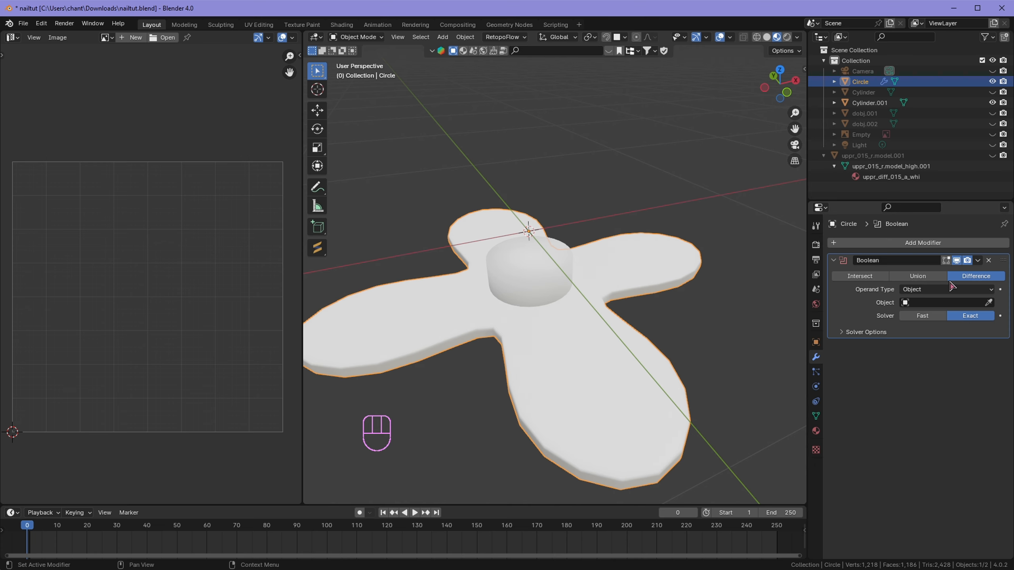
left_click(989, 302)
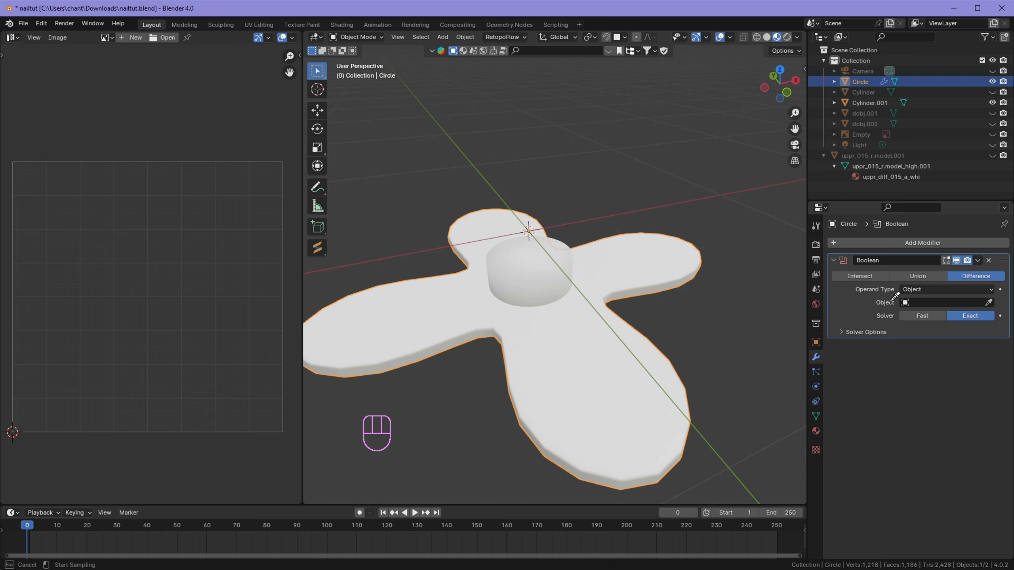
left_click(518, 263)
scroll(548, 300, "up", 5)
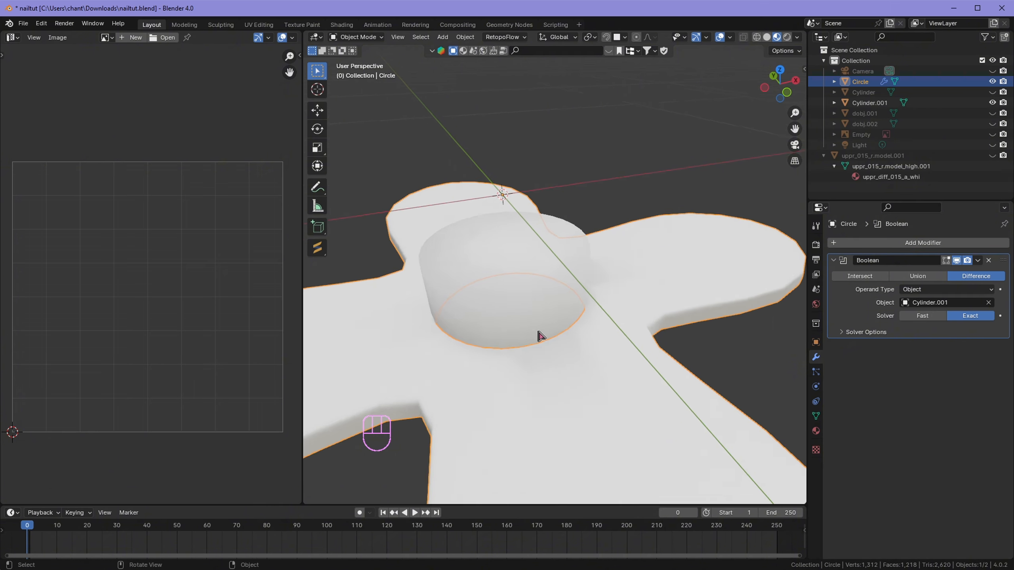
mouse_move(545, 353)
middle_mouse_down()
mouse_move(575, 259)
mouse_move(558, 337)
mouse_move(526, 374)
mouse_move(539, 364)
middle_mouse_up()
scroll(541, 364, "down", 5)
scroll(540, 363, "down", 1)
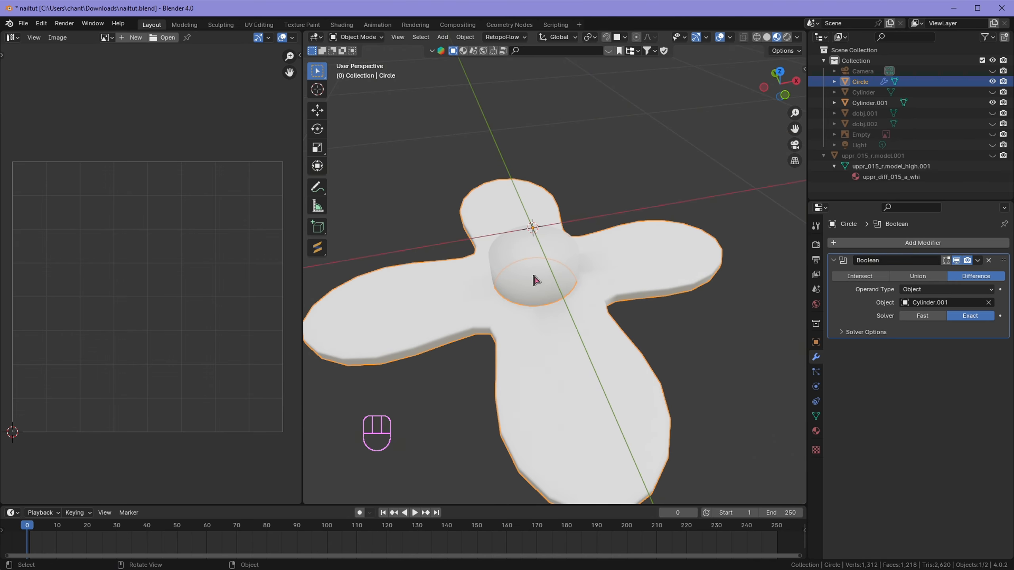
Step: Apply the flower's Boolean modifier and delete the cutter cylinder from its center
left_click(978, 260)
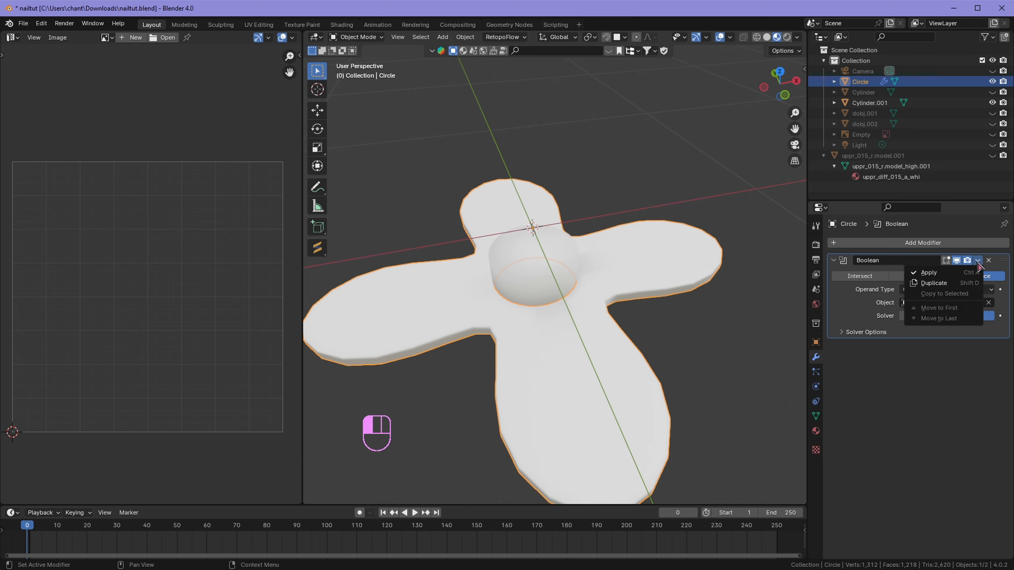
left_click(962, 272)
left_click(534, 267)
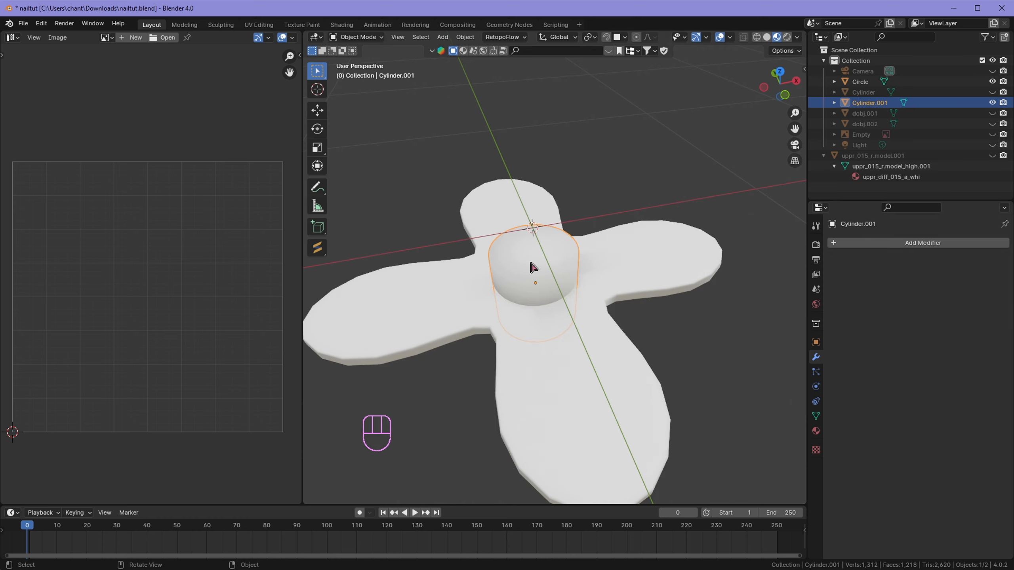
key("Delete")
middle_click_drag(537, 280, 535, 339)
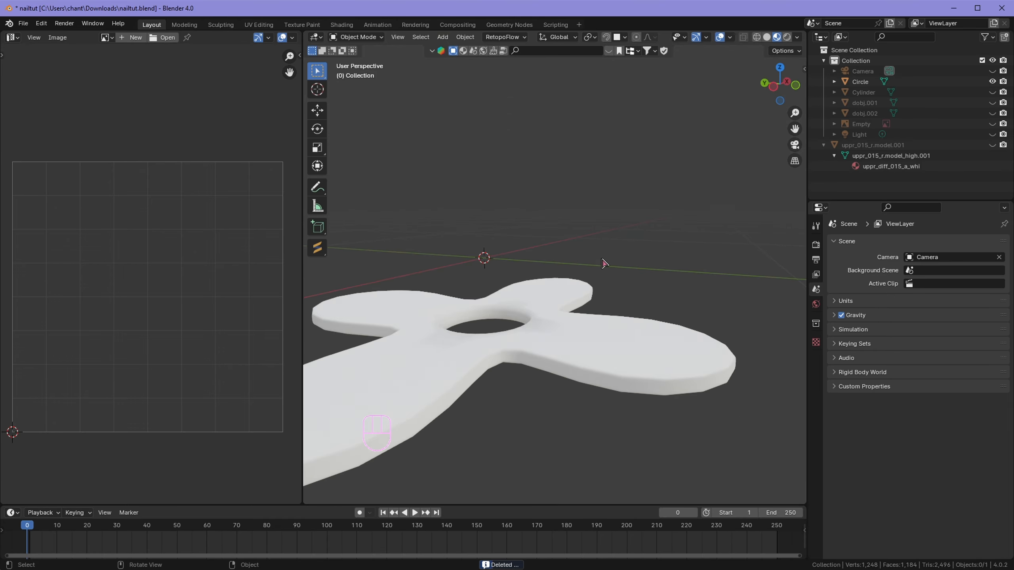
scroll(533, 328, "down", 4)
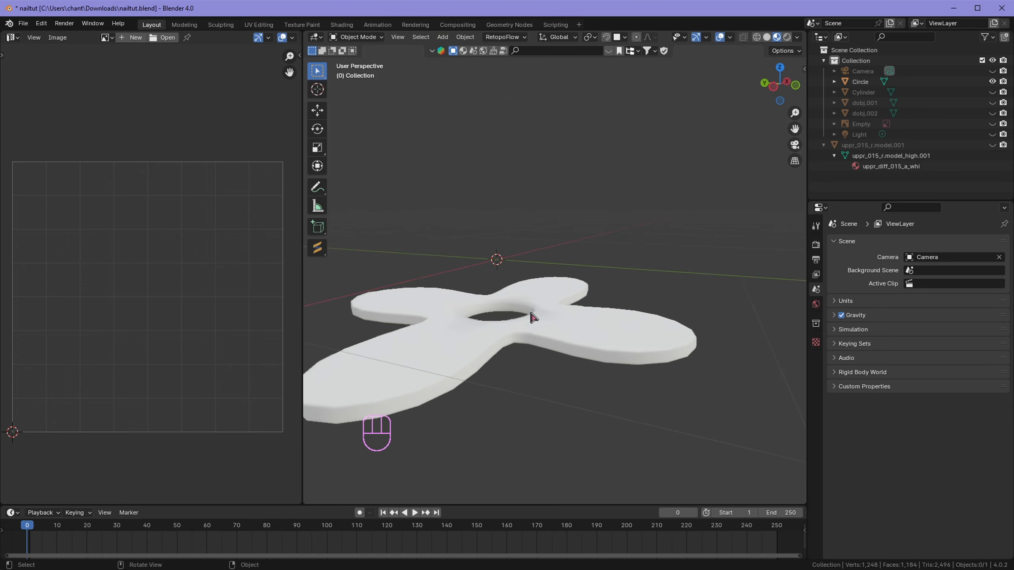
Step: Unhide the Cylinder object containing the two rows of nails
left_click(992, 93)
middle_click_drag(595, 294, 553, 298)
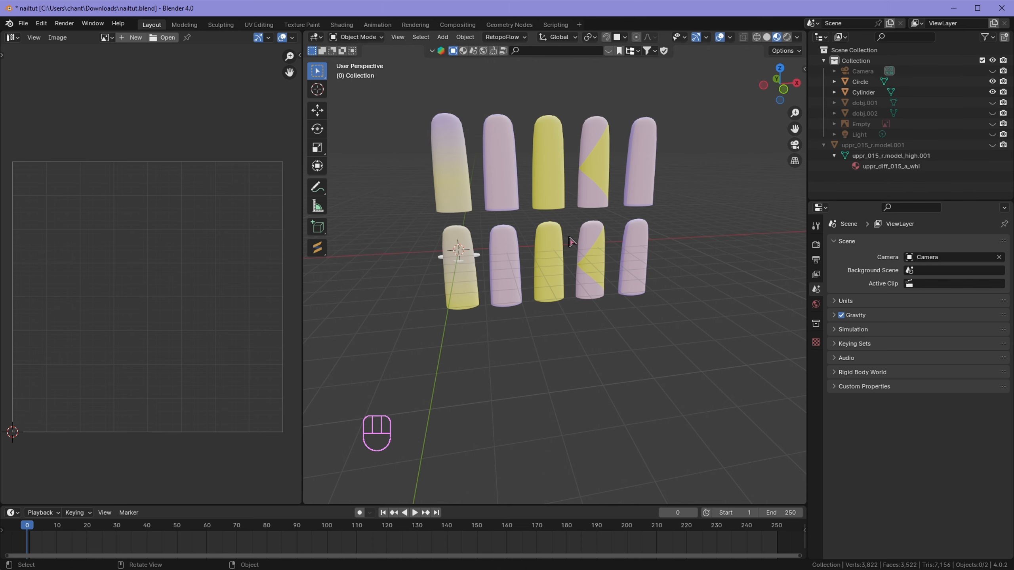
scroll(555, 210, "up", 3)
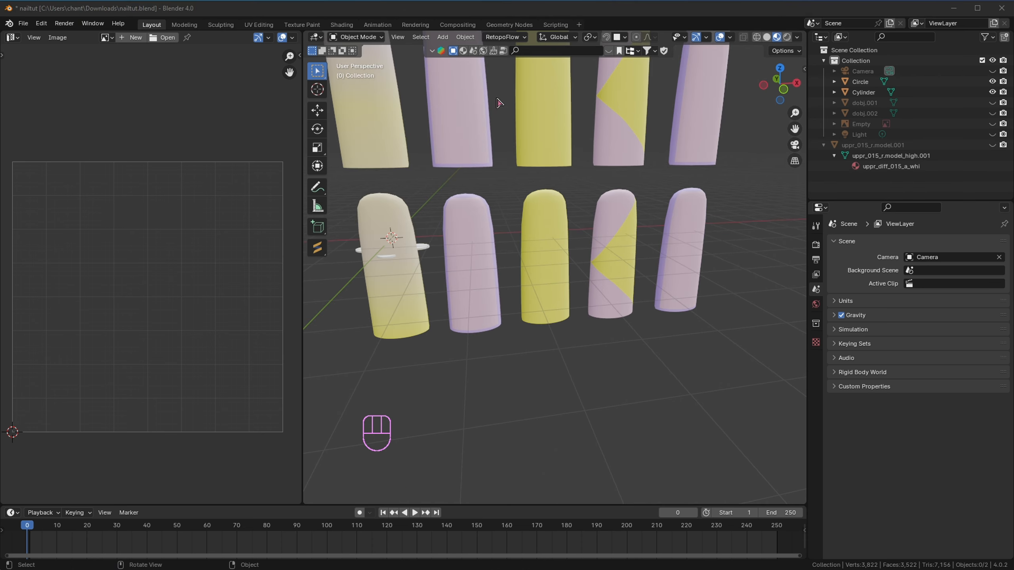
scroll(485, 169, "down", 4)
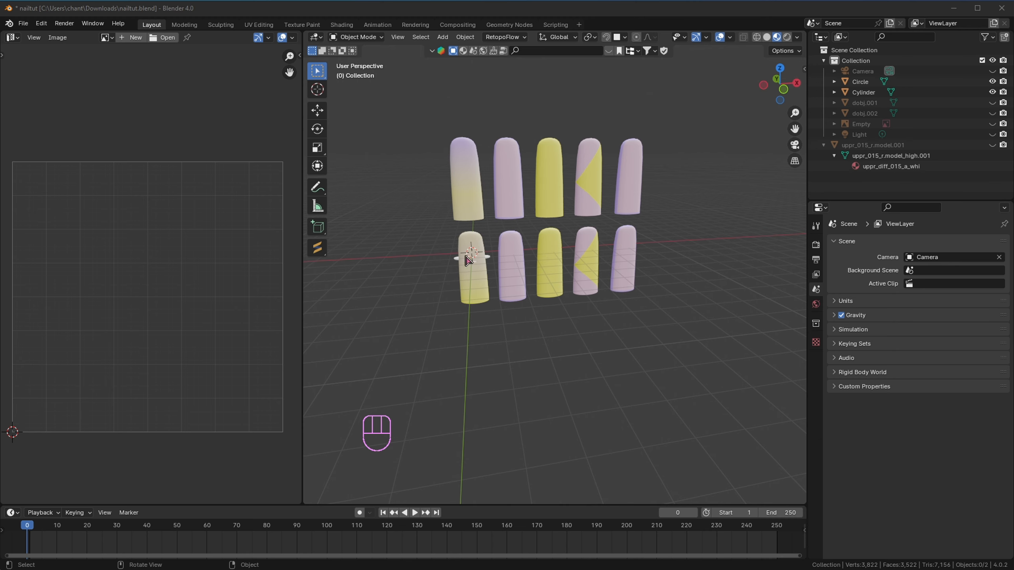
scroll(463, 258, "up", 1)
Step: Enable snapping and move the flower onto the front surface of the first nail in the lower row
left_click(448, 254)
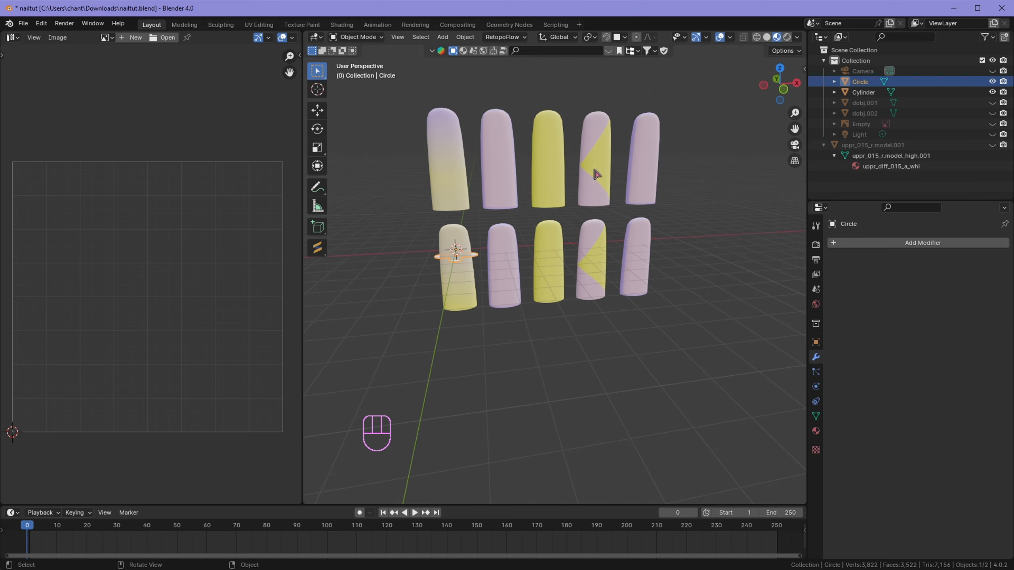
middle_click_drag(463, 271, 481, 244)
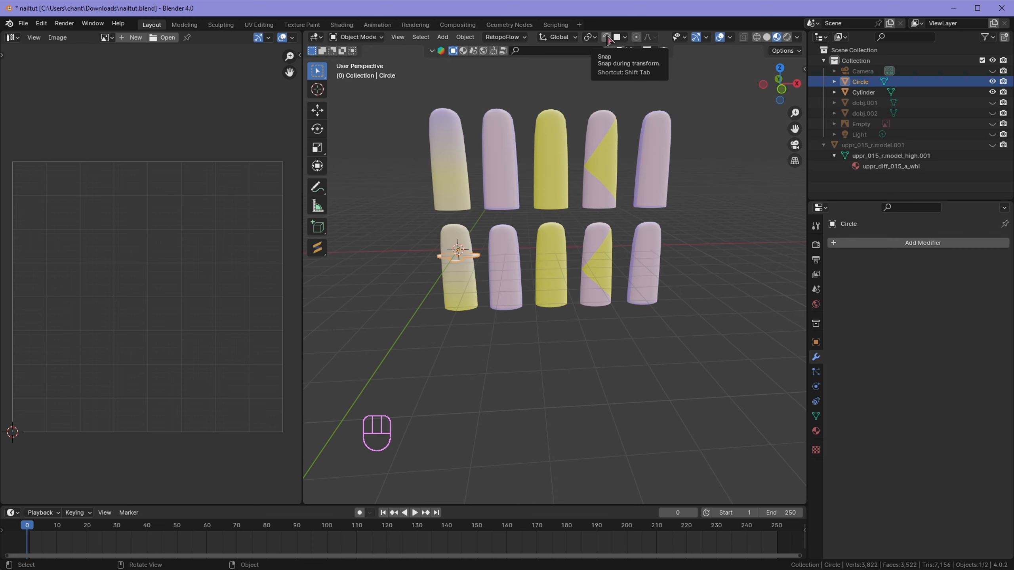
left_click(606, 38)
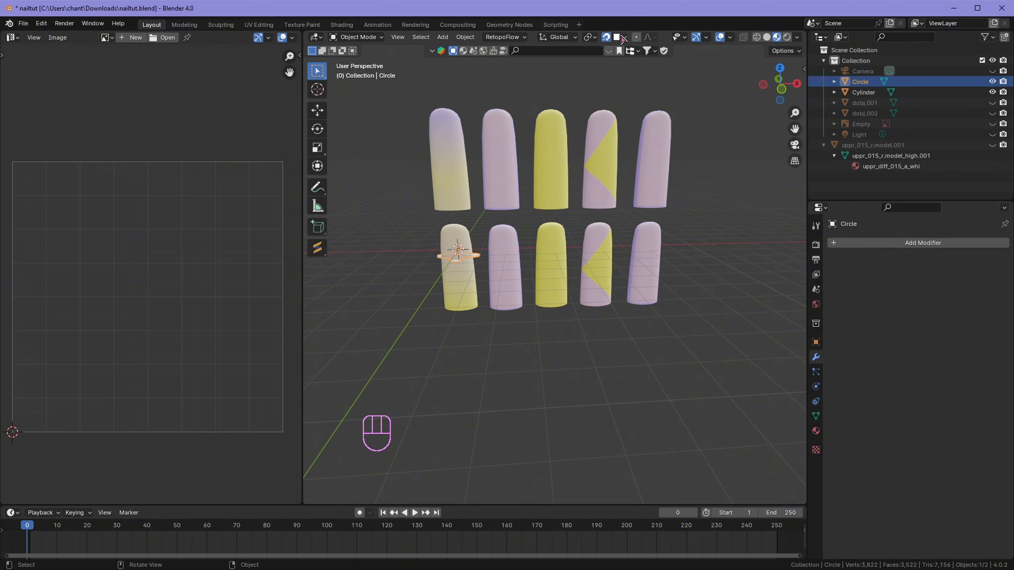
left_click(624, 37)
key("g")
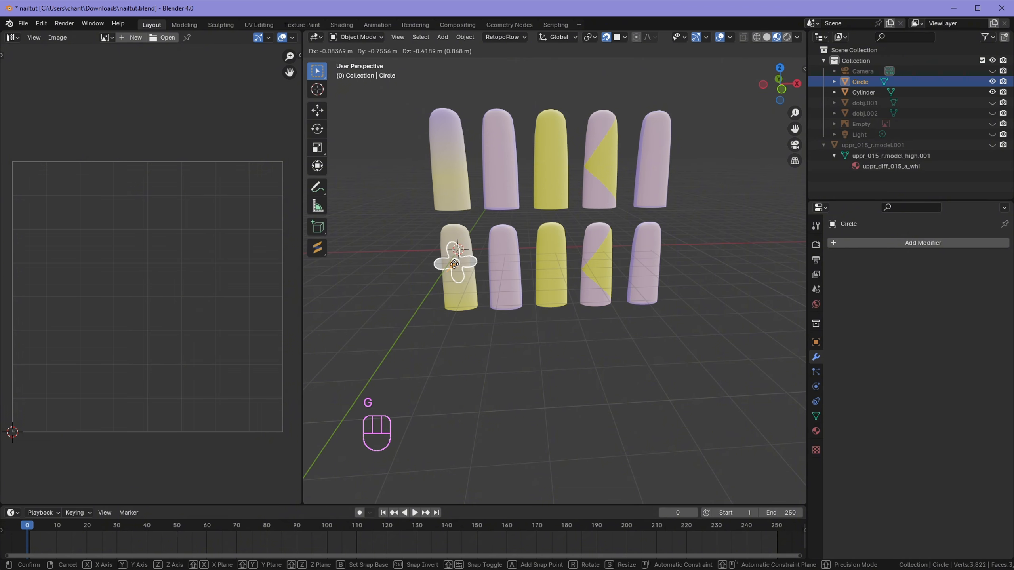
left_click(462, 272)
scroll(462, 273, "up", 7)
middle_click_drag(462, 273, 622, 256, "shift")
left_click(559, 254)
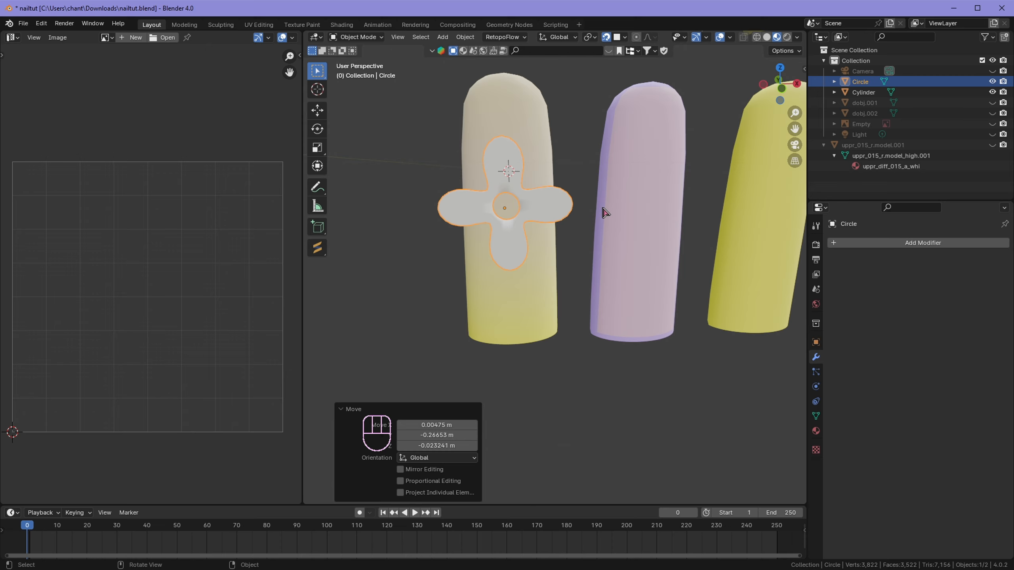
scroll(605, 209, "down", 5)
scroll(615, 187, "up", 5)
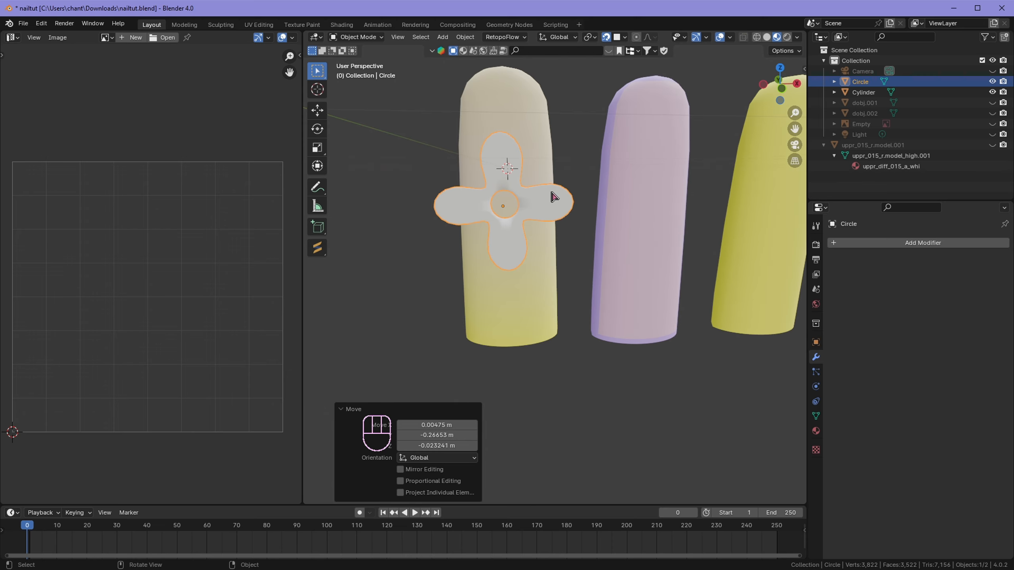
Step: Rotate and scale the flower on the first lower nail, and reposition it on the nail surface
key("r")
left_click(649, 187)
key("s")
left_click(614, 196)
mouse_move(615, 196)
middle_mouse_down()
mouse_move(677, 219)
mouse_move(604, 208)
middle_mouse_up()
key("g")
left_click(560, 200)
Step: Disable snapping and move the flower about -0.197 m along Y with the Move tool
left_click(607, 37)
left_click(317, 110)
left_click_drag(523, 200, 554, 200)
scroll(571, 224, "up", 6)
middle_click_drag(579, 233, 624, 195)
key("KP_1")
scroll(624, 195, "down", 8)
middle_click_drag(604, 278, 515, 380, "shift")
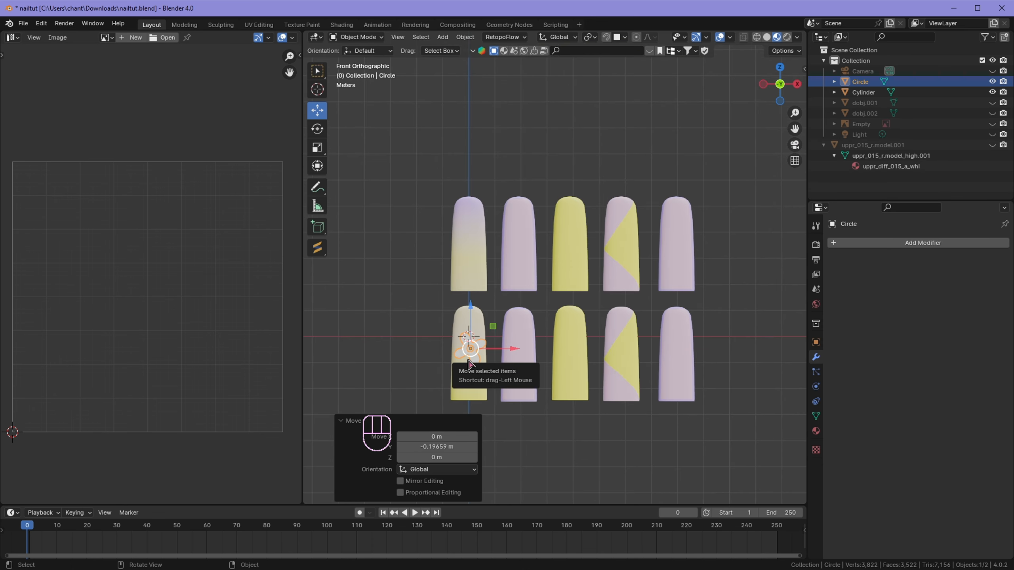
Step: Enter Edit Mode on the flower and try to unwrap its whole mesh with the Angle Based method
left_click(358, 37)
left_click(357, 61)
key("u")
left_click(500, 344)
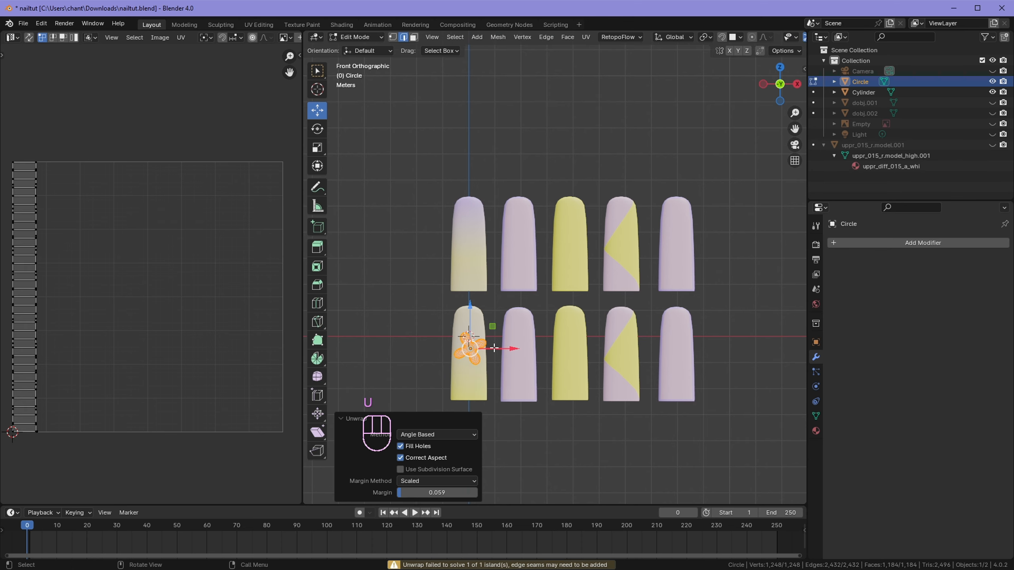
Step: Mark a seam along the selected edge loop of the flower mesh
scroll(476, 376, "up", 2)
scroll(390, 299, "up", 6)
middle_click_drag(479, 388, 367, 315, "shift")
scroll(540, 321, "up", 5)
middle_click_drag(367, 315, 623, 316, "shift")
middle_click_drag(663, 370, 558, 381)
scroll(618, 372, "up", 4)
left_click(617, 385)
left_click(617, 386, "alt")
middle_click_drag(558, 381, 639, 400)
key("u")
left_click(643, 502)
Step: Select the flower's whole mesh and unwrap it along the seams with the Angle Based method and margin 0
key("a")
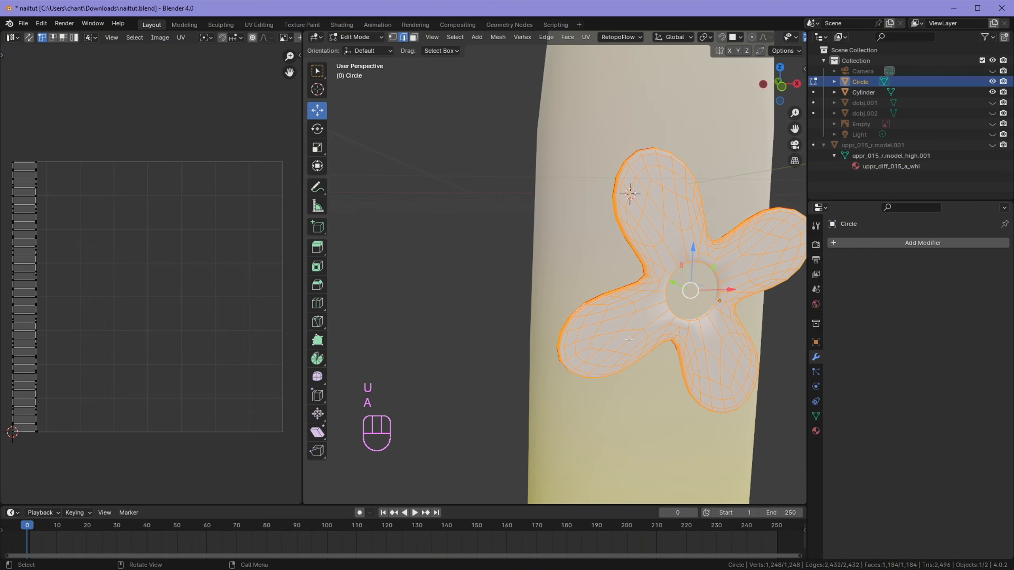
key("u")
left_click(615, 231)
scroll(694, 259, "up", 3)
middle_click_drag(694, 279, 622, 317)
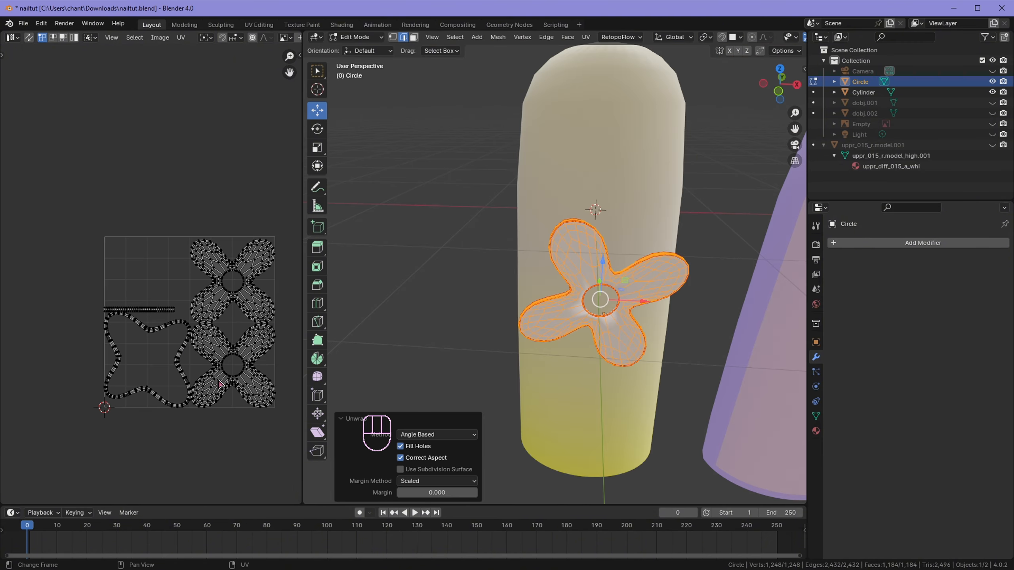
scroll(220, 385, "up", 5)
scroll(220, 385, "down", 3)
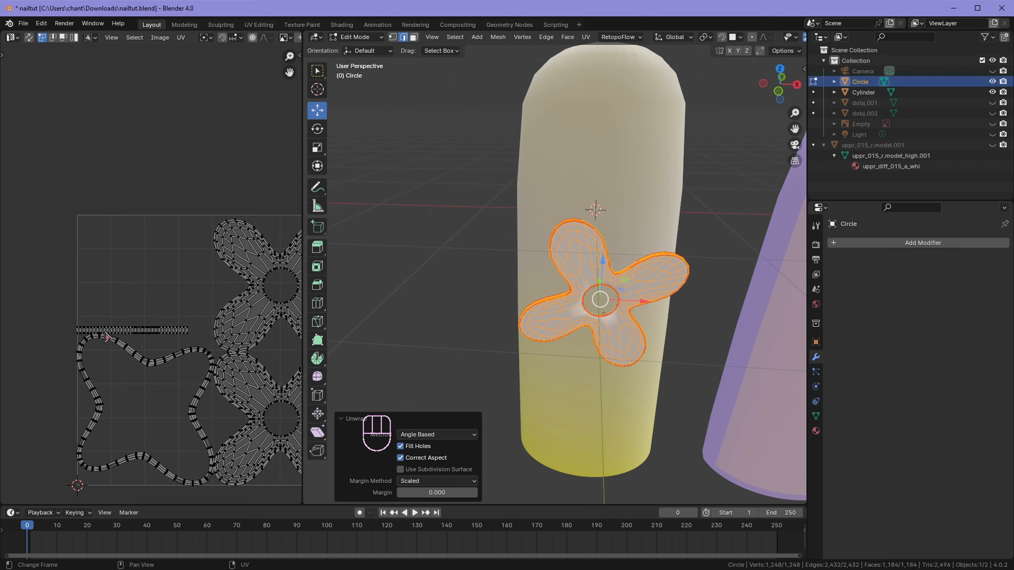
middle_click_drag(679, 346, 563, 341)
scroll(563, 341, "up", 3)
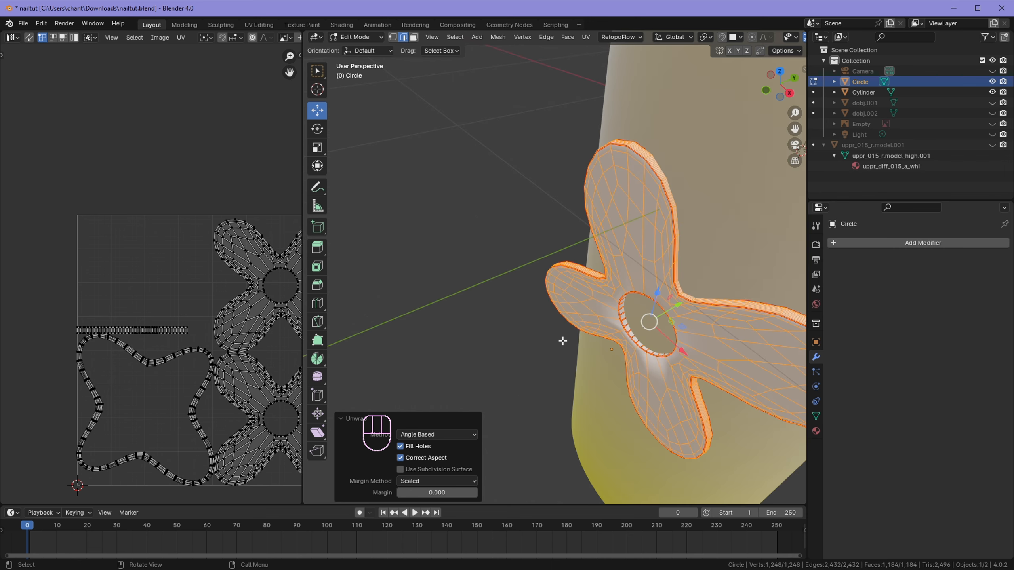
Step: Return the flower to Object Mode and move it about -0.205 m along Z on the first lower nail
left_click(377, 38)
left_click(371, 49)
middle_click_drag(605, 377, 607, 352)
key("KP_1")
key("KP_4")
scroll(602, 312, "up", 7)
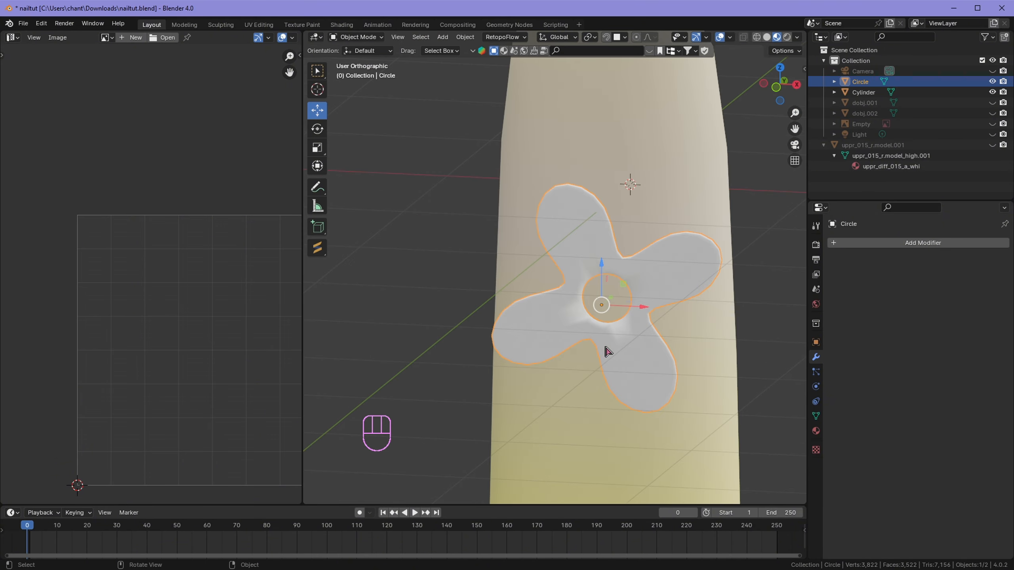
scroll(623, 353, "down", 8)
key("KP_1")
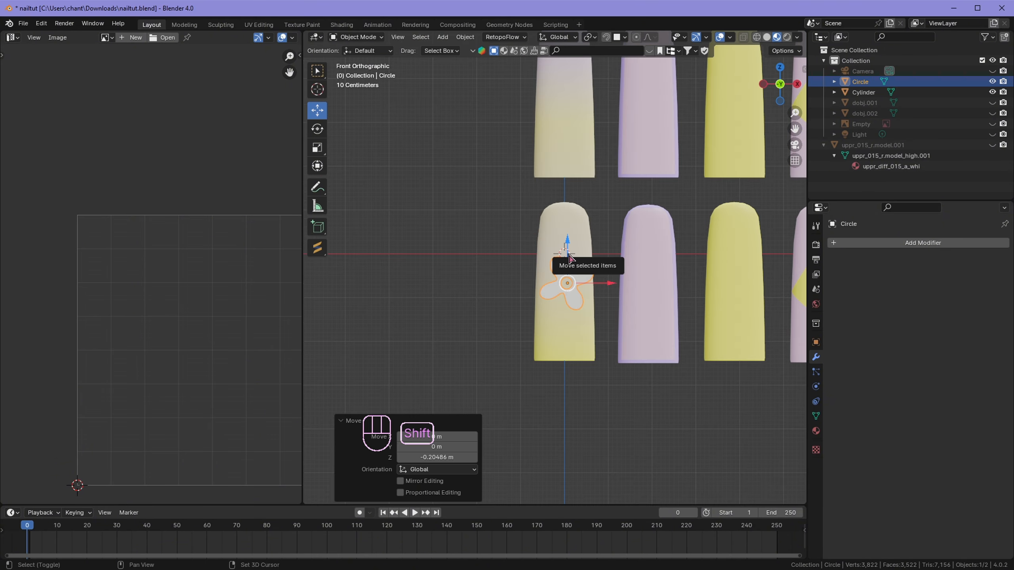
Step: Duplicate the flower and move the copy about 4.302 m up along Z onto the first nail in the upper row
key("shift+d")
key("z")
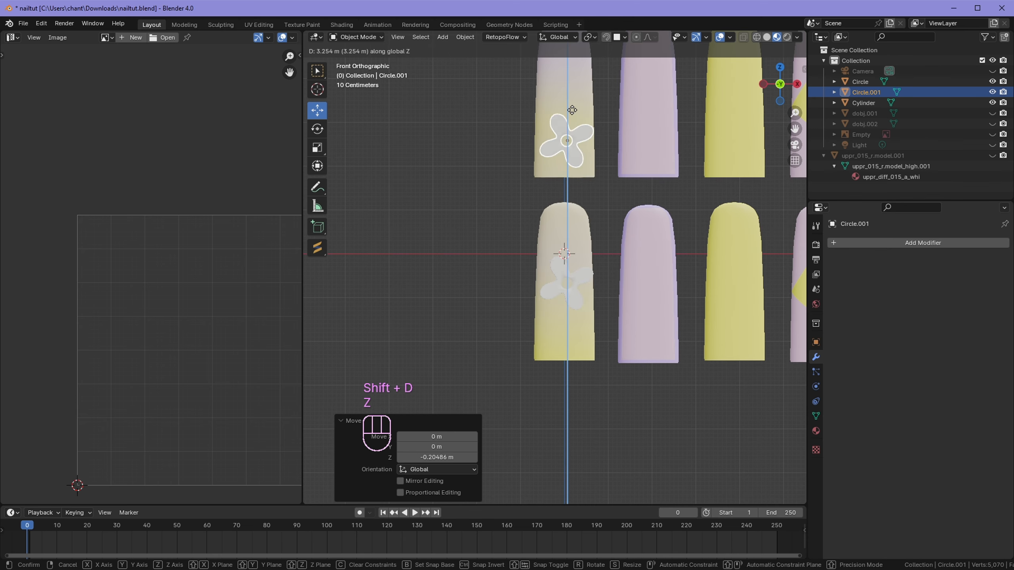
left_click(575, 66)
scroll(723, 264, "down", 4)
middle_click_drag(723, 264, 684, 249)
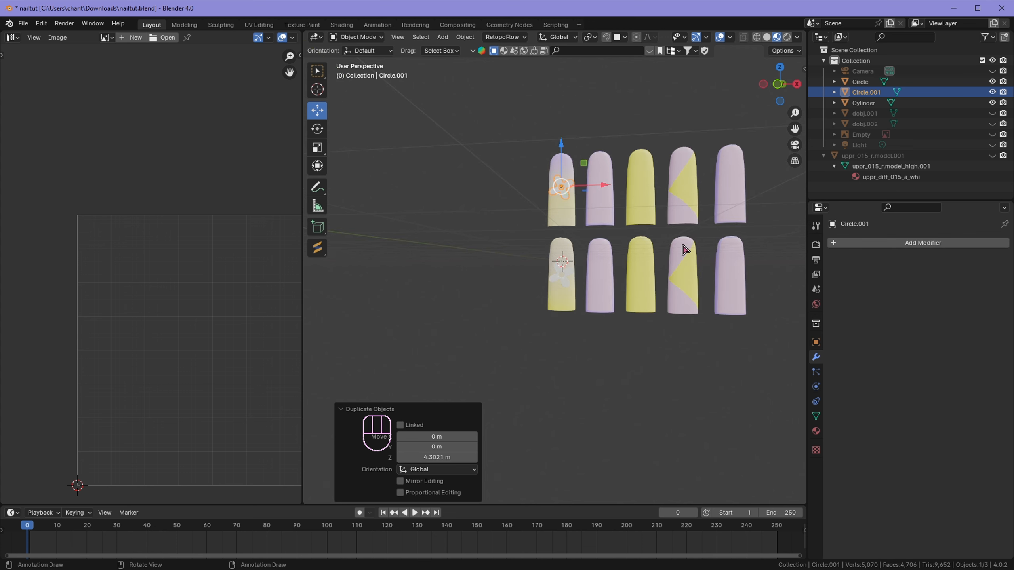
Step: Duplicate the flower on the first upper nail and move the copy along X onto the third, yellow upper nail
key("KP_1")
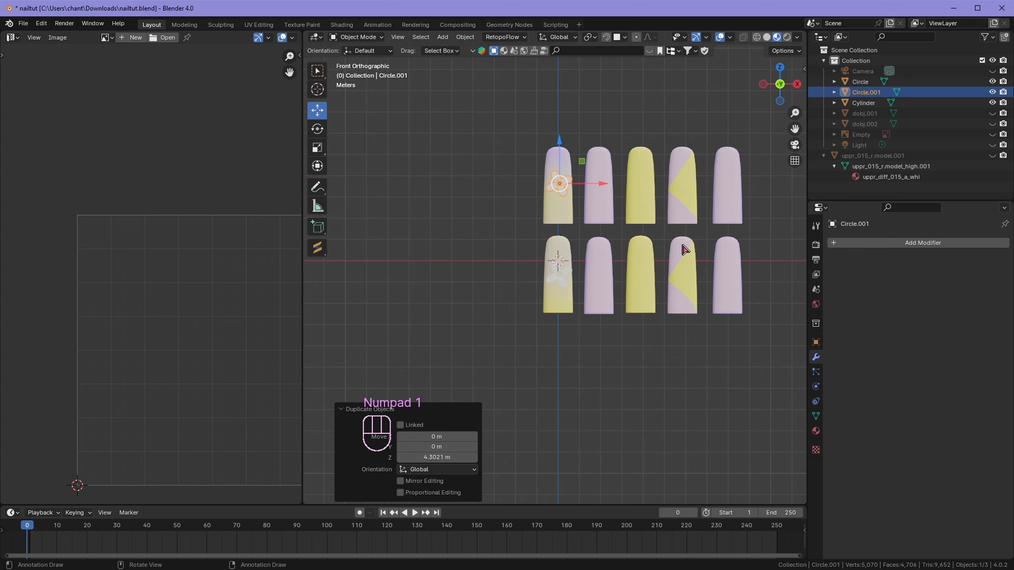
middle_click_drag(684, 250, 624, 337, "shift")
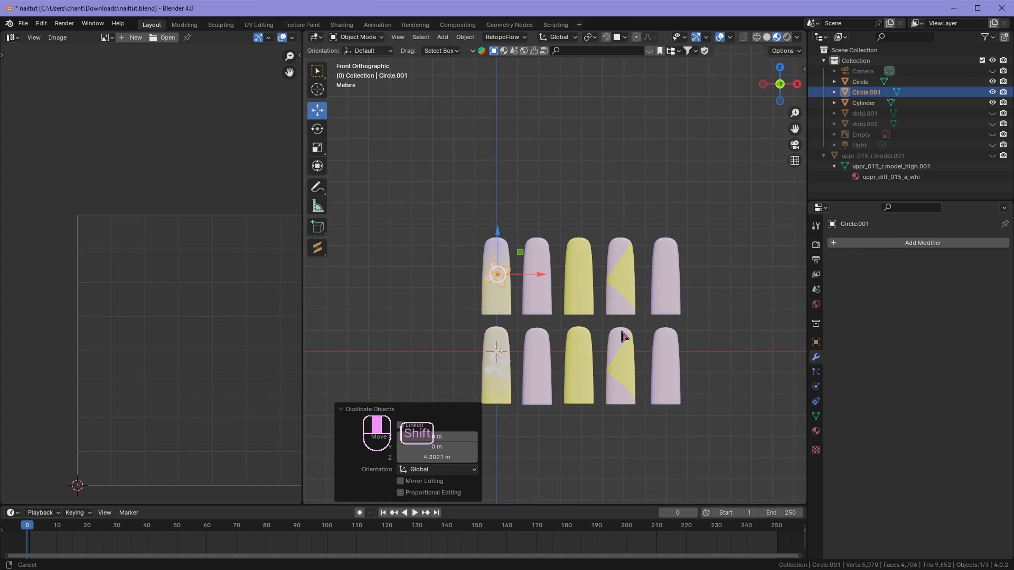
scroll(543, 347, "up", 3)
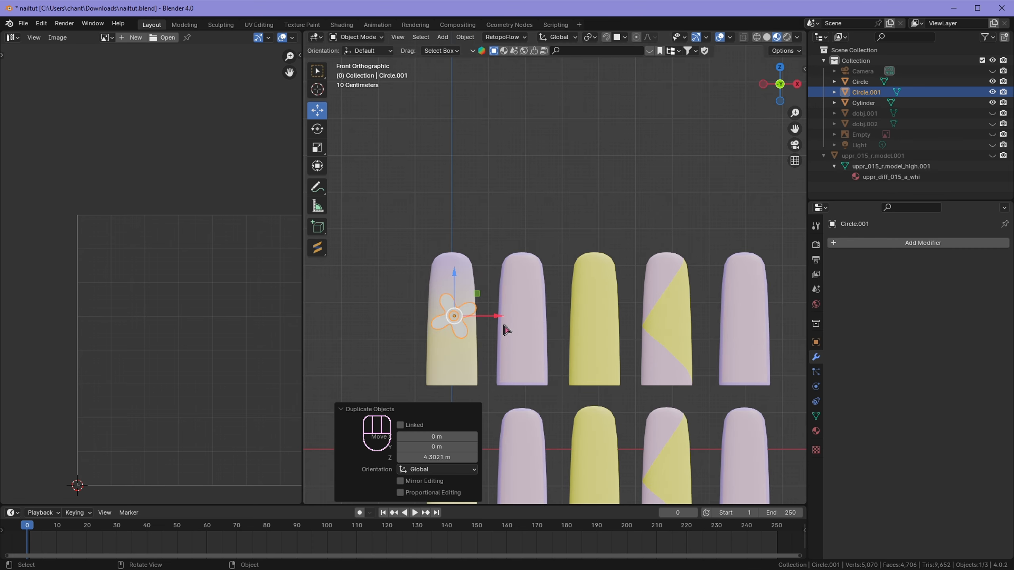
key("shift+d")
key("x")
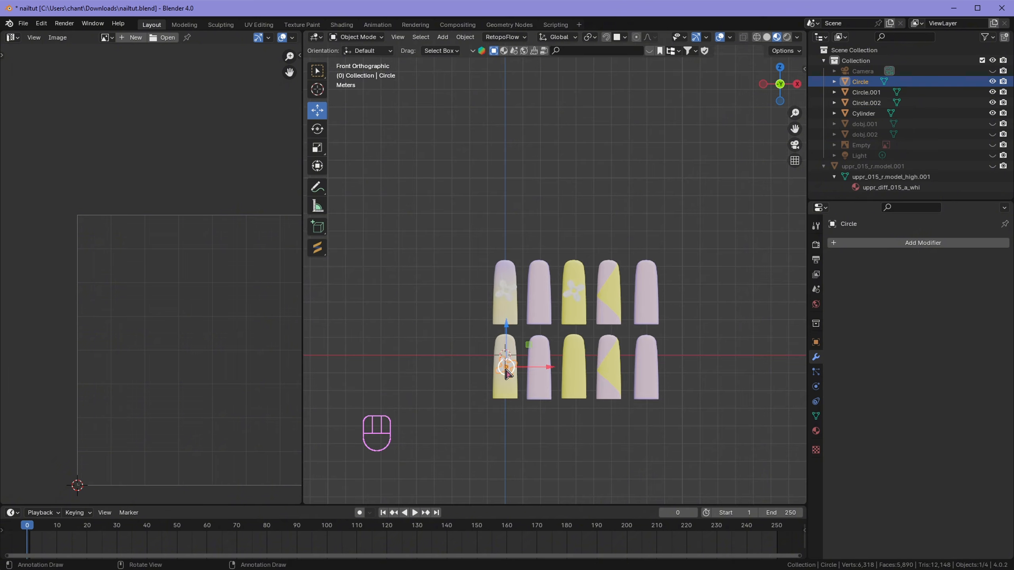
Step: Duplicate the flower on the first lower nail and move the copy about 3.84 m along X onto the yellow lower nail
key("shift+d")
key("x")
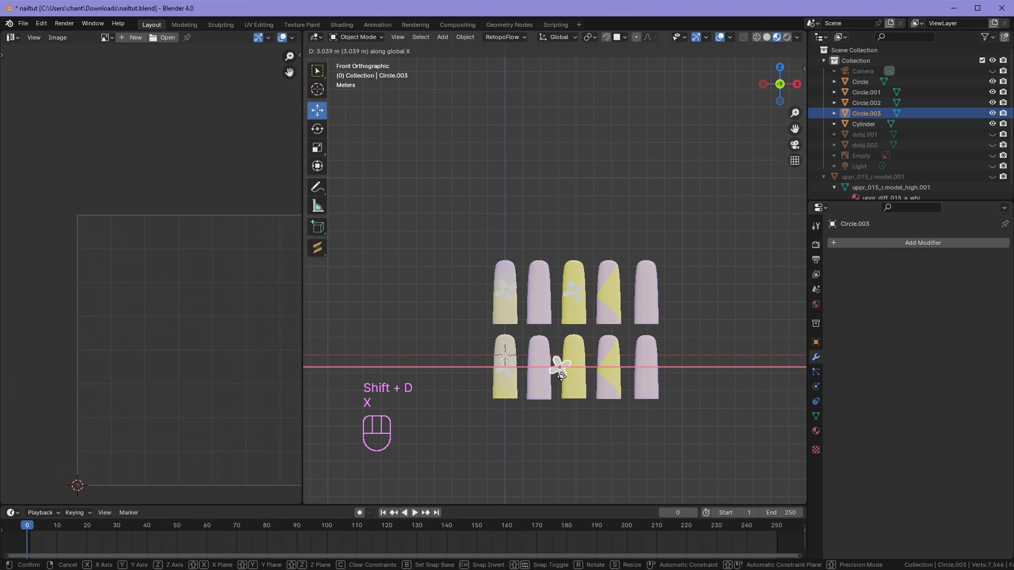
left_click(574, 376)
scroll(558, 359, "up", 5)
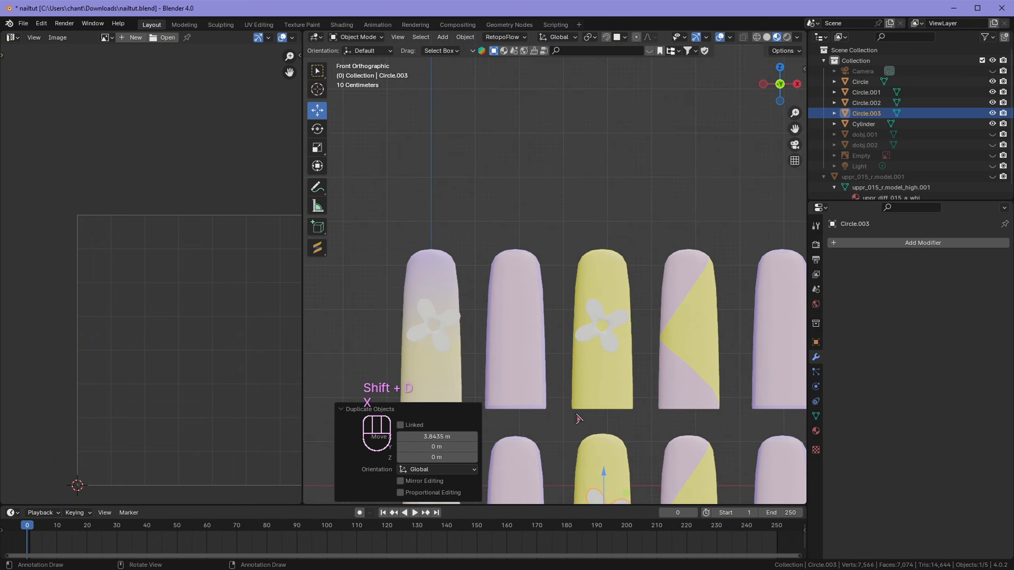
scroll(458, 205, "down", 2)
scroll(553, 224, "up", 6)
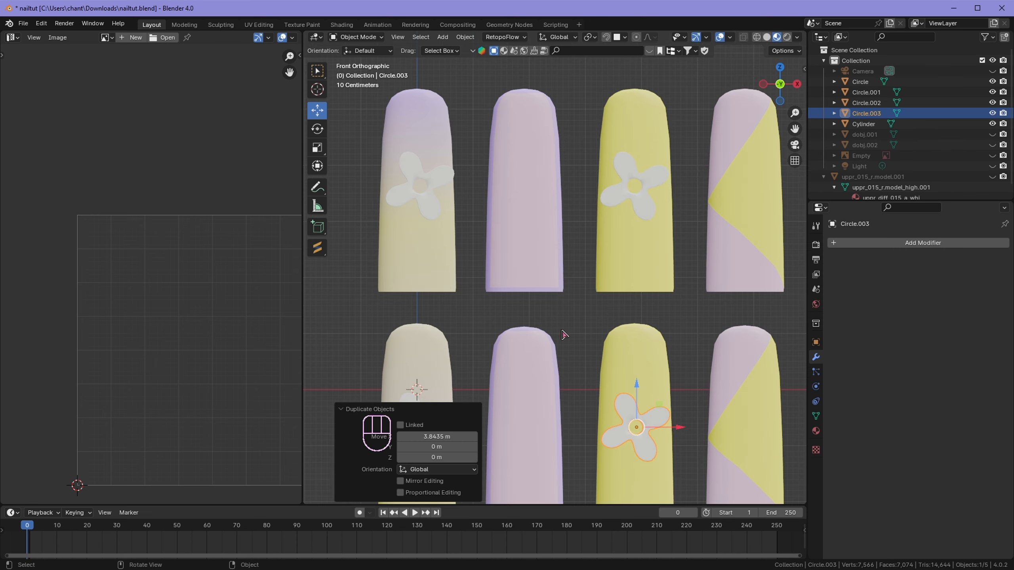
scroll(480, 241, "down", 3)
Step: Select all four flowers and join them into a single object
left_click(433, 212)
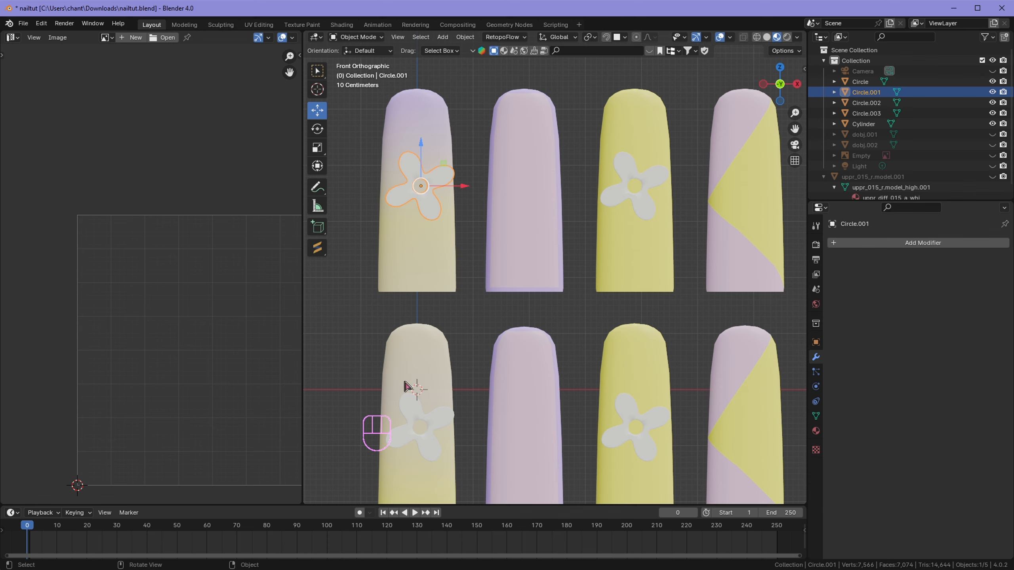
left_click(450, 422, "shift")
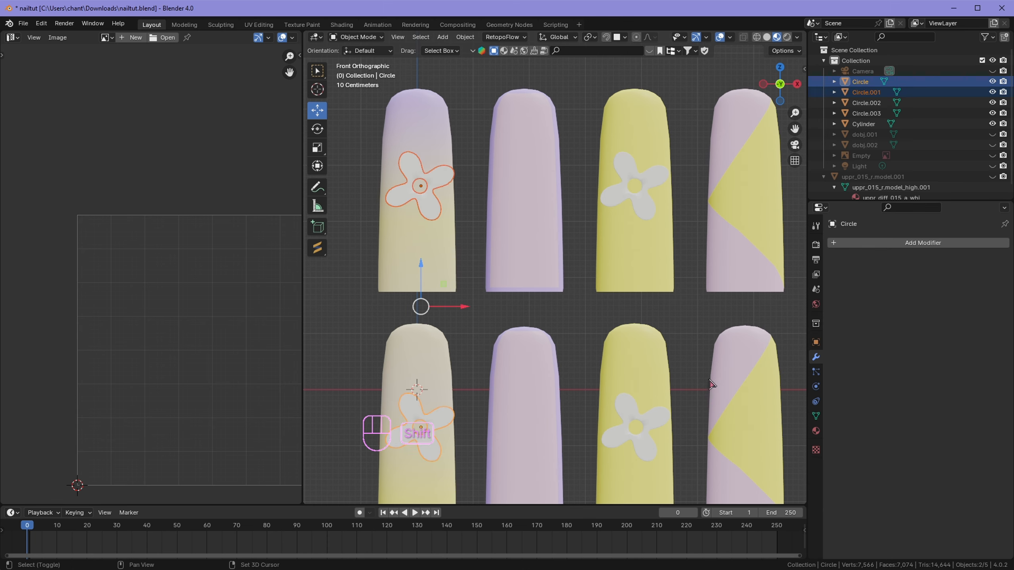
left_click(669, 425, "shift")
left_click(651, 202, "shift")
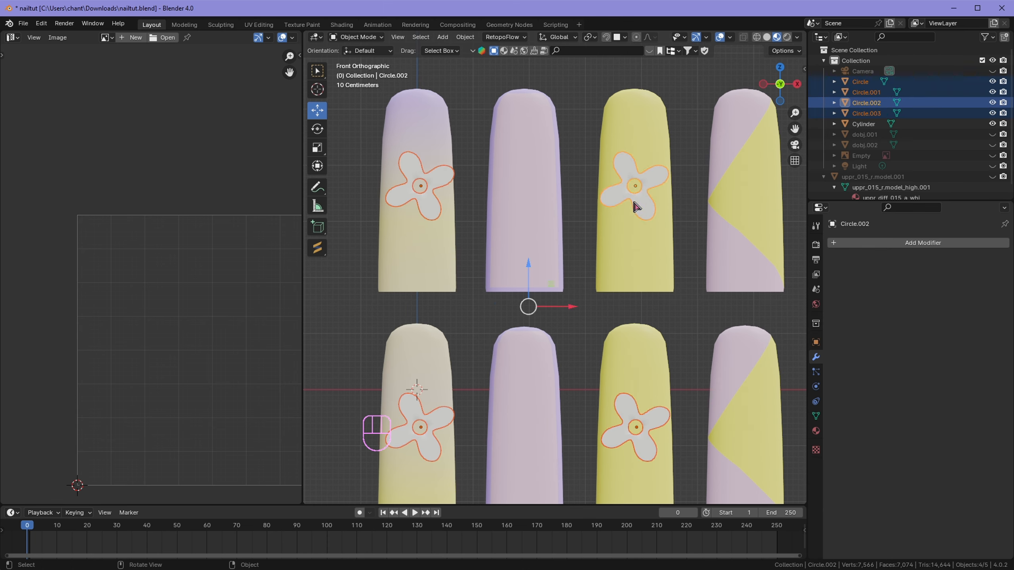
right_click(641, 211)
left_click(587, 241)
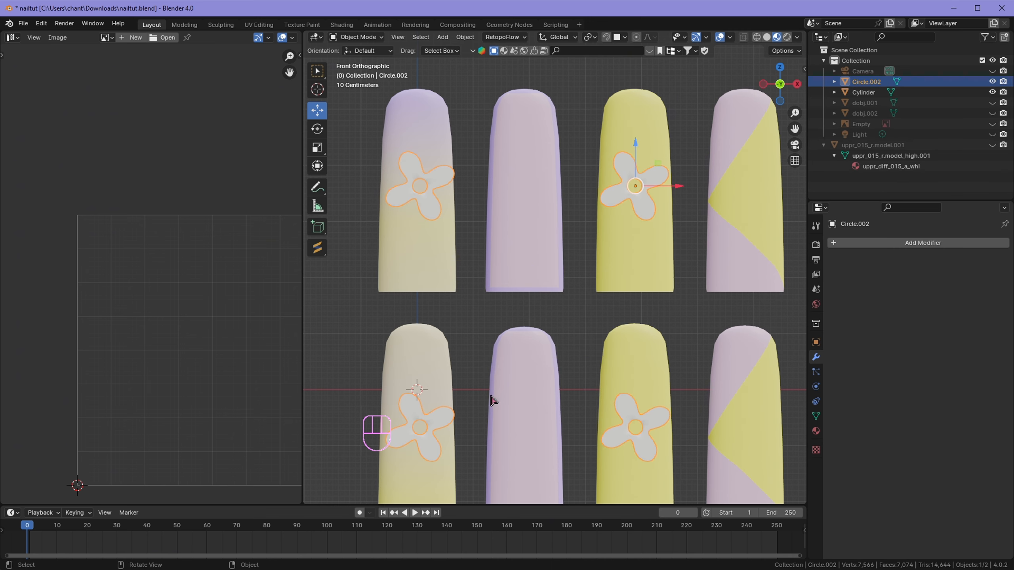
Step: Enter Edit Mode on the joined flowers and select only the two linked flower meshes on the first upper and lower nails
left_click(357, 36)
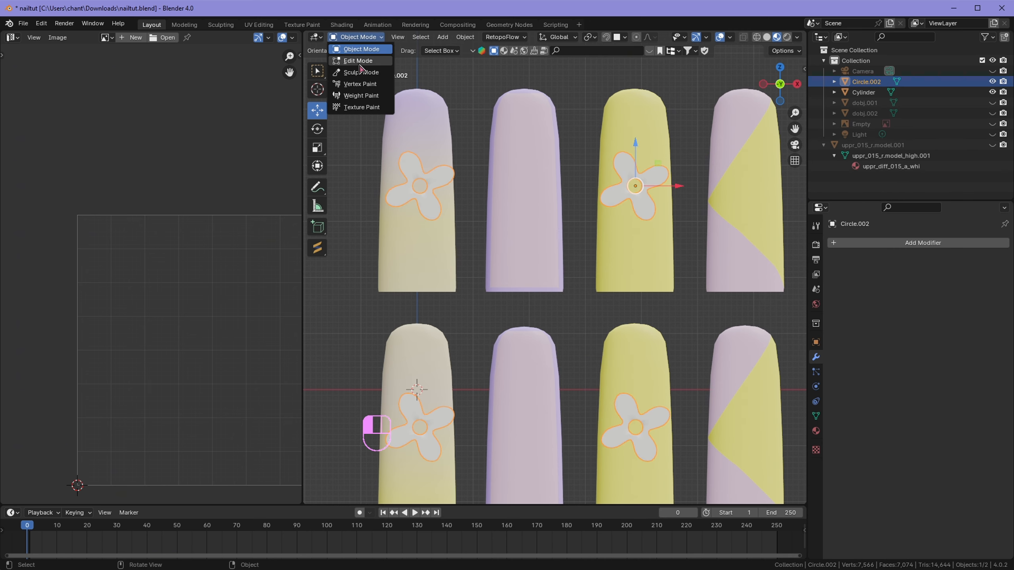
left_click(357, 61)
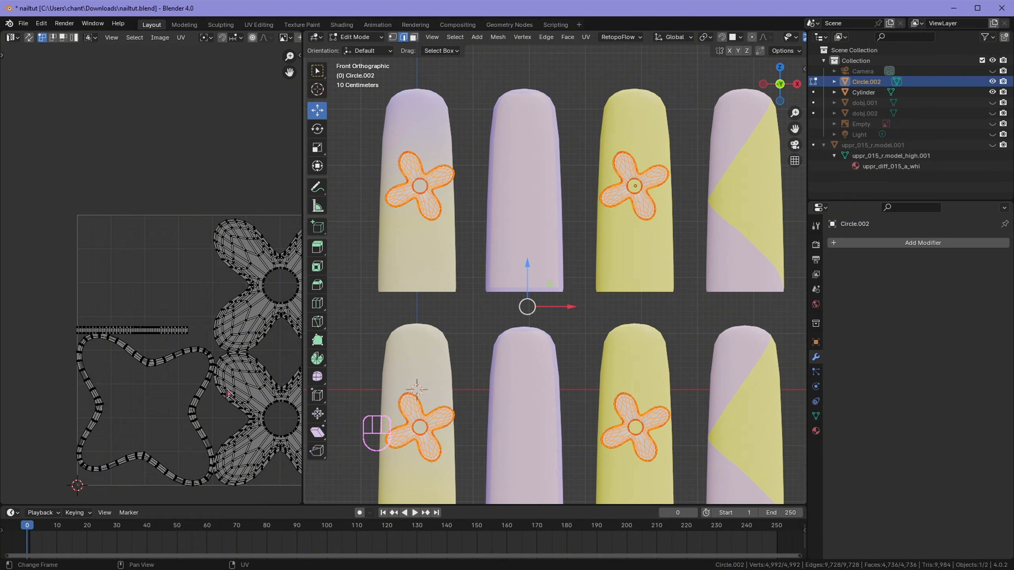
left_click(476, 314)
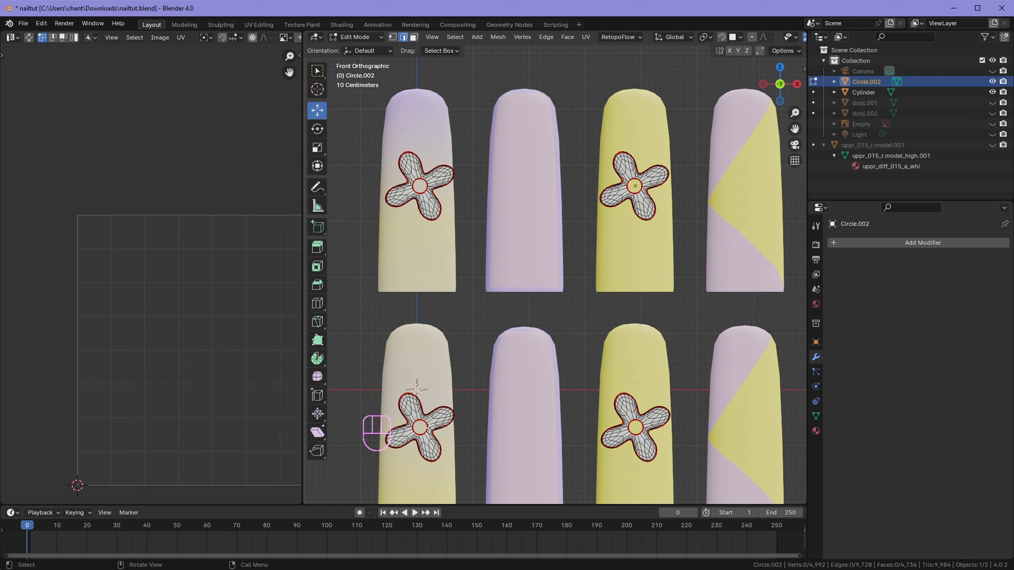
key("l")
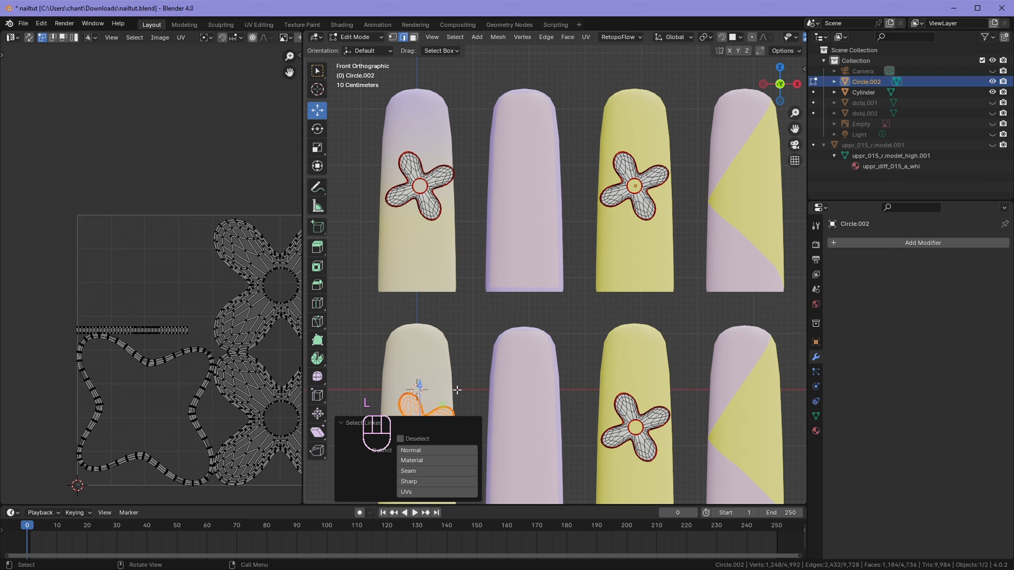
middle_click_drag(458, 390, 438, 268)
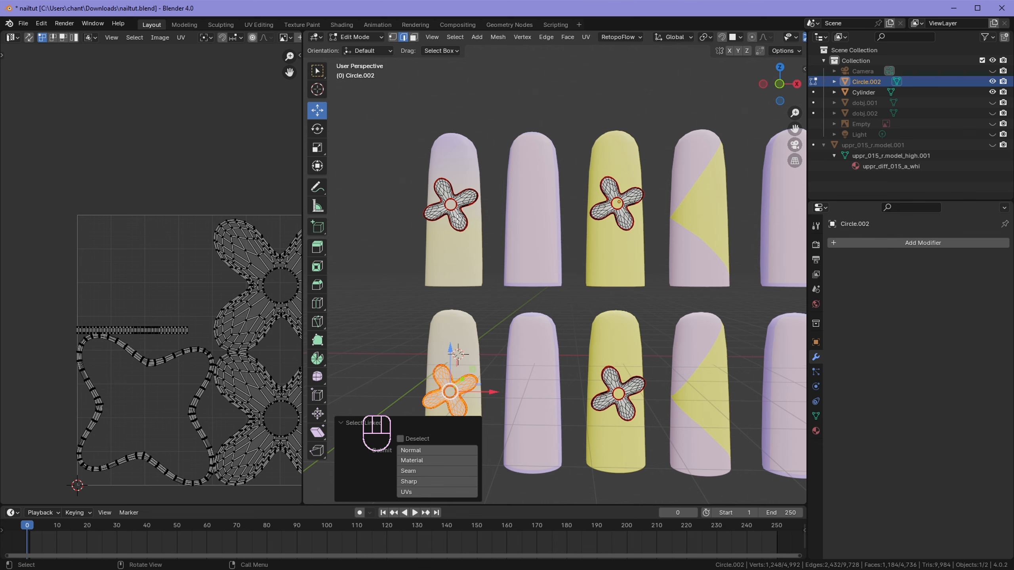
key("l")
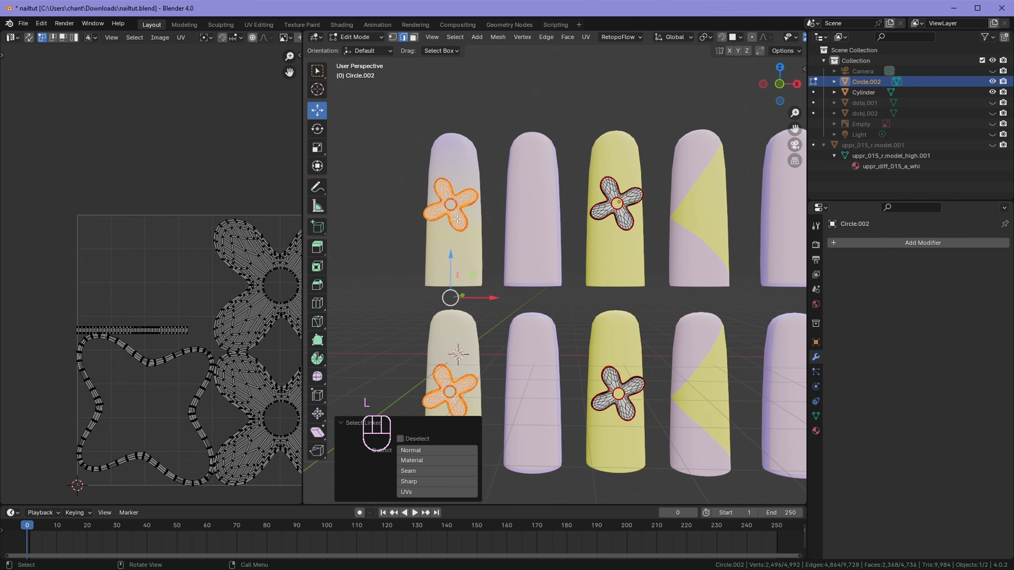
Step: Create a new material on the flower object and name it FLOWER1
left_click(816, 433)
left_click(919, 289)
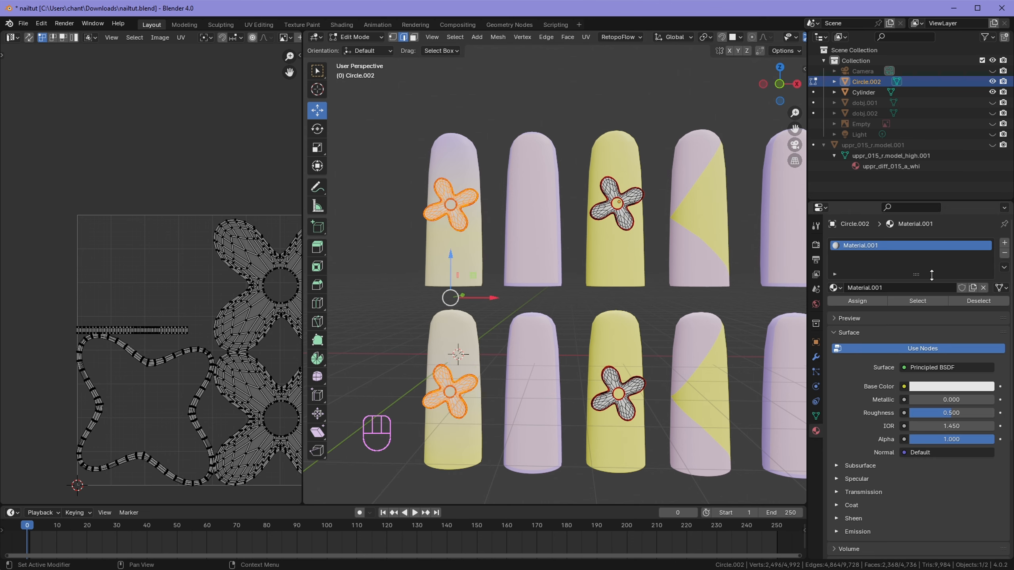
double_click(864, 245)
type("FLOWER1")
left_click(865, 243)
Step: Add a second material slot with a new material named FLOWER2
left_click(1005, 242)
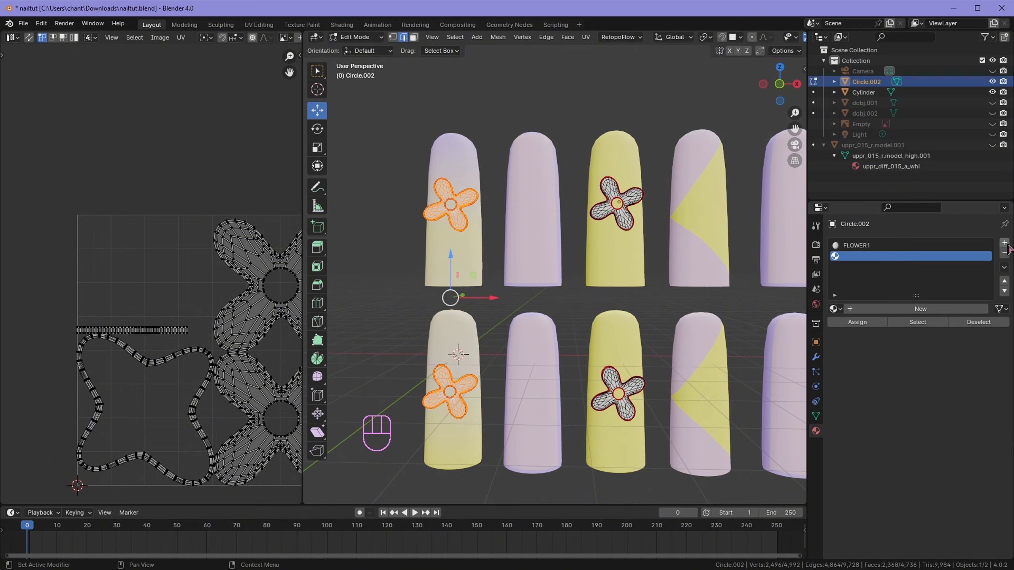
left_click(911, 308)
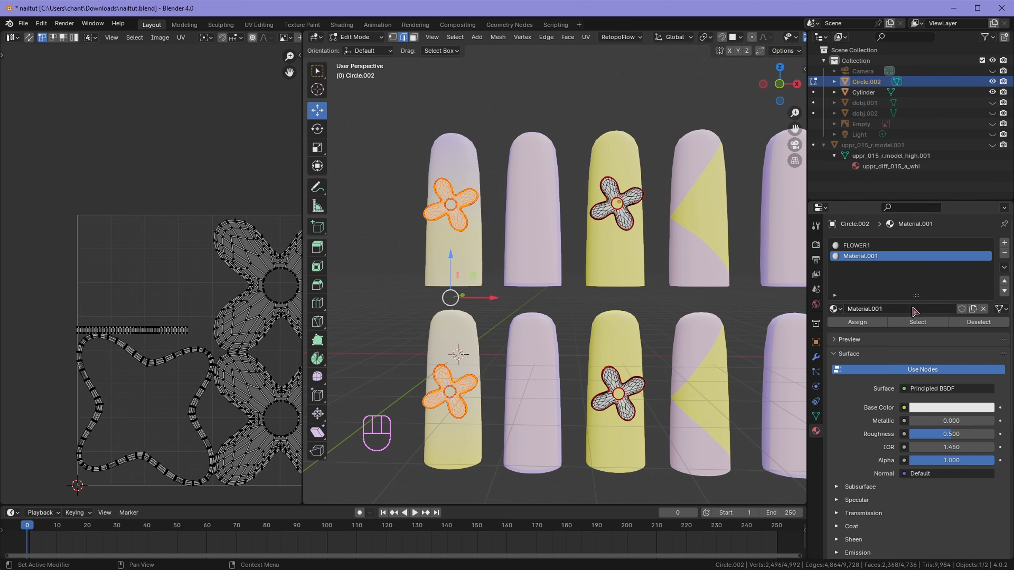
double_click(869, 256)
type("FL")
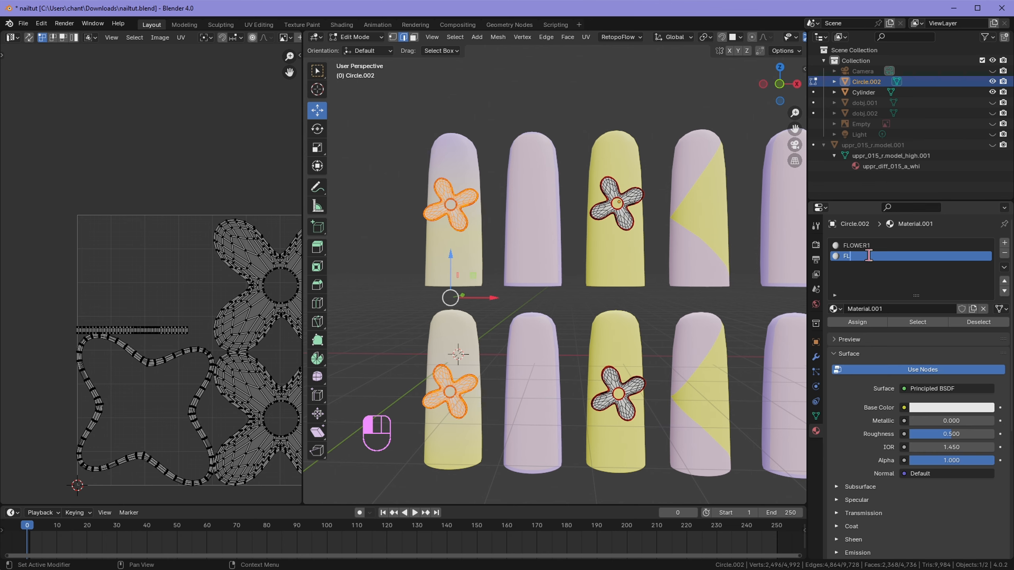
type("OWER2")
key("Return")
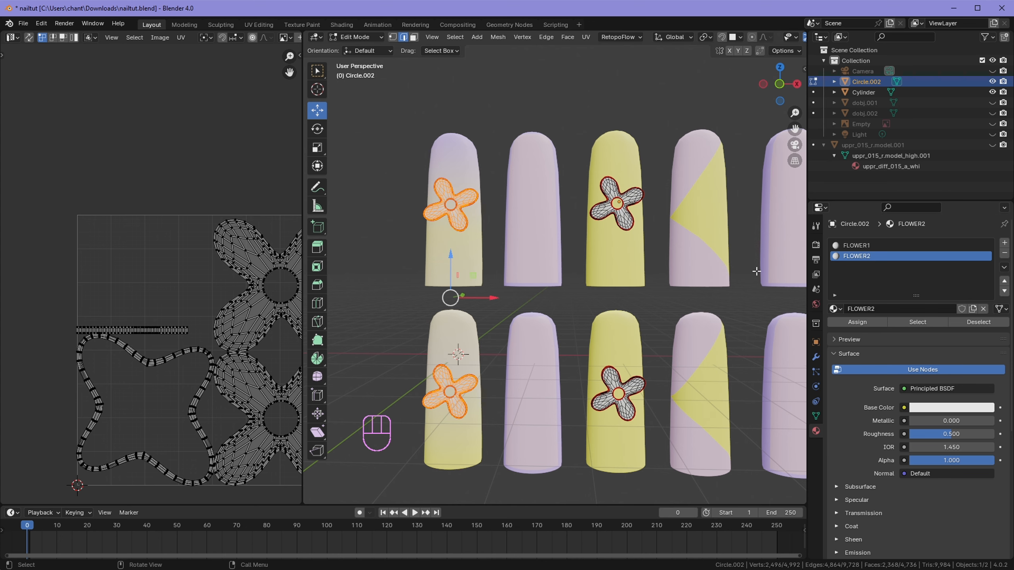
Step: Assign the FLOWER1 material to the selected flowers on the first nails
left_click(862, 245)
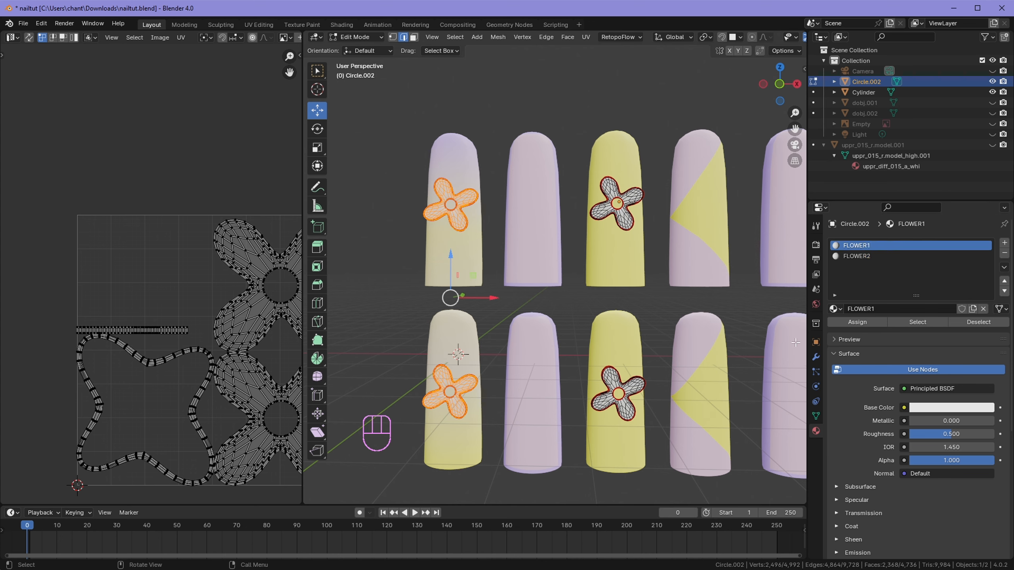
left_click(866, 326)
left_click(867, 326)
Step: Select only the two flowers on the yellow nails and assign the FLOWER2 material to them
left_click(377, 212)
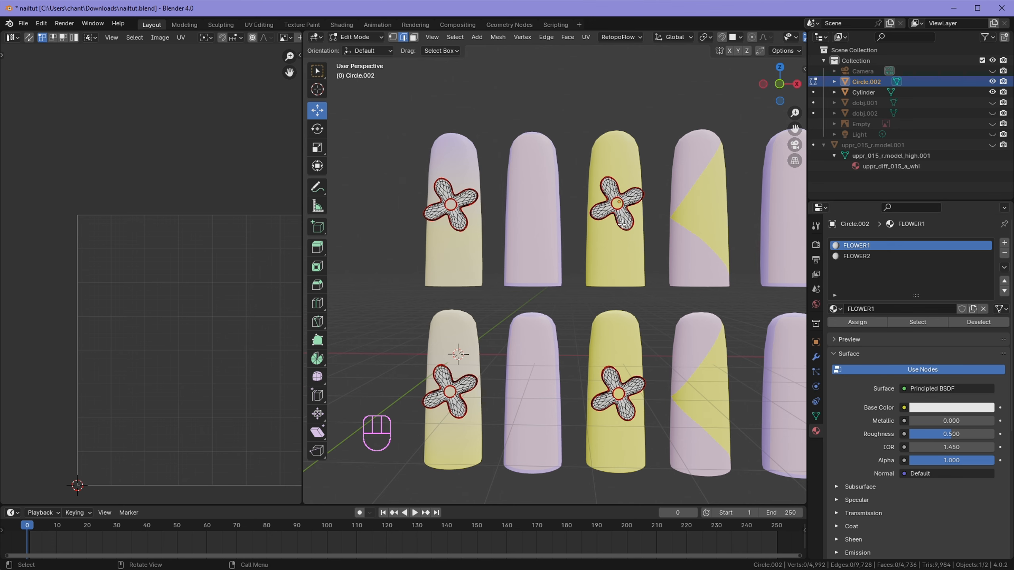
key("l")
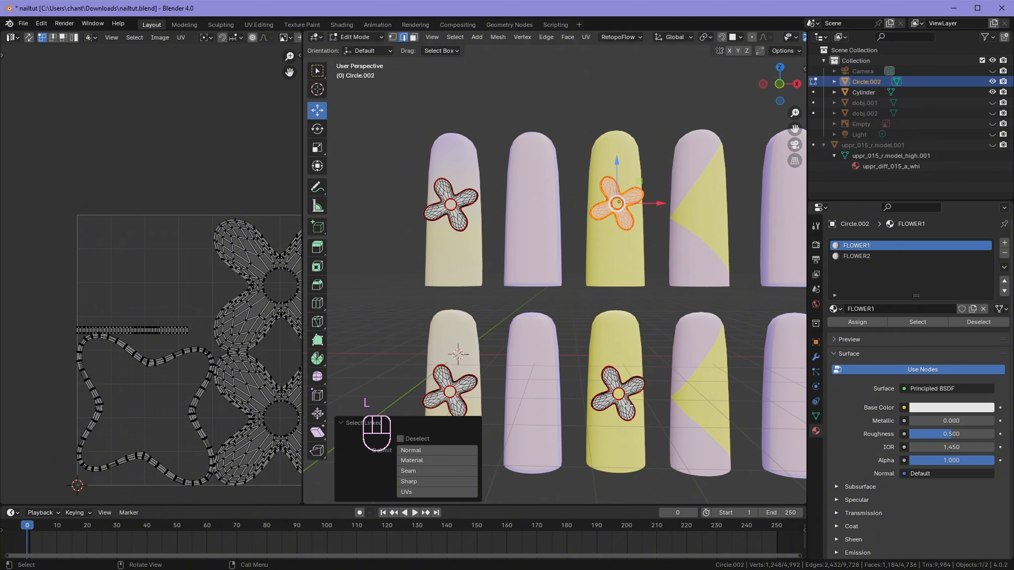
key("l")
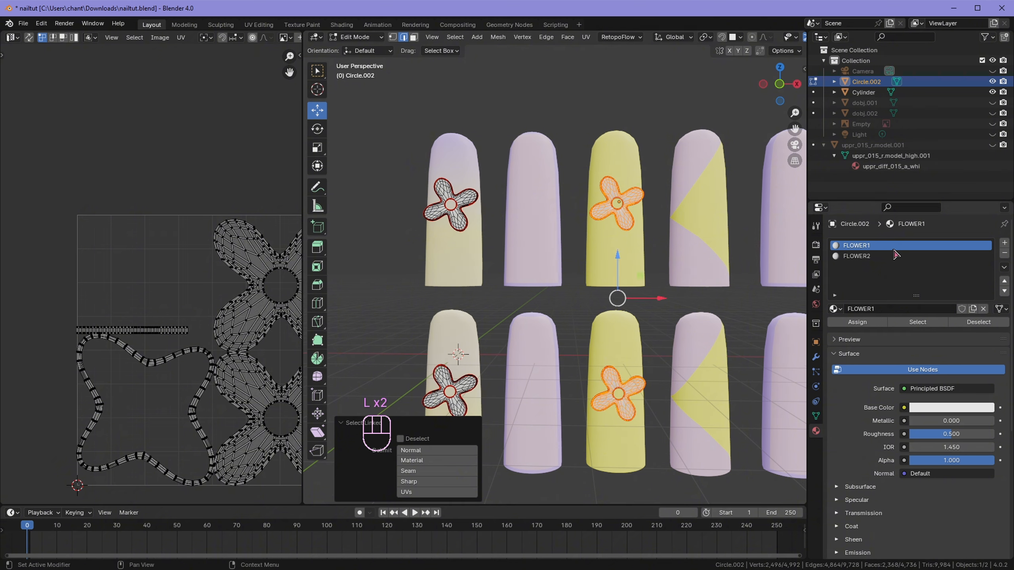
left_click(874, 257)
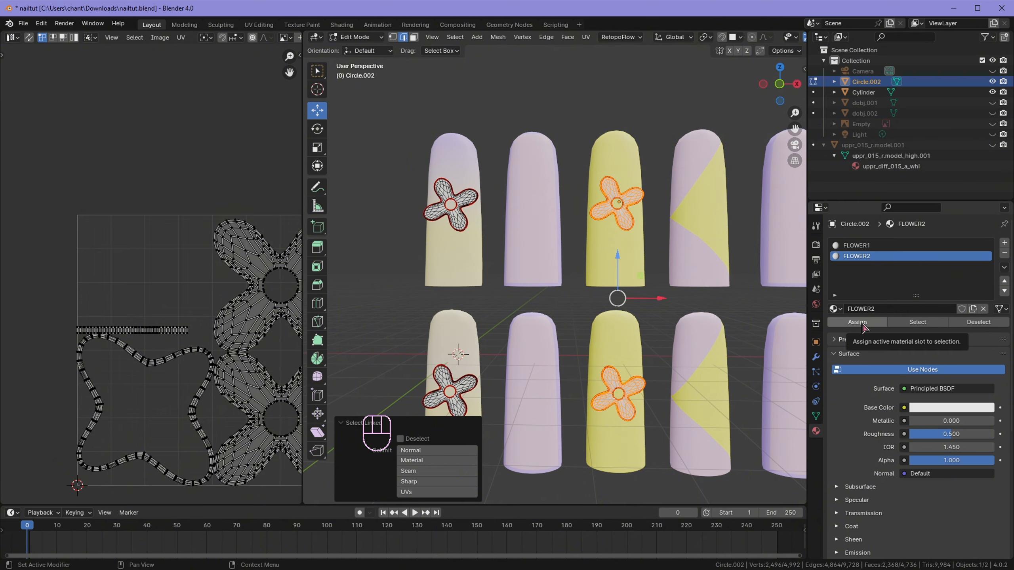
left_click(863, 327)
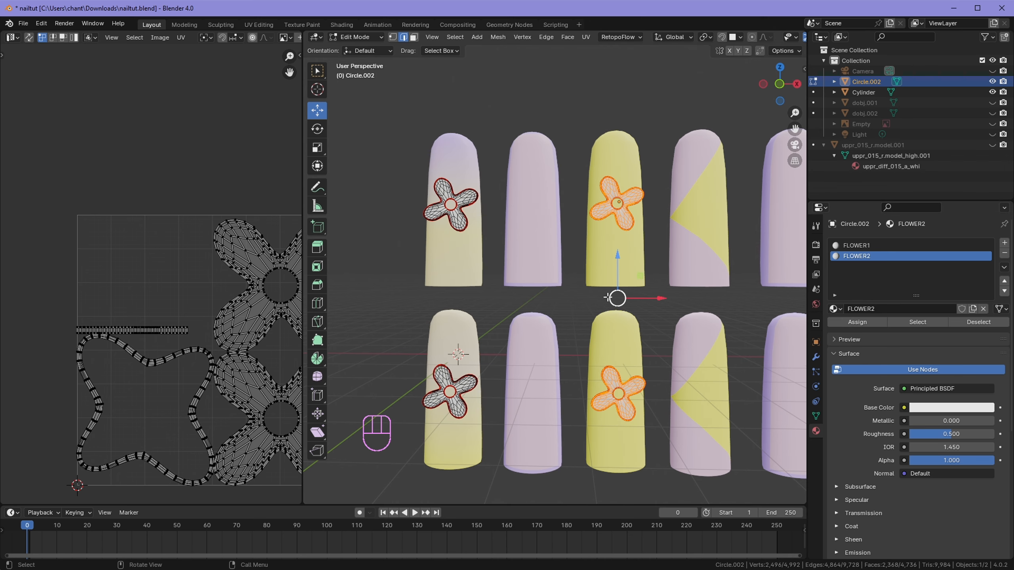
Step: Set the base color of FLOWER2 to light pink and that of FLOWER1 to purple, hex C99AFF
scroll(791, 357, "up", 3)
scroll(745, 300, "down", 2)
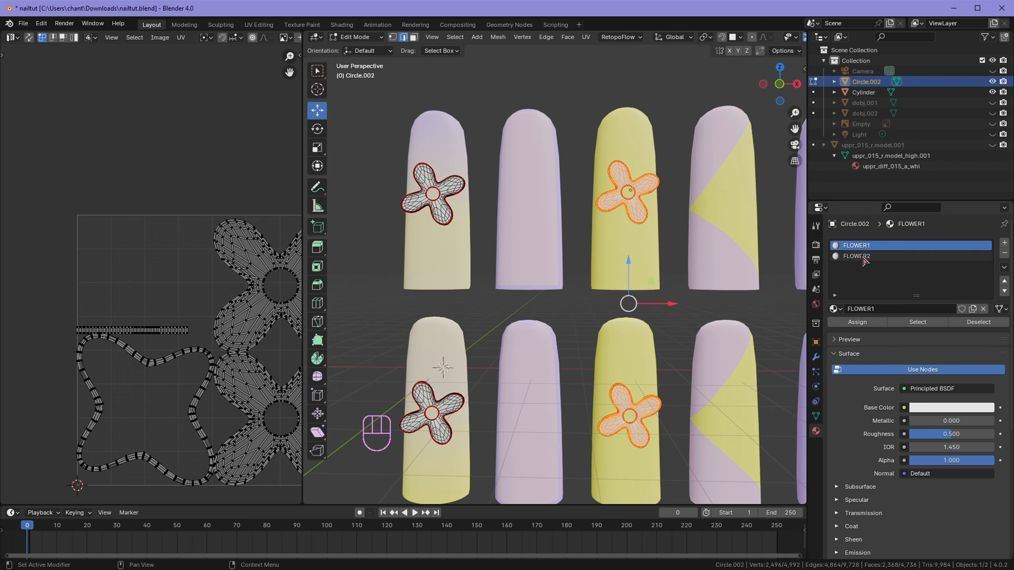
left_click(928, 409)
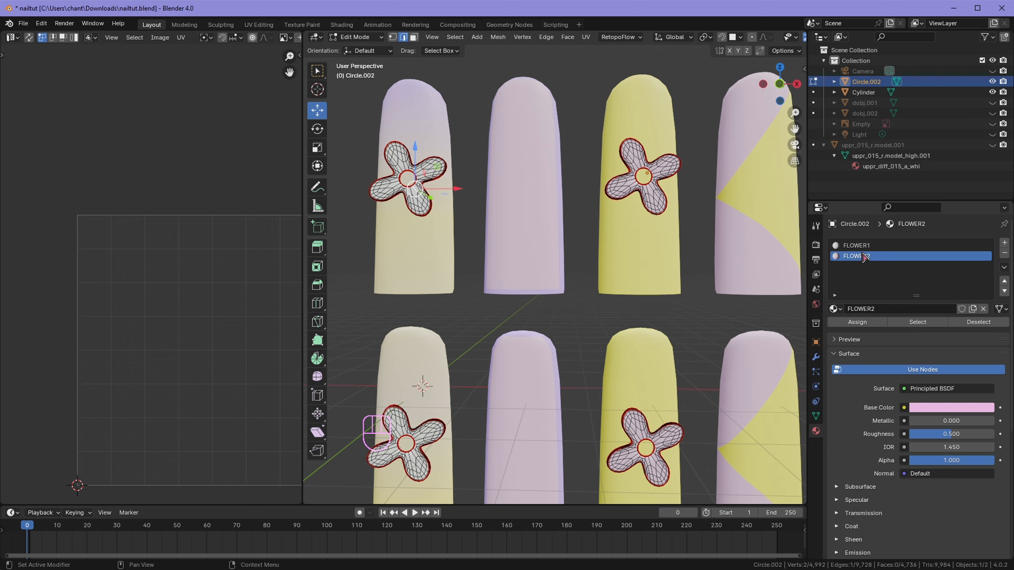
left_click(856, 245)
left_click(951, 407)
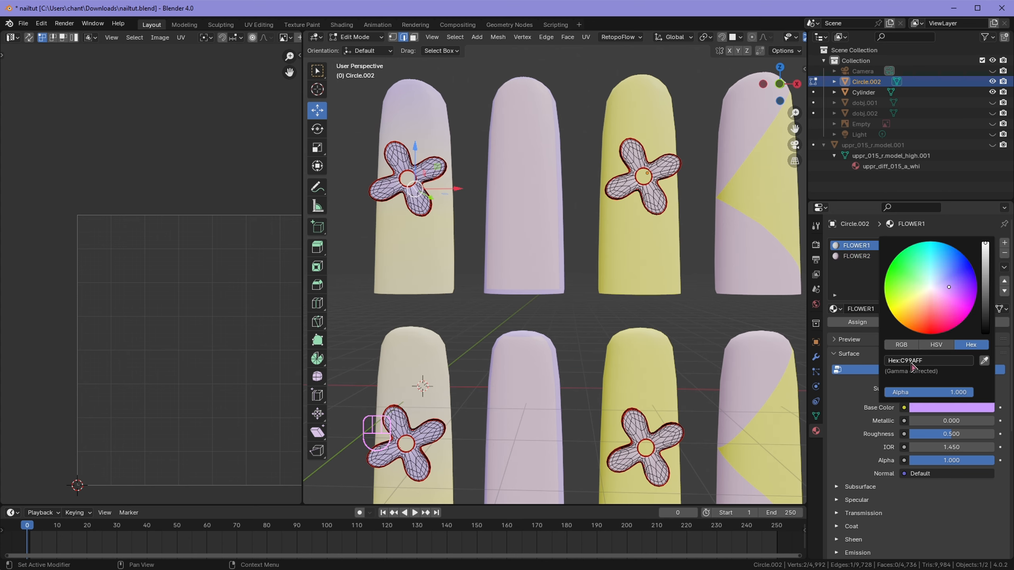
scroll(457, 393, "down", 3)
scroll(548, 396, "up", 1)
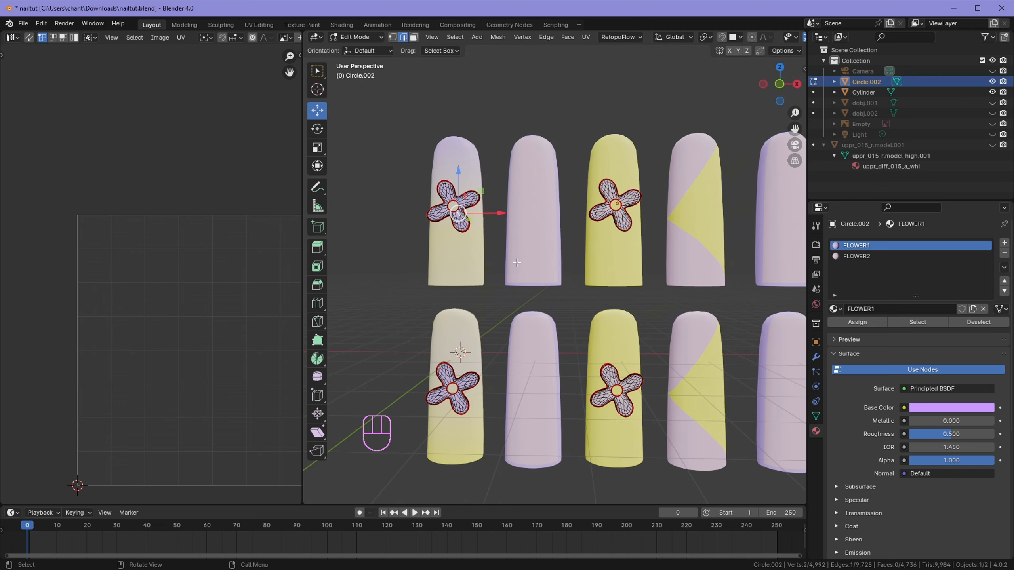
Step: Return the flowers to Object Mode, check their colors on the nails, and deselect everything
left_click(355, 37)
left_click(358, 49)
middle_click_drag(561, 265, 600, 294)
scroll(600, 295, "down", 5)
scroll(649, 322, "up", 8)
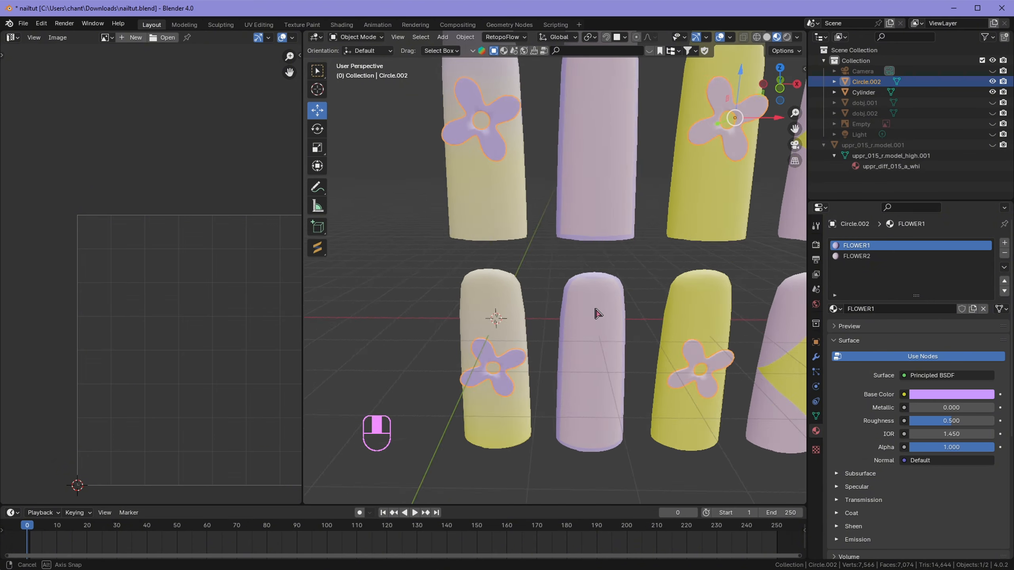
key("KP_1")
key("alt+a")
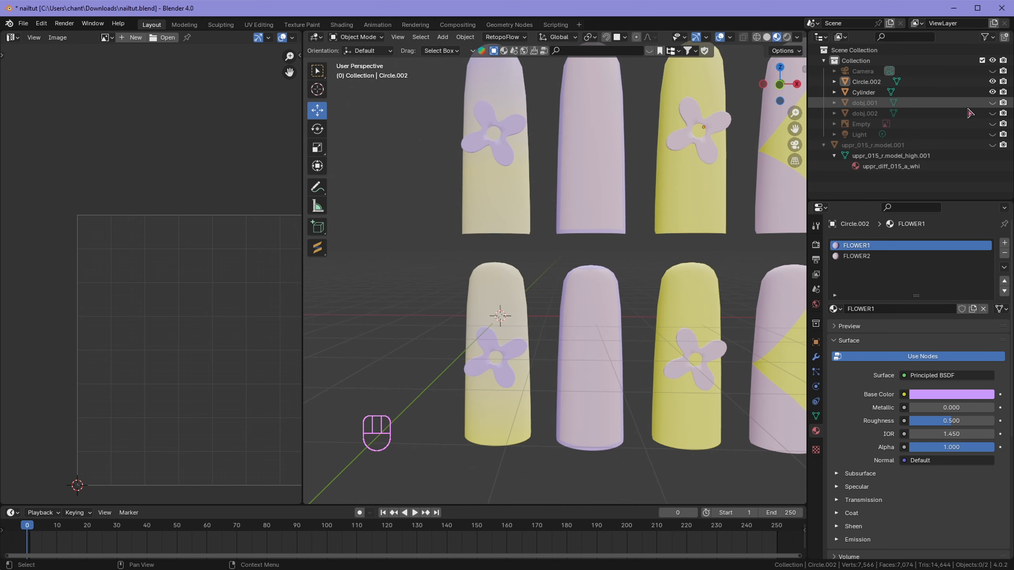
Step: Show the dobj.001 and dobj.002 decorations again, keep the Empty reference hidden, and check the full nail set
left_click(992, 102)
left_click(993, 124)
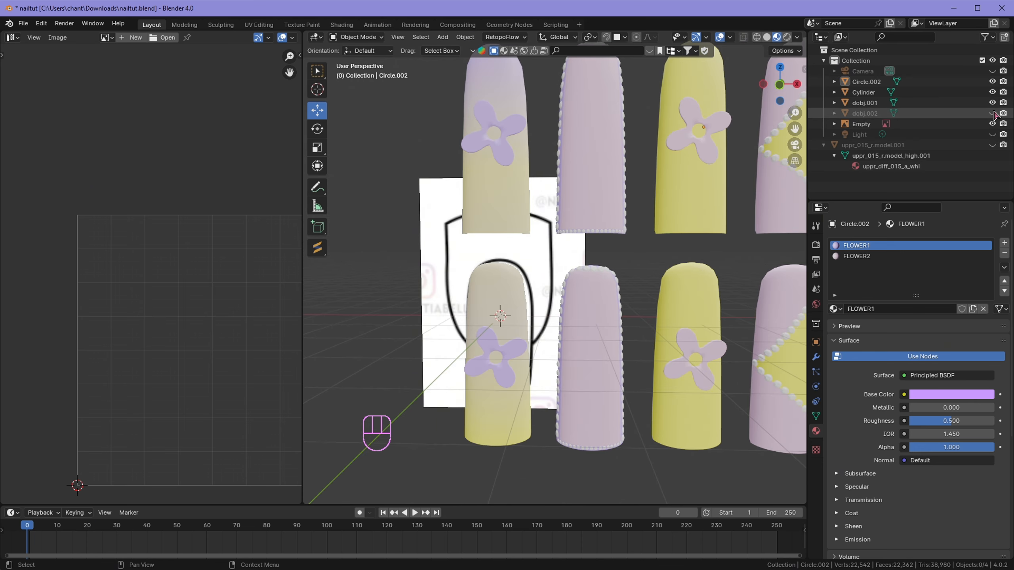
left_click(992, 124)
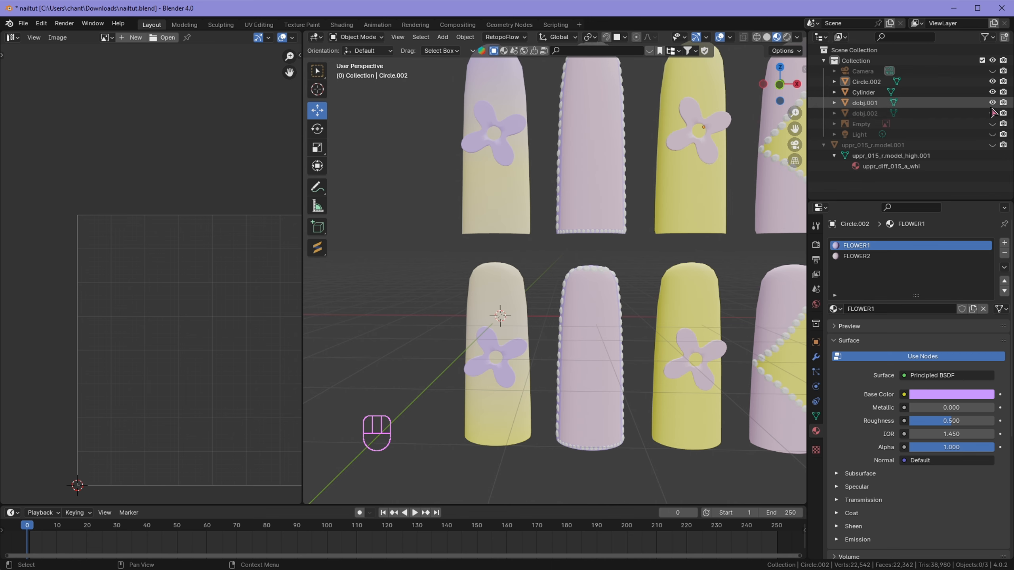
left_click(993, 113)
scroll(608, 258, "down", 3)
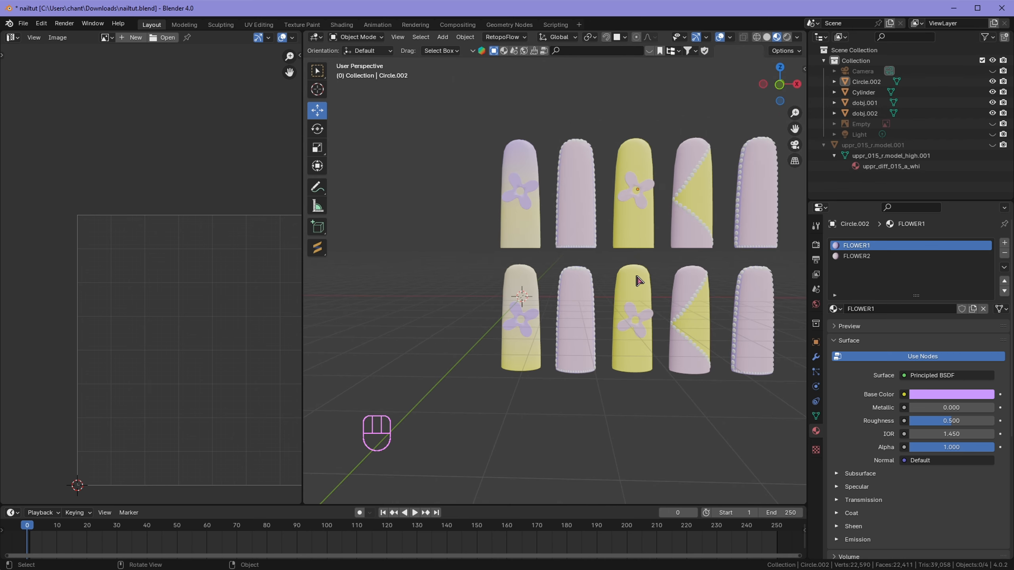
middle_click_drag(581, 268, 510, 261, "shift")
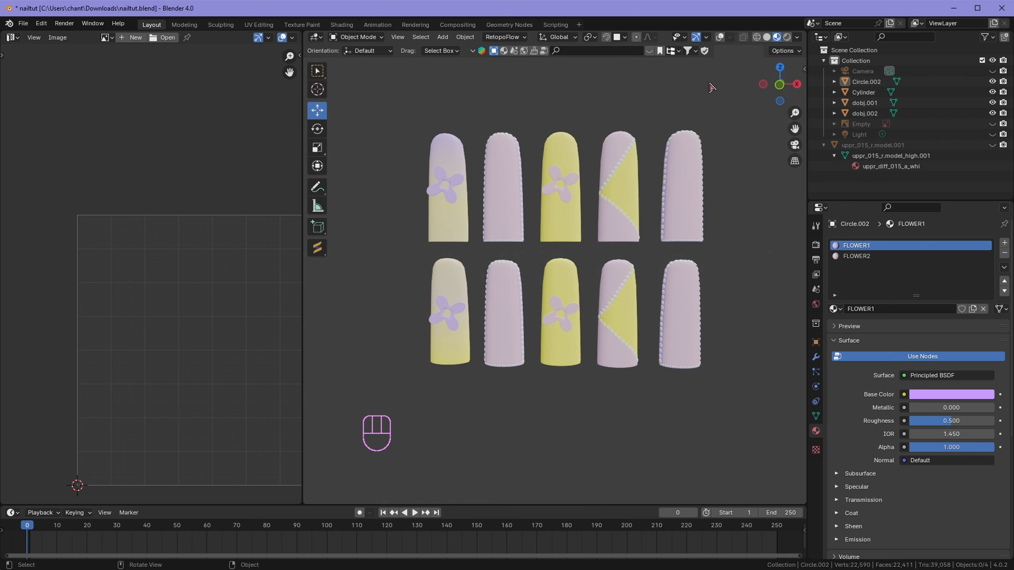
scroll(521, 311, "up", 5)
middle_click_drag(523, 314, 491, 376)
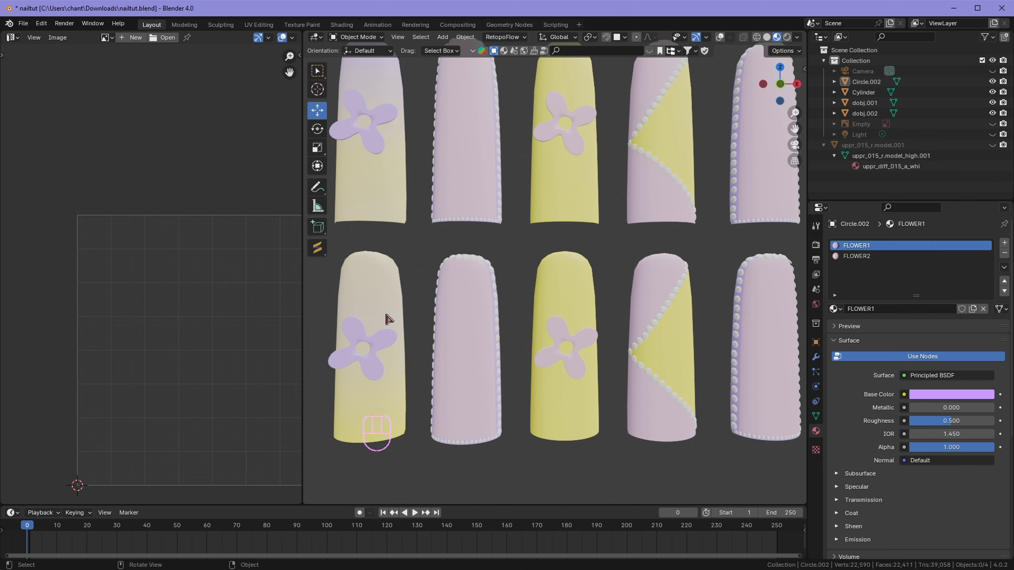
scroll(461, 353, "down", 2)
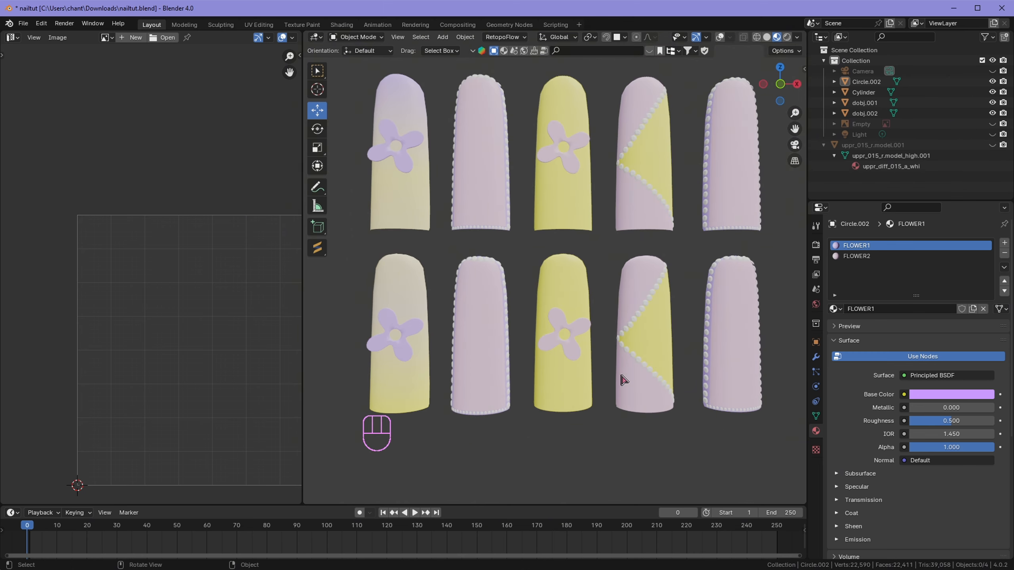
Step: Add a torus mesh and rotate it 90° about the global Y axis
key("shift+a")
mouse_move(526, 364)
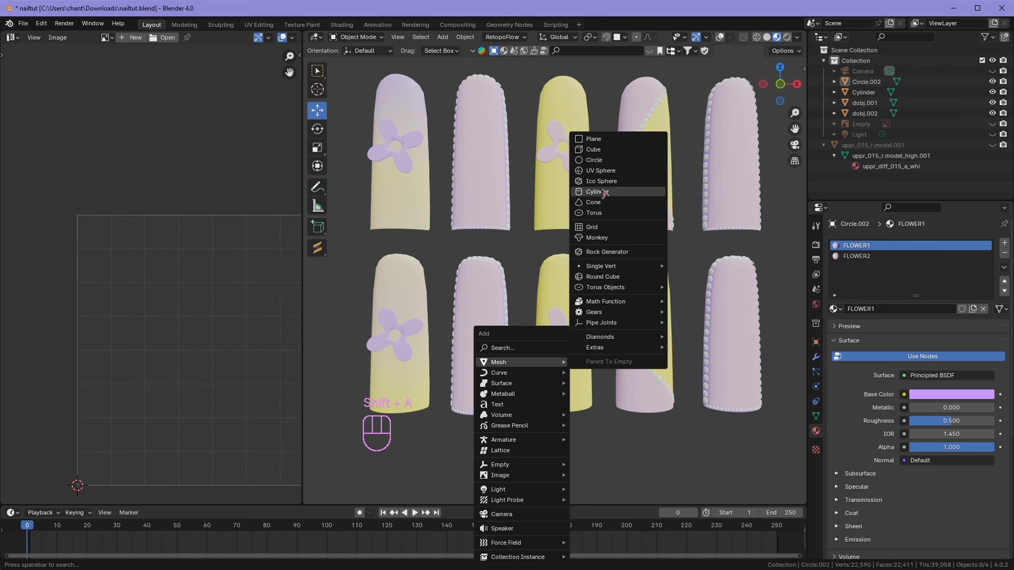
left_click(594, 213)
scroll(570, 288, "down", 3)
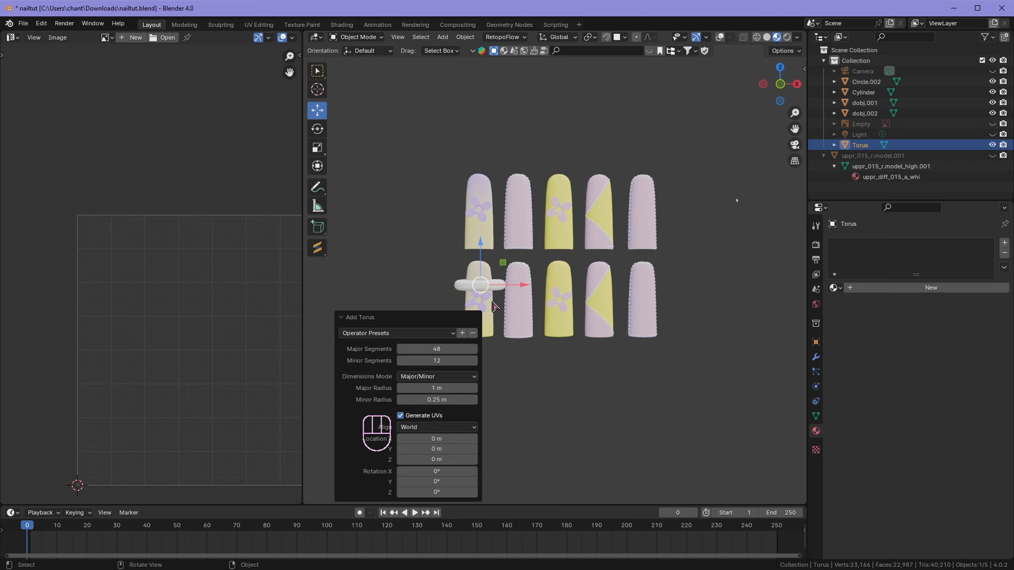
key("r")
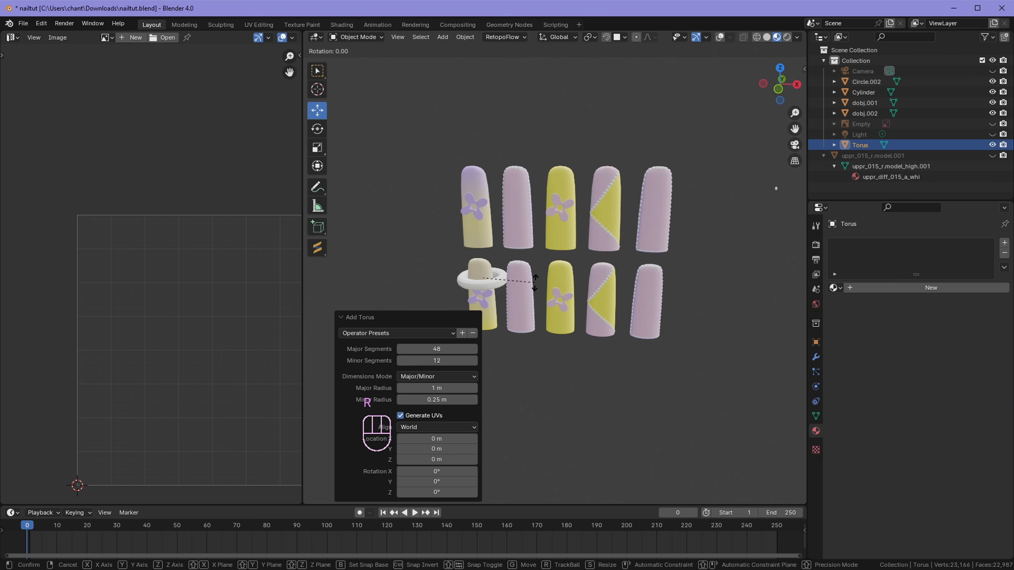
key("y")
key("KP_9")
key("KP_0")
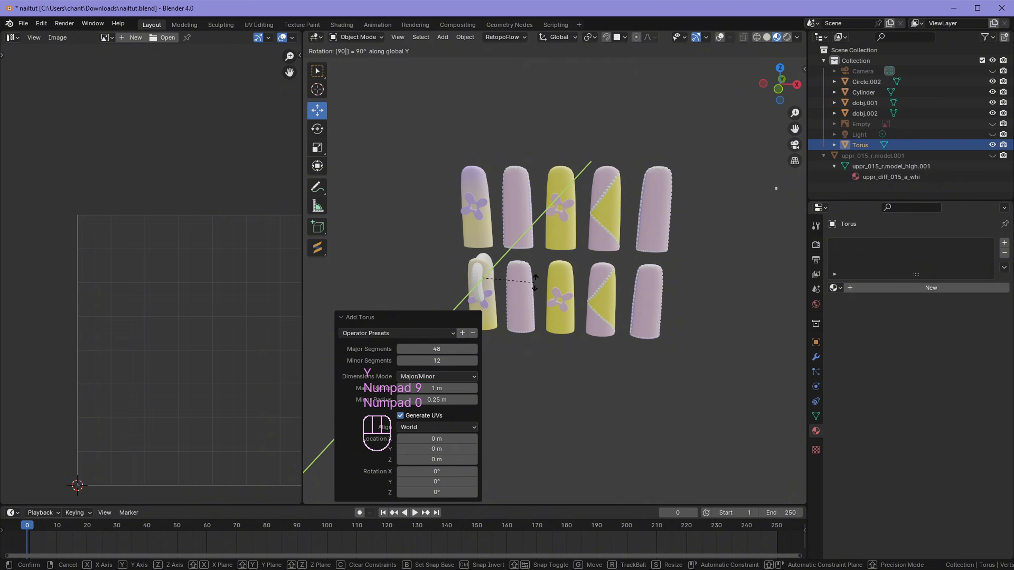
key("KP_Decimal")
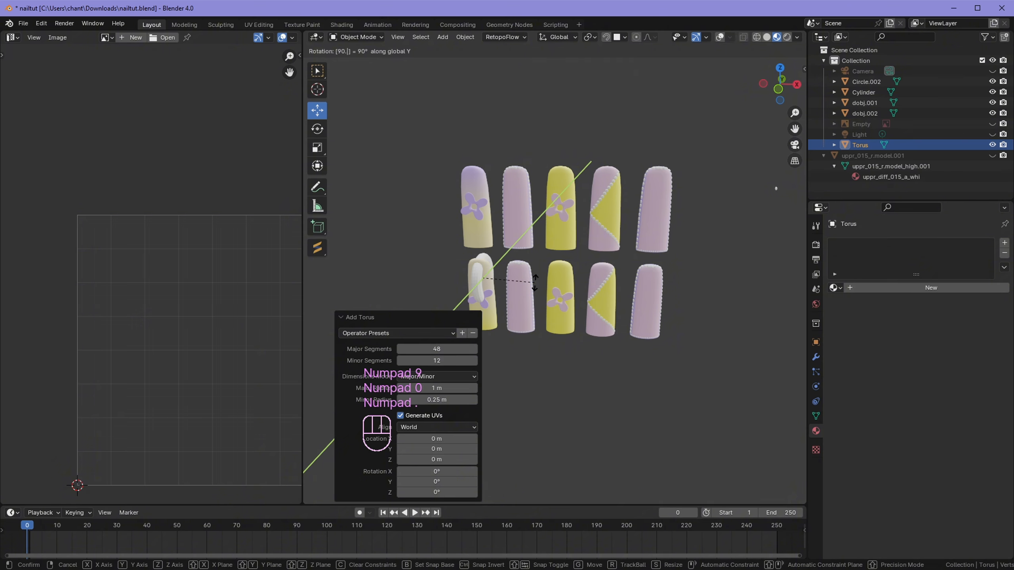
key("KP_Enter")
key("Return")
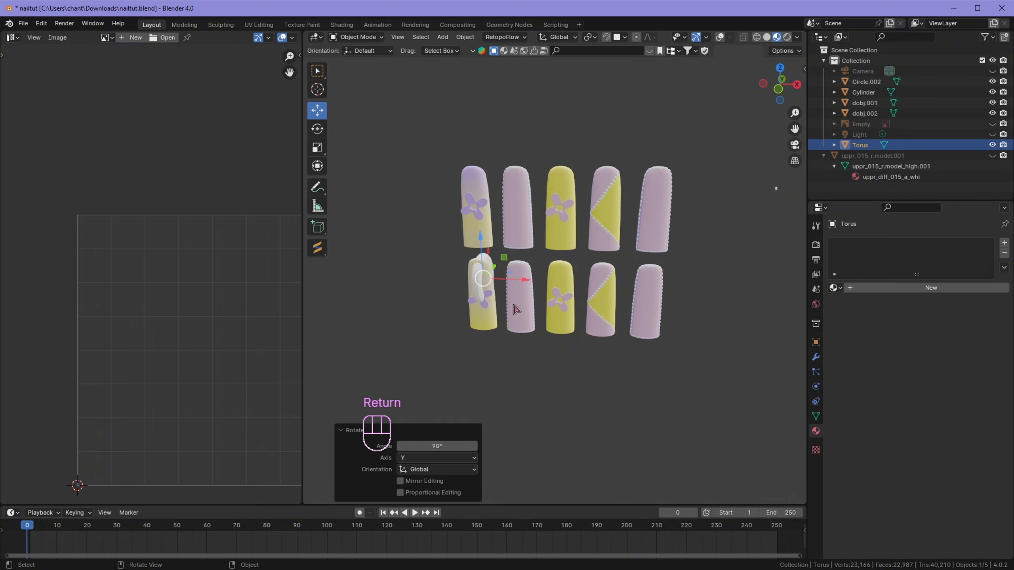
Step: Move the torus about 2.73 m down along Z to the lower edge of the first bottom-row nail
left_click_drag(481, 236, 481, 293)
scroll(512, 423, "up", 3)
scroll(604, 324, "up", 6)
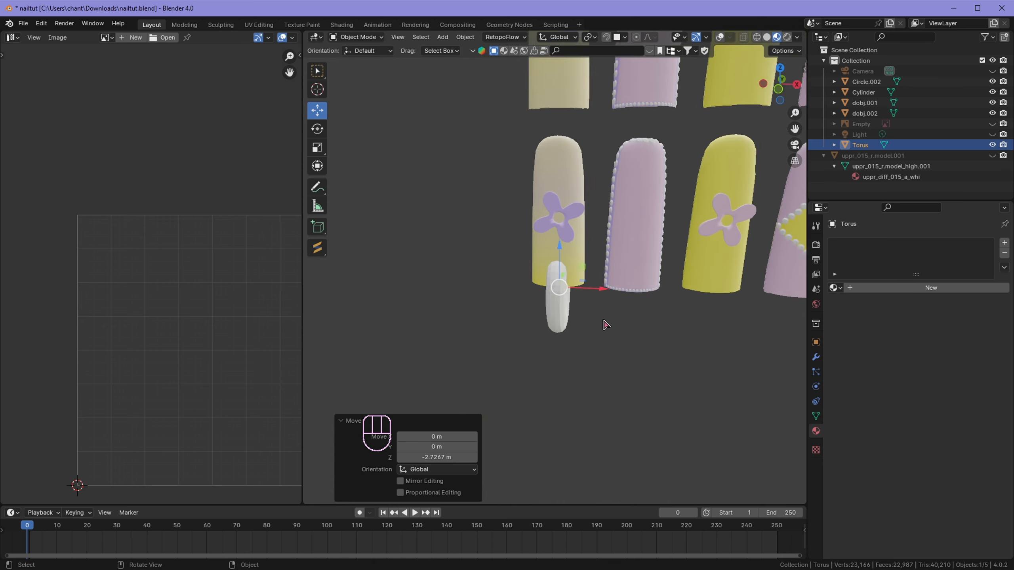
Step: Scale the torus to about 0.602 and move it about -0.53 m along Y toward the nail's front
key("s")
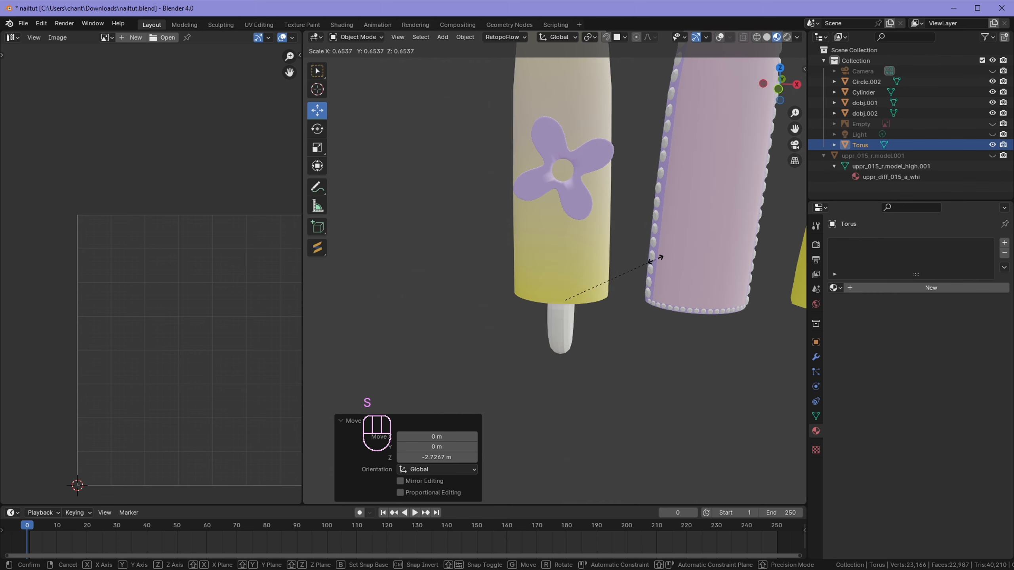
left_click(657, 255)
middle_click_drag(657, 255, 661, 287)
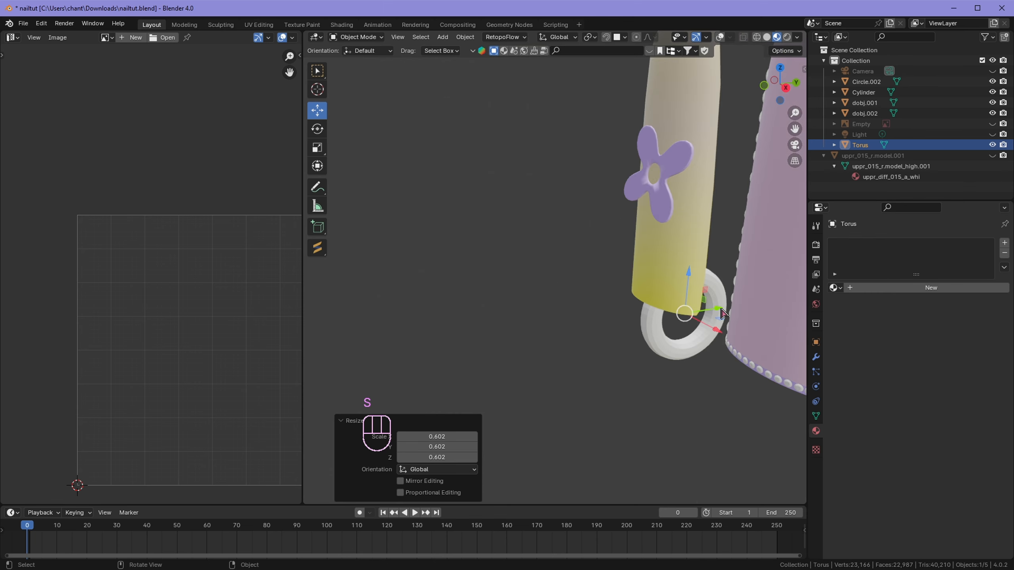
left_click_drag(720, 309, 686, 315)
middle_click_drag(686, 315, 730, 310)
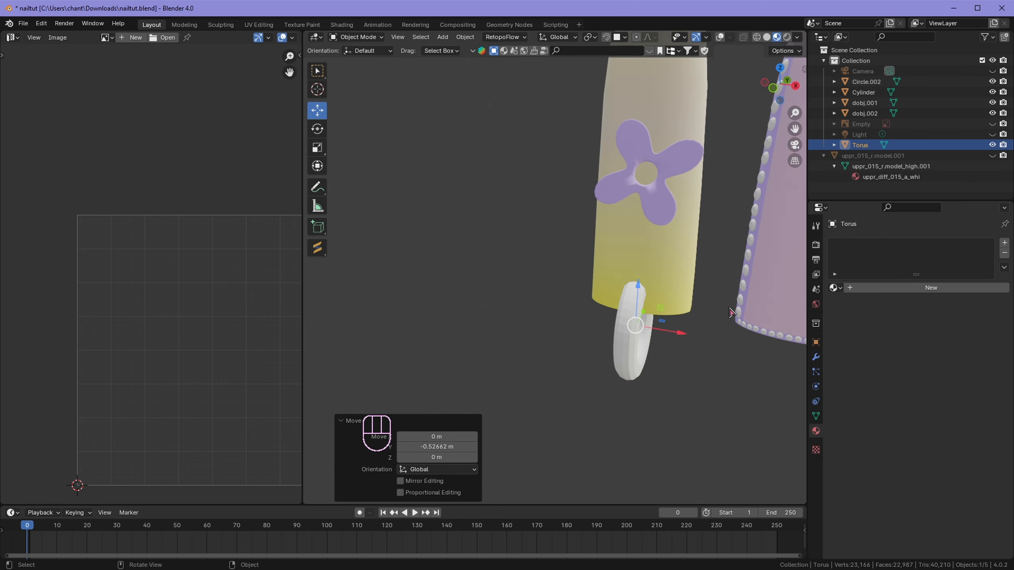
Step: Tilt the torus about 22° in the view and scale it down by a factor of about 0.433
key("r")
left_click(717, 321)
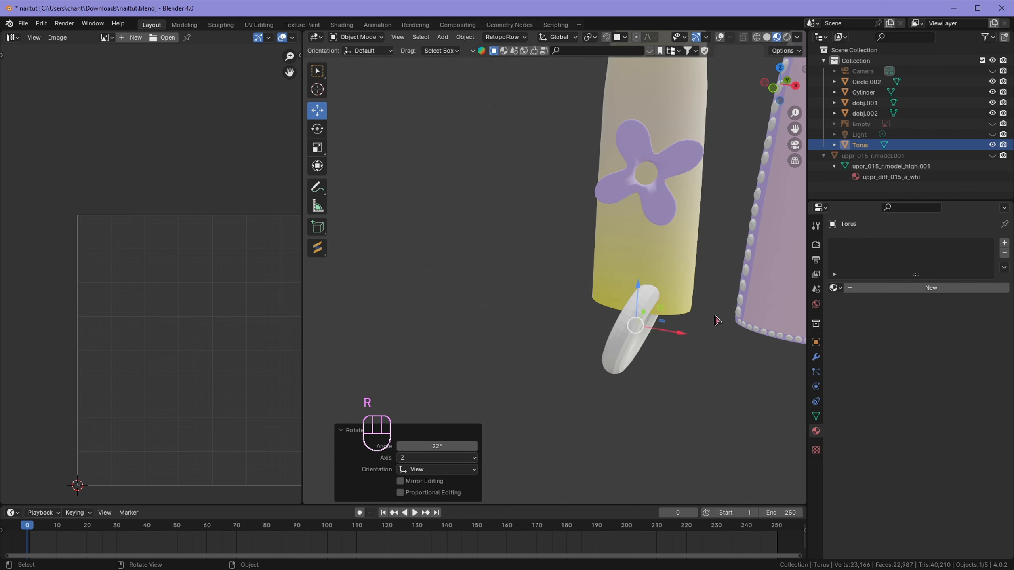
key("s")
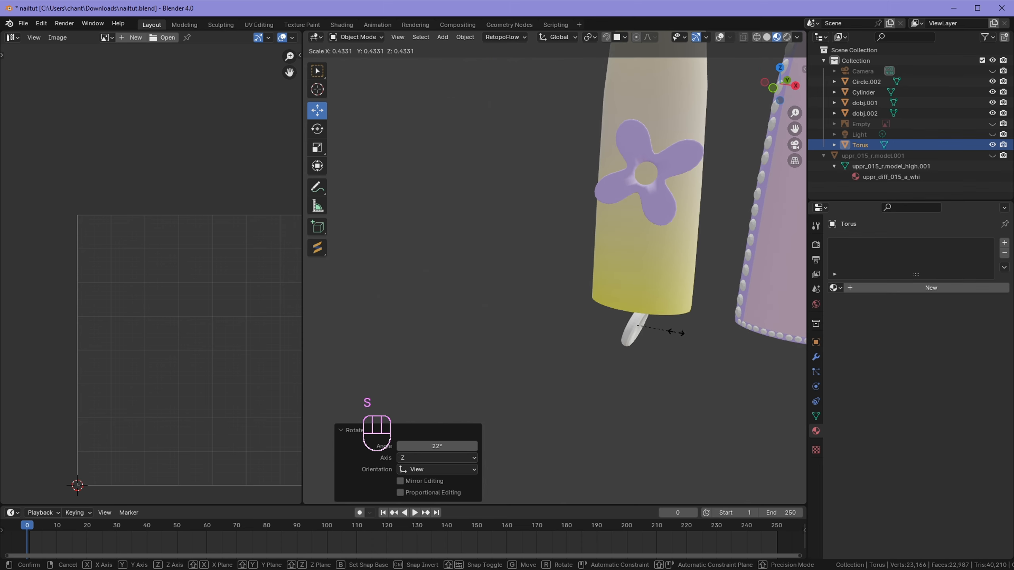
left_click(653, 325)
Step: Place the ring on the nail's lower-left corner, moving it about -0.45 m along X, and rotate it about -14.8° in the view
left_click_drag(640, 308, 636, 280)
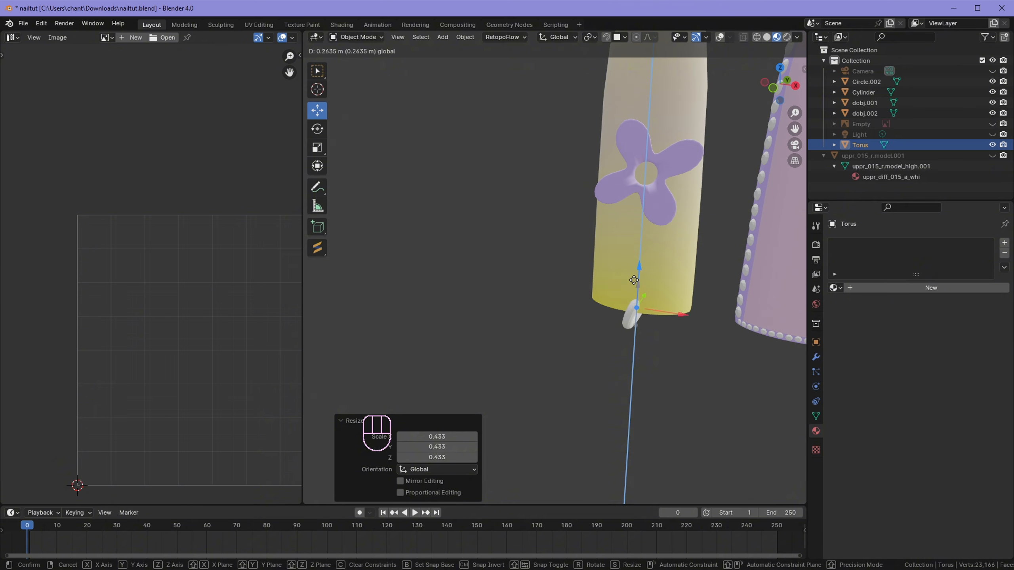
middle_click_drag(636, 280, 664, 319)
left_click_drag(659, 314, 625, 315)
middle_click_drag(652, 346, 644, 349)
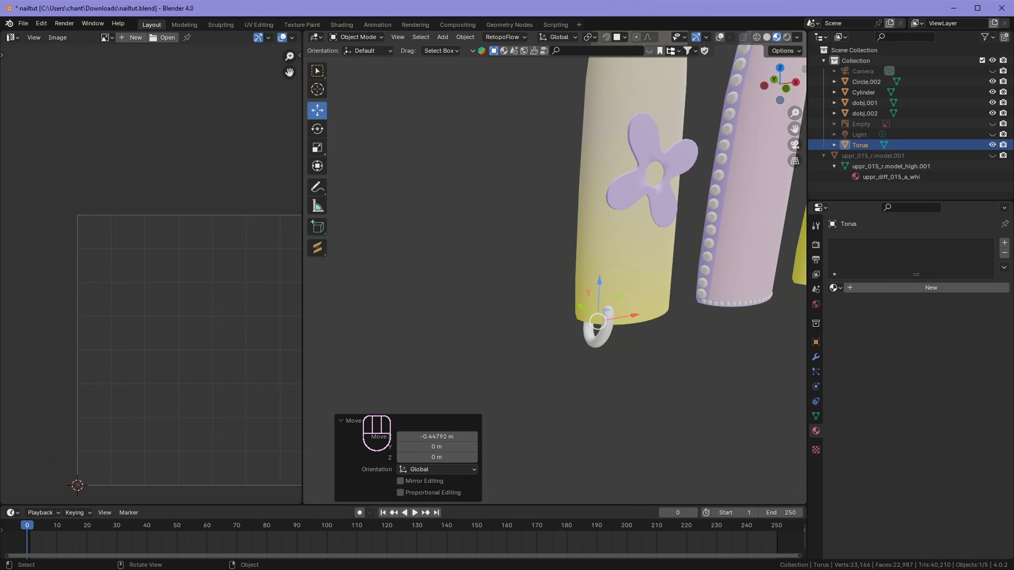
key("r")
left_click(690, 320)
scroll(678, 350, "down", 3)
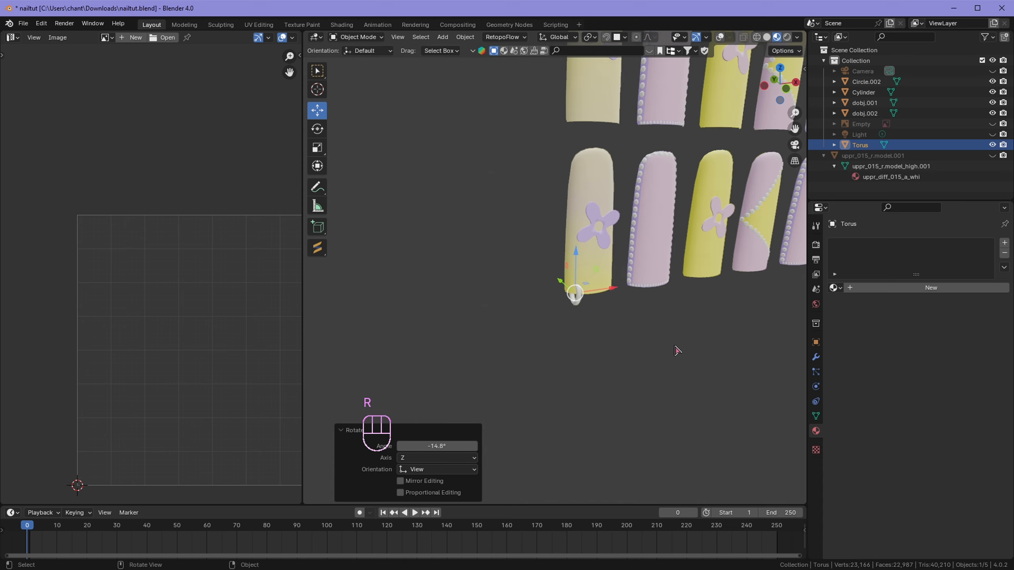
Step: Inspect the ring on the nail's corner up close and apply Shade Smooth to it
scroll(678, 346, "down", 2)
scroll(641, 335, "up", 7)
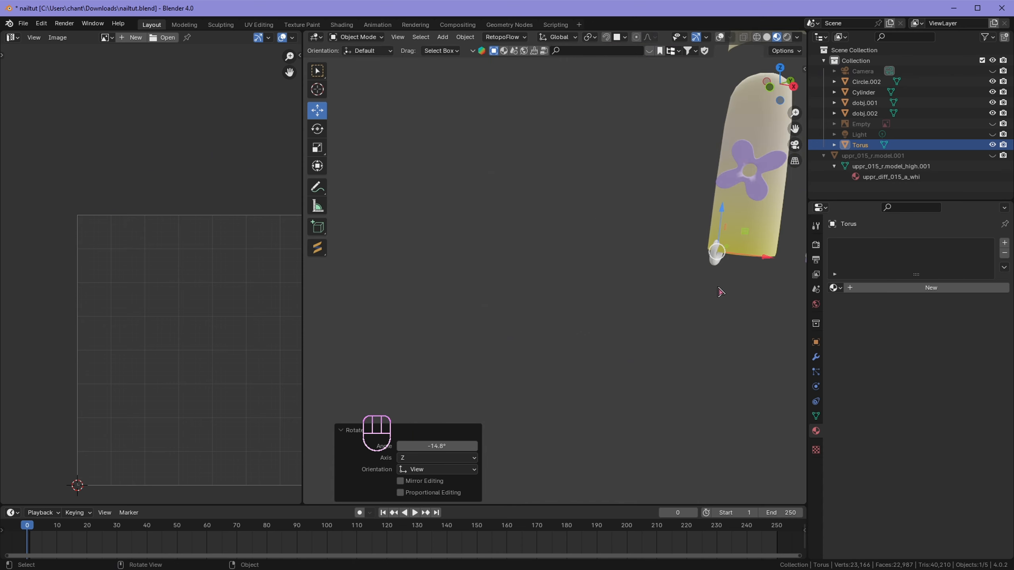
scroll(733, 276, "down", 1)
middle_click_drag(627, 318, 585, 346, "shift")
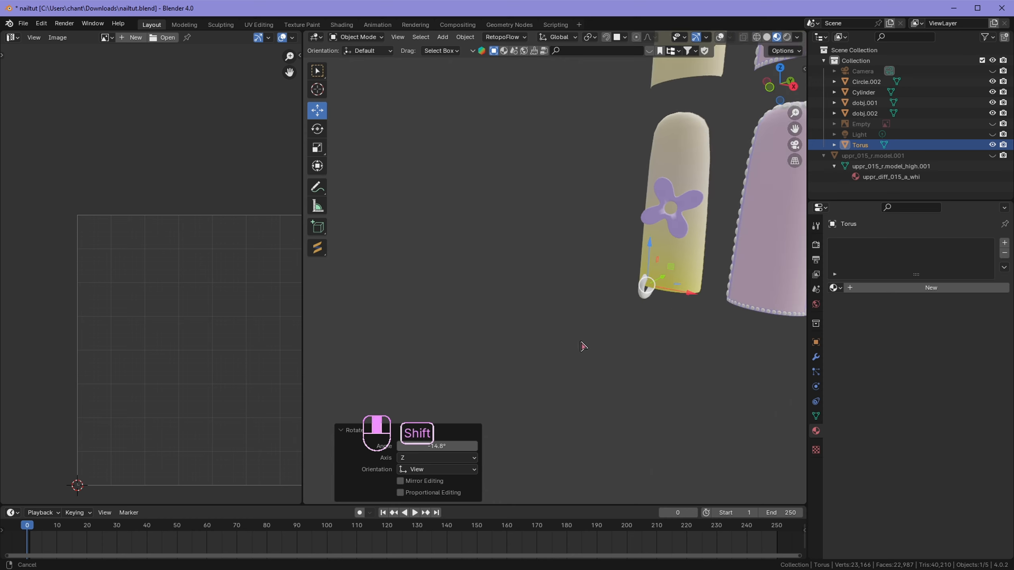
scroll(677, 342, "up", 3)
middle_click_drag(727, 305, 433, 275)
scroll(715, 325, "up", 5)
middle_click_drag(459, 278, 554, 286)
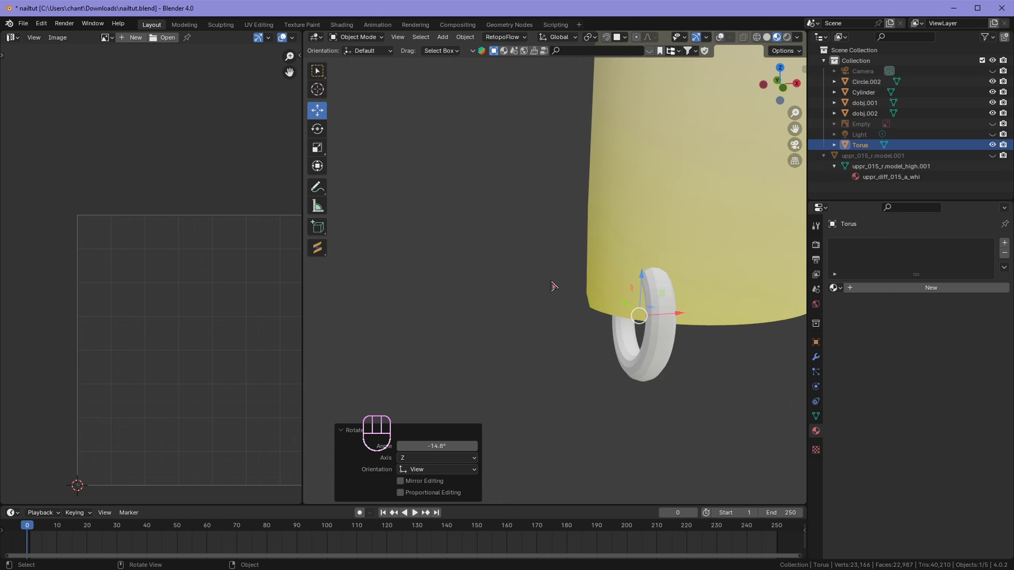
right_click(654, 368)
left_click(654, 362)
middle_click_drag(654, 362, 714, 310)
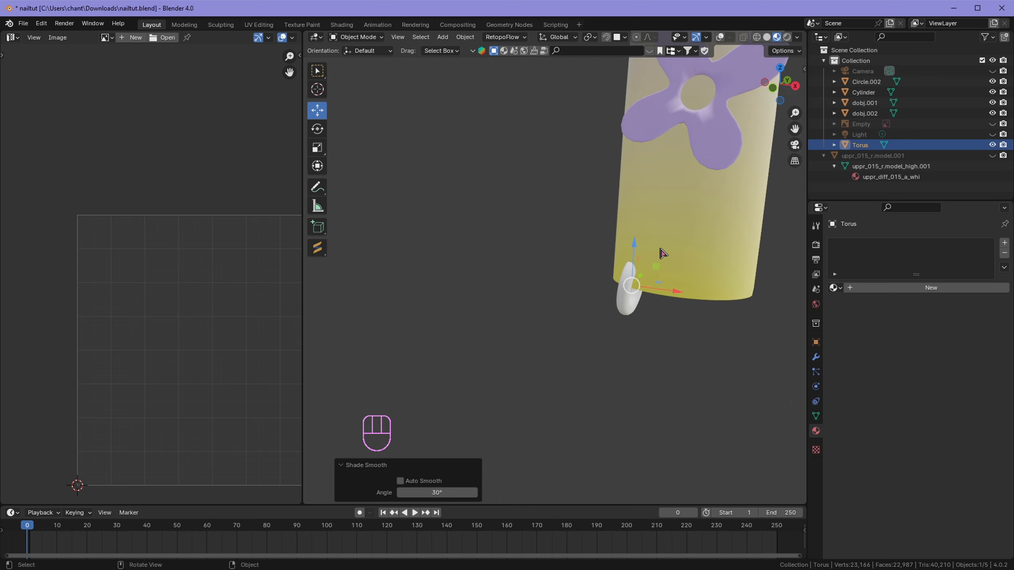
Step: Rotate the smoothed ring about 41.9° in the view and check how it pierces the nail's corner
key("r")
left_click(674, 269)
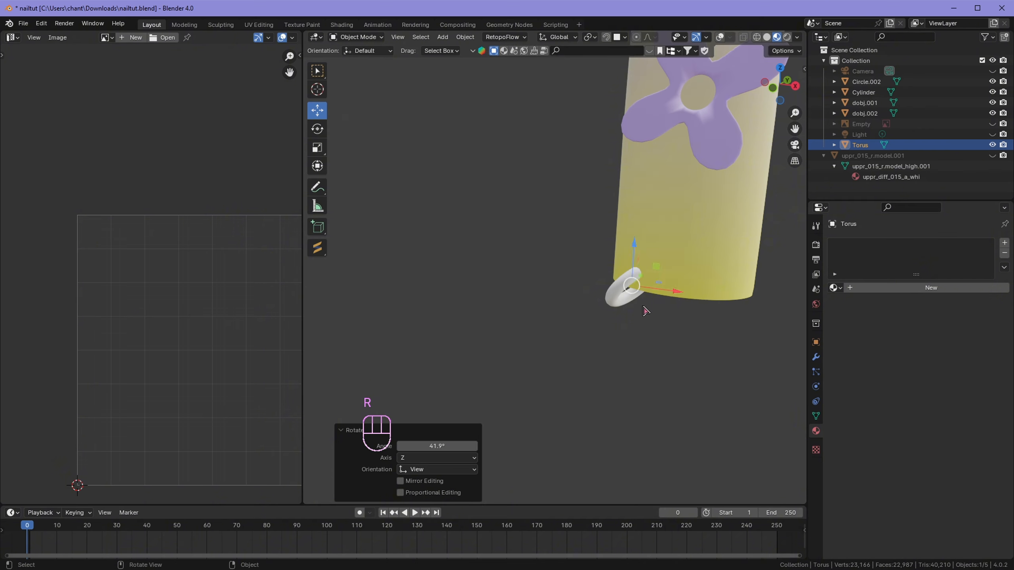
scroll(646, 308, "down", 3)
scroll(646, 311, "down", 1)
middle_click_drag(618, 313, 703, 319)
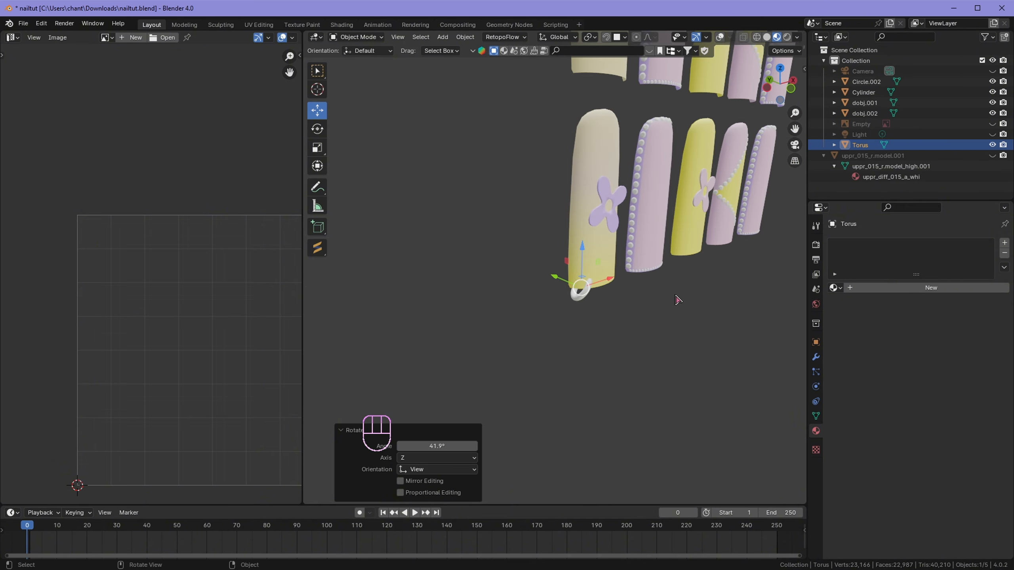
scroll(628, 300, "down", 1)
scroll(624, 299, "down", 3)
middle_click_drag(627, 297, 652, 301)
Step: Switch to the front view and delete the torus ring from the first nail
left_click(652, 301)
key("KP_1")
scroll(572, 403, "down", 3)
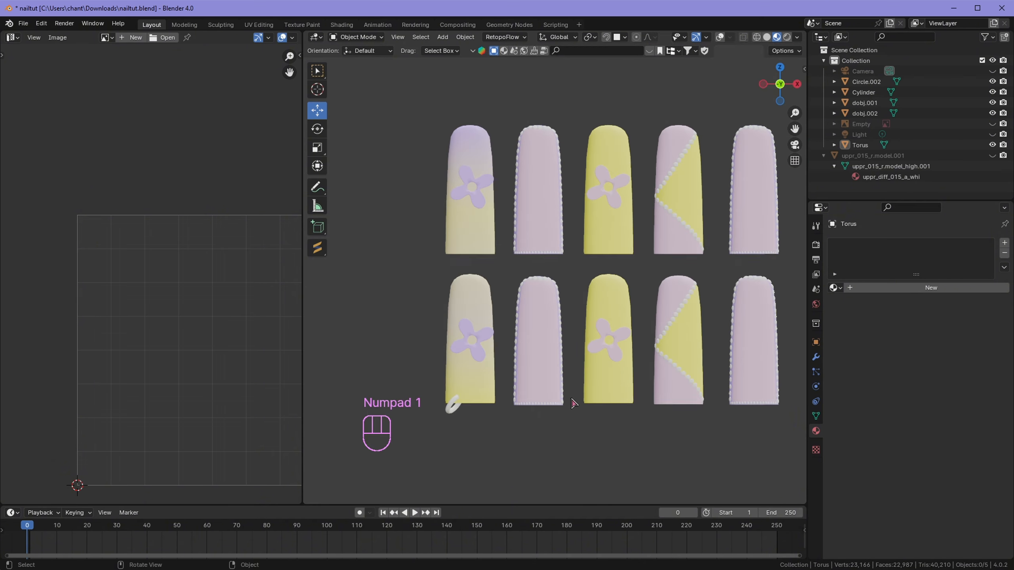
left_click(454, 412)
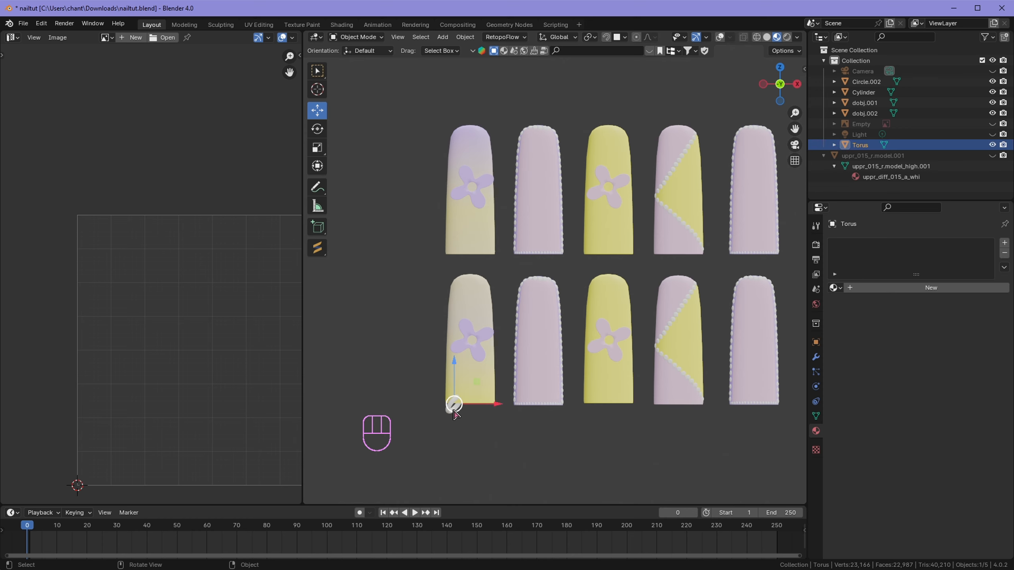
key("Delete")
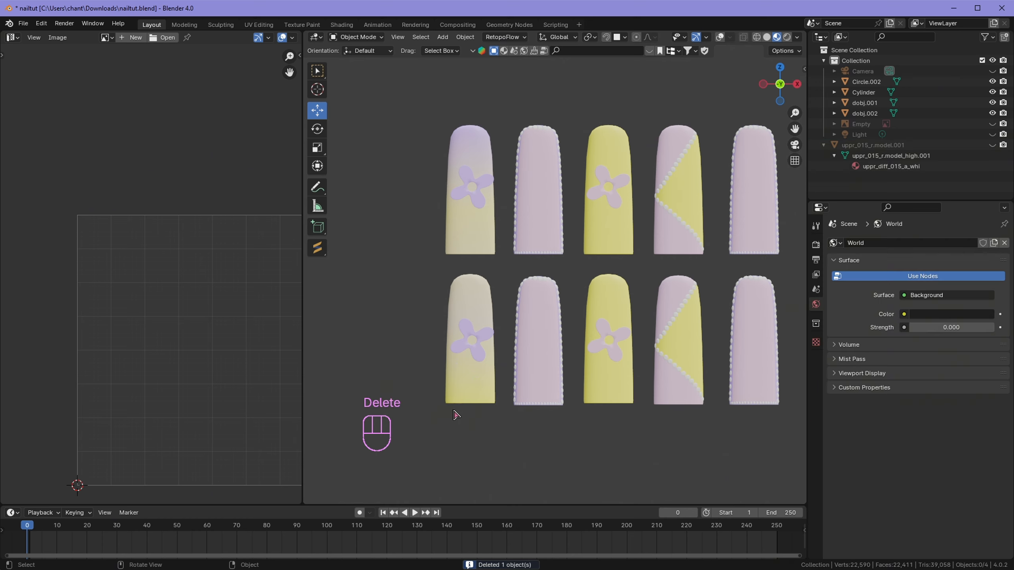
key("shift+a")
mouse_move(417, 361)
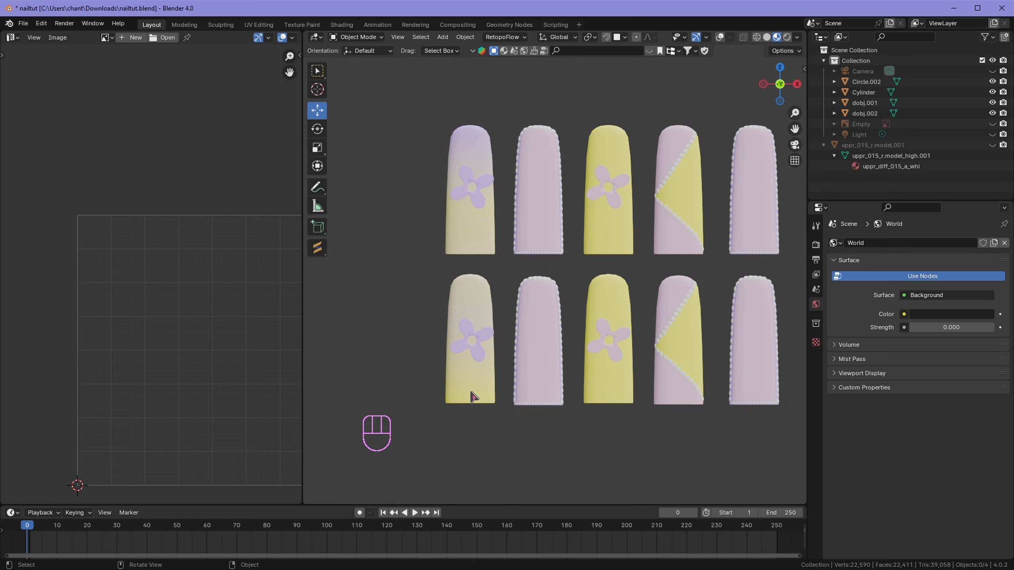
scroll(473, 396, "up", 5)
scroll(477, 362, "down", 3)
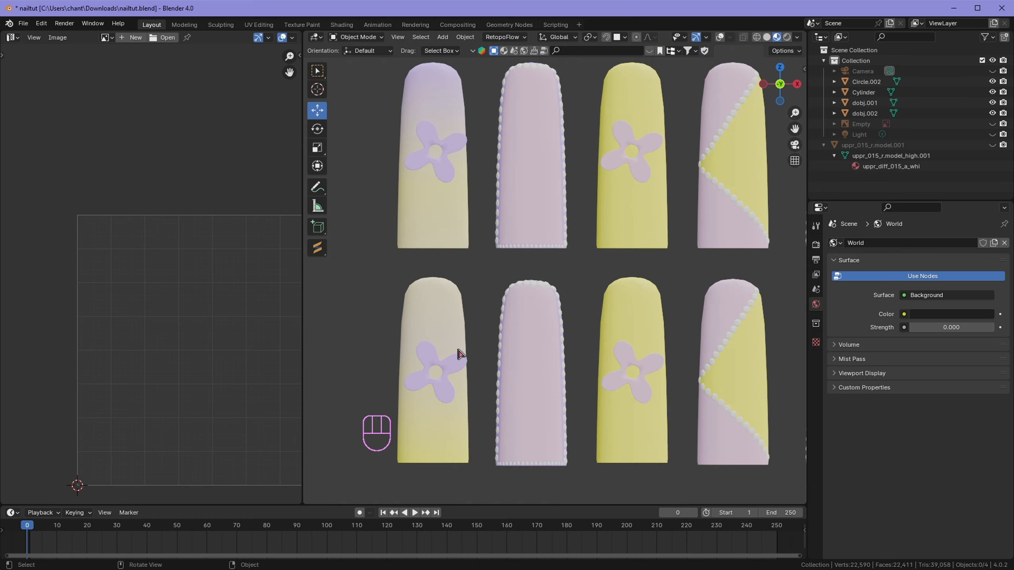
mouse_move(443, 323)
middle_mouse_down()
mouse_move(433, 319)
mouse_move(423, 336)
mouse_move(449, 340)
middle_mouse_up()
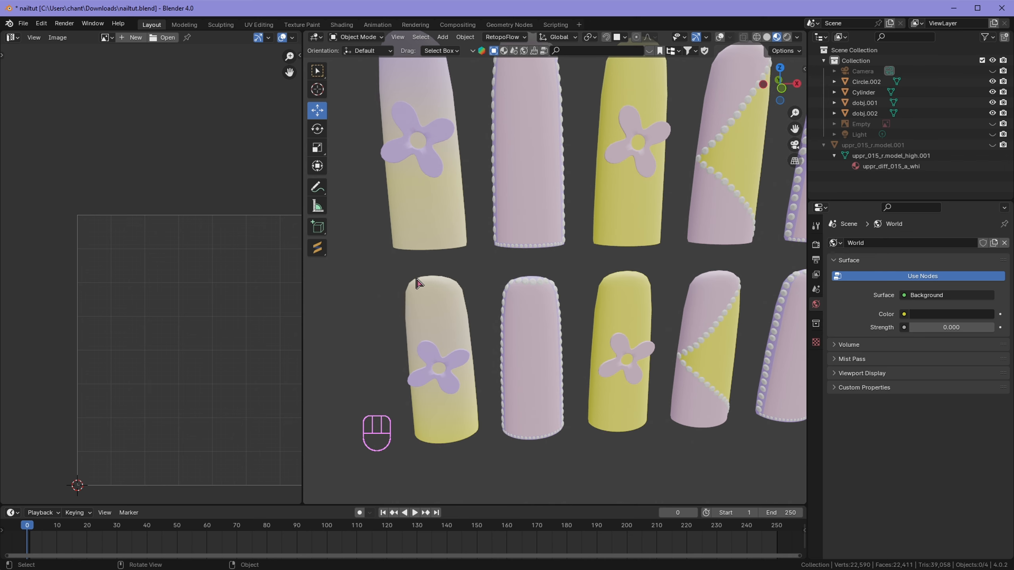
key("KP_1")
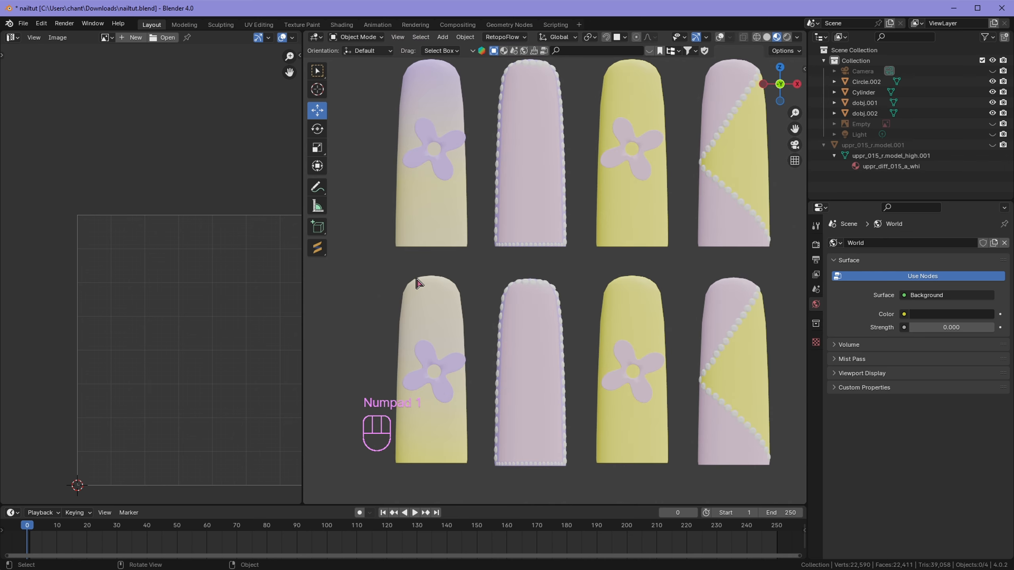
Step: Add a UV sphere at the lower first nail and apply Shade Smooth to it
key("shift+a")
mouse_move(385, 300)
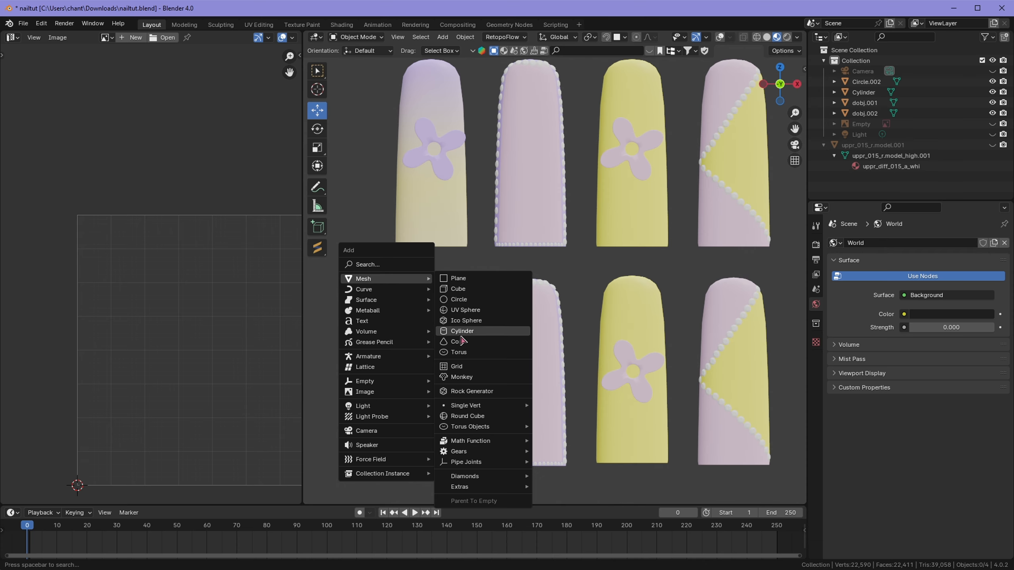
left_click(466, 310)
scroll(455, 323, "down", 3)
scroll(450, 331, "up", 4)
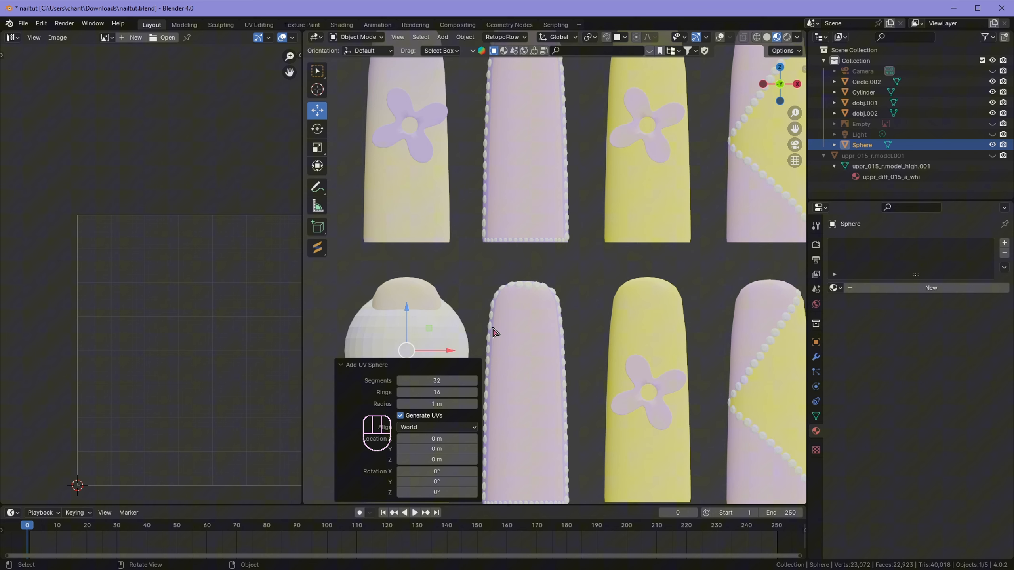
right_click(448, 331)
left_click(448, 328)
scroll(475, 336, "down", 3)
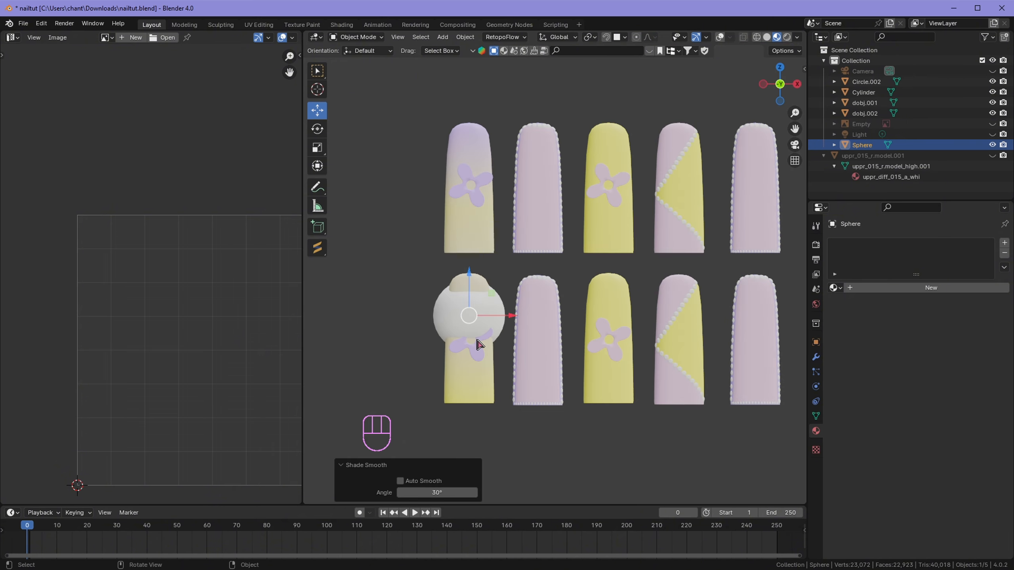
Step: Scale the sphere to about 0.19 and move it about -0.87 m along Y to the nail's front surface
scroll(495, 326, "up", 3)
key("s")
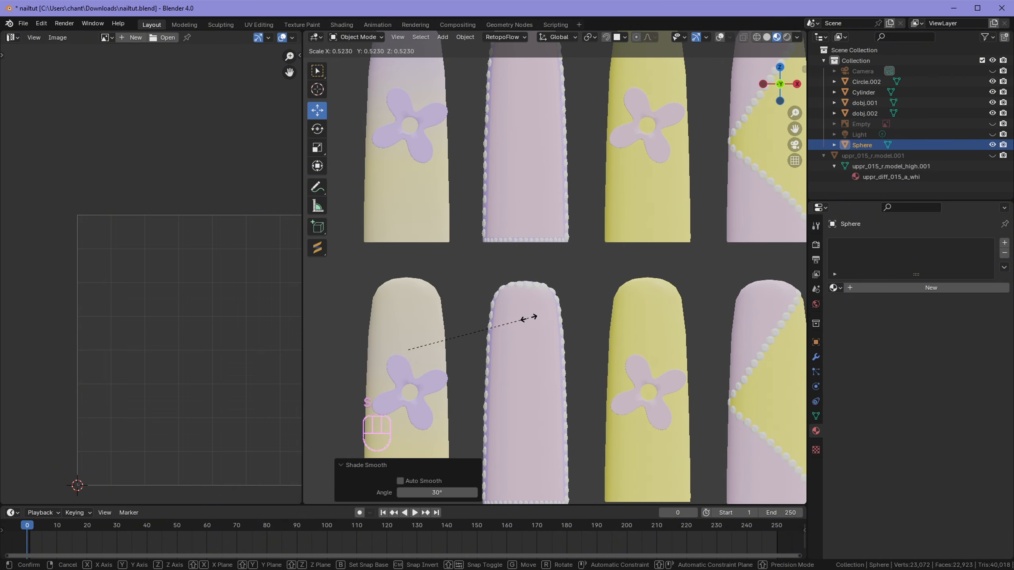
left_click(451, 335)
middle_click_drag(478, 337, 447, 339)
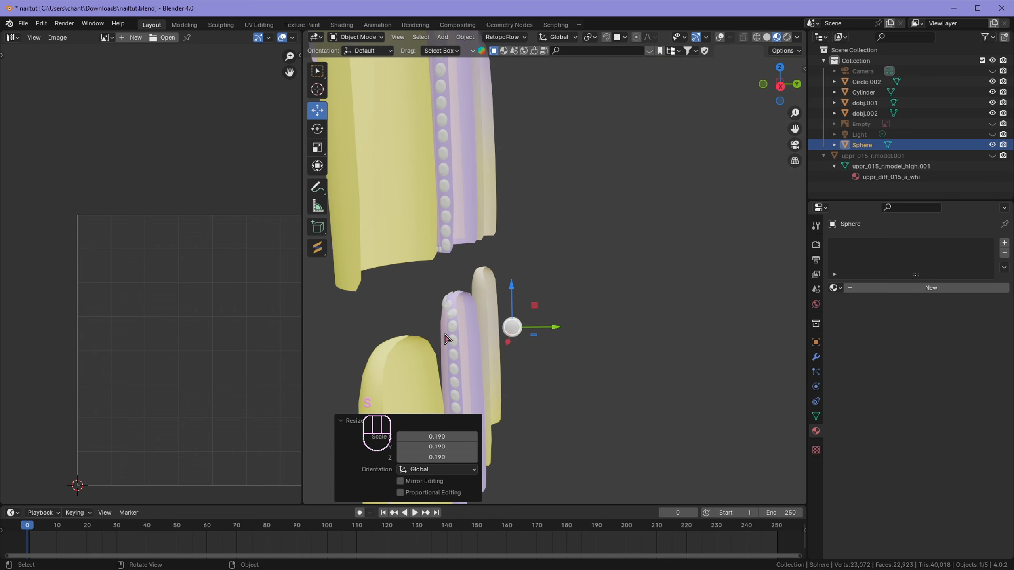
left_click_drag(544, 333, 498, 334)
Step: Shrink the sphere by a further factor of about 0.41 and move it about 0.07 m along Y onto the nail
middle_click_drag(566, 407, 696, 373)
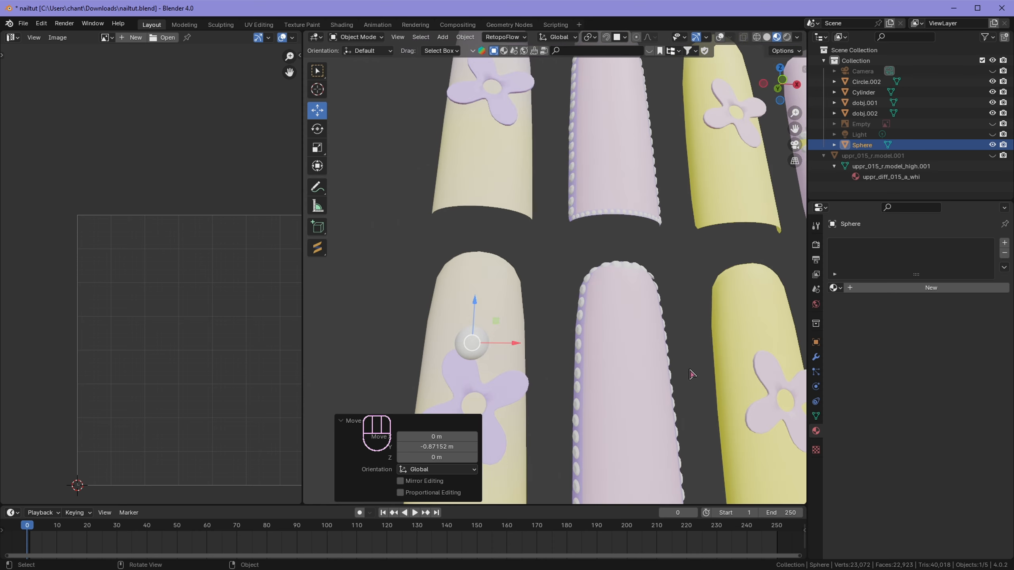
key("s")
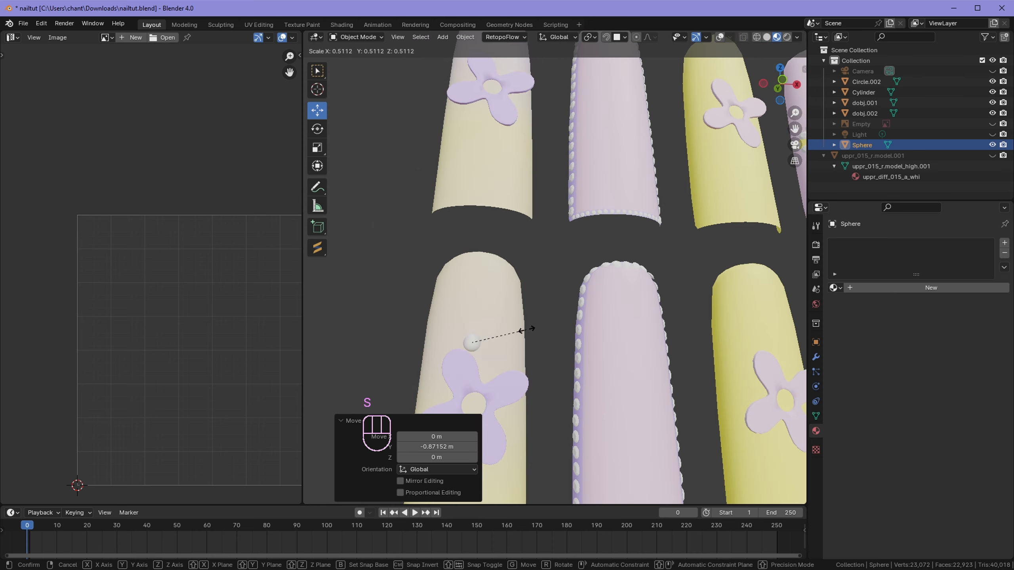
left_click(517, 338)
middle_click_drag(518, 337, 497, 363)
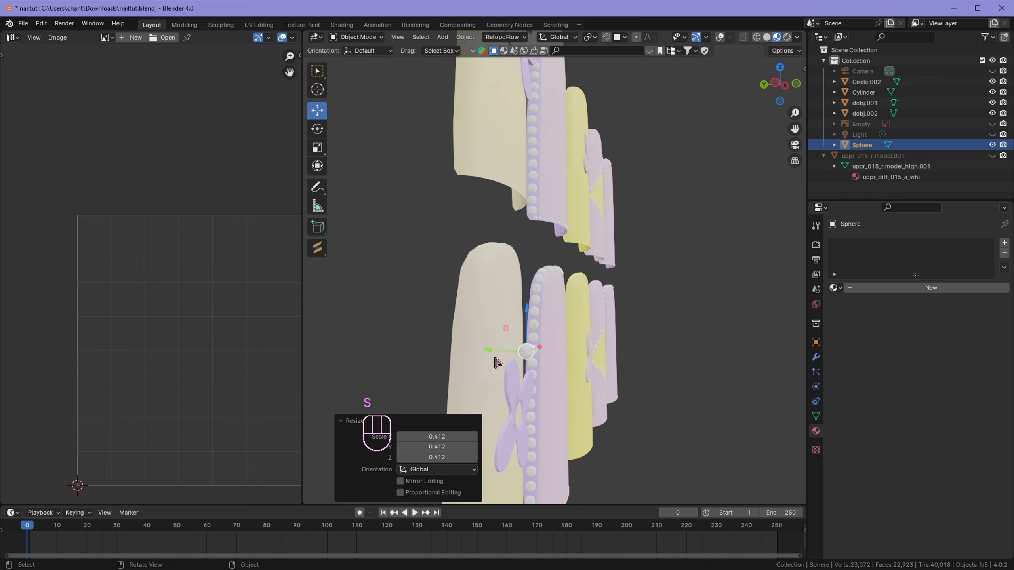
left_click_drag(492, 353, 483, 351)
middle_click_drag(483, 351, 450, 401)
middle_click_drag(553, 300, 576, 355, "shift")
middle_click_drag(683, 364, 518, 335)
key("KP_1")
scroll(487, 384, "down", 2)
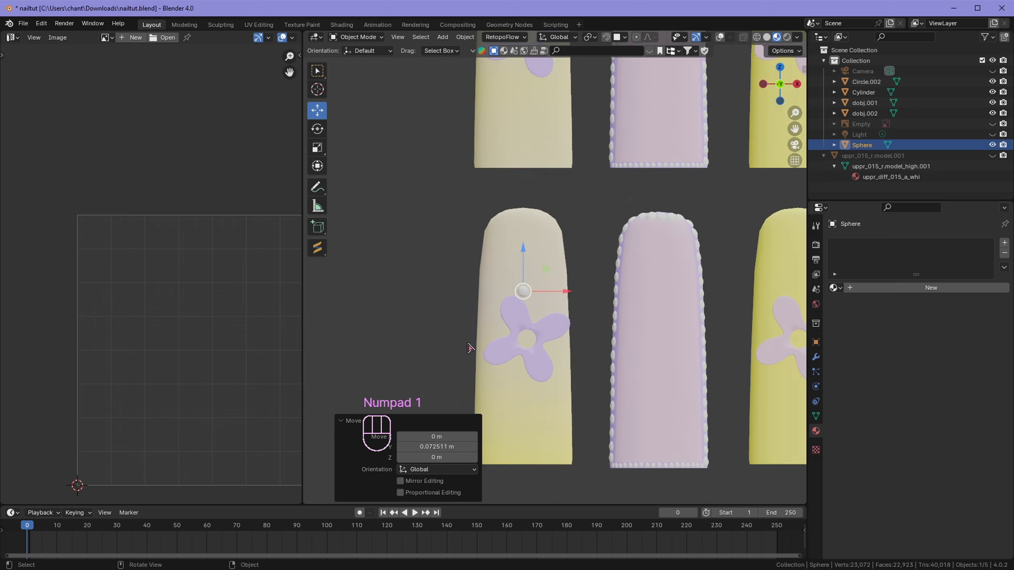
Step: Unwrap the sphere's mesh with Smart UV Project using an island margin of 0.120
scroll(471, 351, "up", 3)
key("Tab")
key("u")
left_click(430, 322)
key("u")
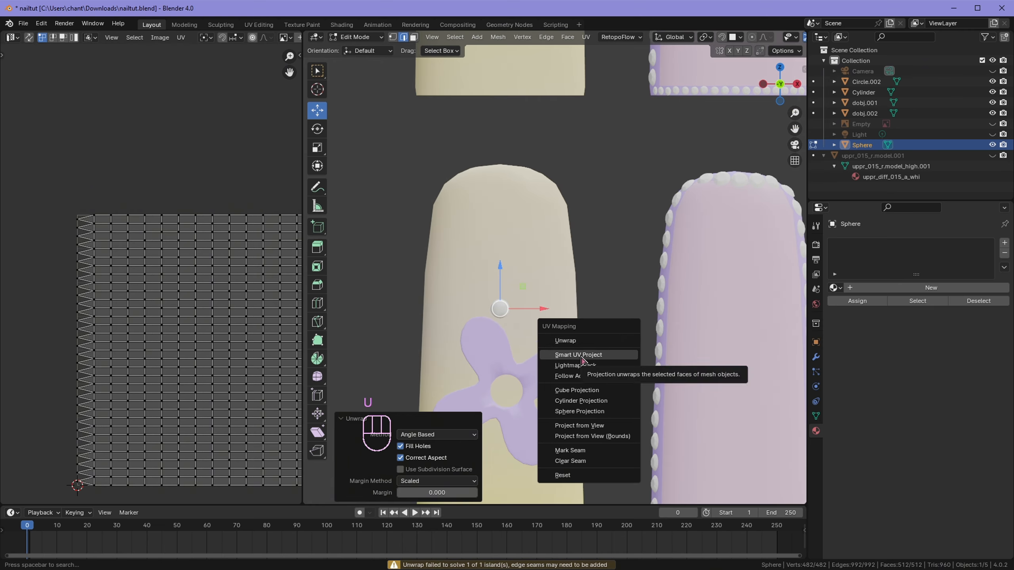
left_click(581, 356)
left_click(581, 457)
scroll(218, 402, "down", 1)
left_click_drag(426, 458, 450, 435)
scroll(556, 268, "up", 4)
scroll(471, 347, "down", 3)
Step: Duplicate the sphere upward along Z into a row of three pearls above the flower, each smaller than the one below
middle_click_drag(456, 341, 569, 290, "shift")
key("shift+d")
key("z")
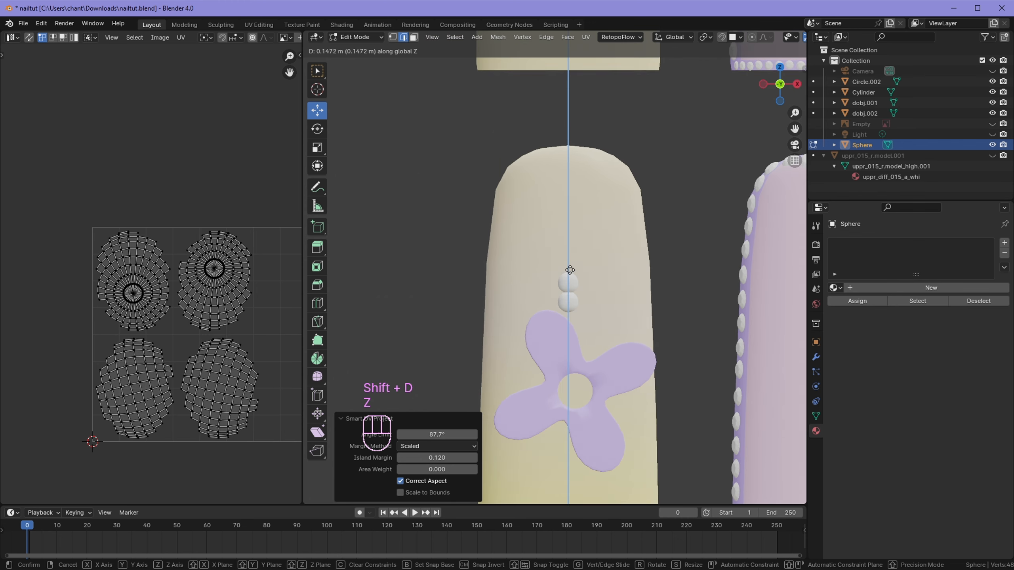
left_click(568, 235)
key("s")
left_click(592, 233)
key("shift+d")
key("z")
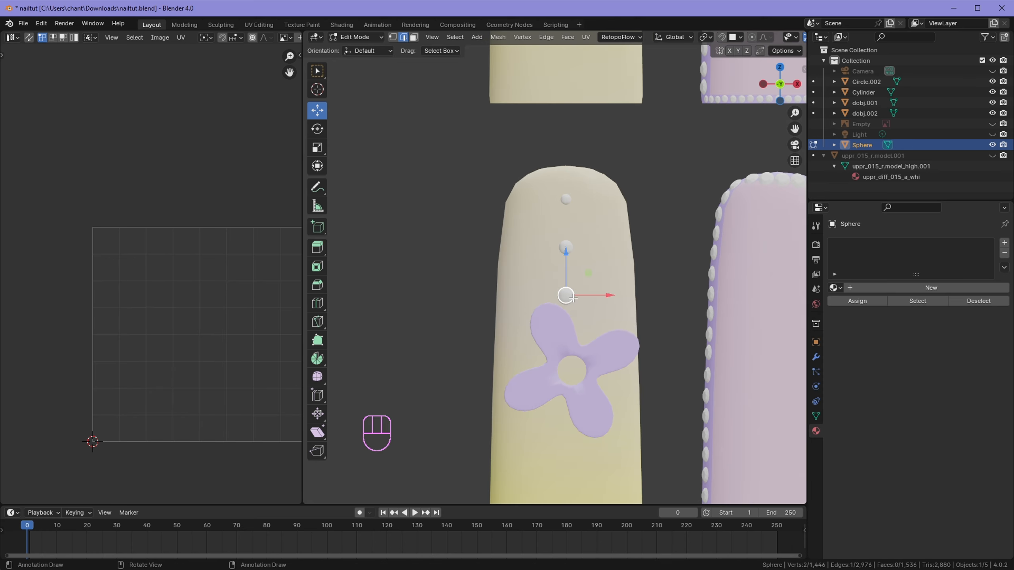
Step: Leave mesh editing and examine from an angle how the three pearls sit on the nail
scroll(571, 298, "down", 2)
key("Tab")
middle_click_drag(566, 294, 551, 354)
scroll(550, 354, "down", 2)
middle_click_drag(648, 206, 577, 330)
key("shift+z")
key("shift+z")
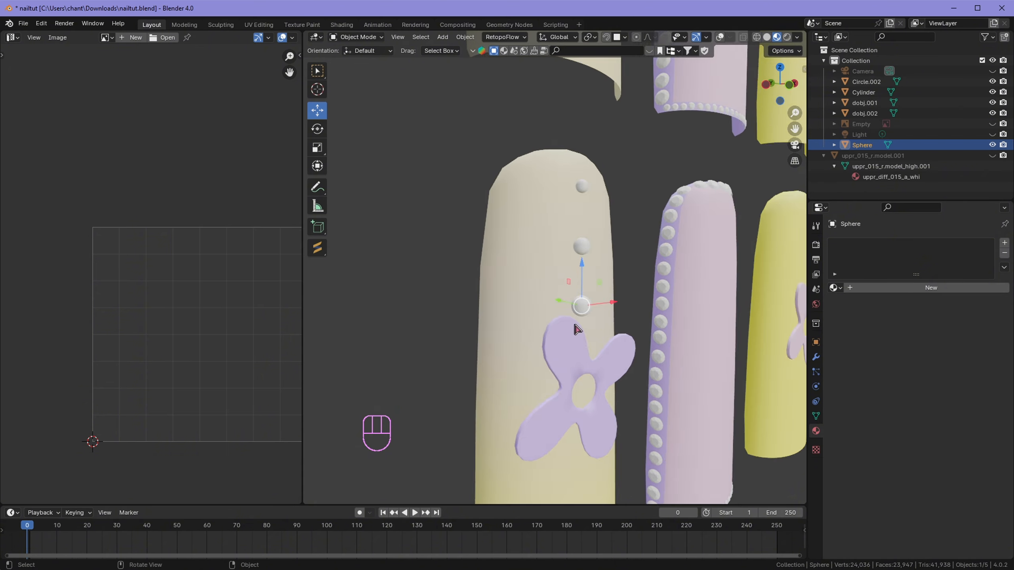
Step: Return to editing the pearls and duplicate the largest one about -1.44 m along Z, below the flower
key("KP_1")
key("ctrl+z")
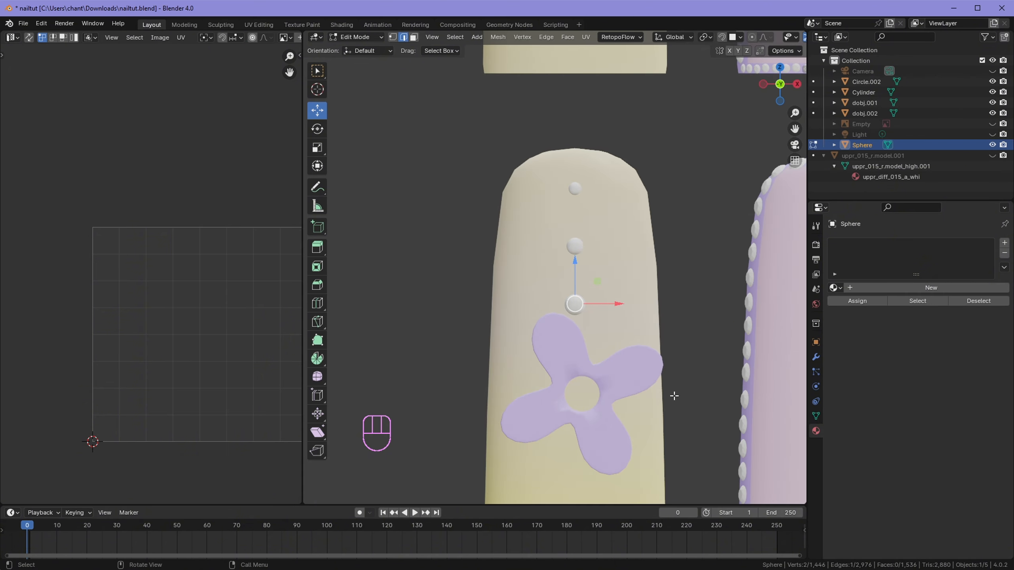
key("l")
key("shift+d")
key("z")
left_click(584, 453)
scroll(562, 259, "down", 4)
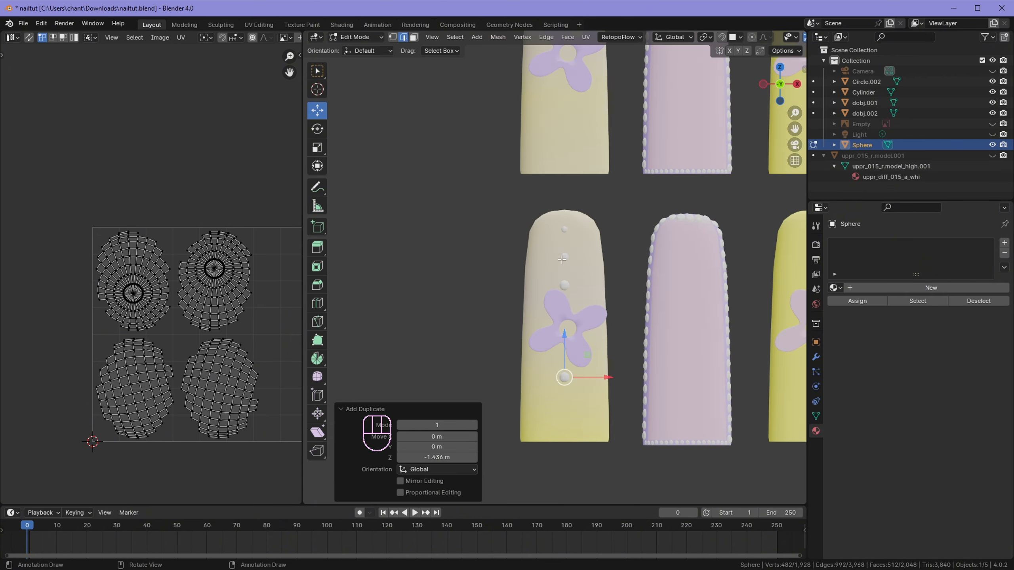
Step: Duplicate the middle and the smallest pearl down along Z to complete a mirrored row below the flower
left_click(564, 257)
key("l")
key("shift+d")
key("z")
left_click(576, 406)
left_click(564, 231)
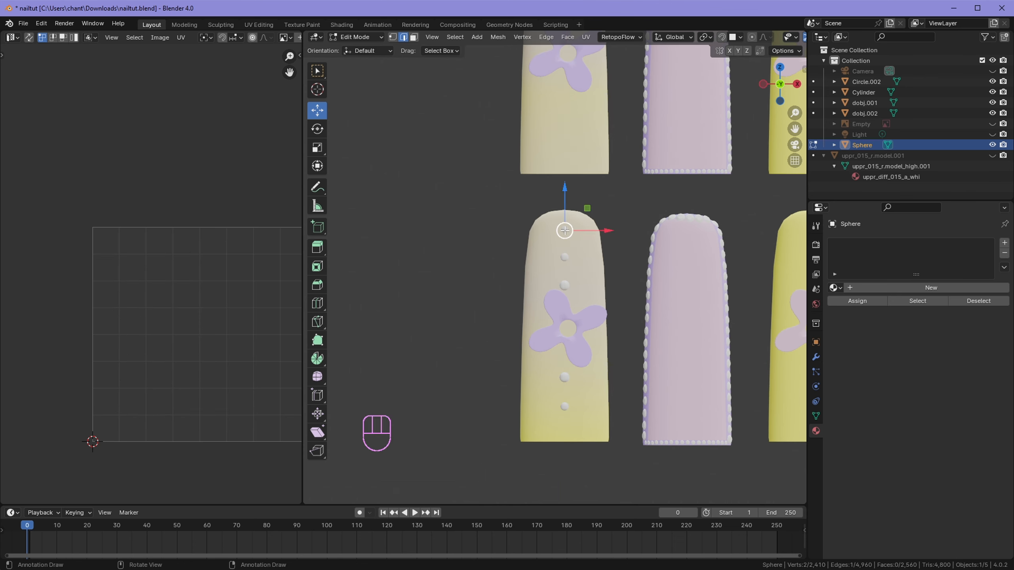
key("l")
key("shift+d")
key("z")
left_click(571, 435)
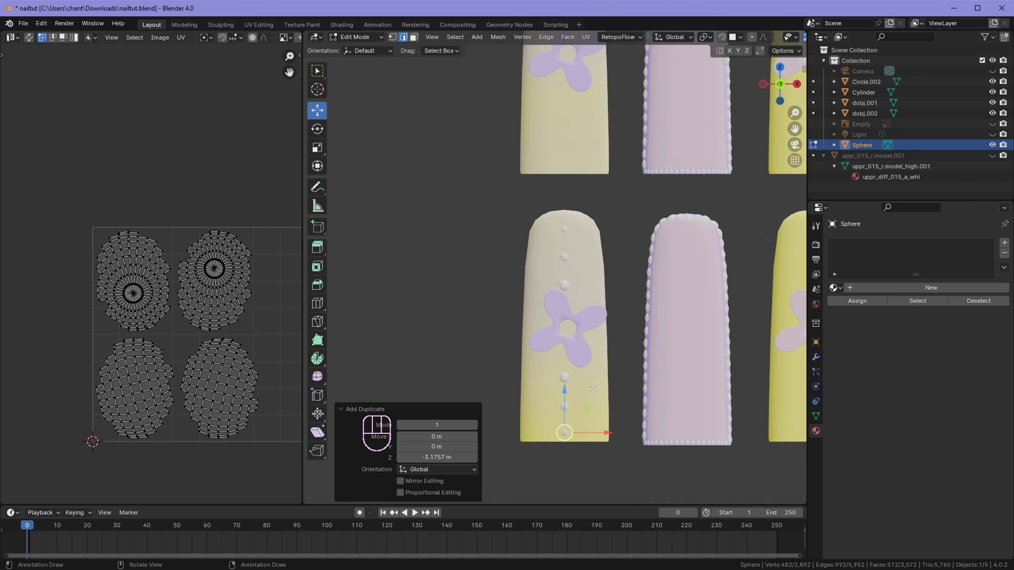
Step: Move the topmost pearl along Y slightly closer to the nail's surface
middle_click_drag(593, 389, 678, 390)
scroll(559, 272, "up", 4)
left_click(524, 181)
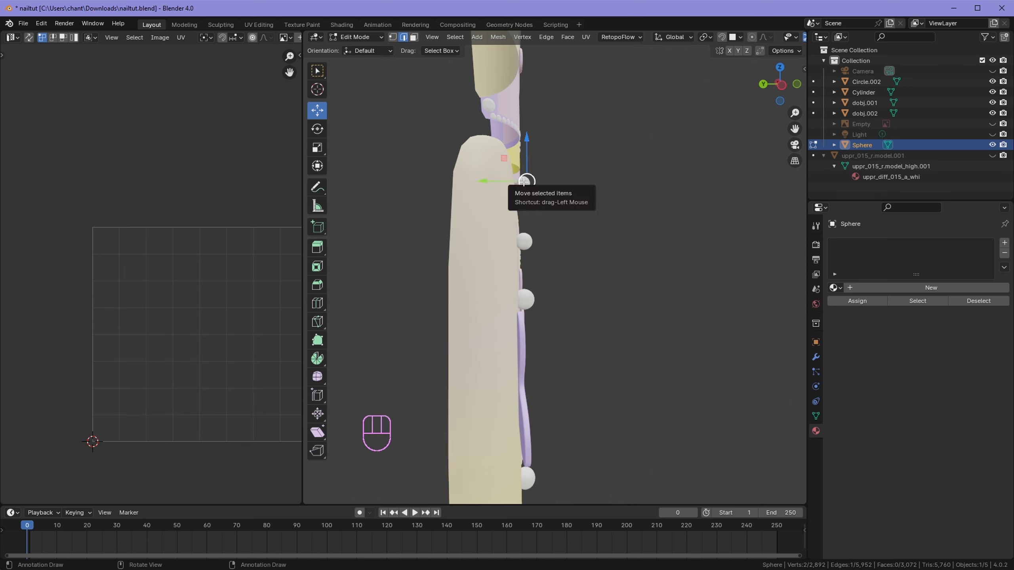
key("l")
left_click_drag(480, 182, 473, 181)
Step: Move the lowest pearl along Y slightly into the nail's surface and clear the selection
middle_click_drag(472, 182, 434, 183)
scroll(459, 208, "down", 3)
middle_click_drag(475, 239, 495, 132, "shift")
middle_click_drag(495, 160, 533, 161)
scroll(559, 303, "up", 6)
left_click(566, 390)
key("l")
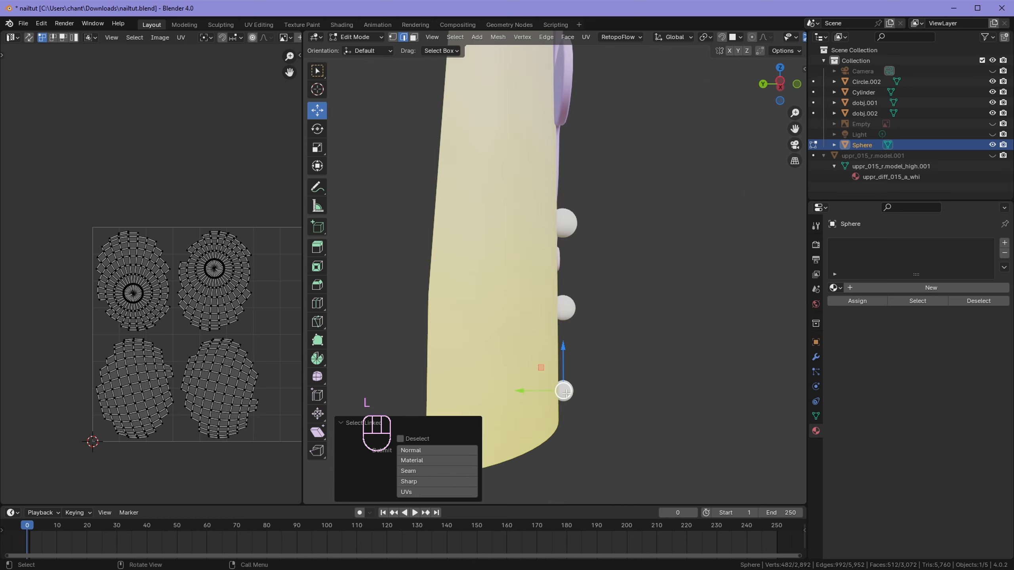
left_click_drag(530, 389, 524, 388)
scroll(526, 384, "down", 8)
middle_click_drag(588, 175, 539, 176)
left_click(540, 176)
Step: Create a new material named PEARLS and assign it to all the pearls
middle_click_drag(543, 223, 537, 172, "shift")
middle_click_drag(537, 171, 509, 172)
scroll(509, 172, "up", 2)
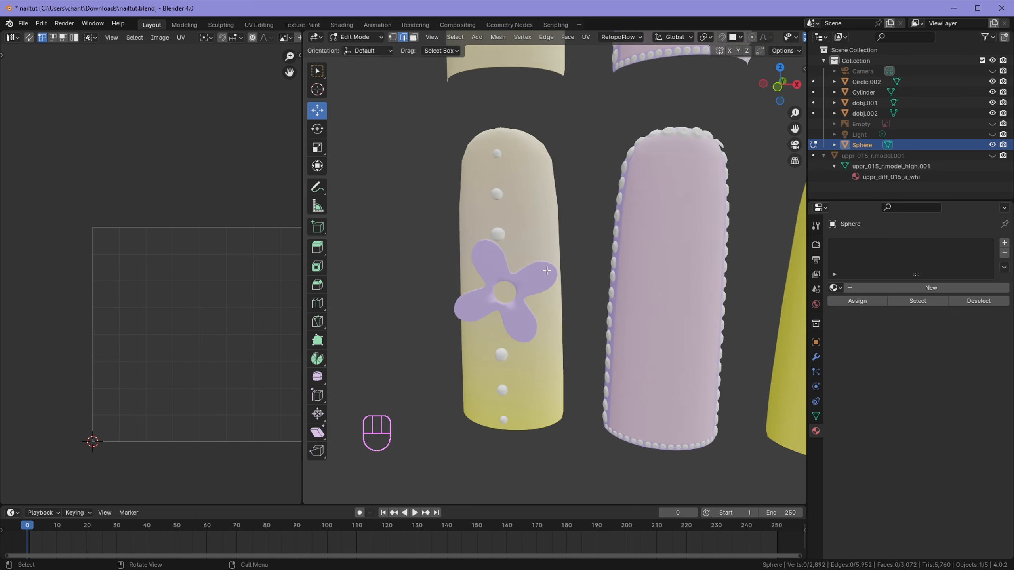
scroll(506, 172, "down", 1)
left_click(506, 173)
left_click(931, 288)
double_click(866, 245)
type("PER")
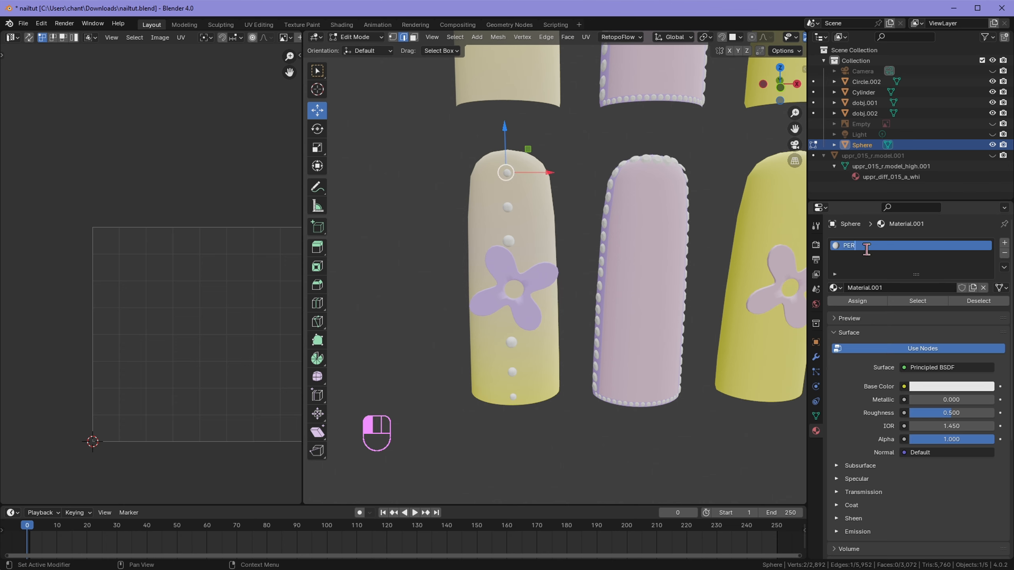
type("RLS")
key("Return")
key("a")
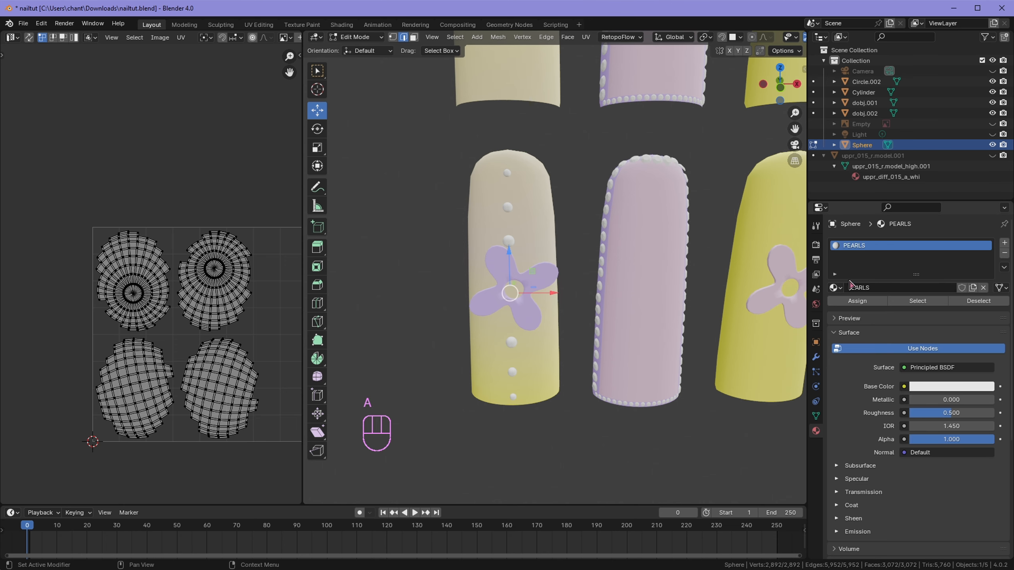
left_click(858, 302)
Step: Give the PEARLS material a light grey base color, metallic 0.580 and roughness 0.302
left_click(947, 387)
left_click_drag(985, 233, 985, 266)
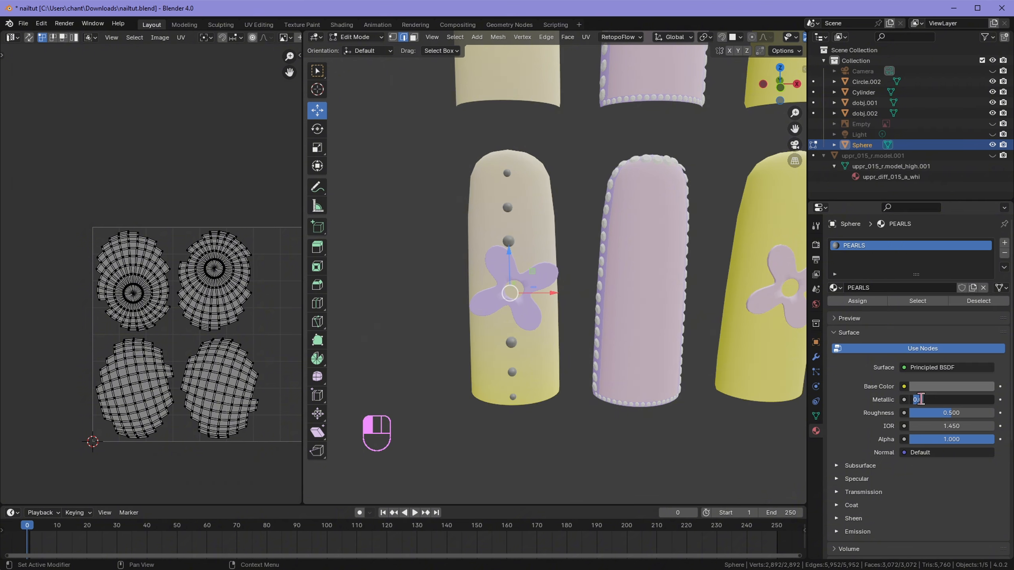
left_click_drag(918, 399, 977, 399)
left_click_drag(952, 413, 934, 284)
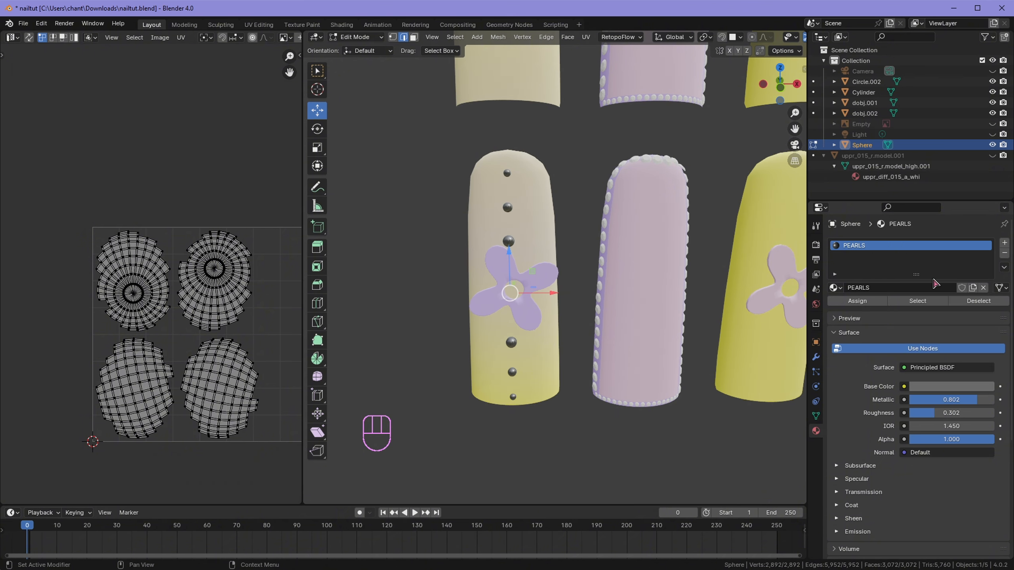
mouse_move(975, 399)
left_mouse_down()
mouse_move(927, 400)
mouse_move(958, 399)
left_mouse_up()
left_click(951, 387)
scroll(556, 312, "down", 4)
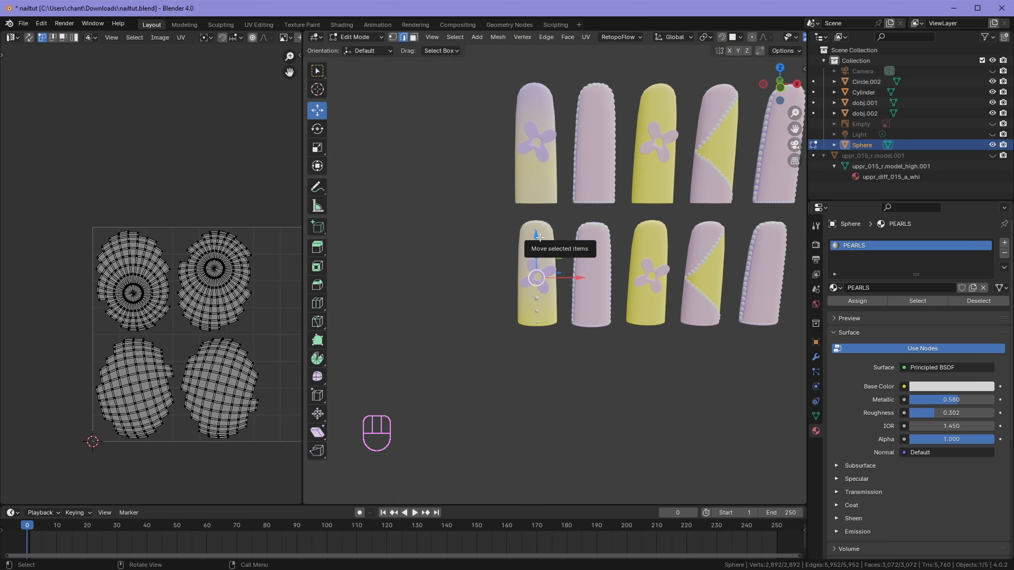
Step: Duplicate all six pearls up along Z onto the upper first nail
key("a")
key("shift+d")
key("z")
left_click(579, 179)
middle_click_drag(580, 178, 623, 265)
scroll(622, 265, "down", 3)
scroll(571, 134, "up", 4)
Step: Duplicate both pearl rows about 3.88 m along X onto the two yellow flower nails
key("a")
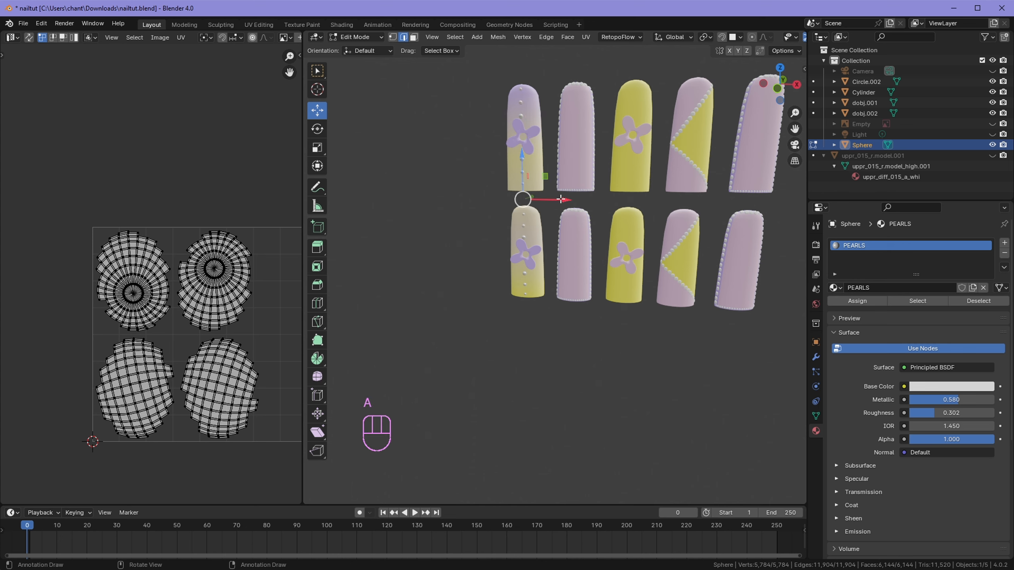
key("shift+d")
key("x")
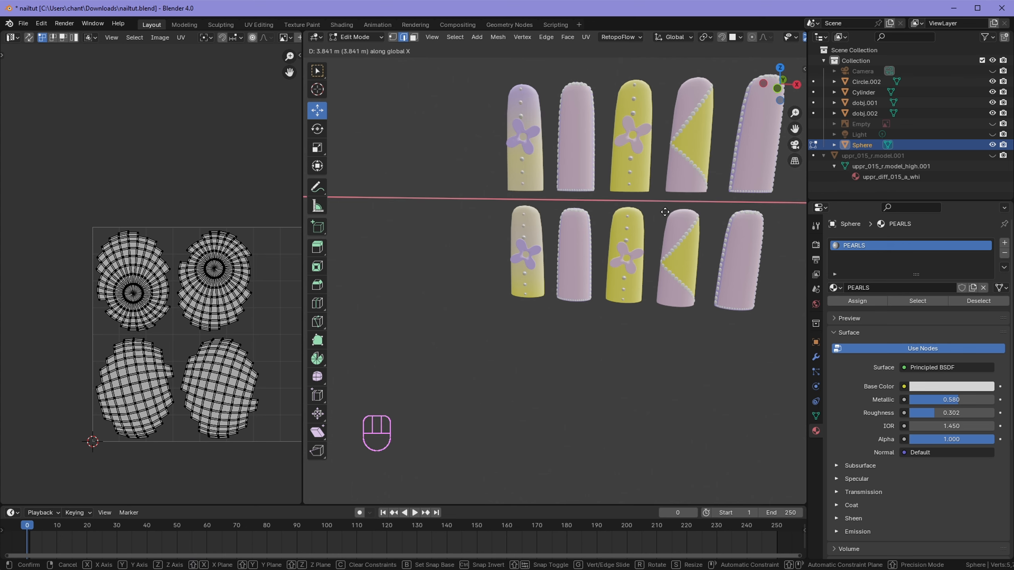
left_click(664, 212)
middle_click_drag(615, 197, 539, 220)
key("KP_1")
middle_click_drag(516, 260, 341, 335, "shift")
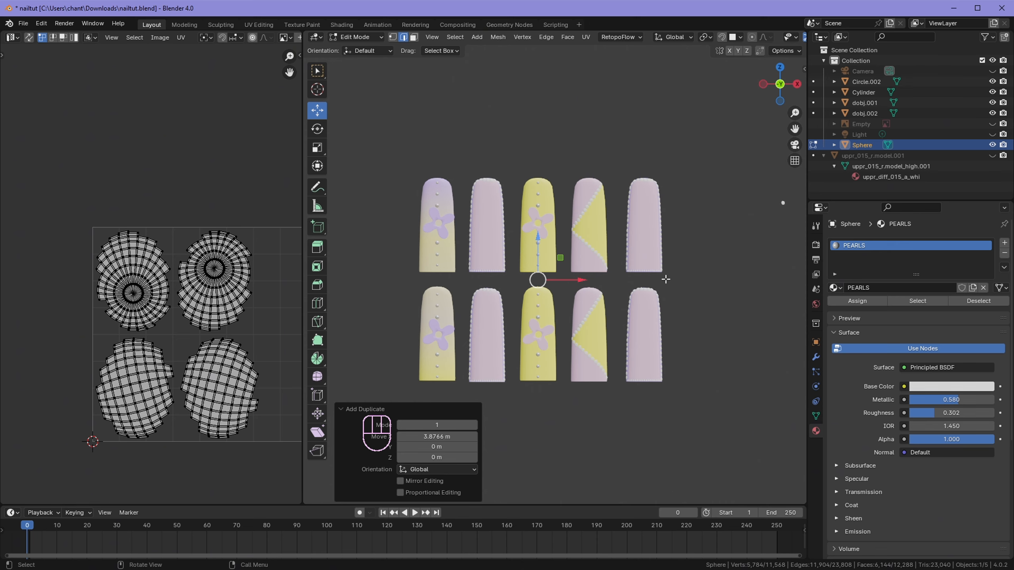
Step: Examine the pearls and other decorations on all ten nails from several angles and from the front
scroll(571, 330, "up", 4)
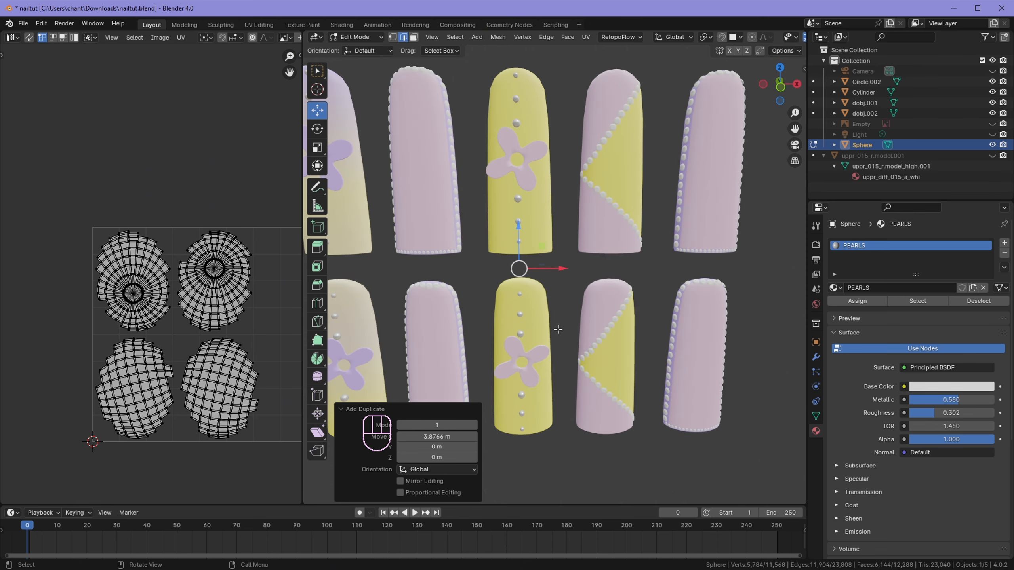
middle_click_drag(558, 329, 554, 302)
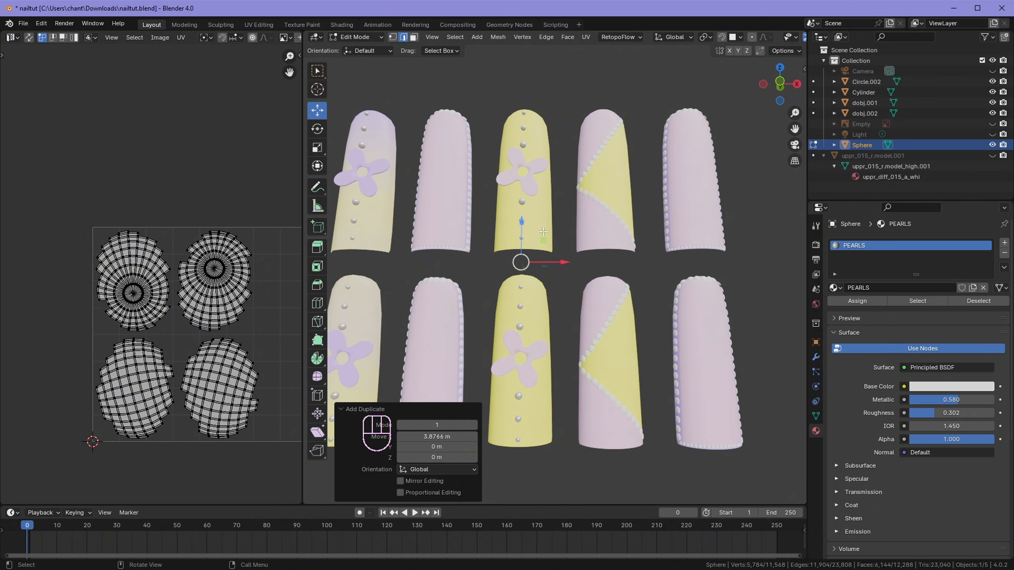
middle_click_drag(543, 232, 568, 149)
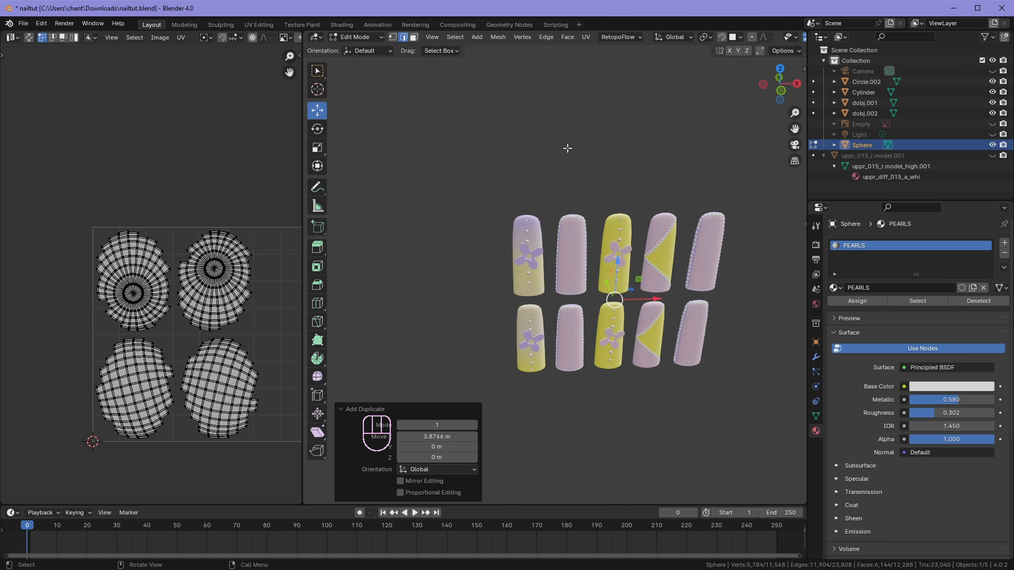
scroll(615, 306, "up", 4)
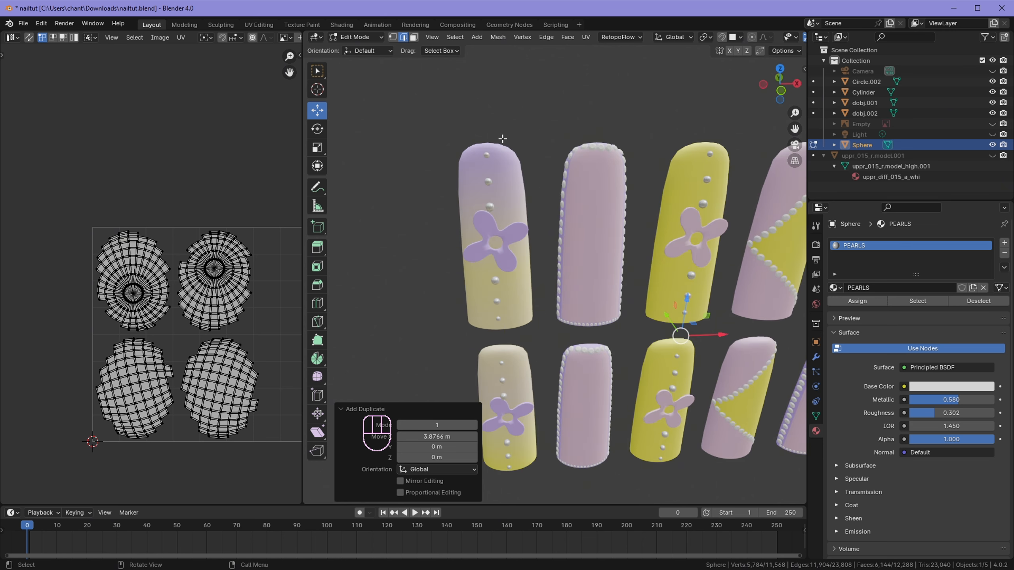
scroll(169, 234, "down", 2)
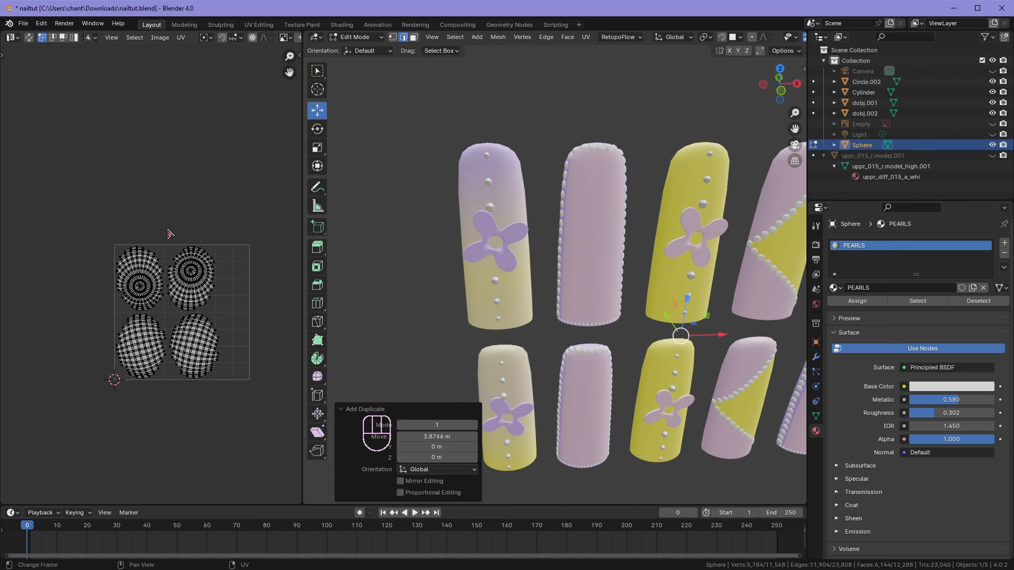
scroll(223, 272, "up", 4)
scroll(224, 271, "down", 2)
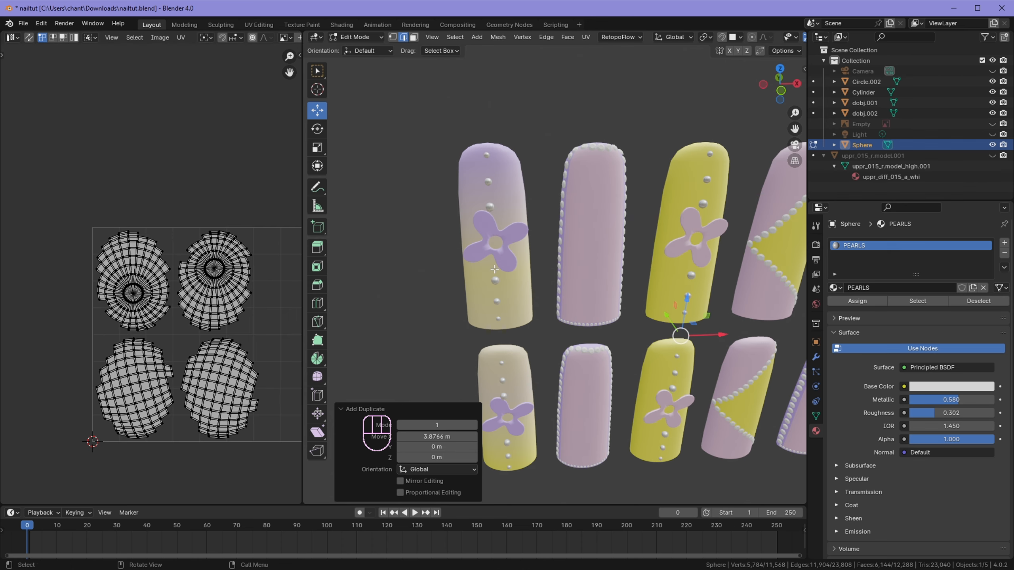
middle_click_drag(566, 265, 566, 204)
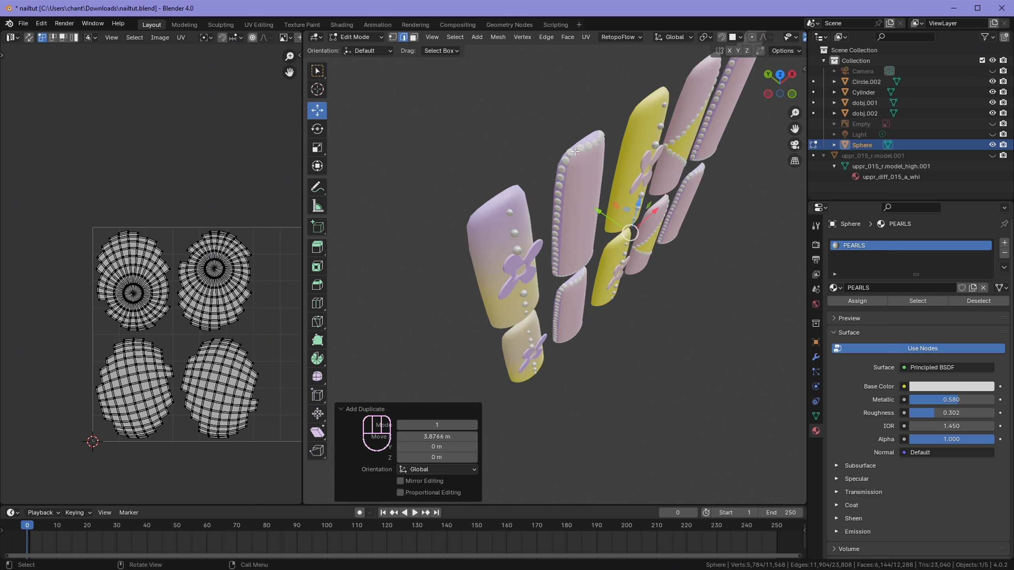
left_click(564, 163)
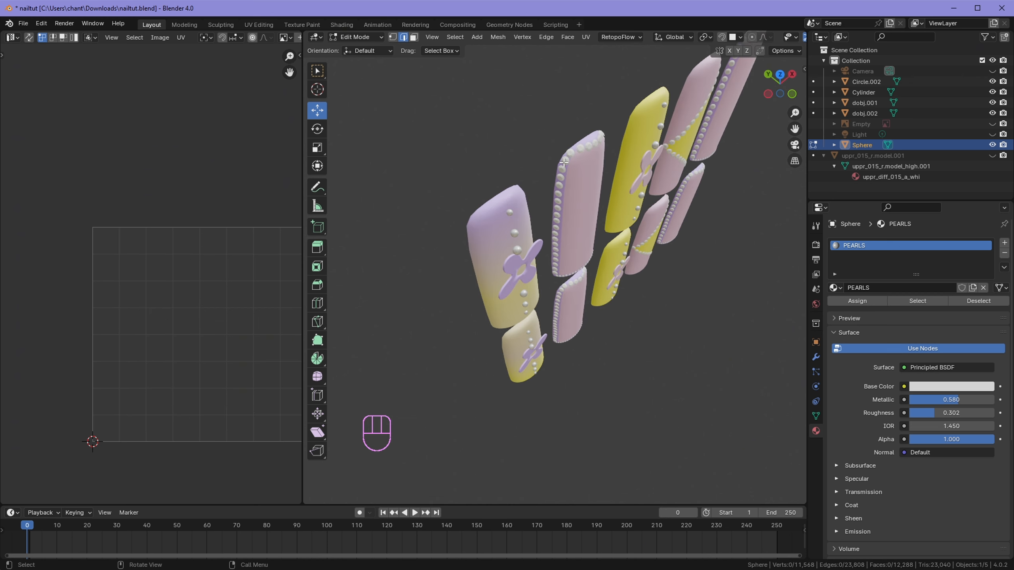
key("KP_1")
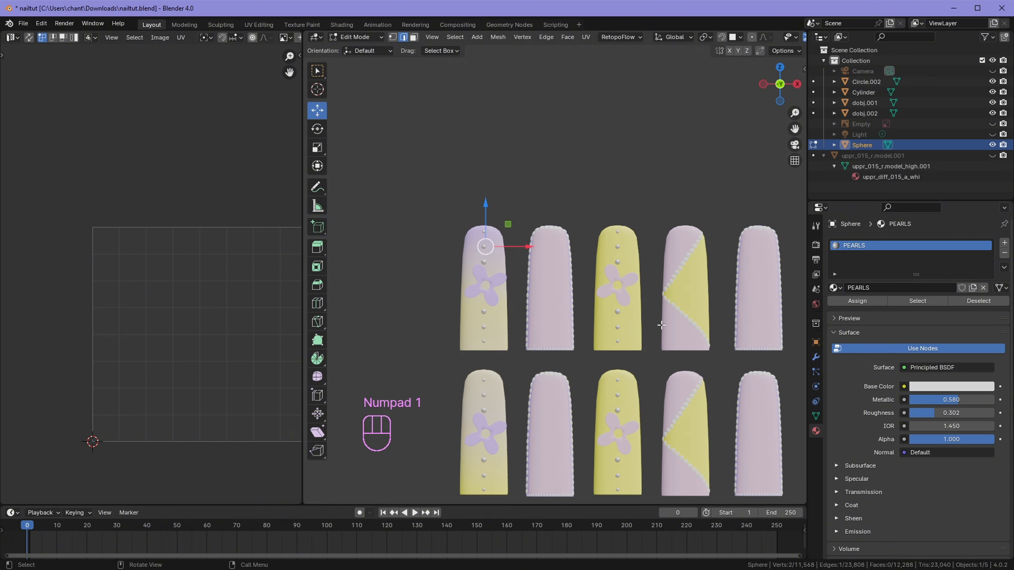
middle_click_drag(640, 373, 630, 295, "shift")
key("KP_1")
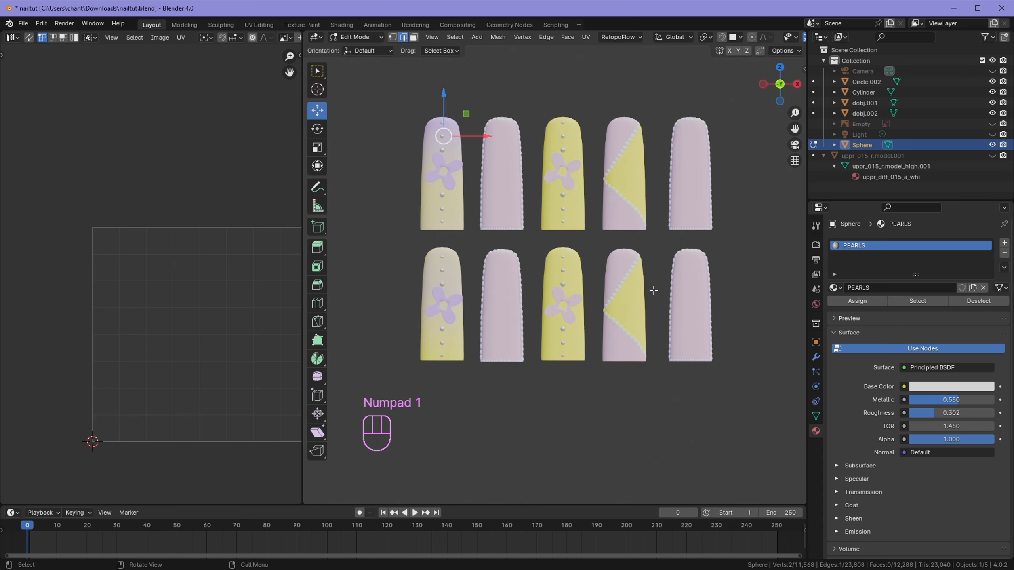